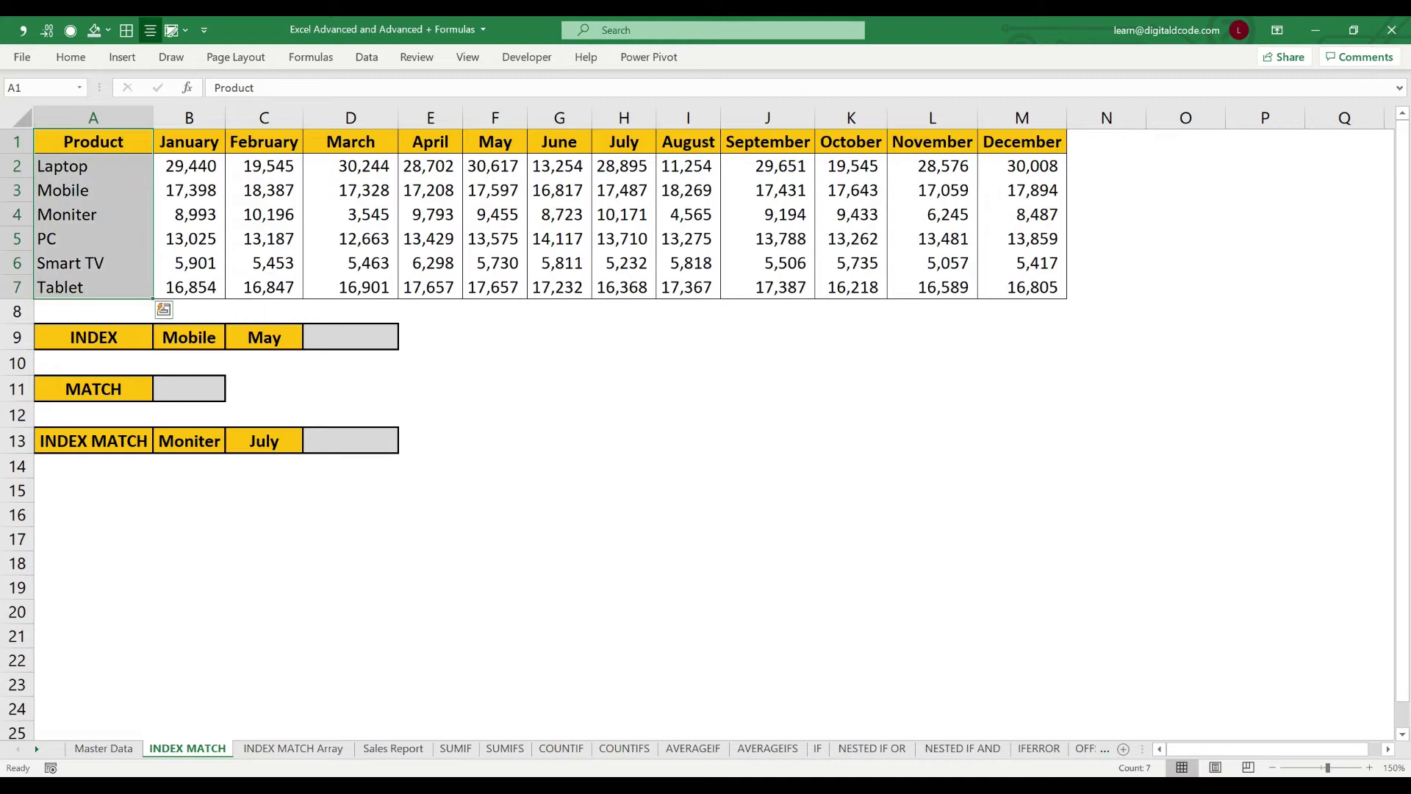
Step: Examine the month headers, the start of the sales figures, and the Mobile row of the product table
key(Right)
key(ctrl+shift+Right)
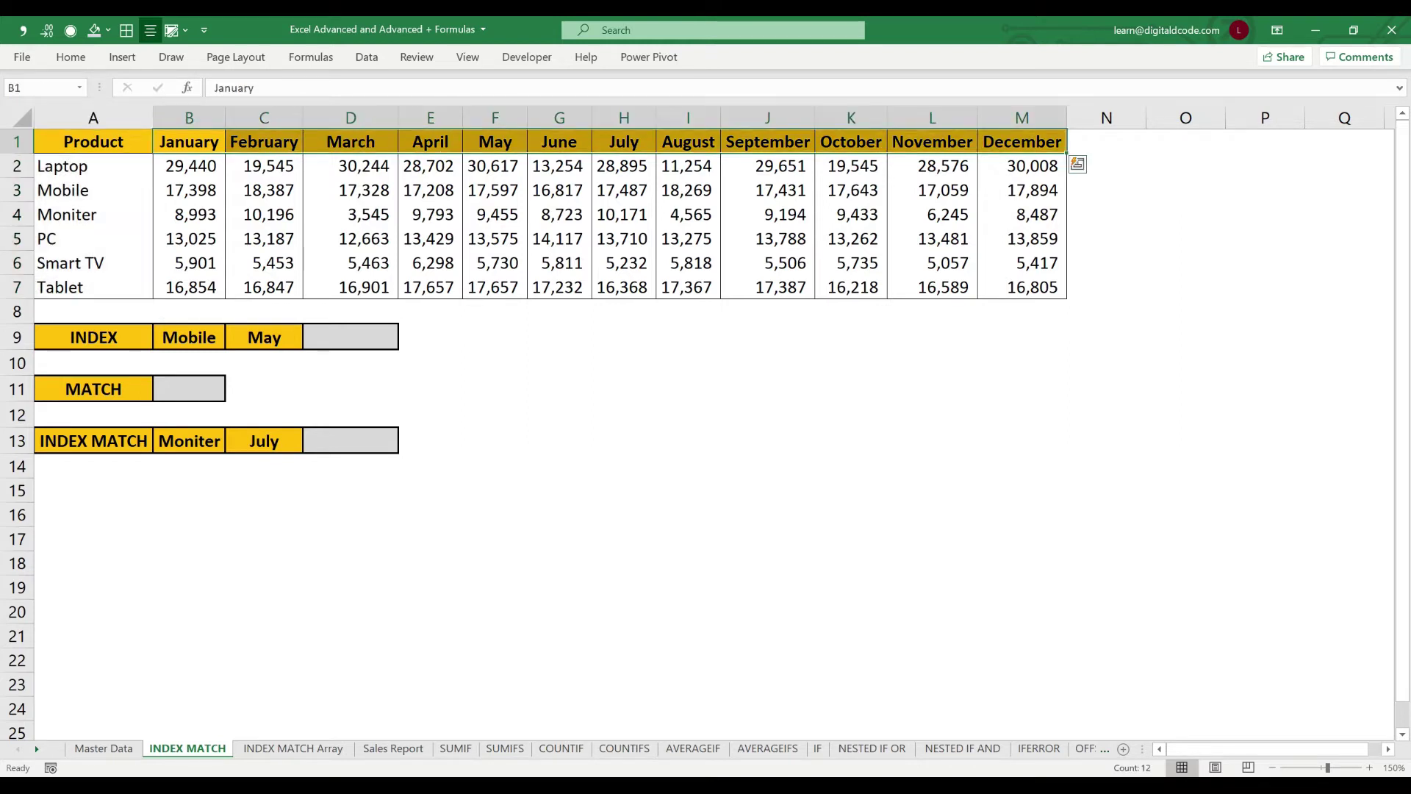
key(shift+Down)
key(shift+Down)
key(shift+Down)
key(shift+Down)
key(shift+Down)
key(Down)
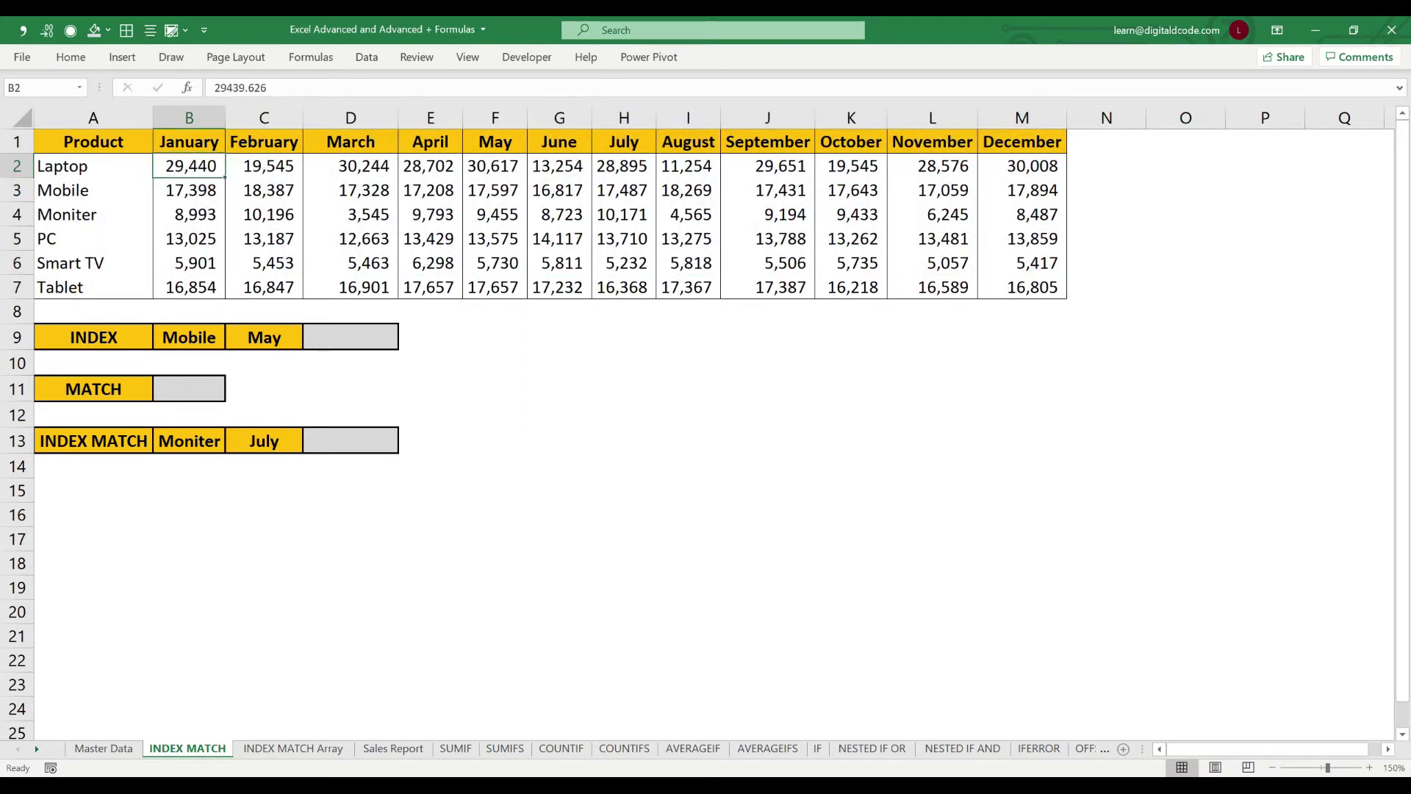
key(Left)
key(Down)
key(ctrl+shift+Right)
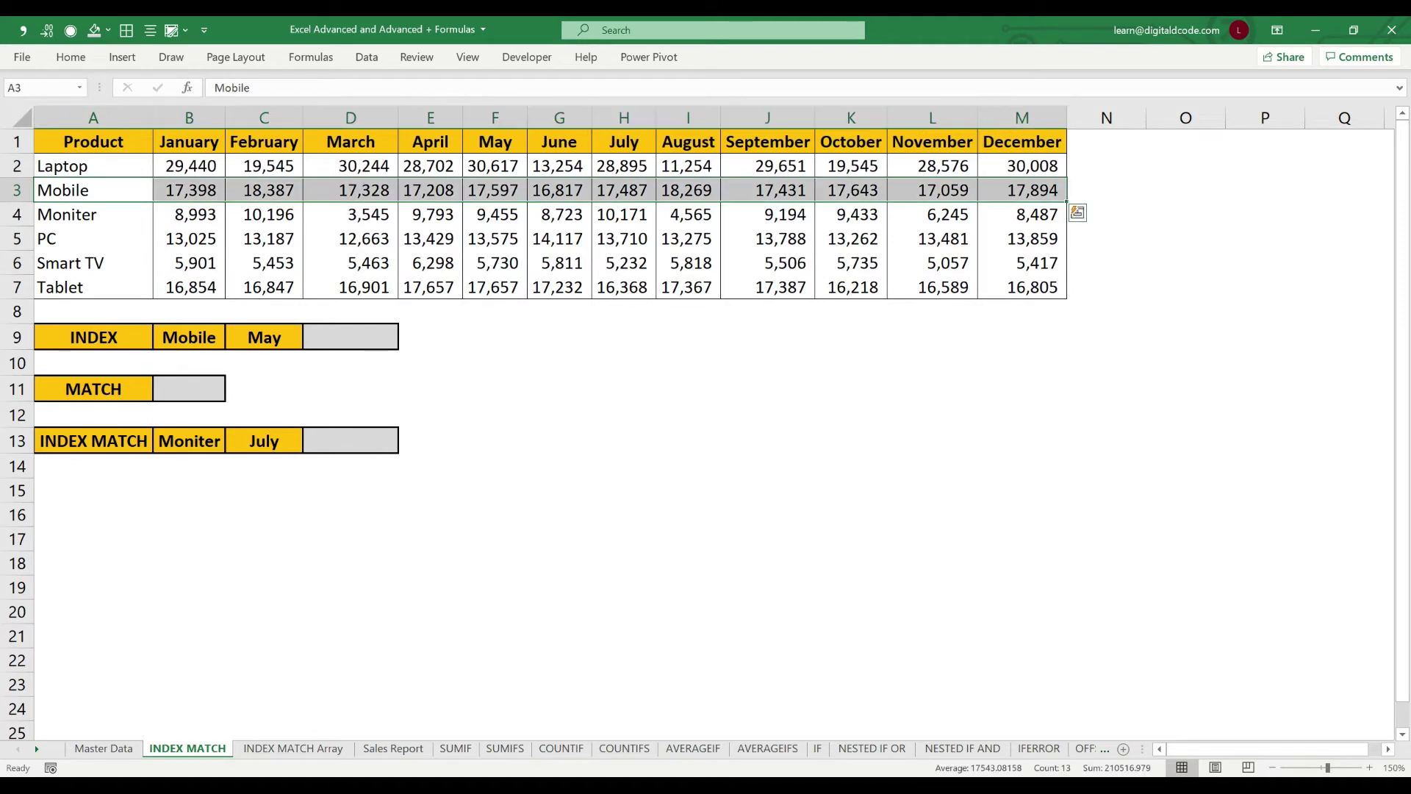
Step: Examine the product and month criteria in the INDEX row beneath the table
key(Down)
key(Down)
key(Down)
key(Down)
key(Down)
key(Down)
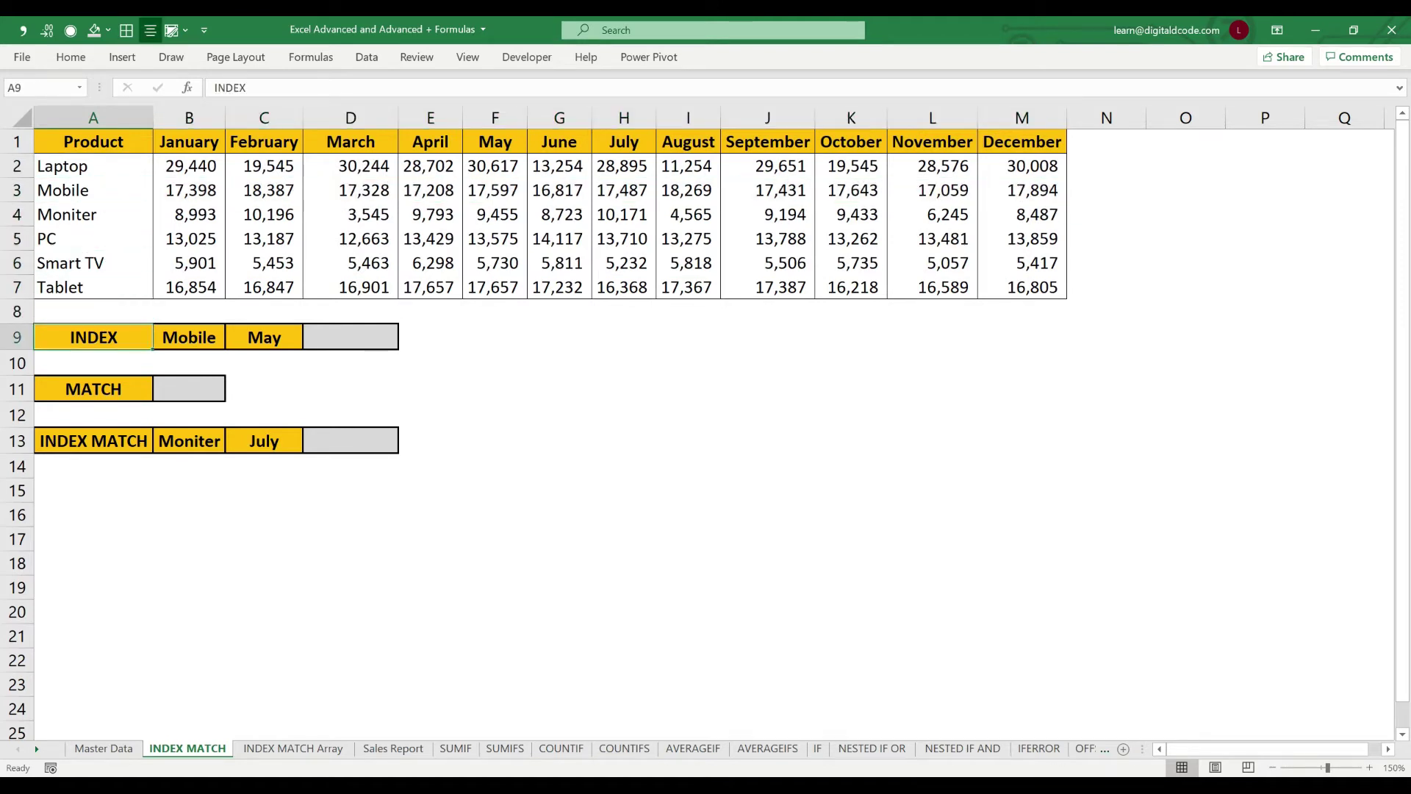
key(Right)
key(Right)
key(Right)
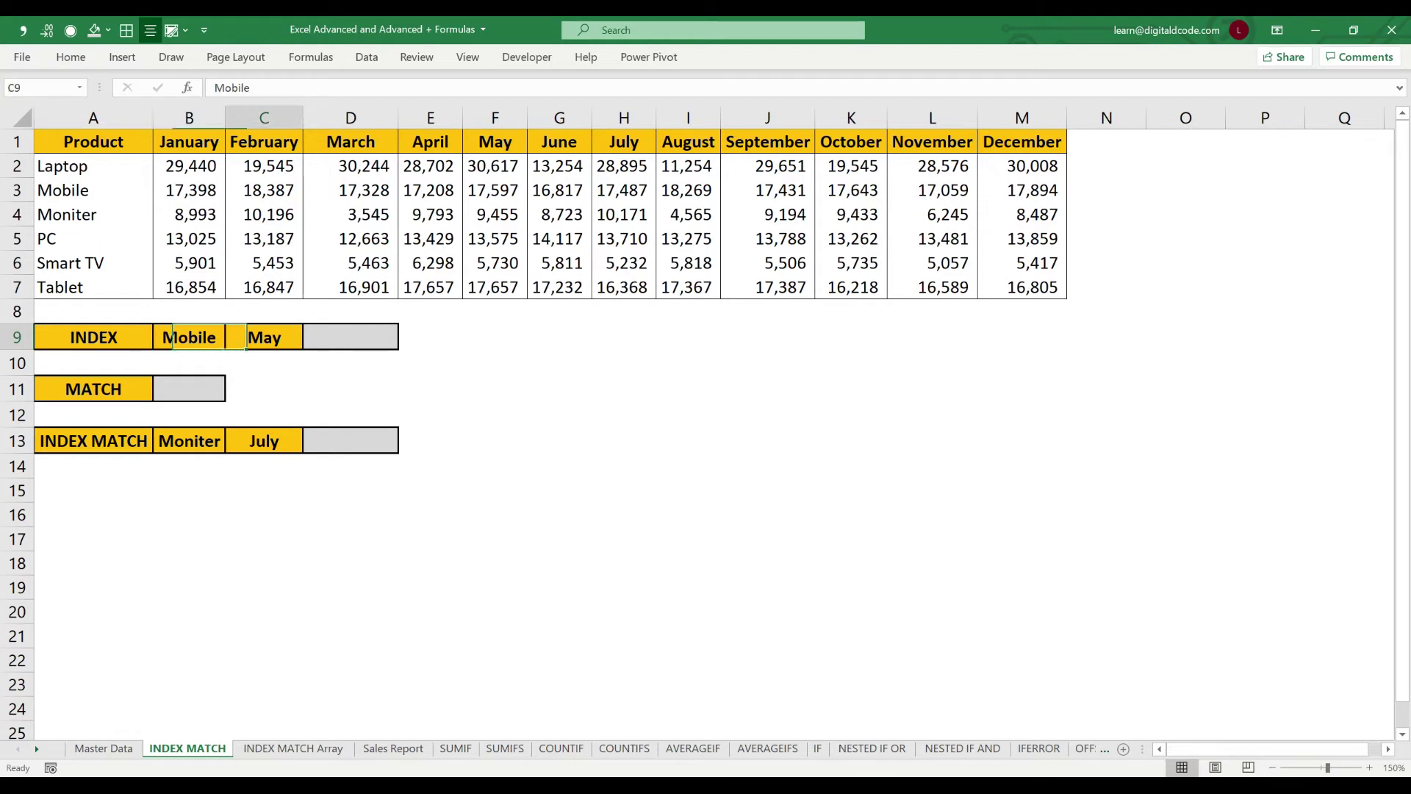
Step: Shade the Mobile product cell A3 and the May header cell F1 light grey
key(Up)
key(Up)
key(Up)
key(Up)
key(Left)
key(Left)
key(Left)
key(Up)
key(Up)
key(Up)
key(Down)
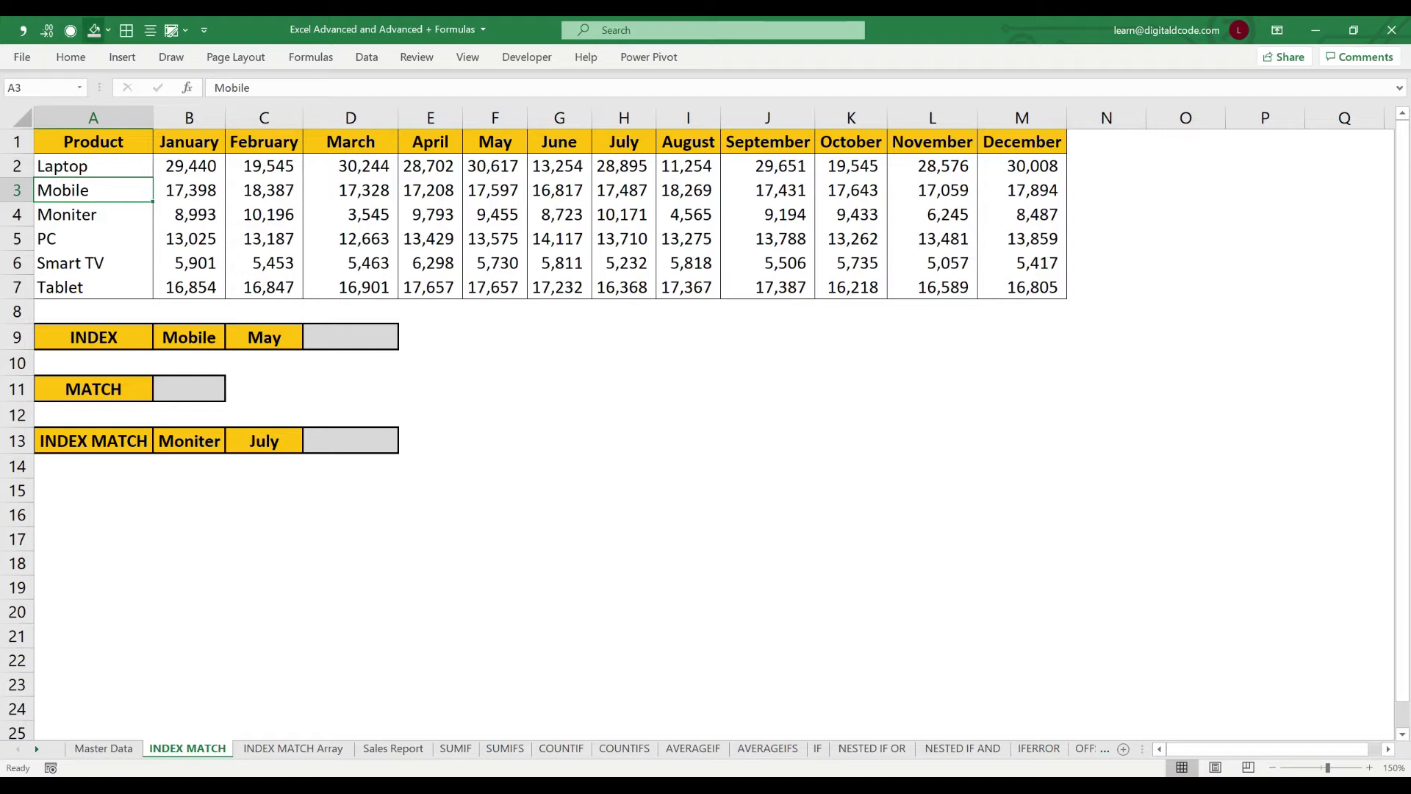
click(94, 29)
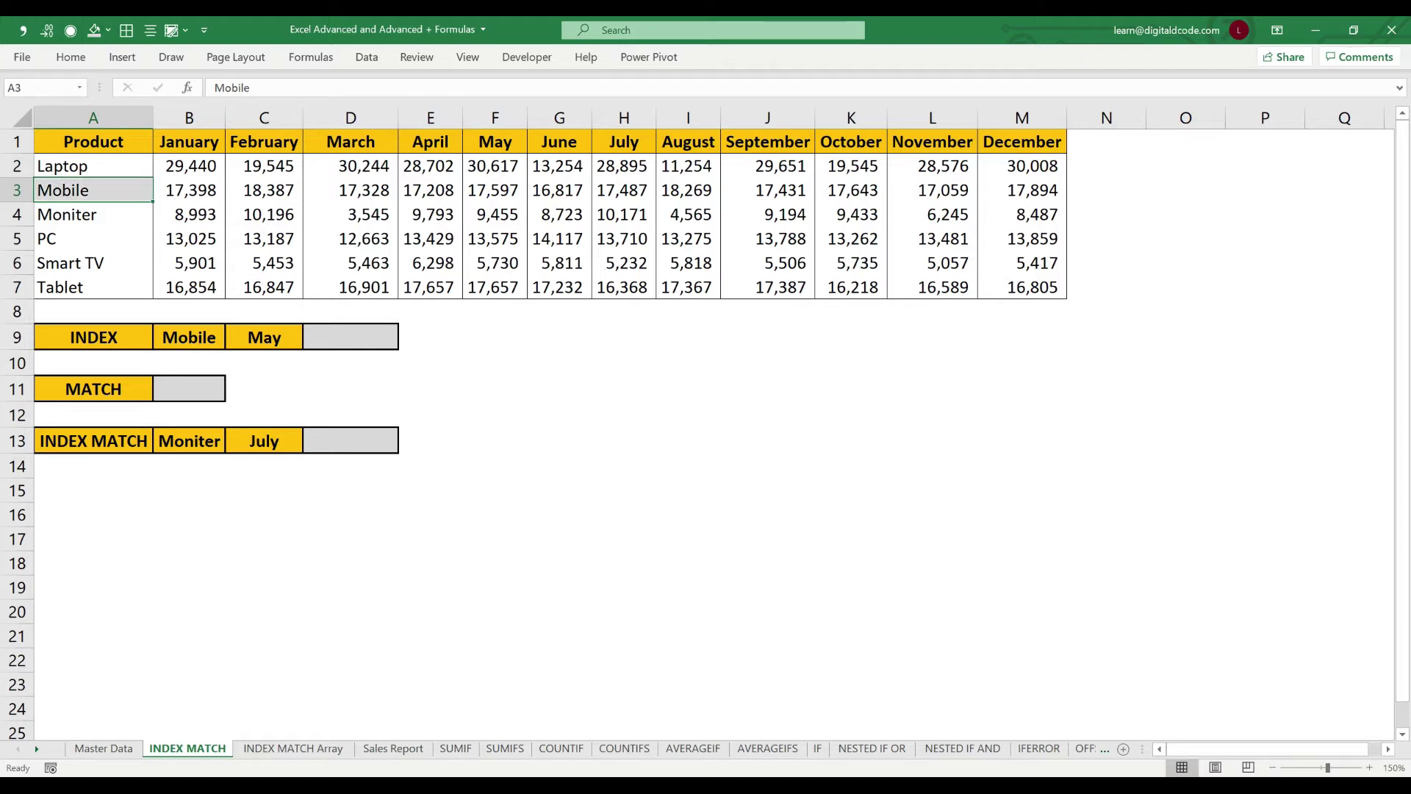
click(495, 142)
click(94, 30)
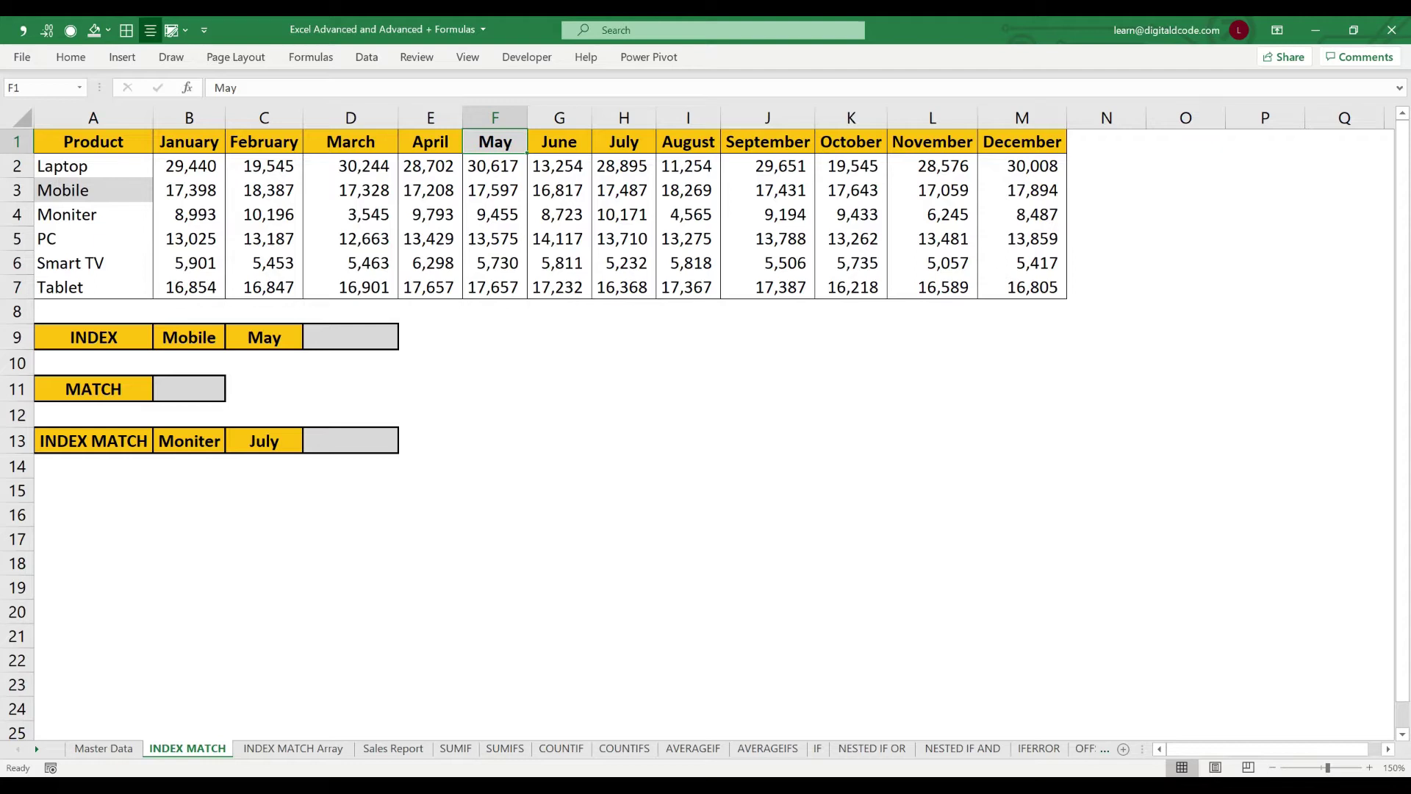
Step: Start an INDEX formula in D9 with the absolute range $A$1:$M$7 as its array
click(350, 337)
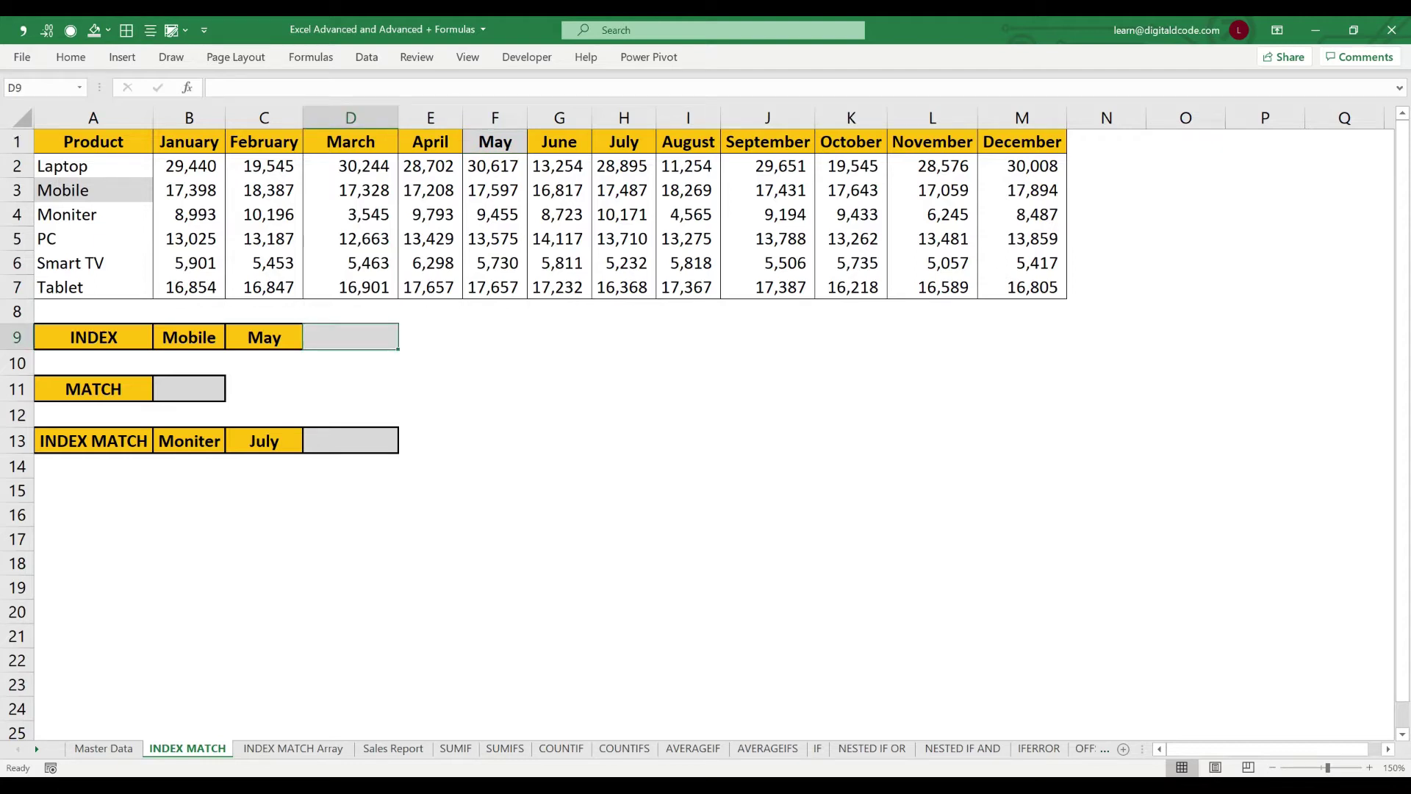
text(=ind)
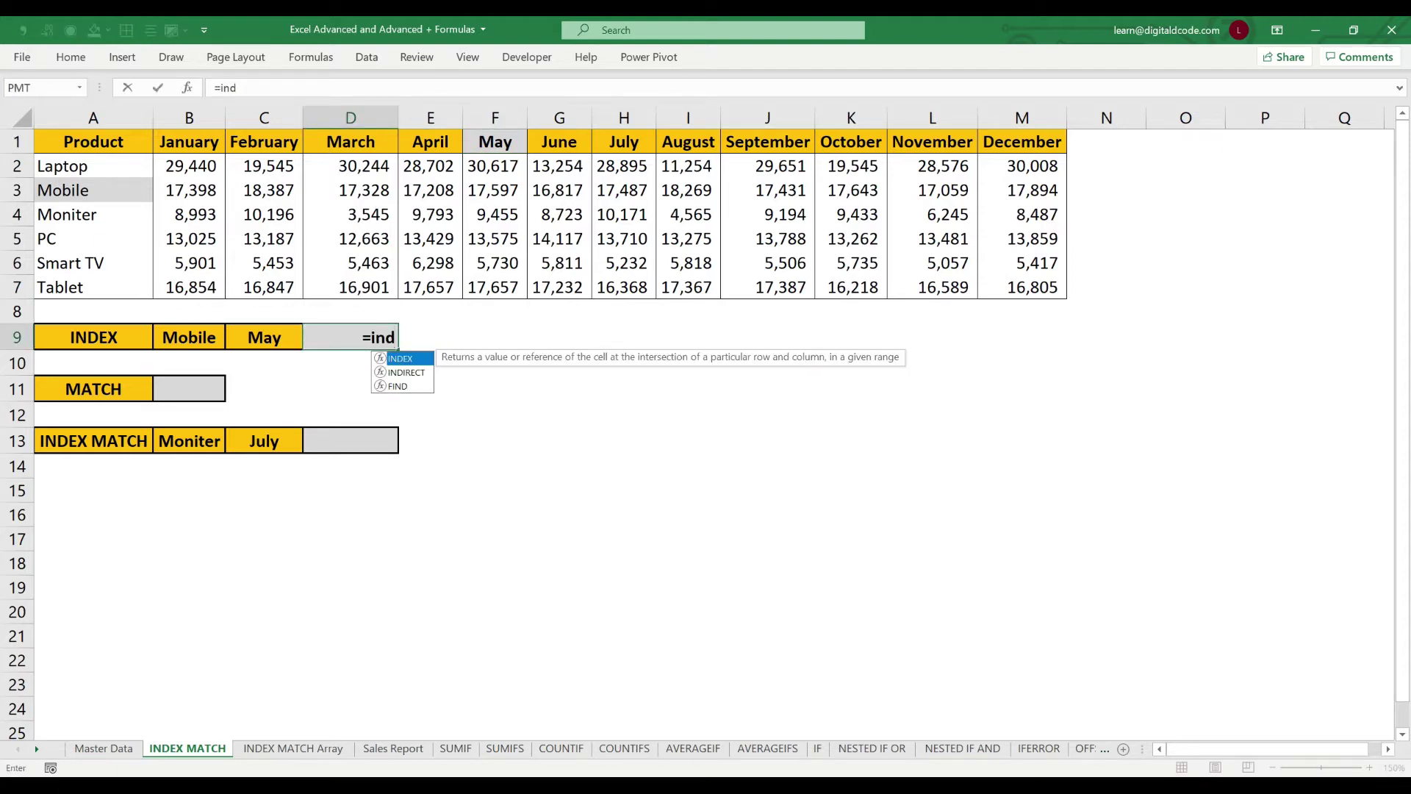
key(Tab)
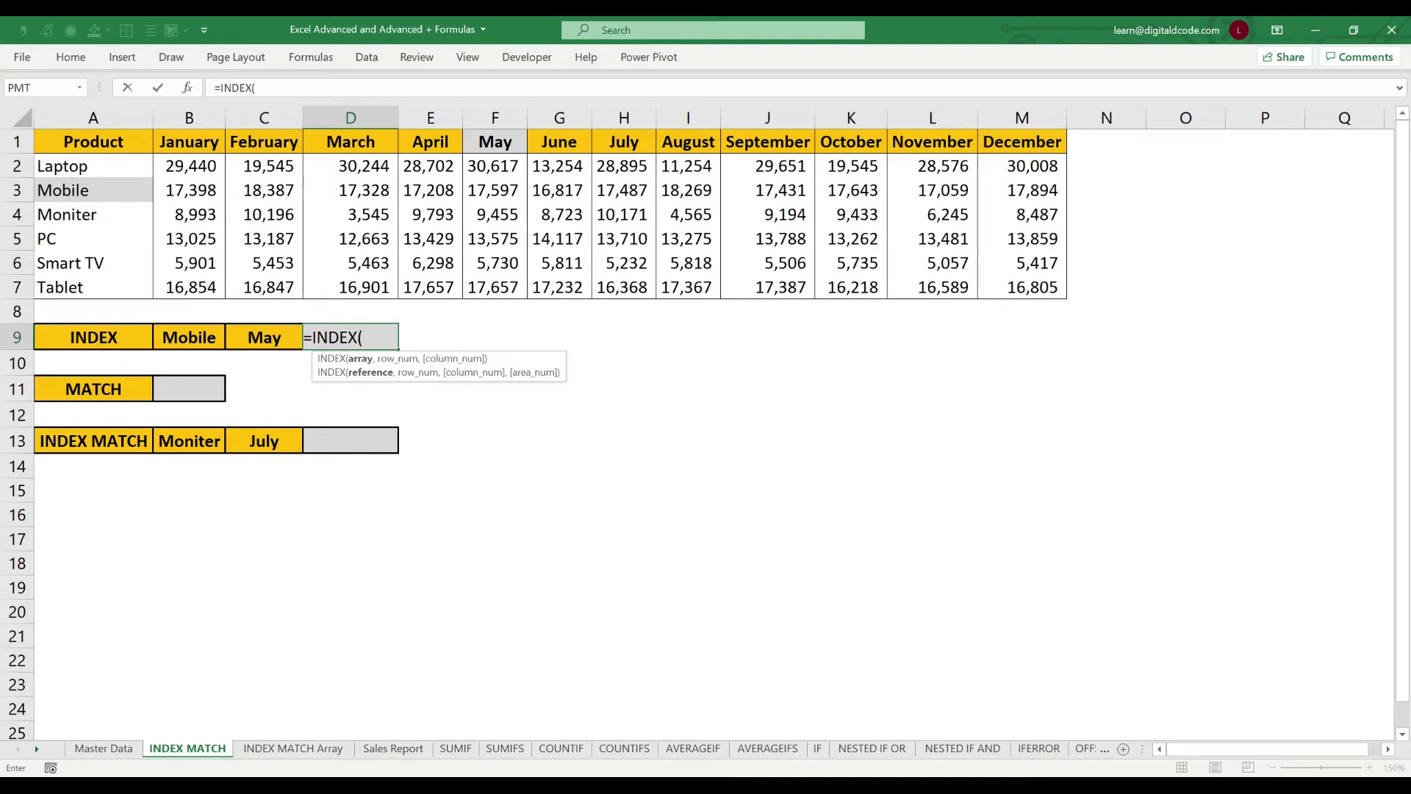
drag(93, 142, 1029, 288)
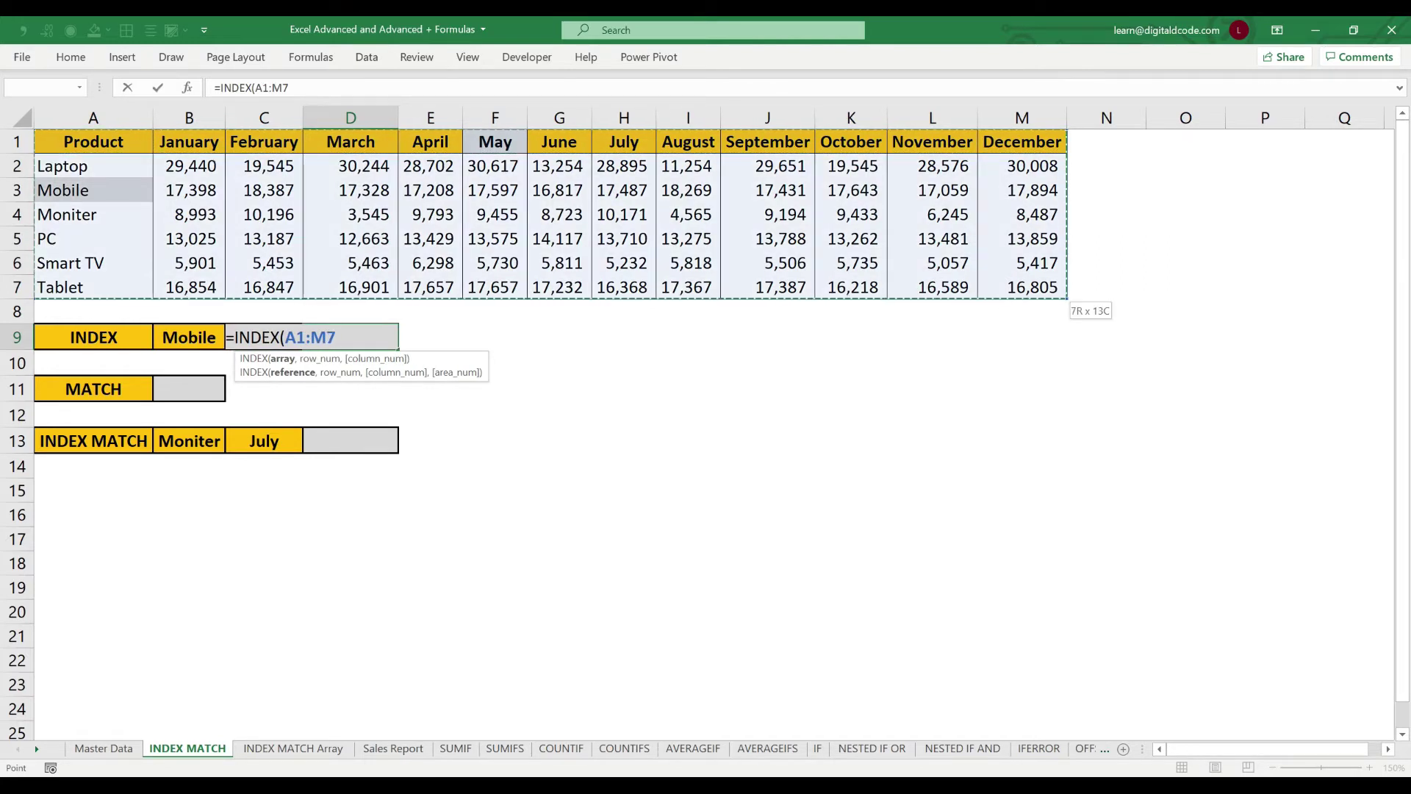
key(F4)
text(,)
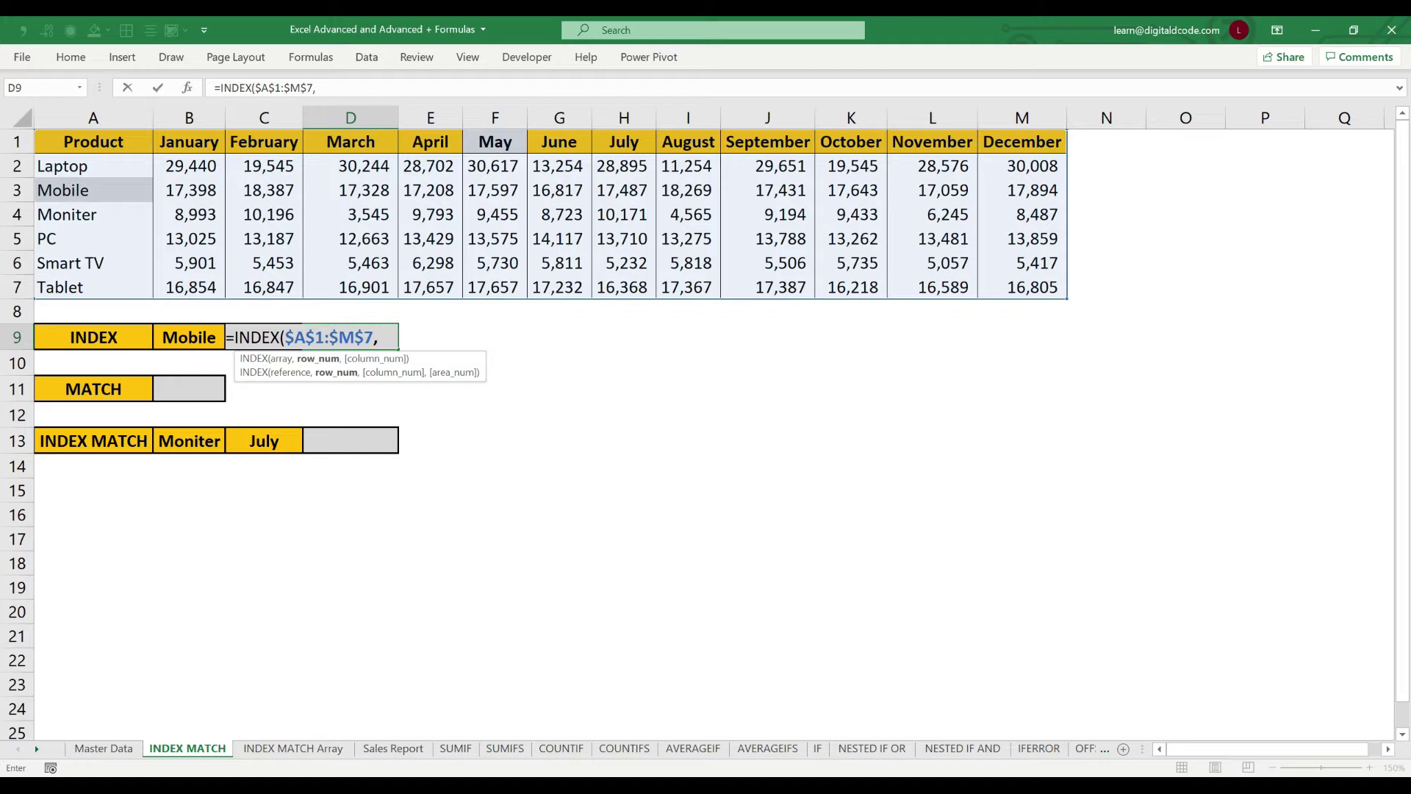
Step: Complete the INDEX formula in D9 with row number 3 and column number 6
text(3,)
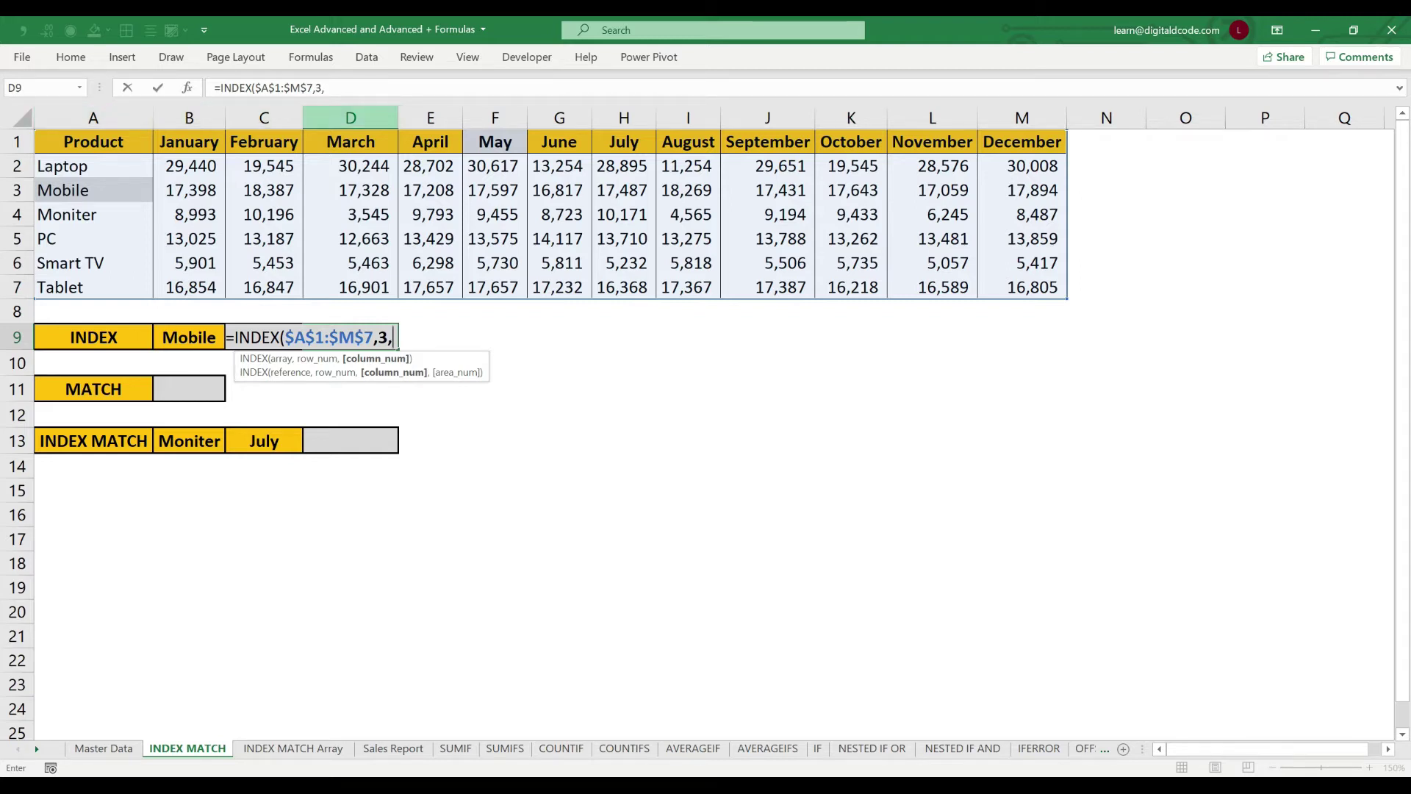
text(eD:E)
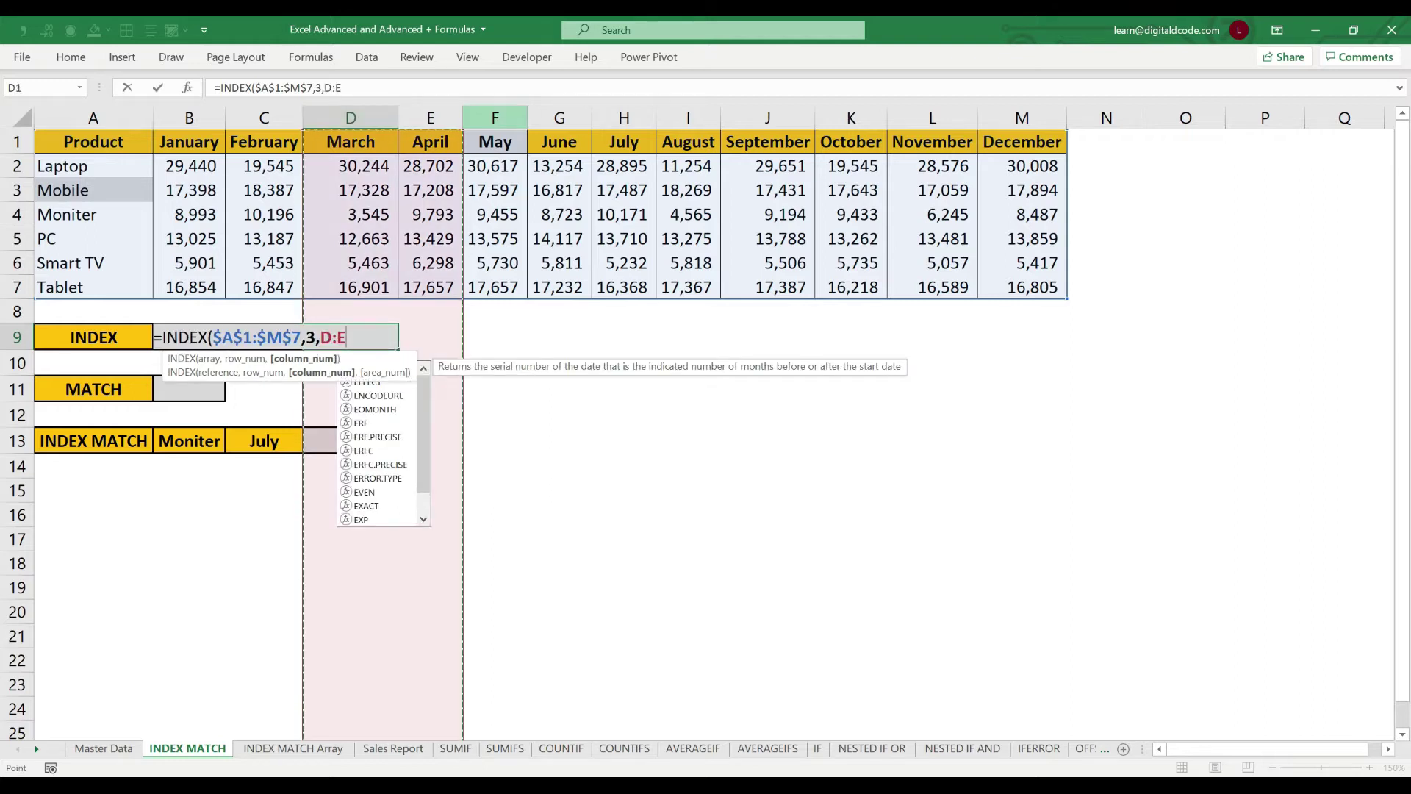
key(BackSpace)
key(BackSpace)
key(BackSpace)
text(6,)
key(BackSpace)
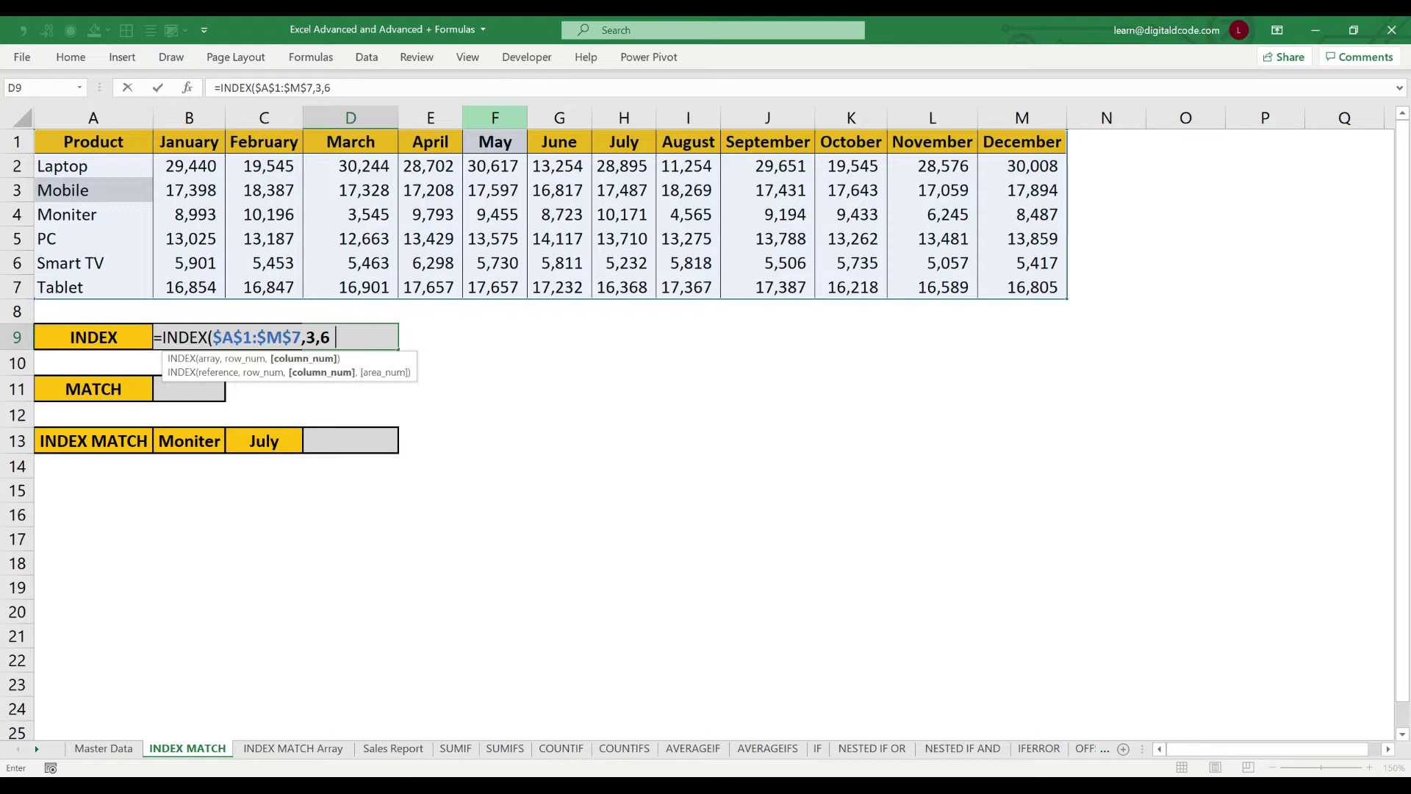
key(Return)
key(Up)
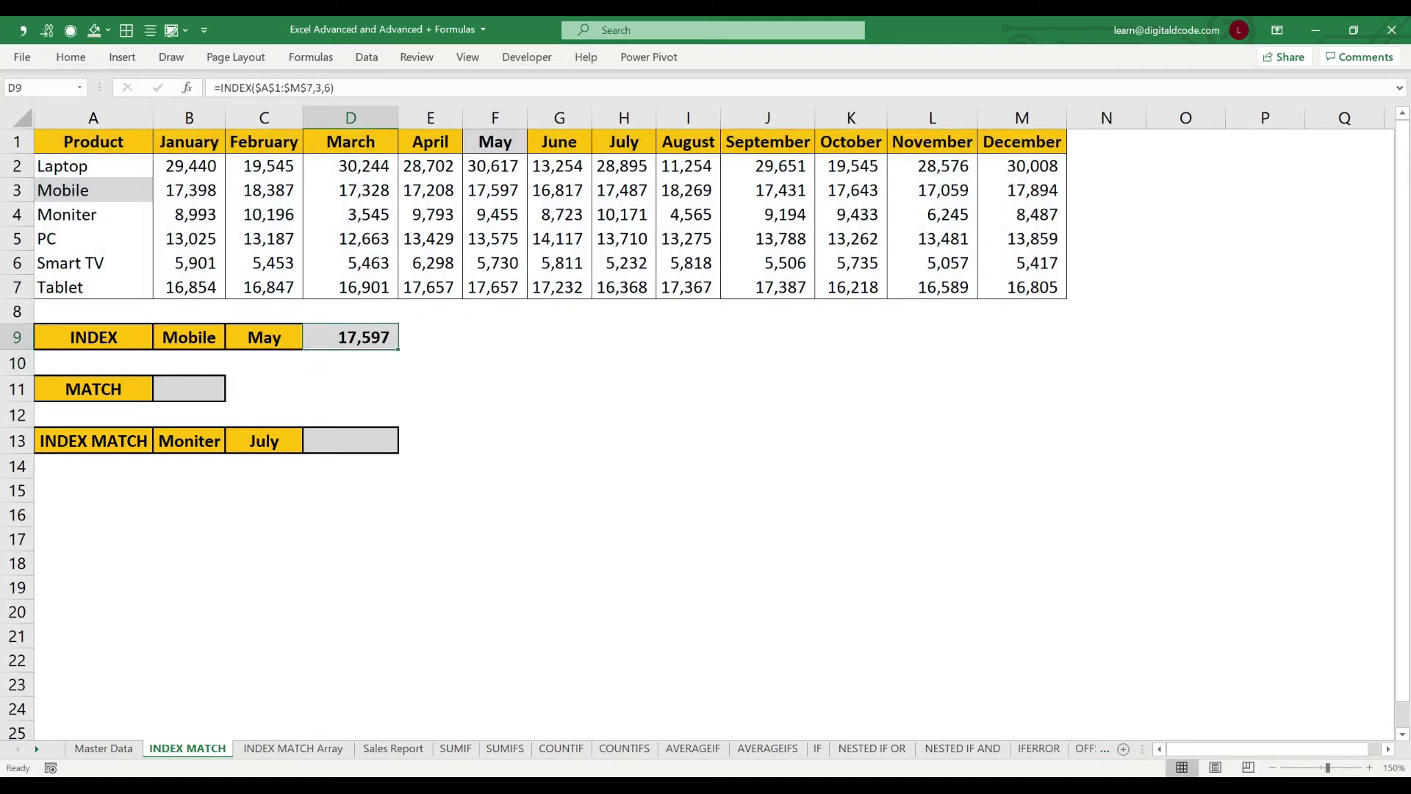
Step: Check the INDEX result by tracing the Mobile row and counting the columns across to May
key(ctrl+Home)
key(Down)
key(Down)
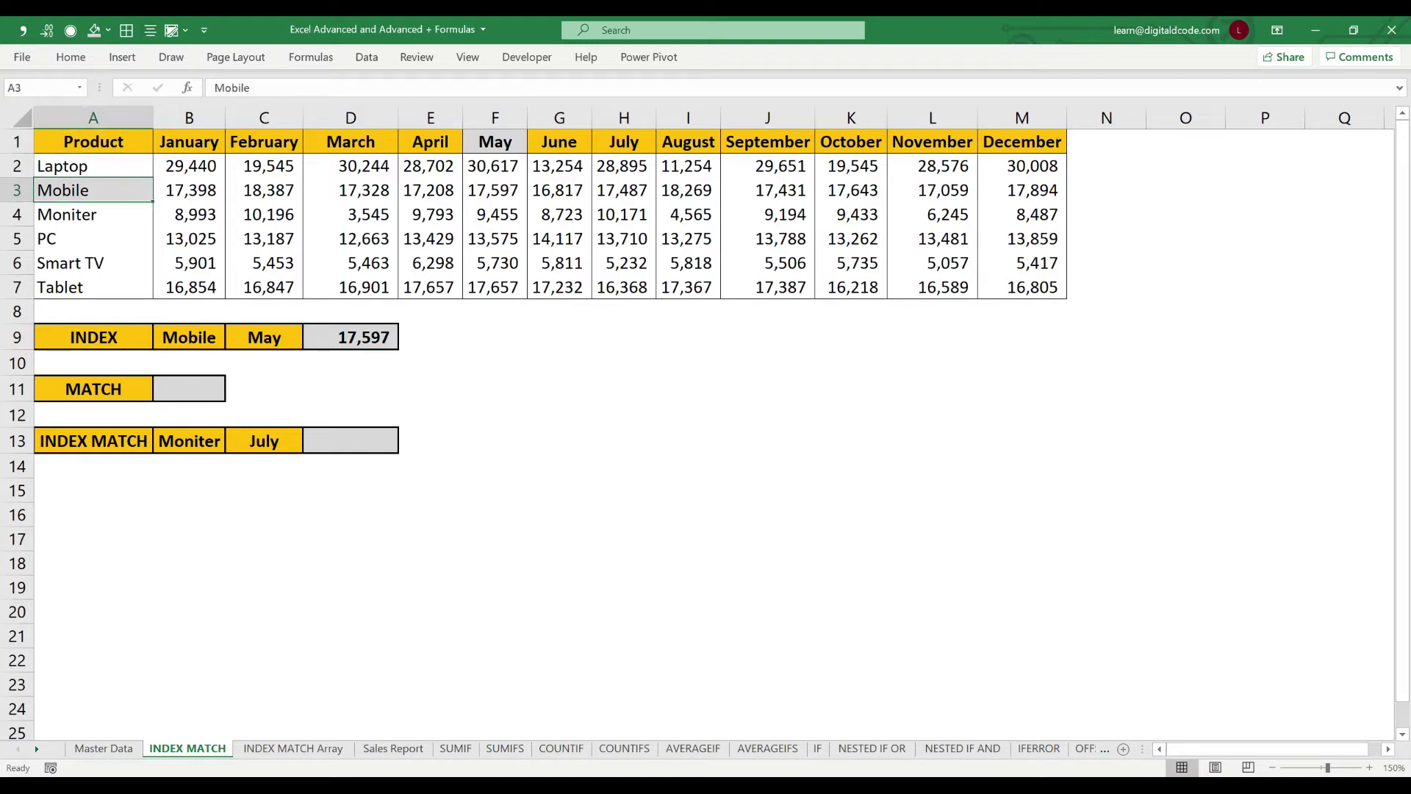
key(shift+space)
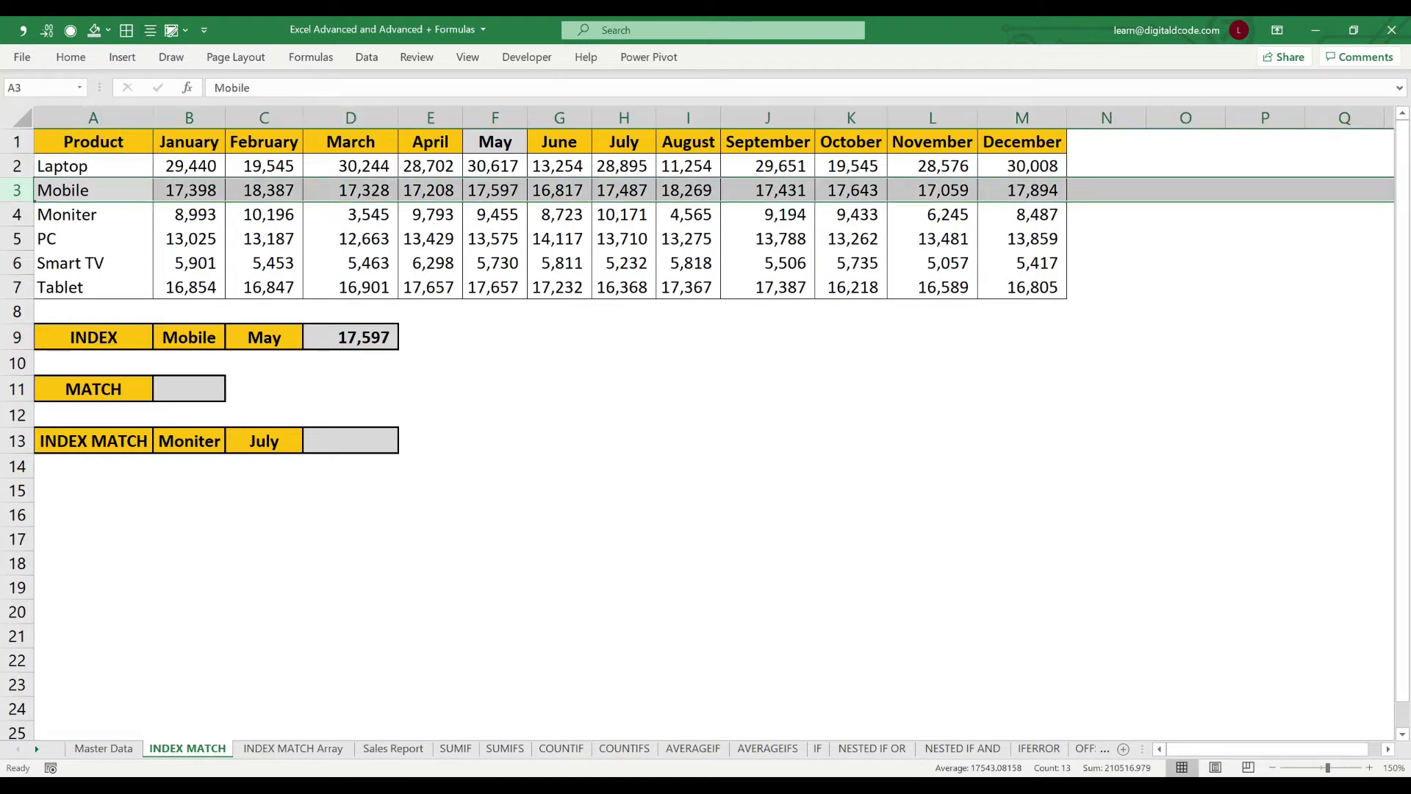
key(Up)
key(shift+Right)
key(shift+Right)
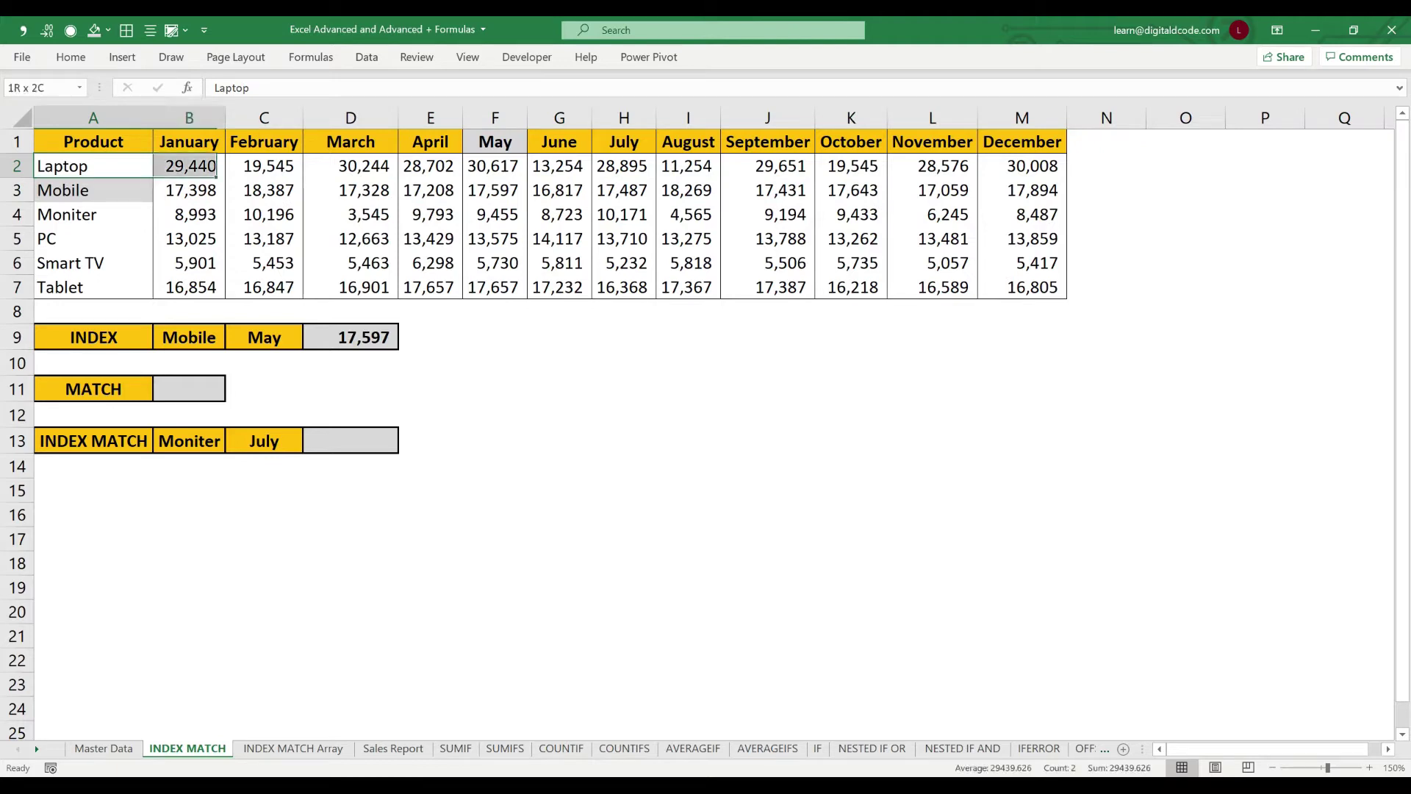
key(shift+Right)
key(shift+Right)
key(shift+Right)
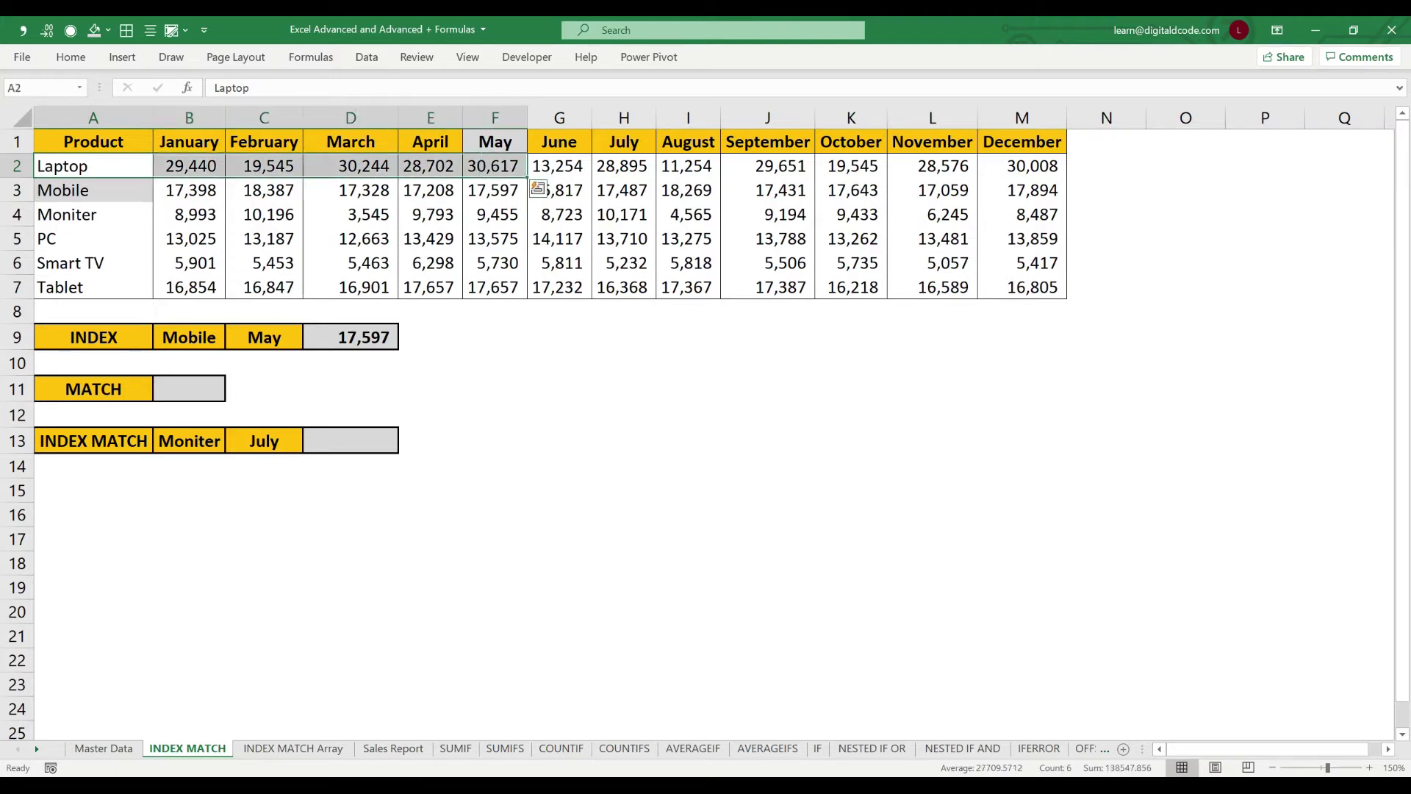
key(Down)
key(shift+Right)
key(shift+Right)
key(shift+Right)
key(shift+Right)
key(shift+Right)
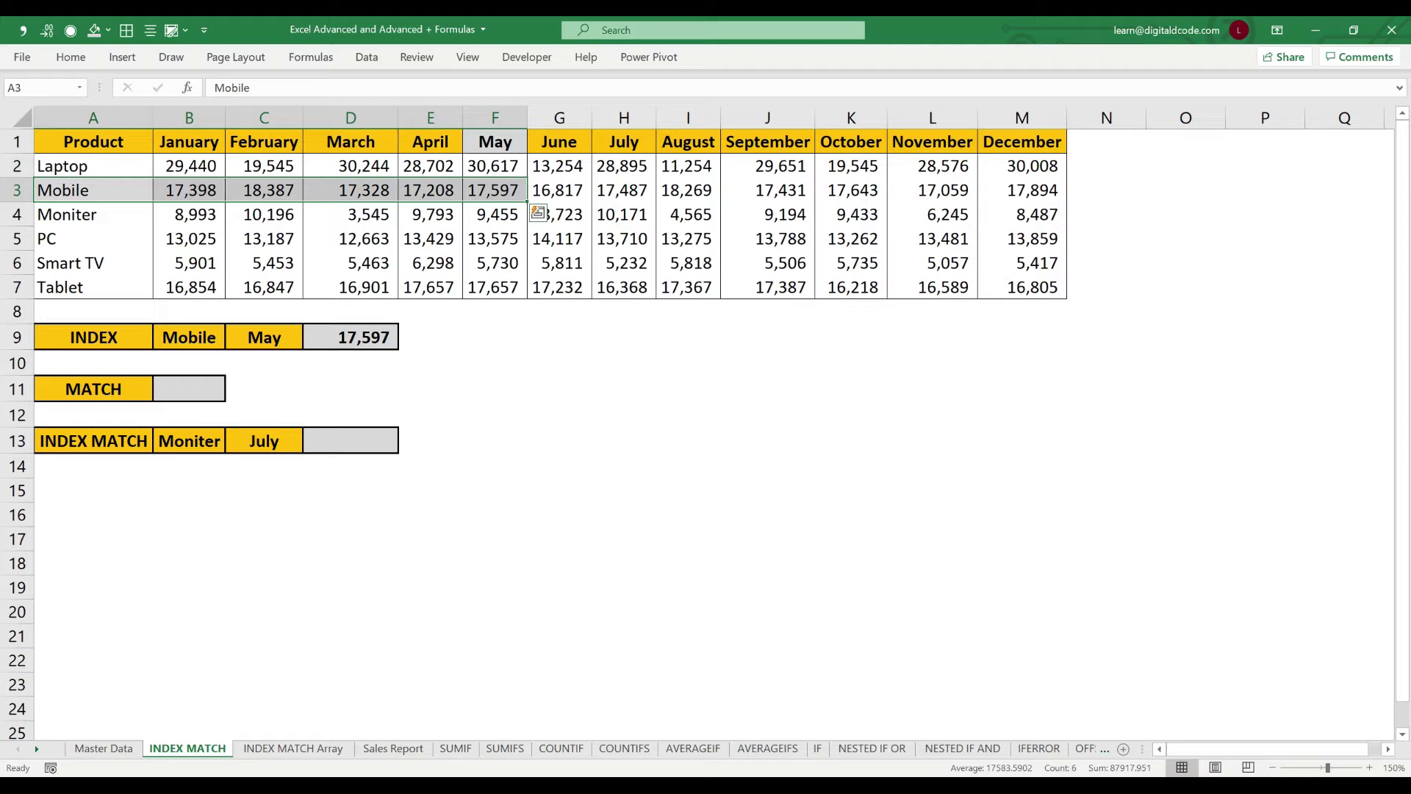
key(Down)
key(Down)
key(Down)
key(Down)
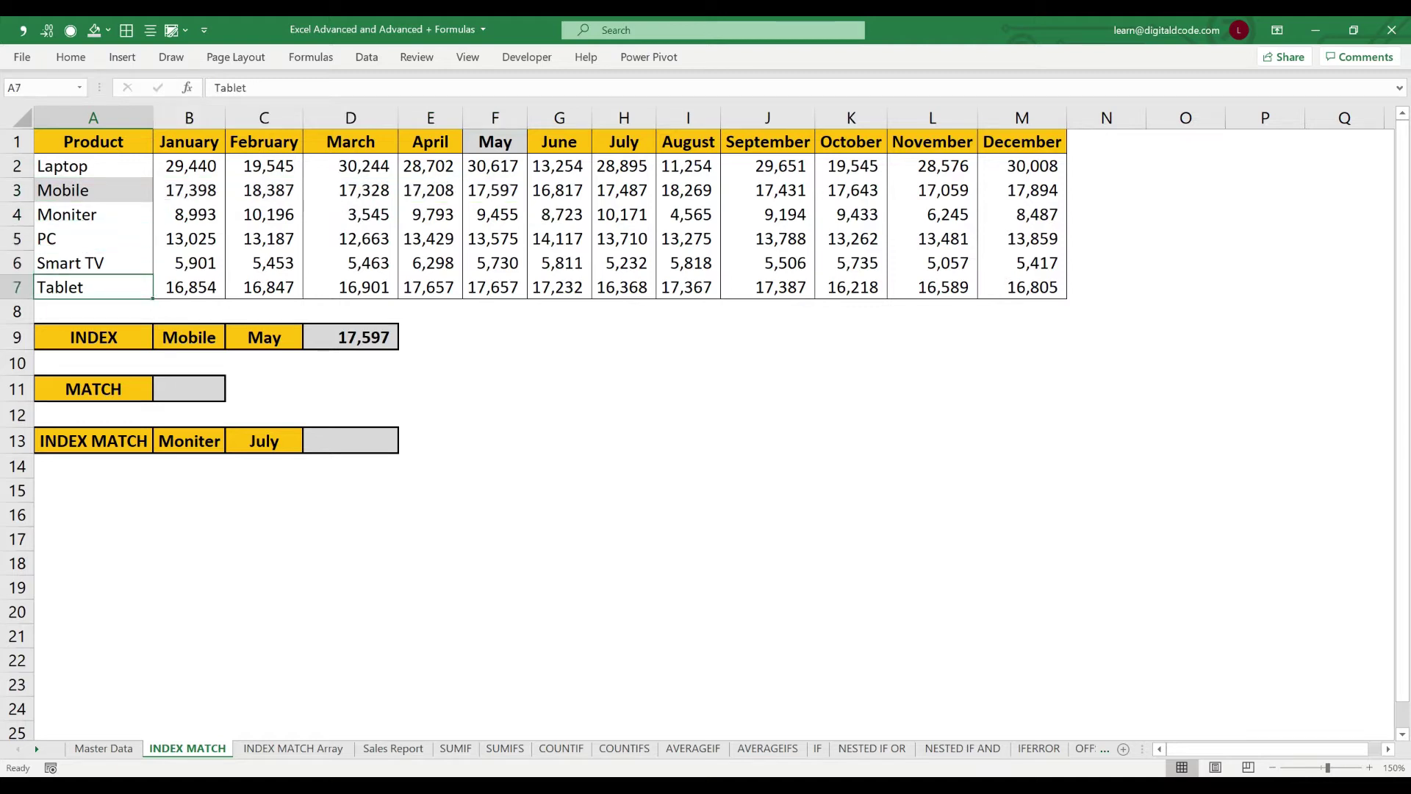
key(Down)
key(Down)
key(Down)
key(Down)
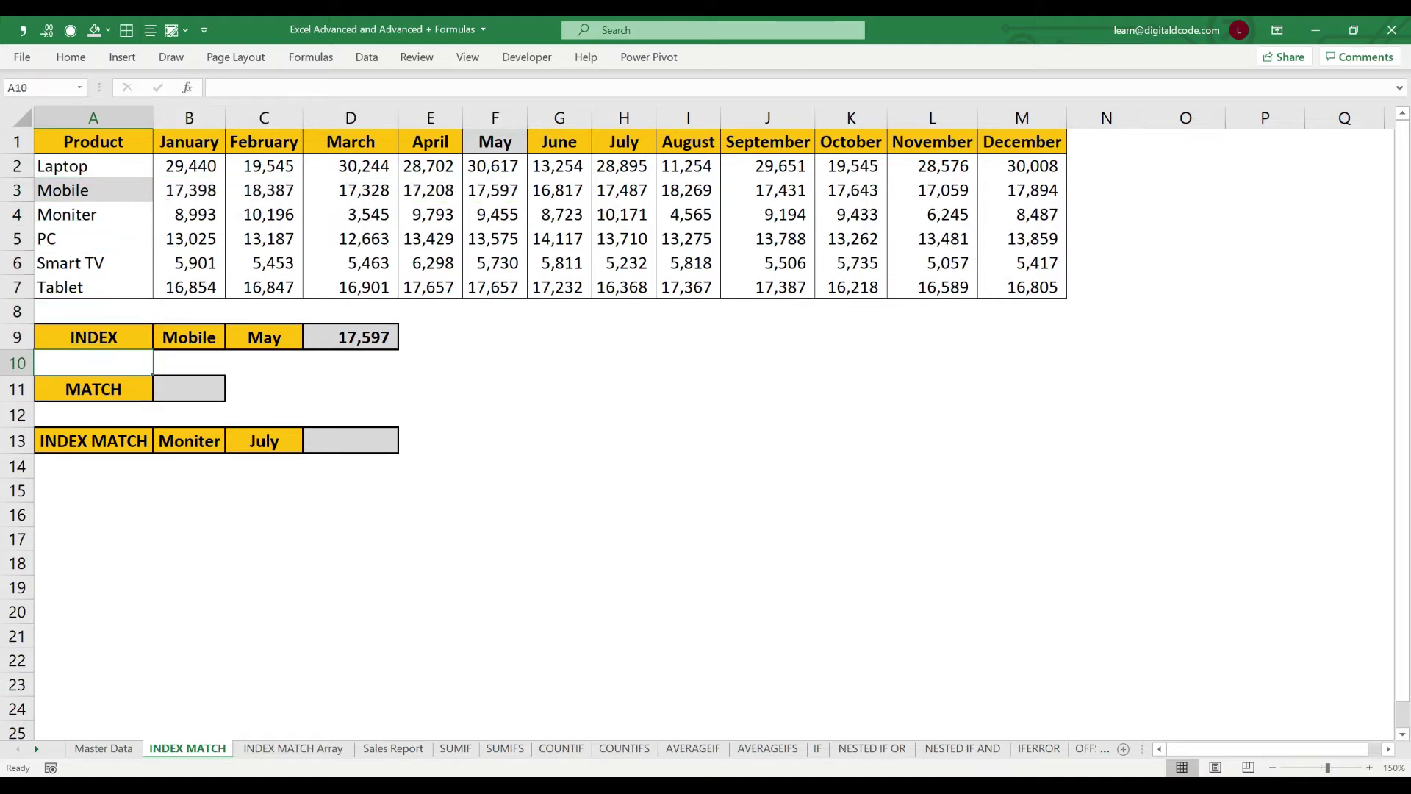
key(Right)
text(=mat)
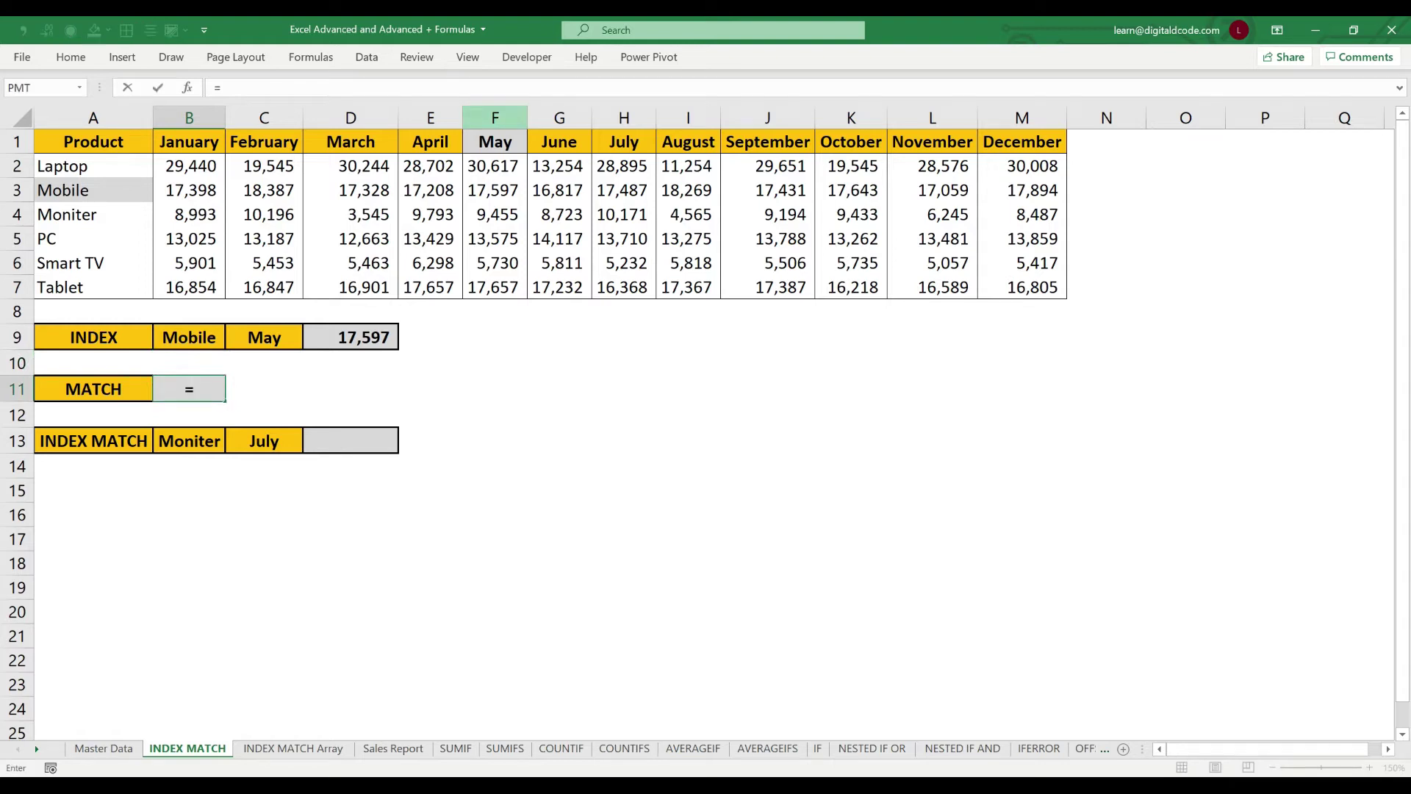
key(Tab)
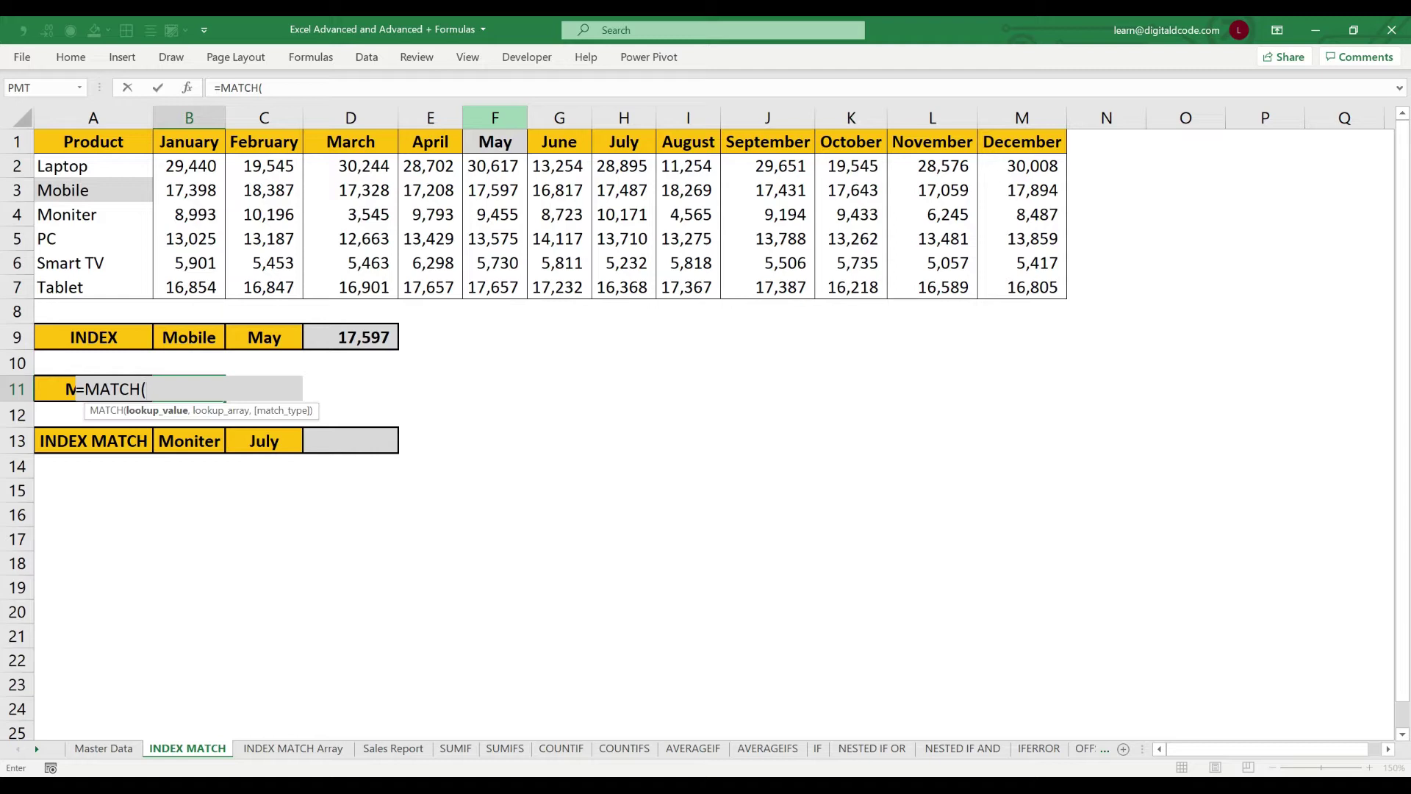
key(Escape)
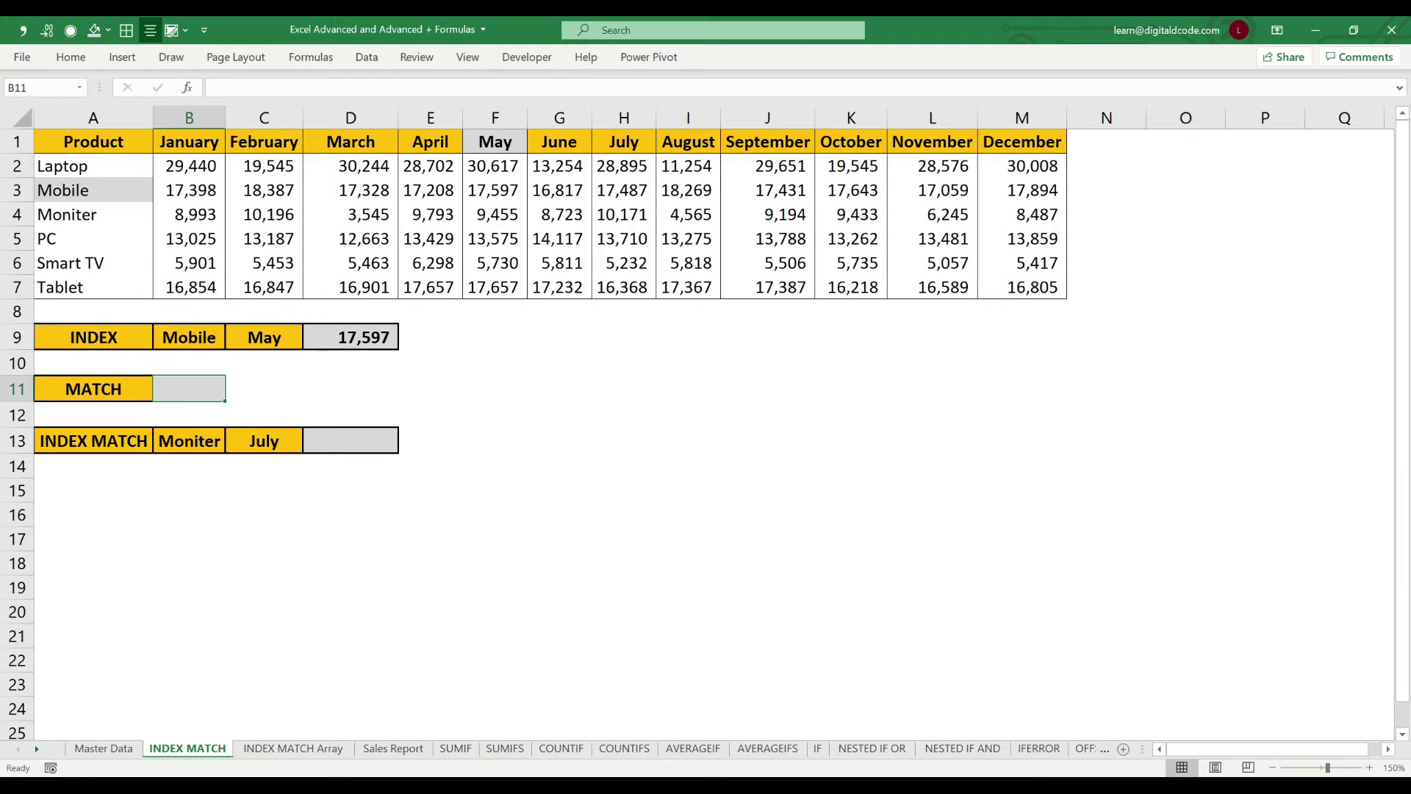
Step: Insert a copy of cell B9 at B11, shifting the existing cells right, and change its text to Moniter
click(188, 338)
key(Down)
key(Up)
key(ctrl+c)
key(Down)
key(Down)
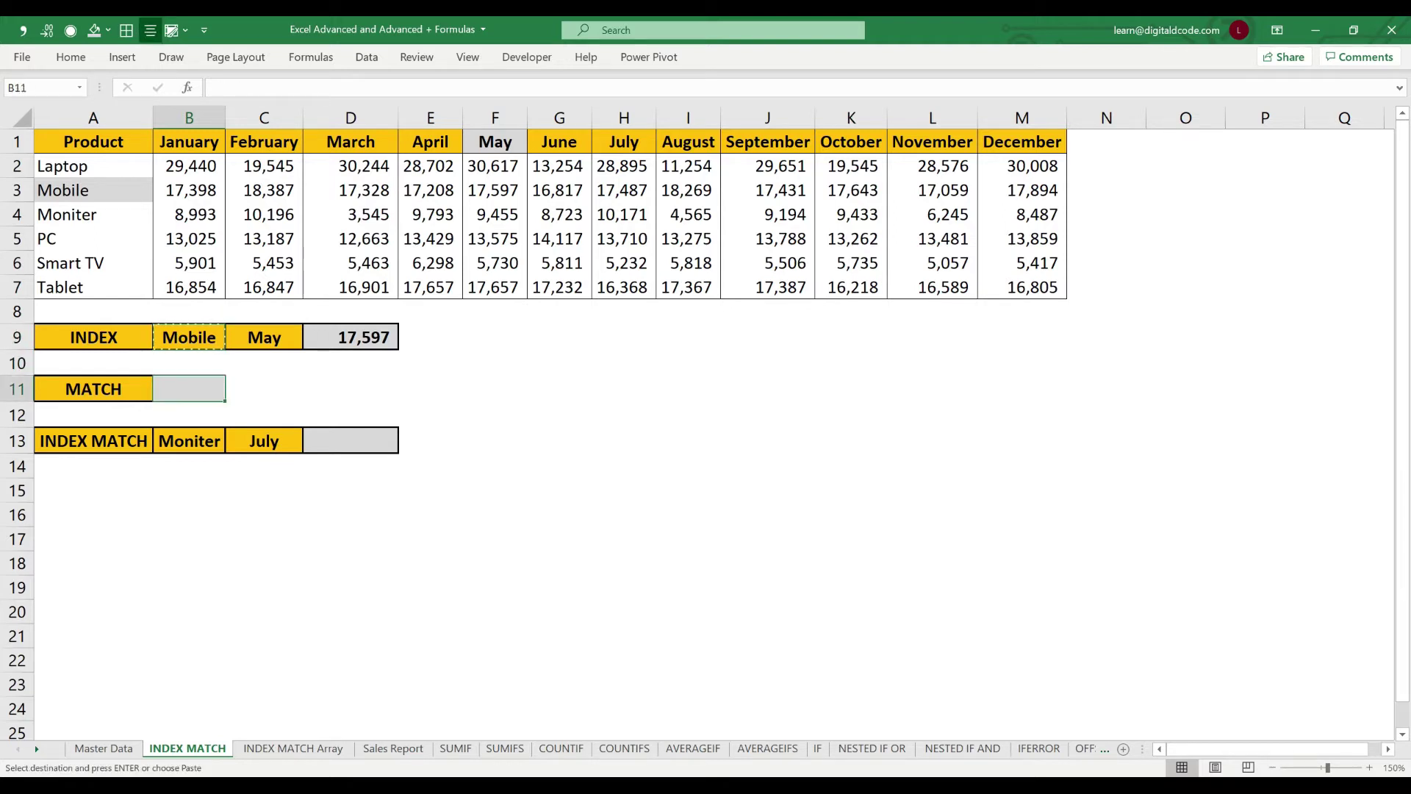
key(ctrl+shift+plus)
key(Up)
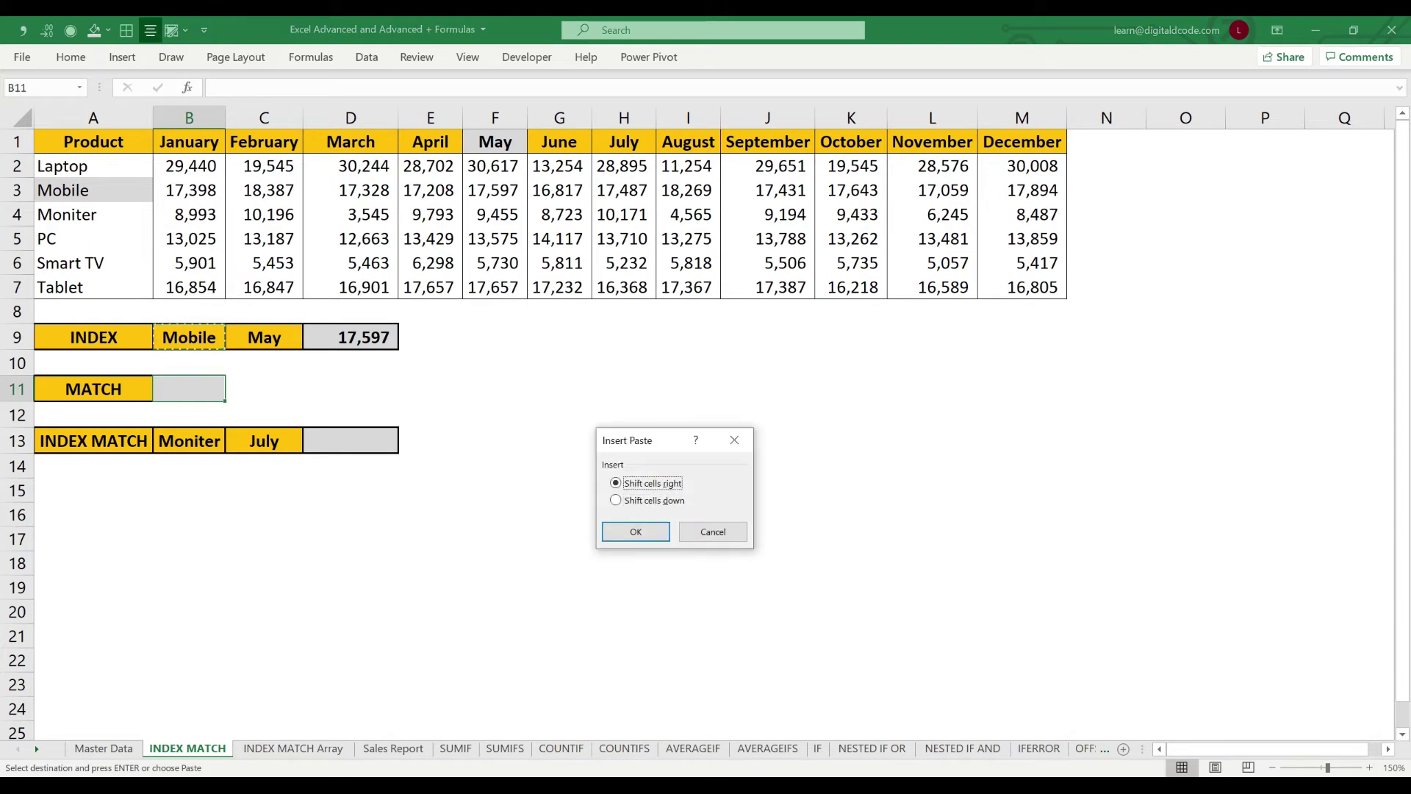
key(Return)
text(Moniter)
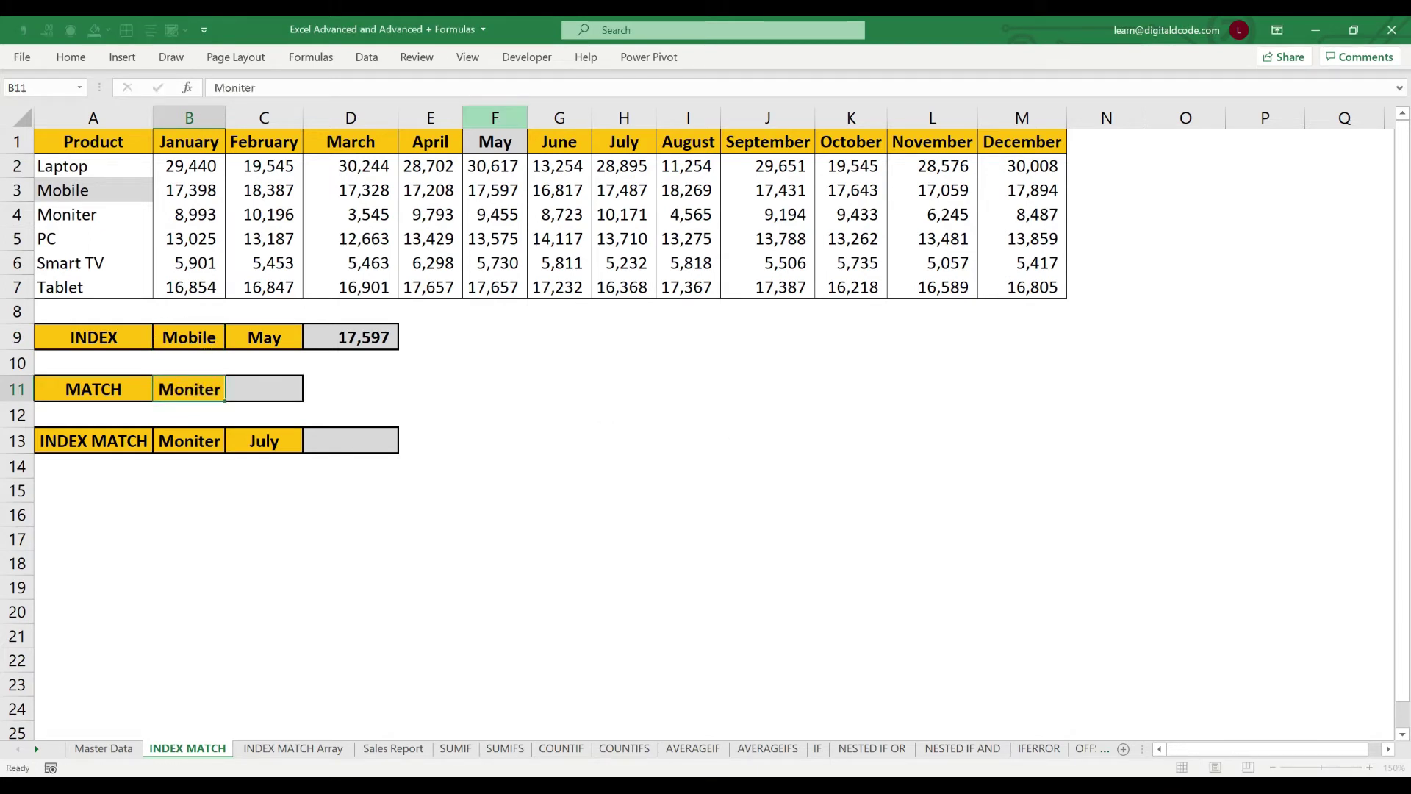
key(Return)
Step: Start a MATCH formula in C11 with B11 as the lookup value
key(Up)
key(Right)
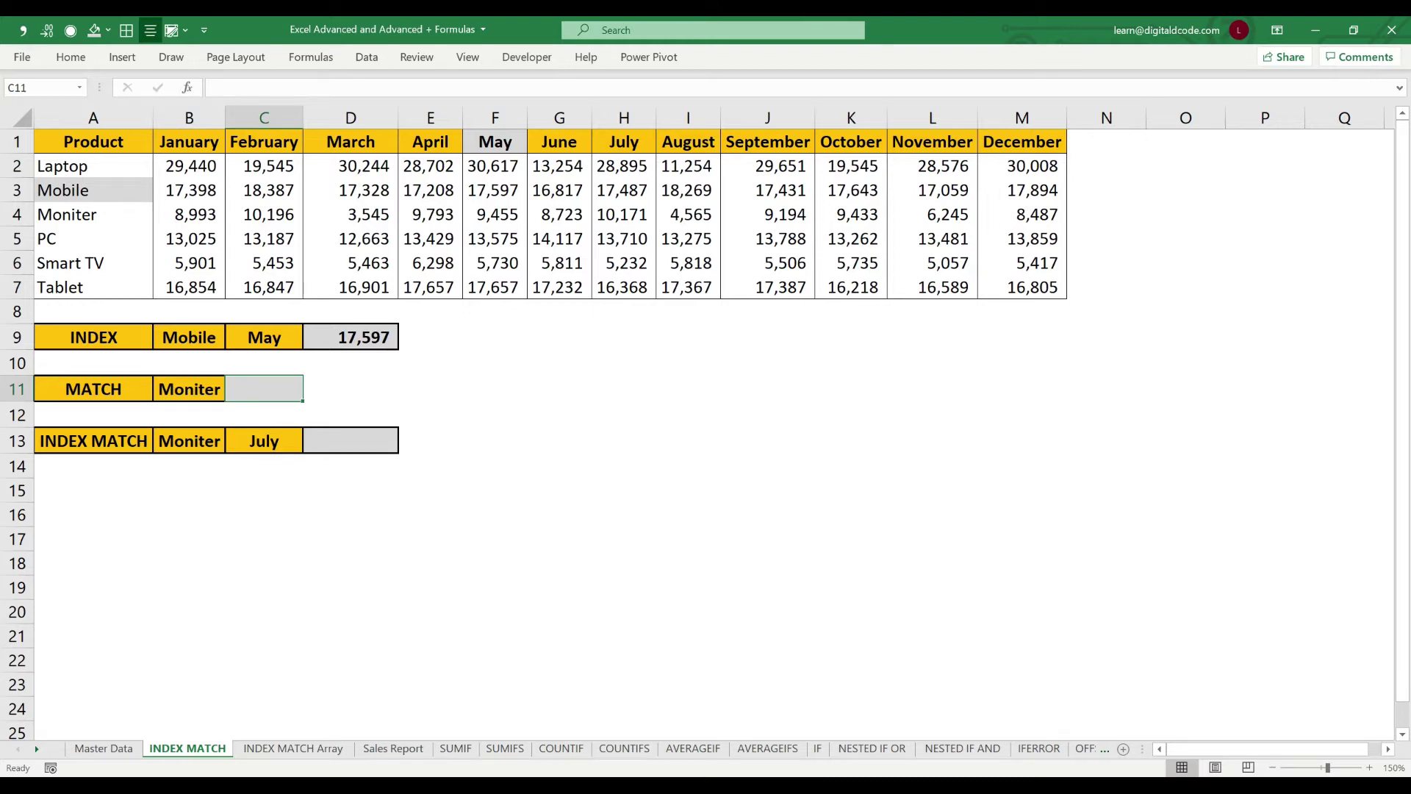
text(=)
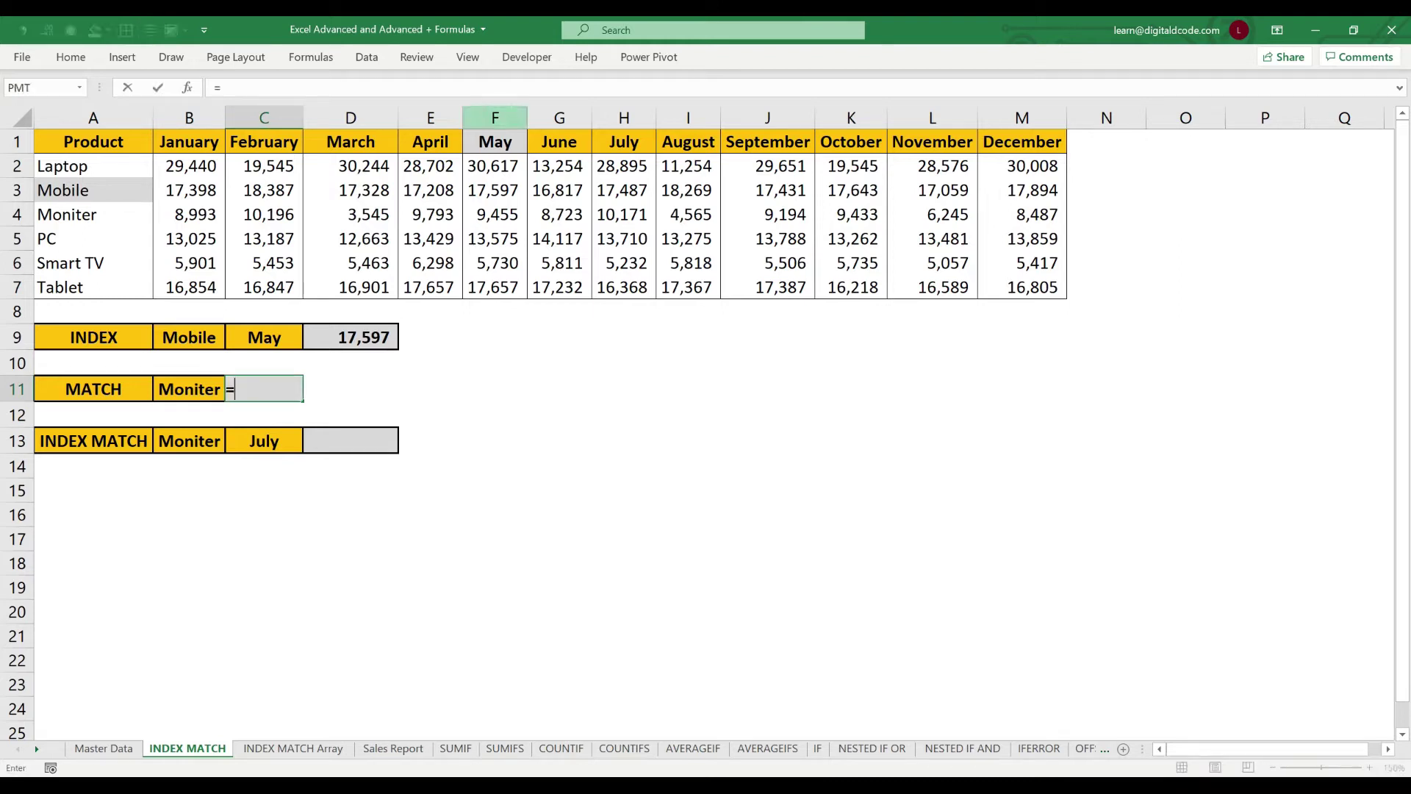
text(mat)
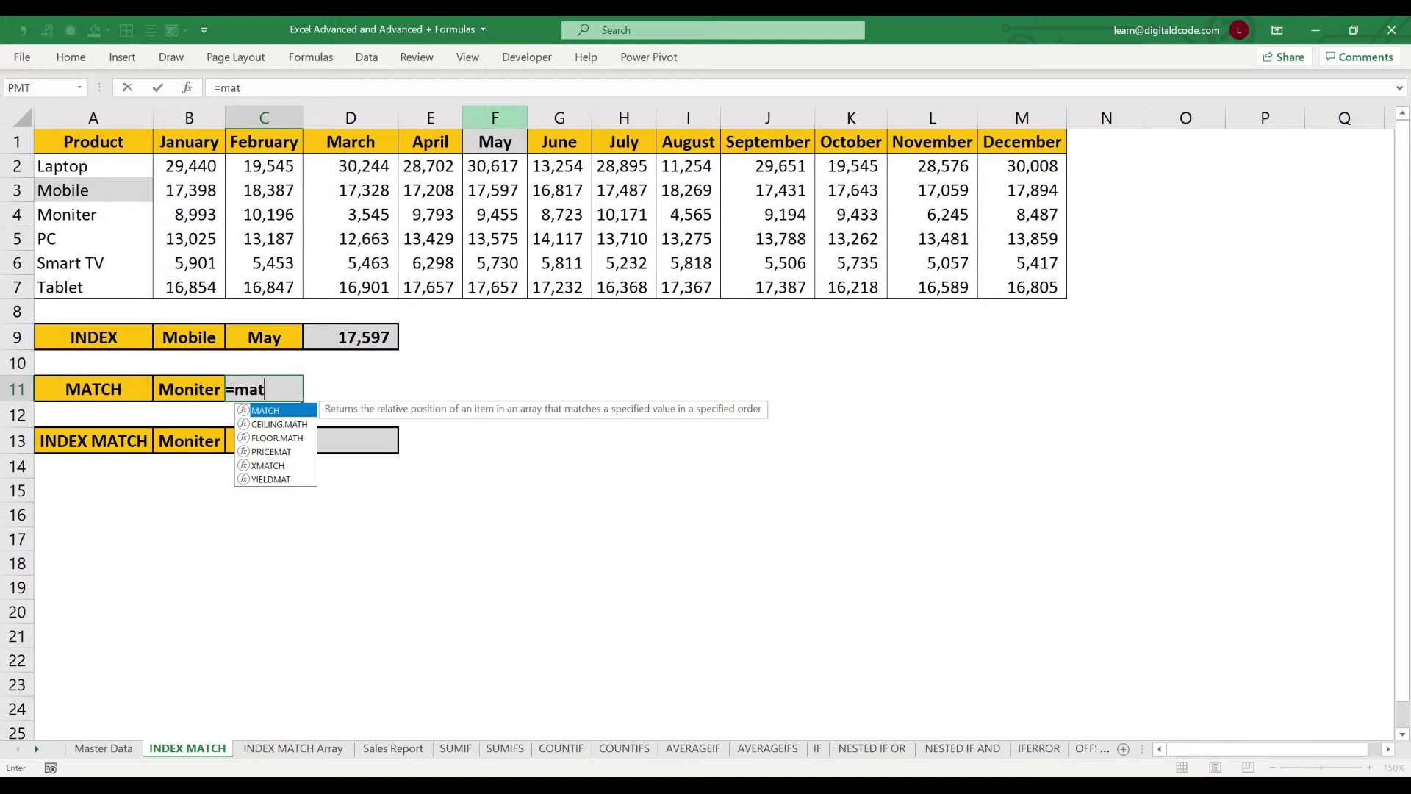
key(Tab)
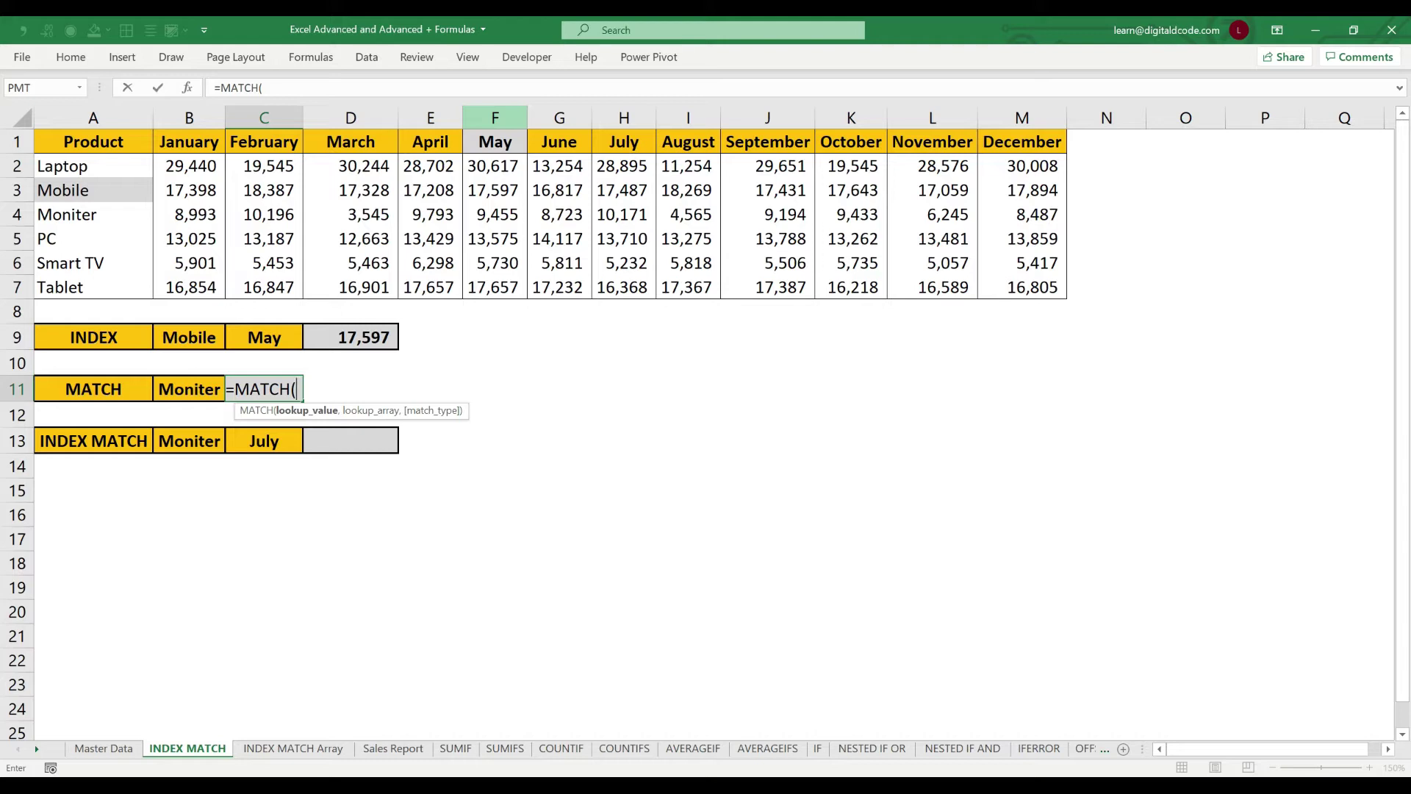
key(Left)
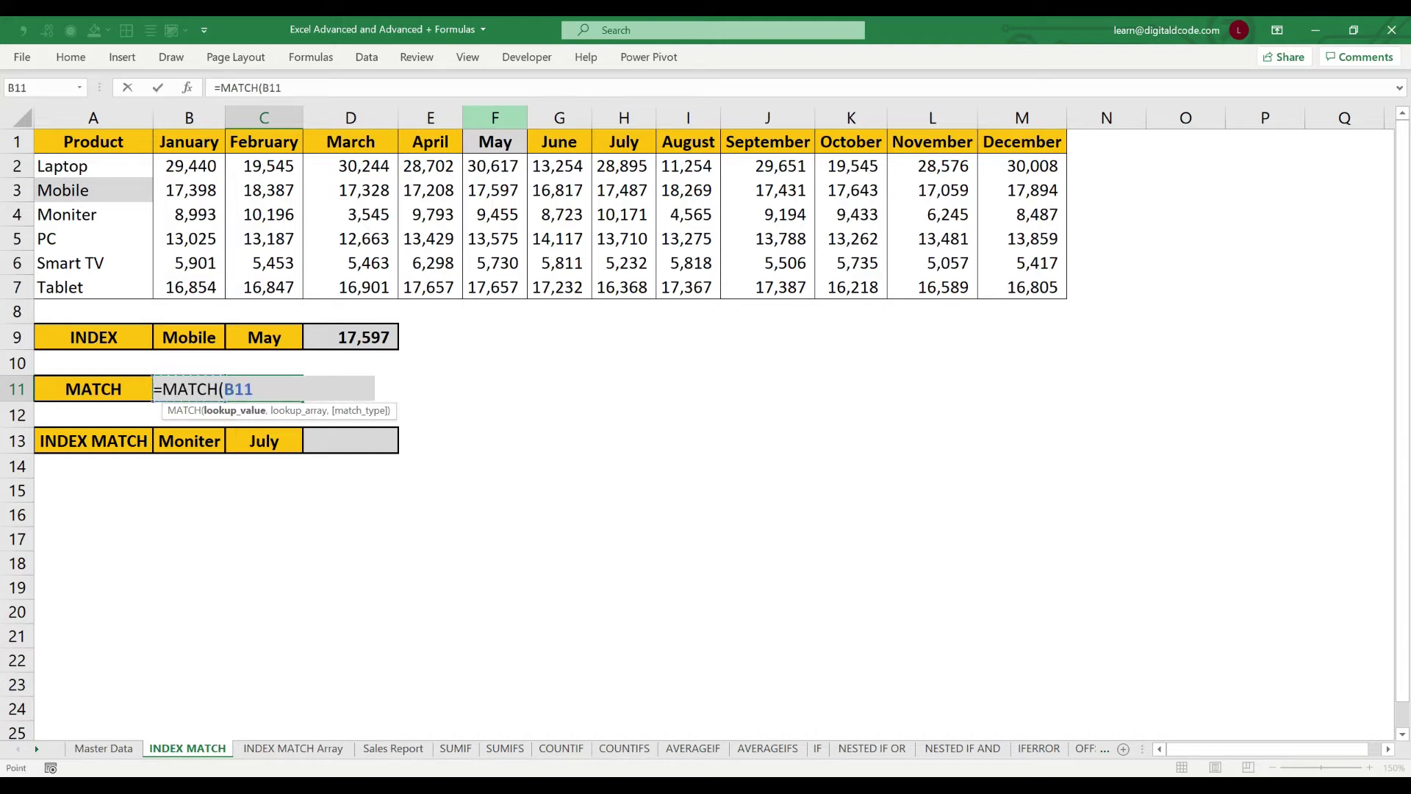
Step: Complete the MATCH formula in C11 with lookup array A2:A7 and match type 0
text(,)
key(ctrl+Home)
key(Down)
key(ctrl+shift+Down)
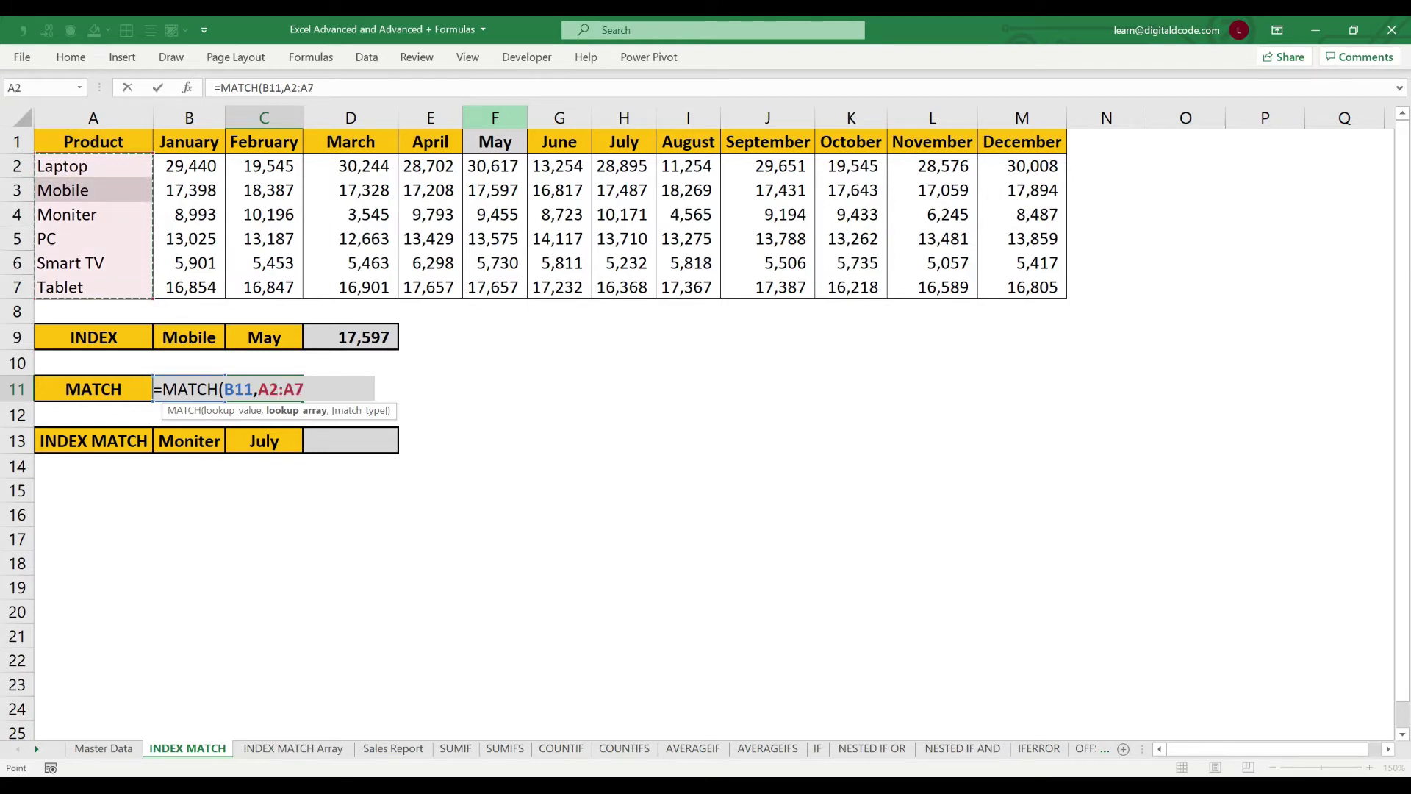
text(,0))
key(ctrl+Return)
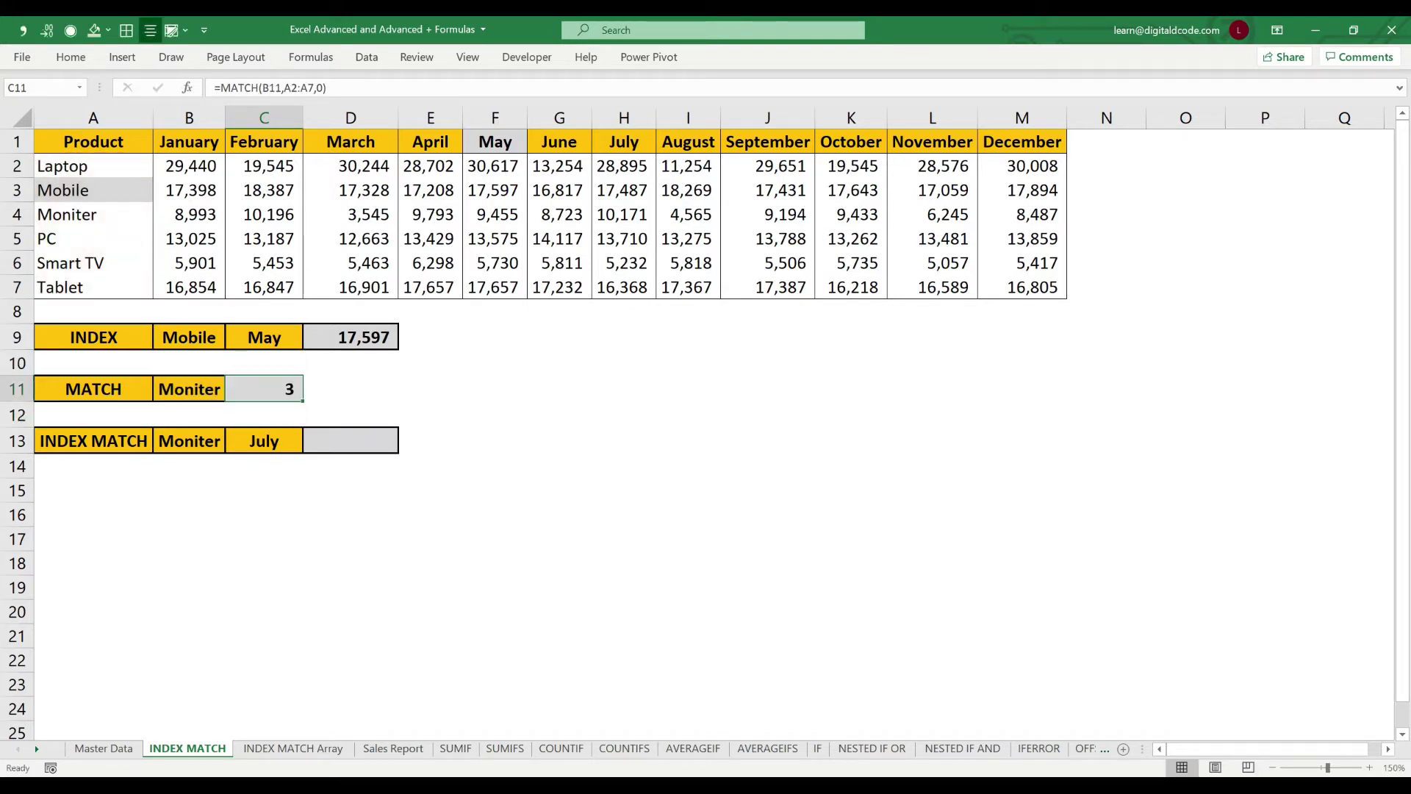
Step: Check the MATCH formula in C11 by counting the product names in column A from Laptop down to Moniter
key(F2)
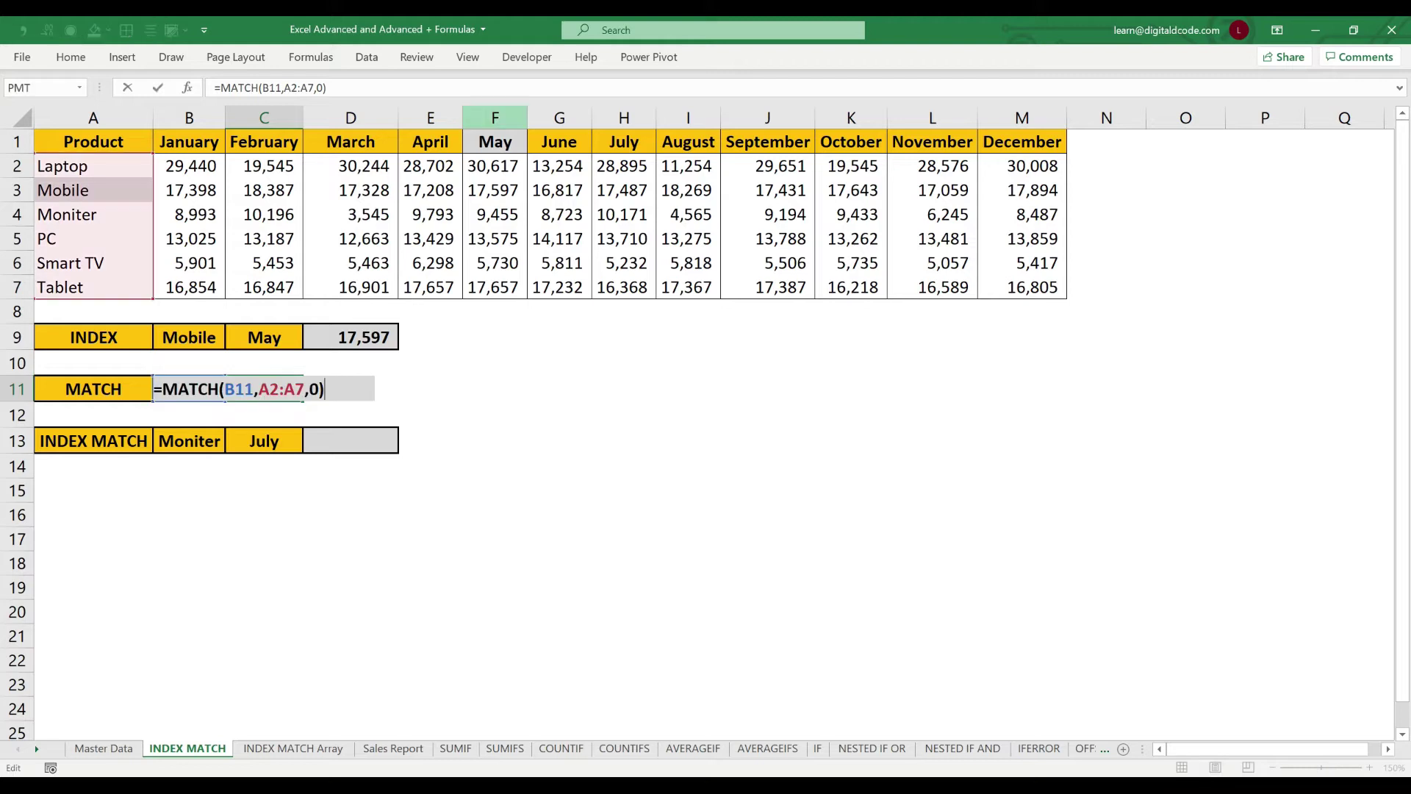
key(Escape)
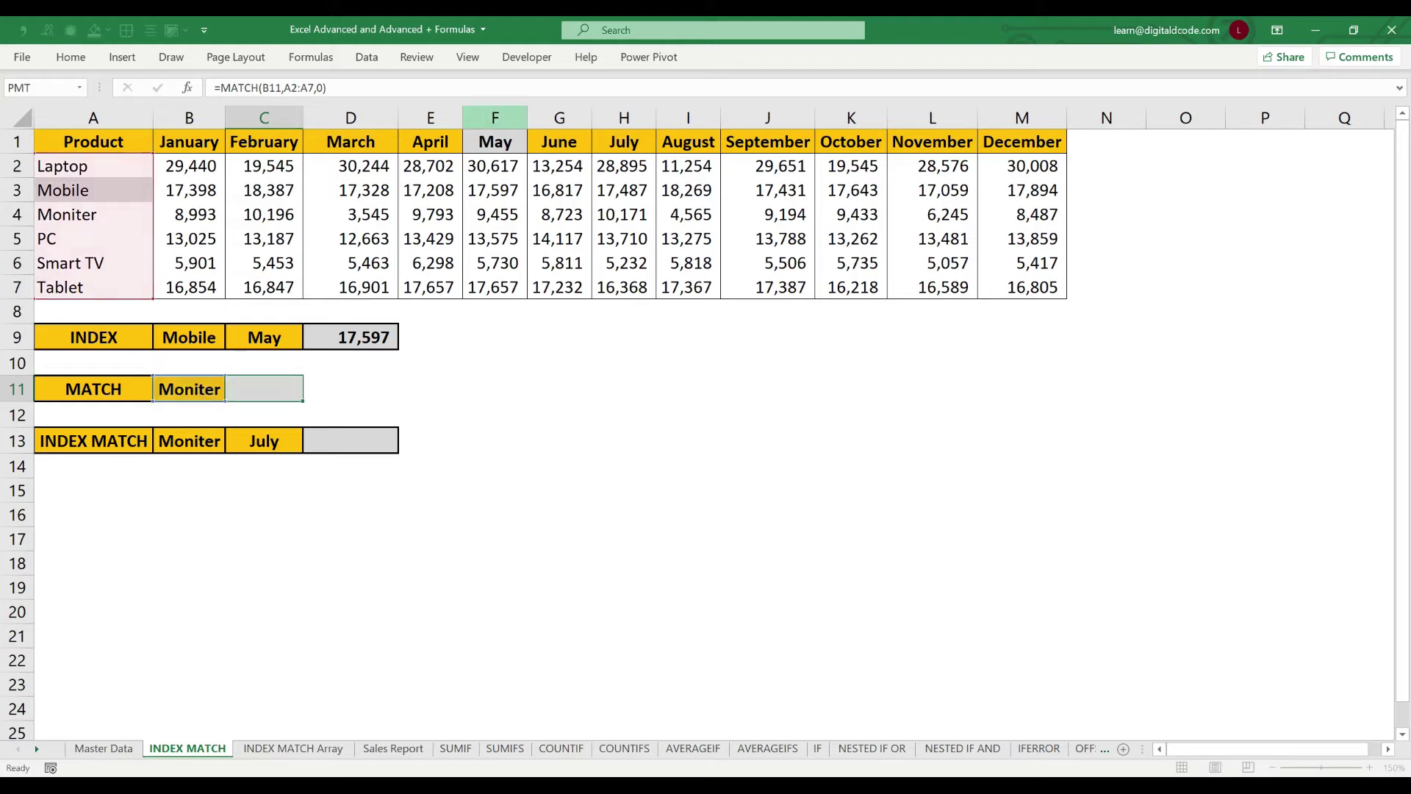
key(ctrl+Home)
key(Down)
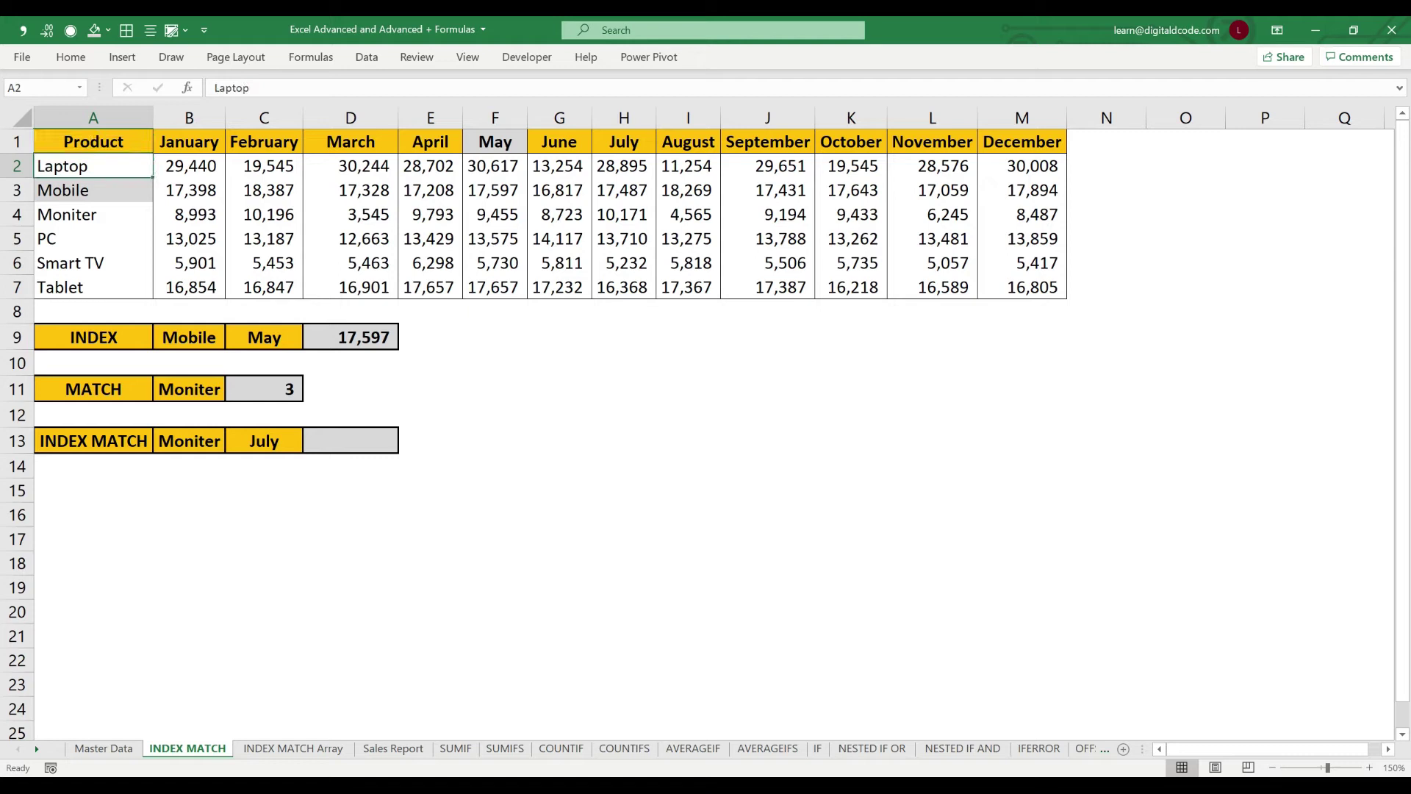
key(shift+Down)
key(shift+Down)
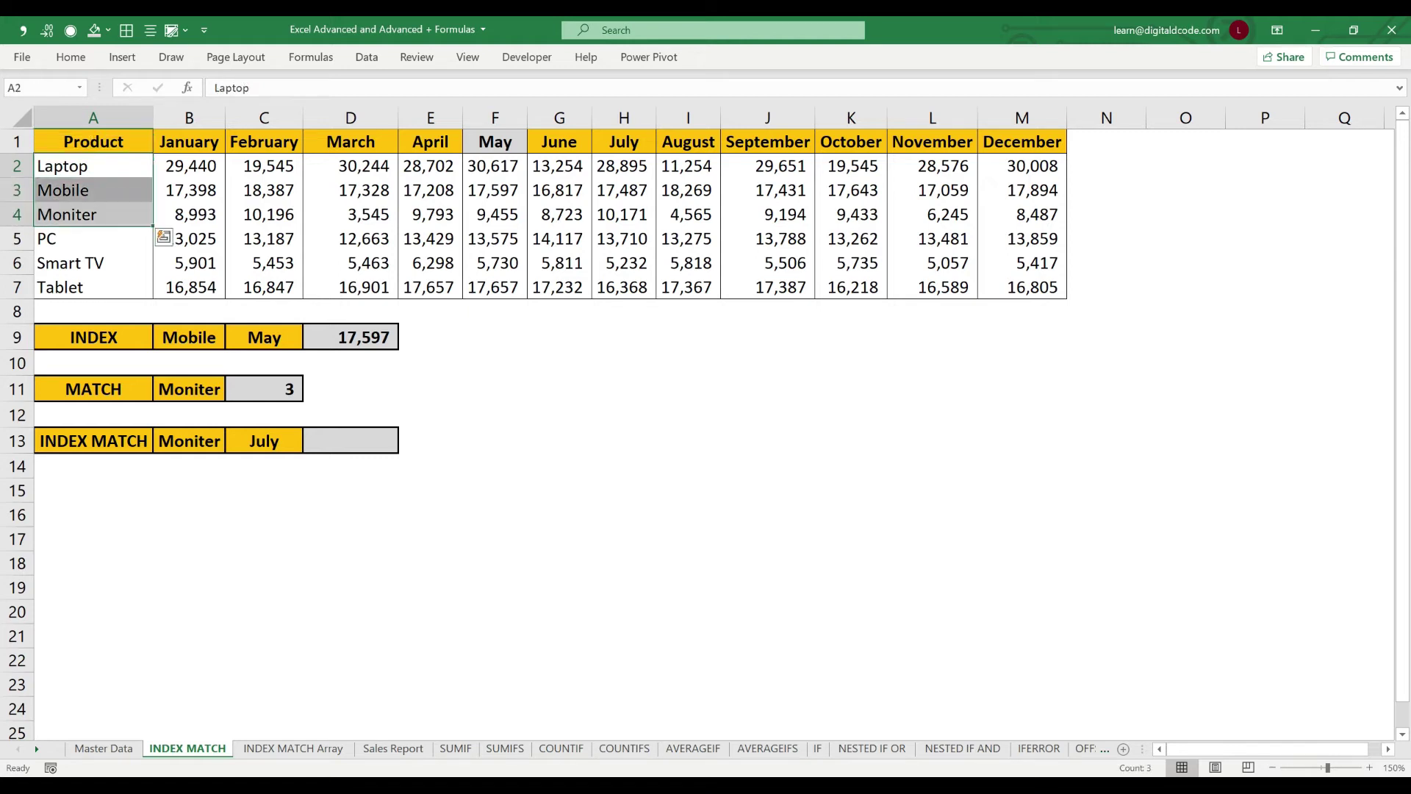
key(Down)
key(Down)
key(Down)
key(Down)
key(Down)
key(Down)
key(Down)
key(Down)
key(Down)
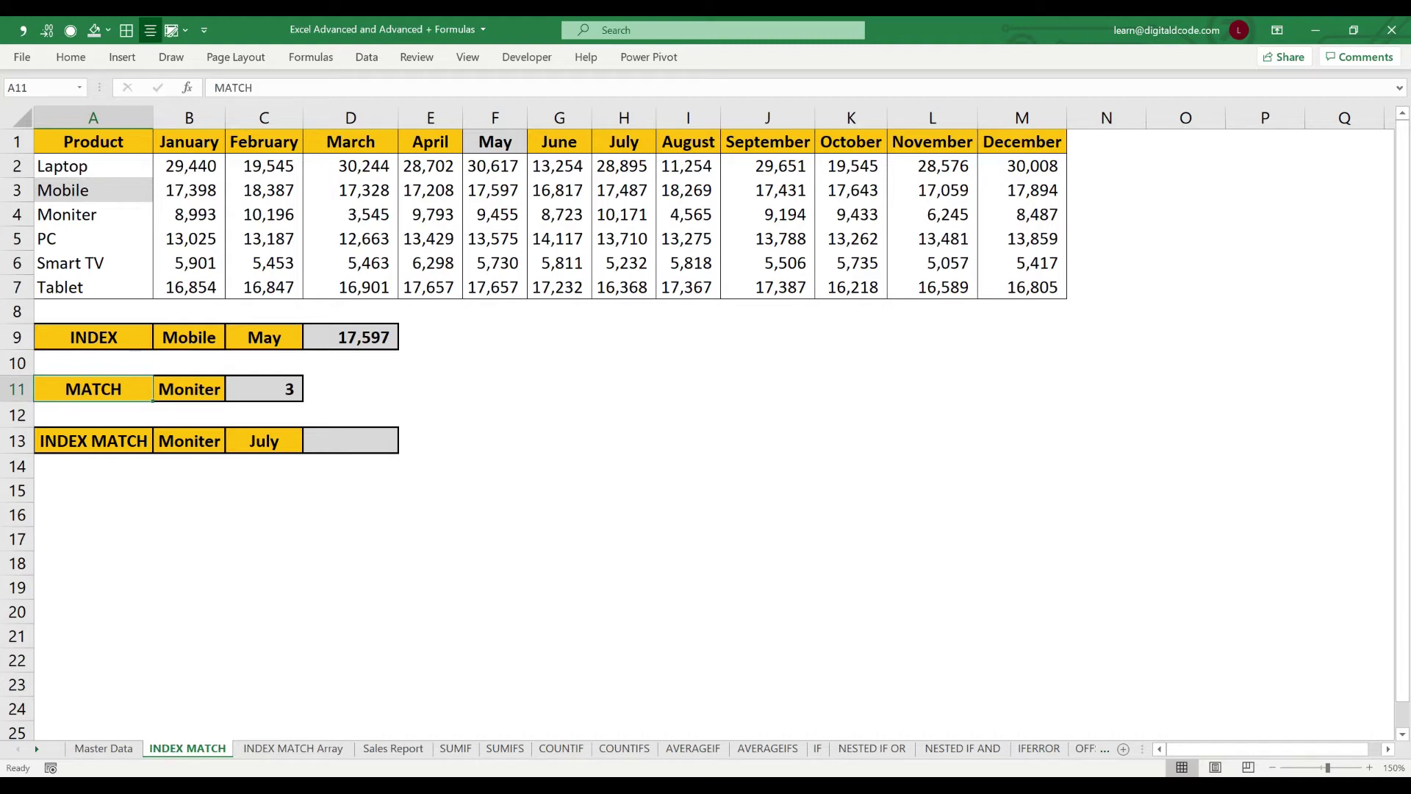
key(Right)
key(Right)
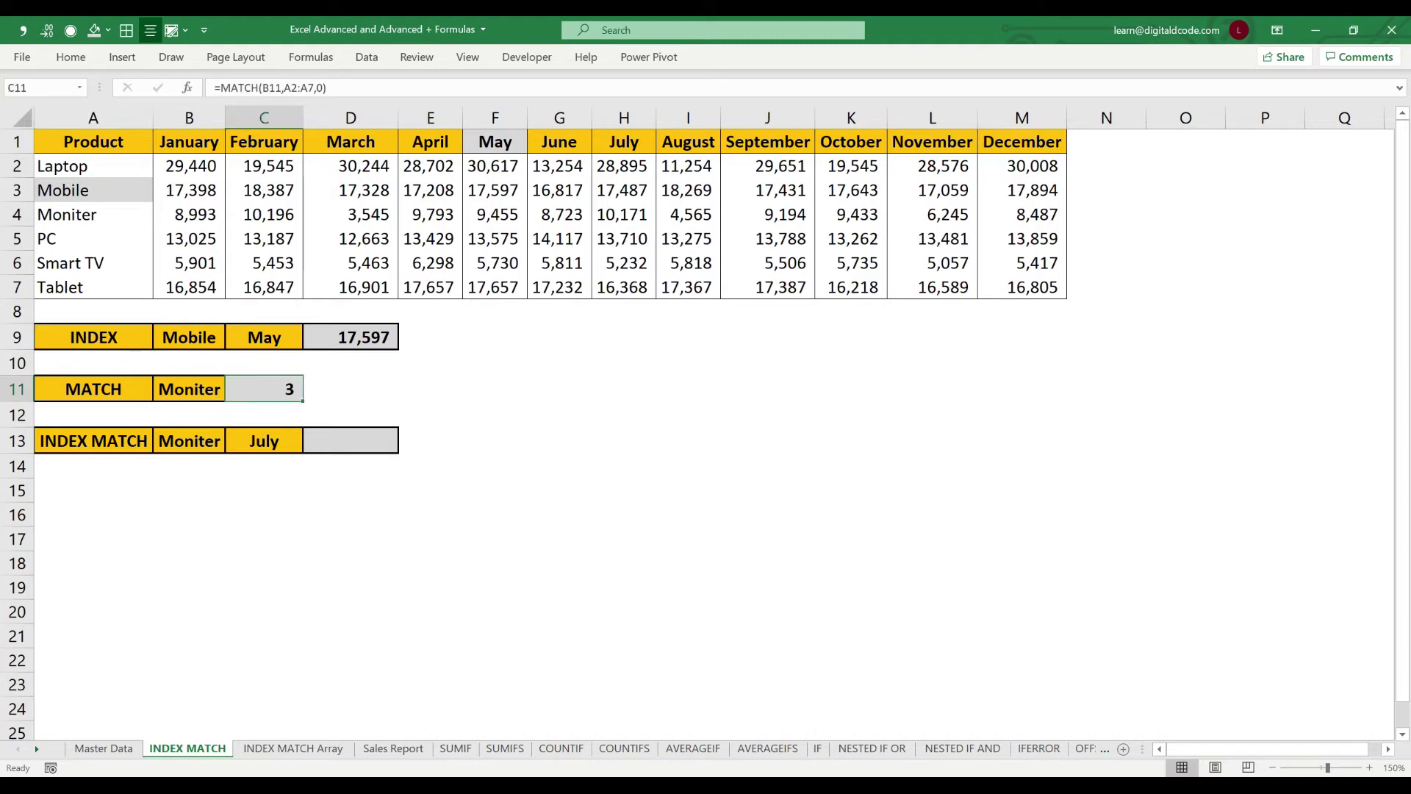
Step: Examine the row number and column number arguments of the INDEX formula in D9
key(Right)
key(Down)
key(Down)
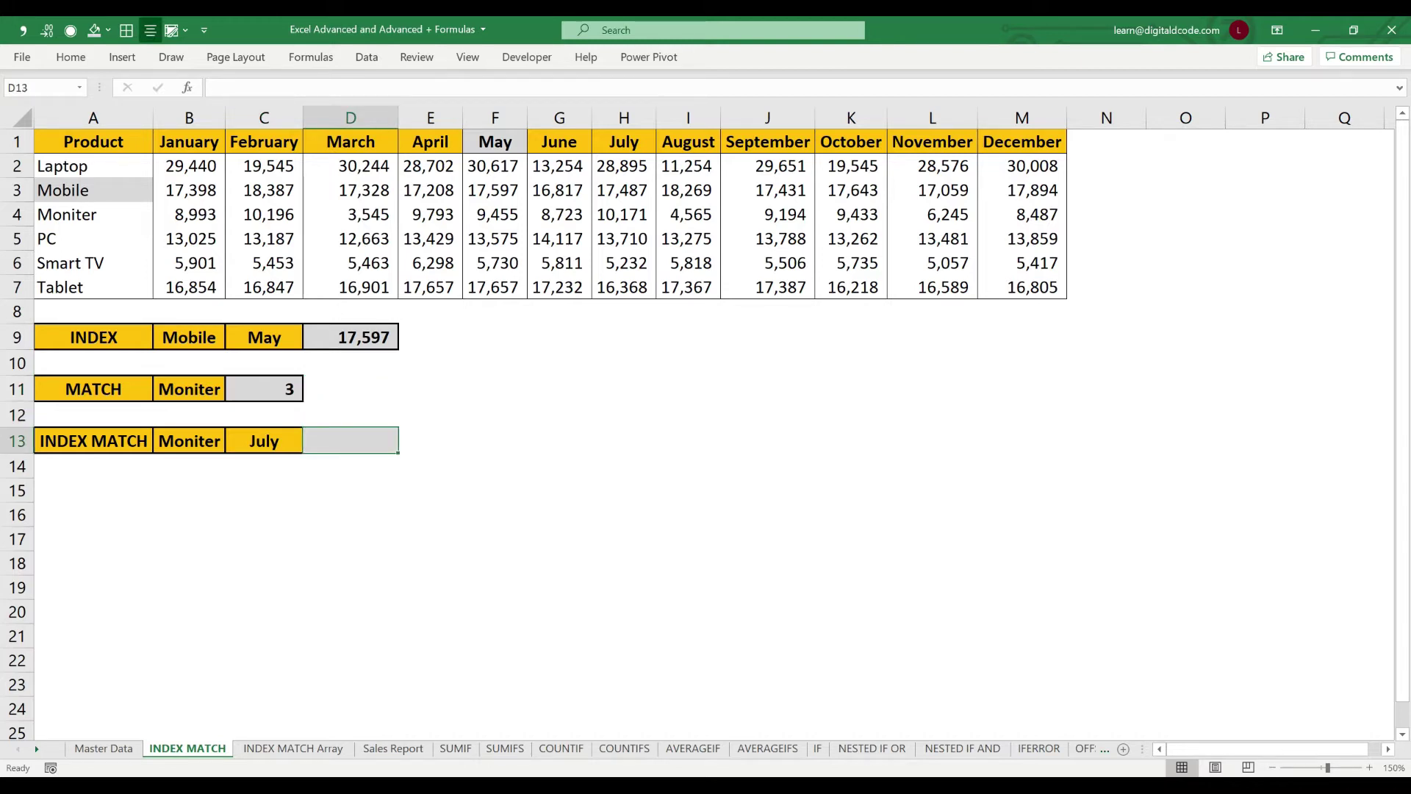
key(Up)
key(Up)
key(Up)
key(Up)
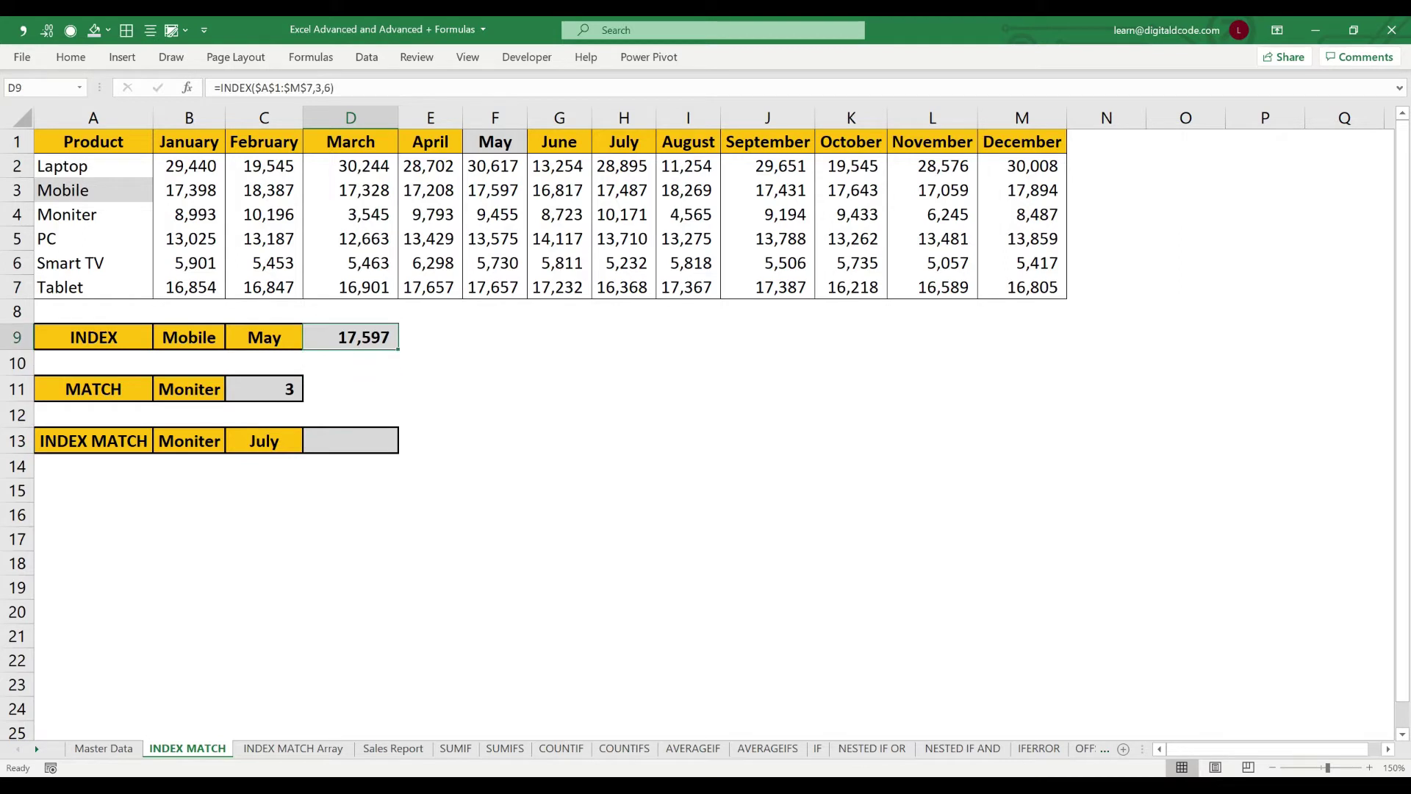
key(F2)
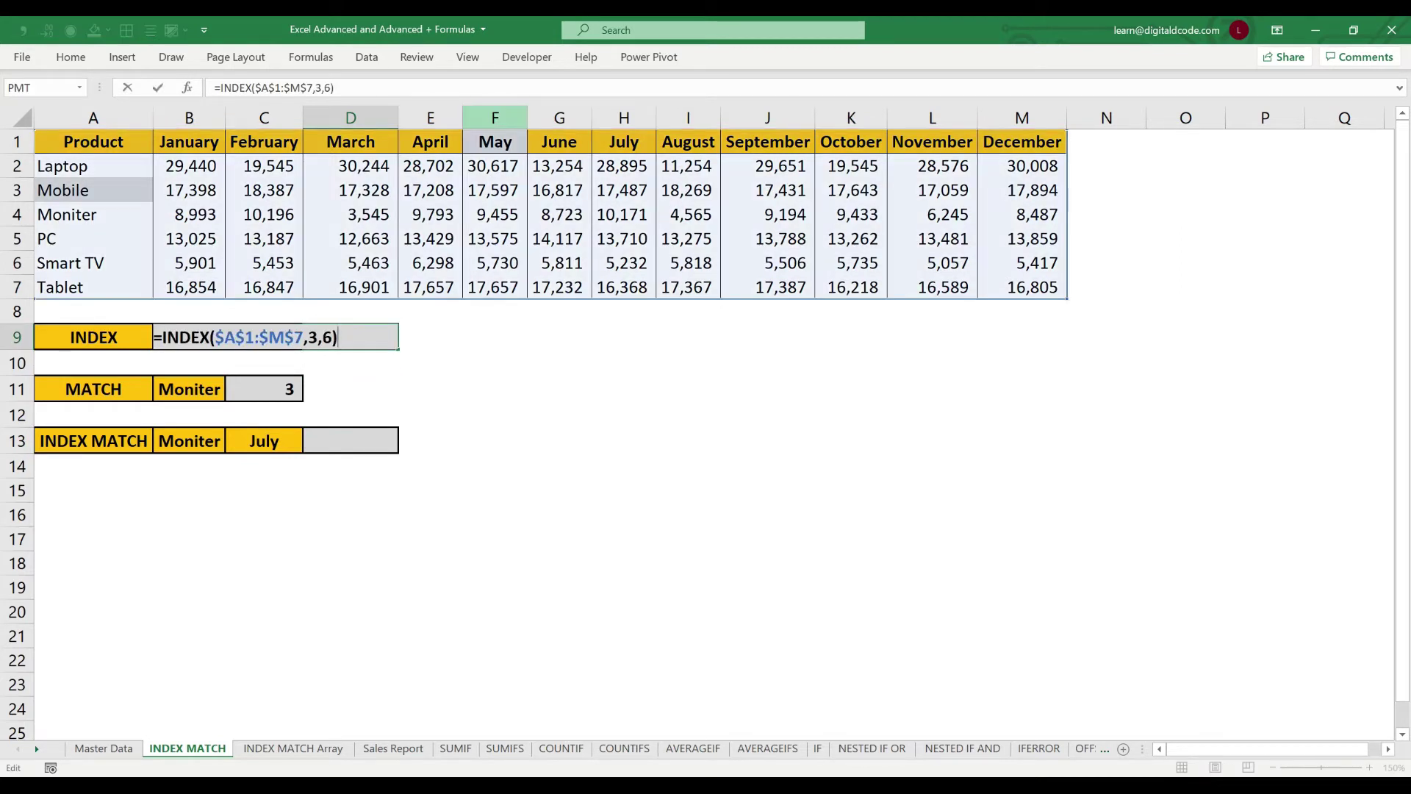
key(Left)
key(Left)
key(Left)
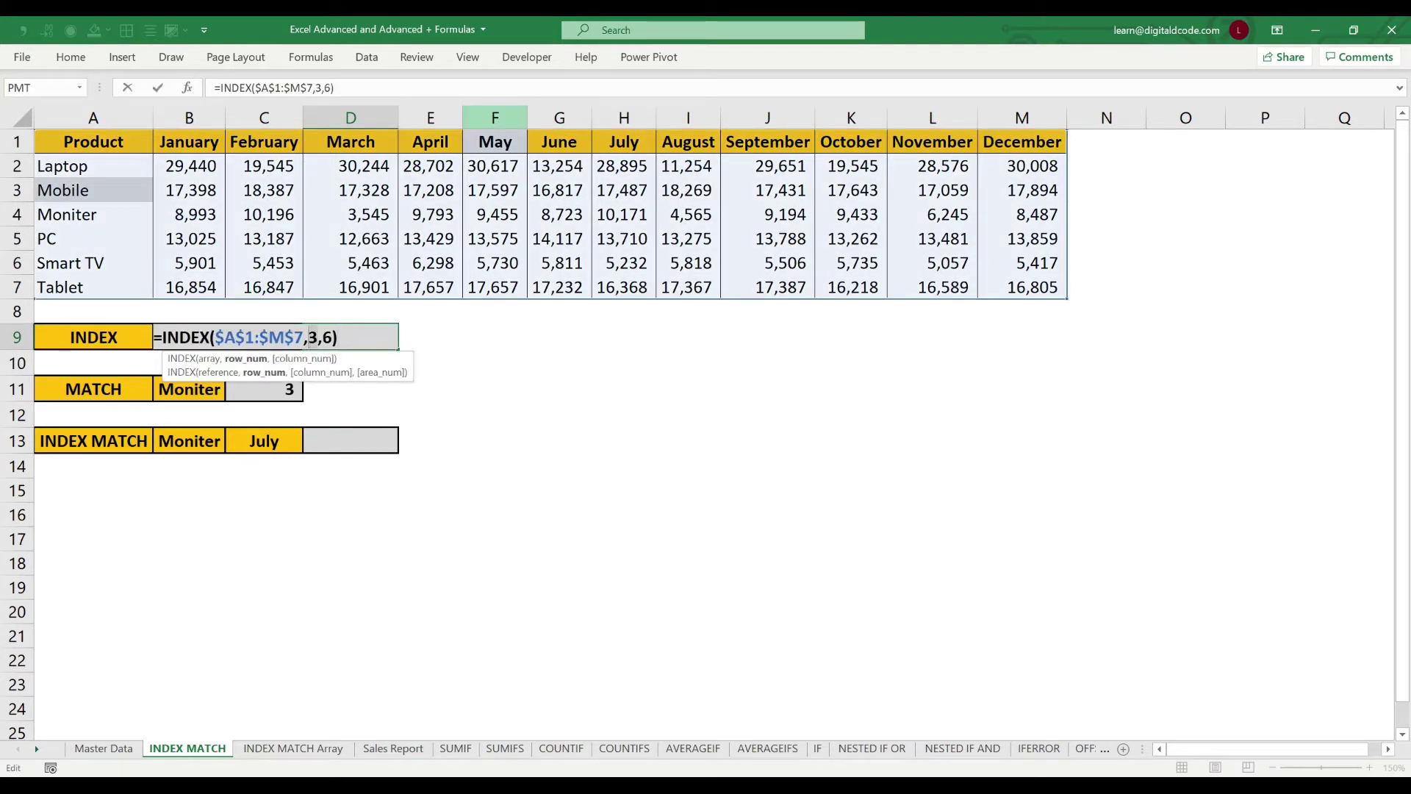
key(Right)
key(Right)
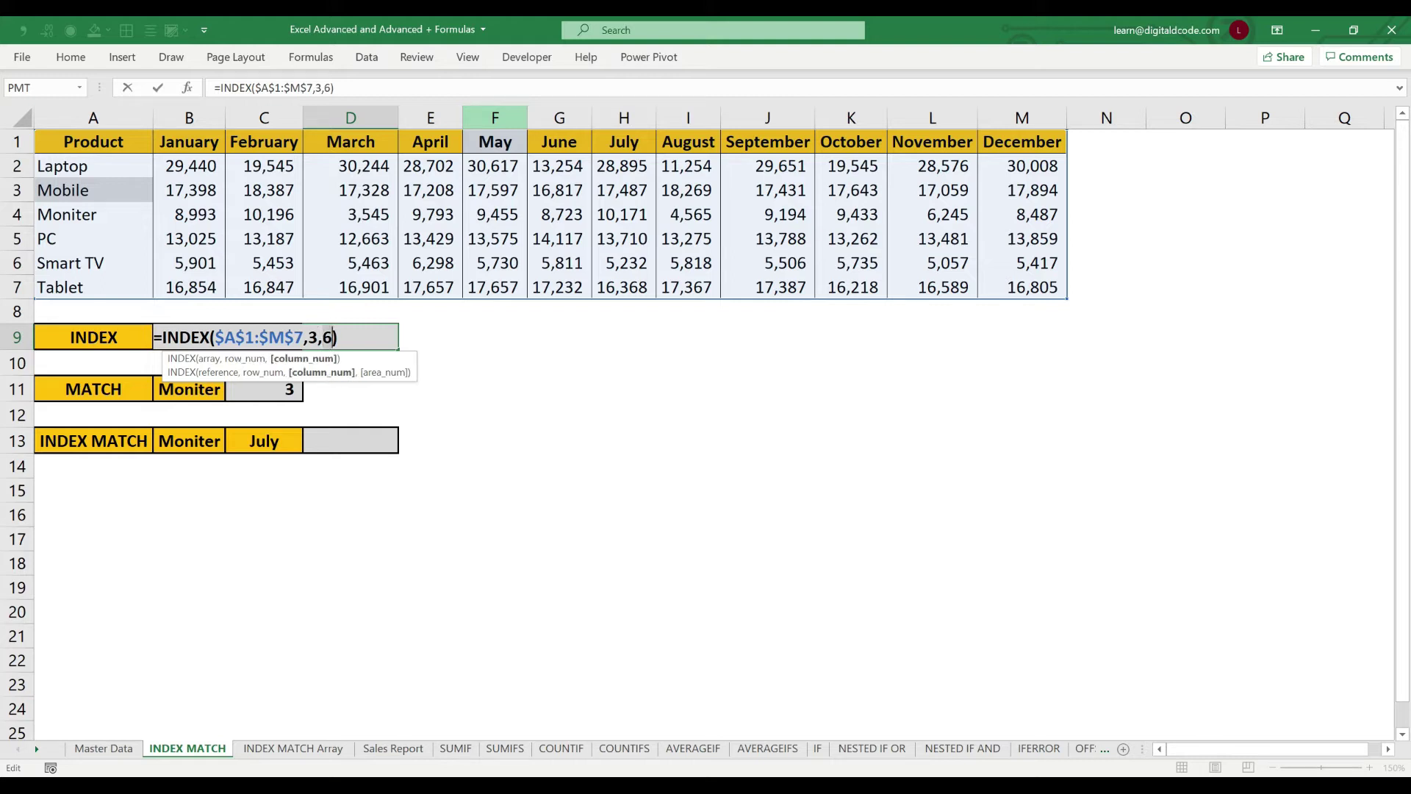
key(Left)
key(Left)
key(Left)
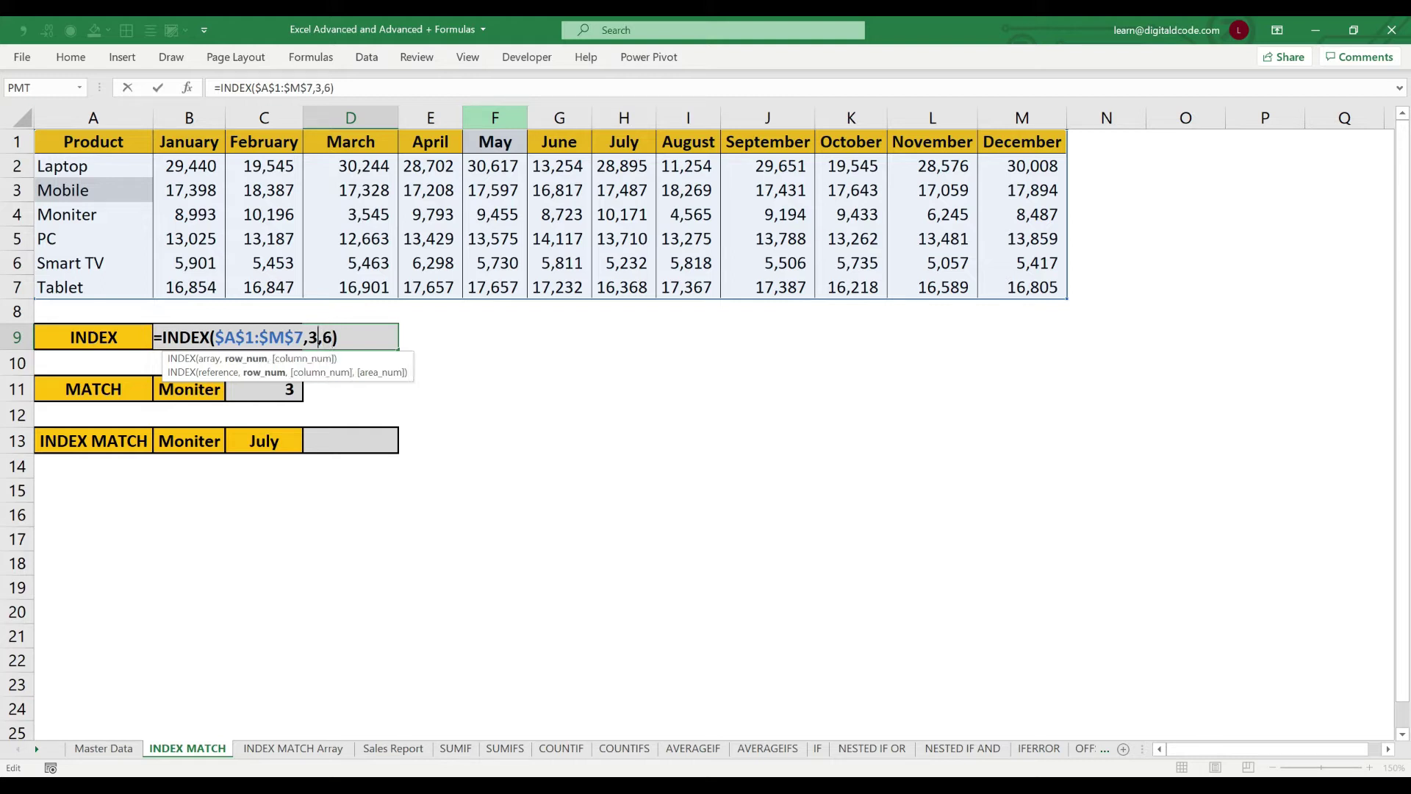
key(shift+Right)
key(shift+Right)
key(shift+Right)
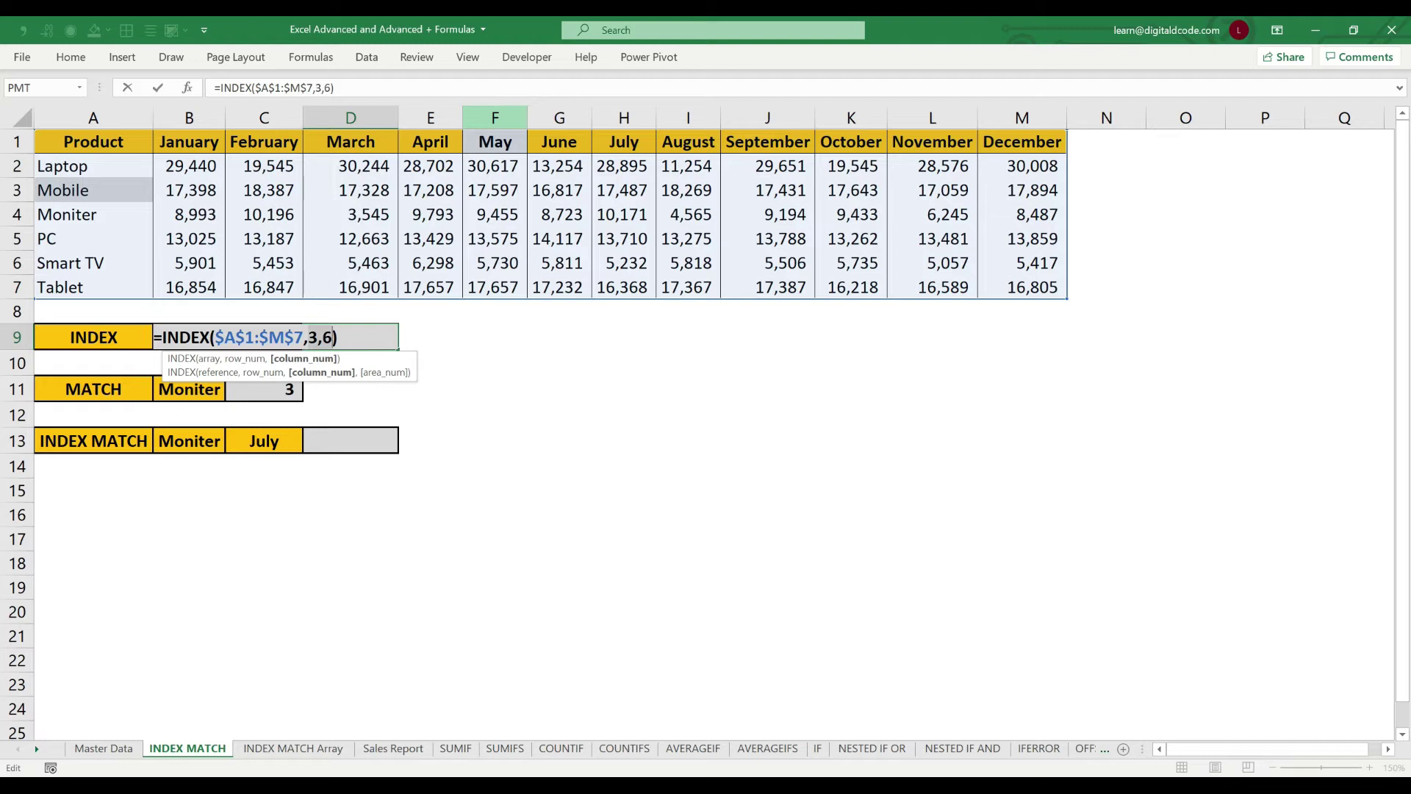
key(Return)
key(Return)
key(Return)
key(Return)
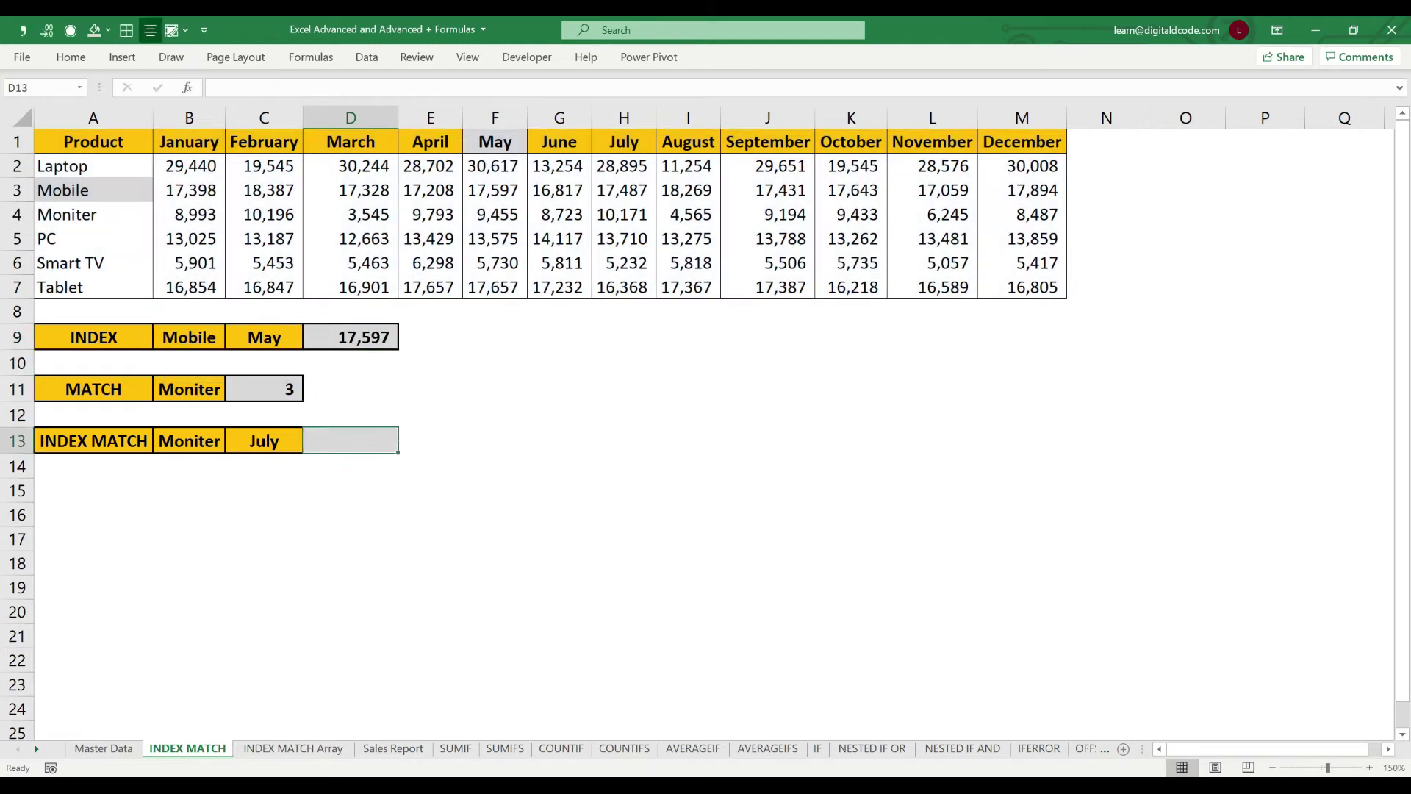
Step: Review the Moniter and July lookup cells in row 13, then begin an INDEX formula in D13
key(Left)
key(Left)
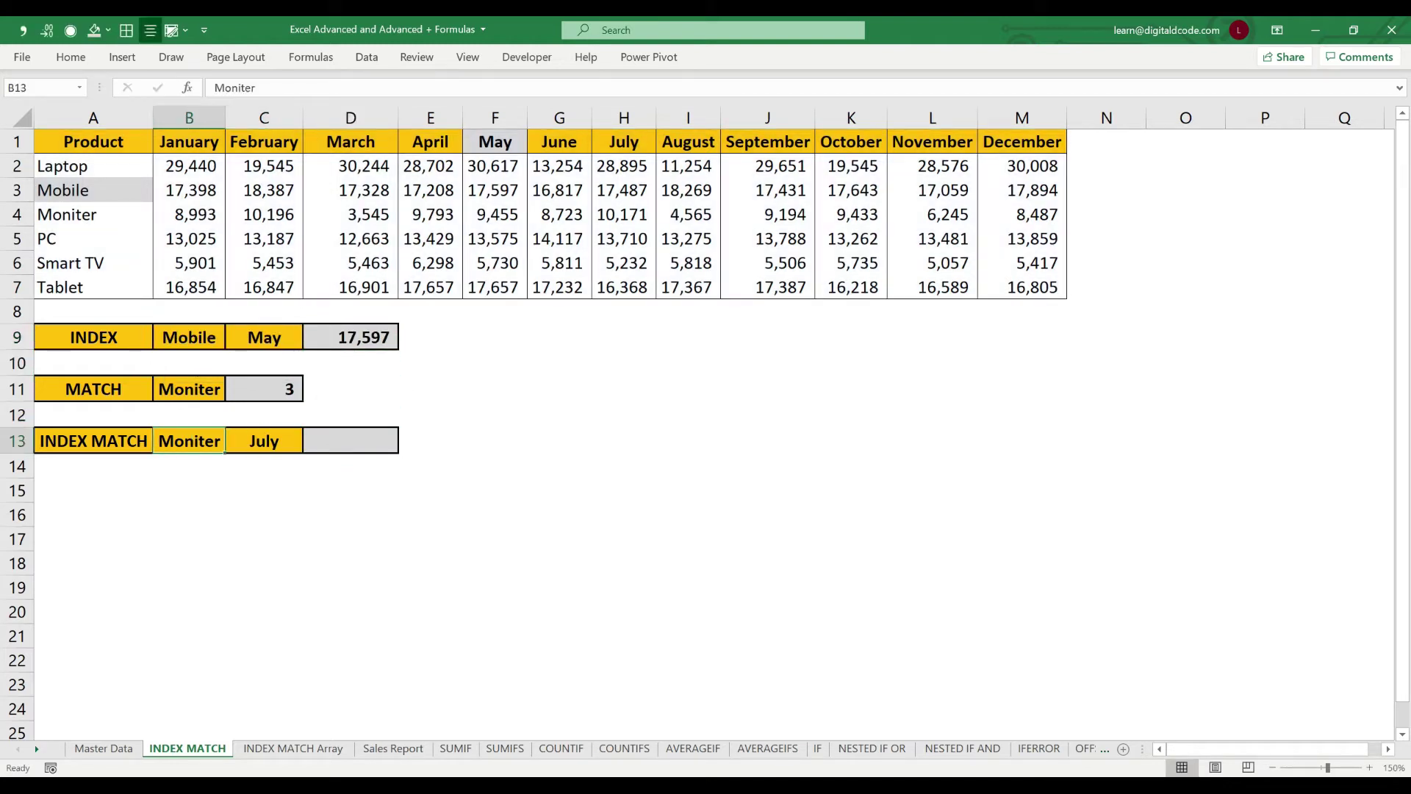
key(shift+Right)
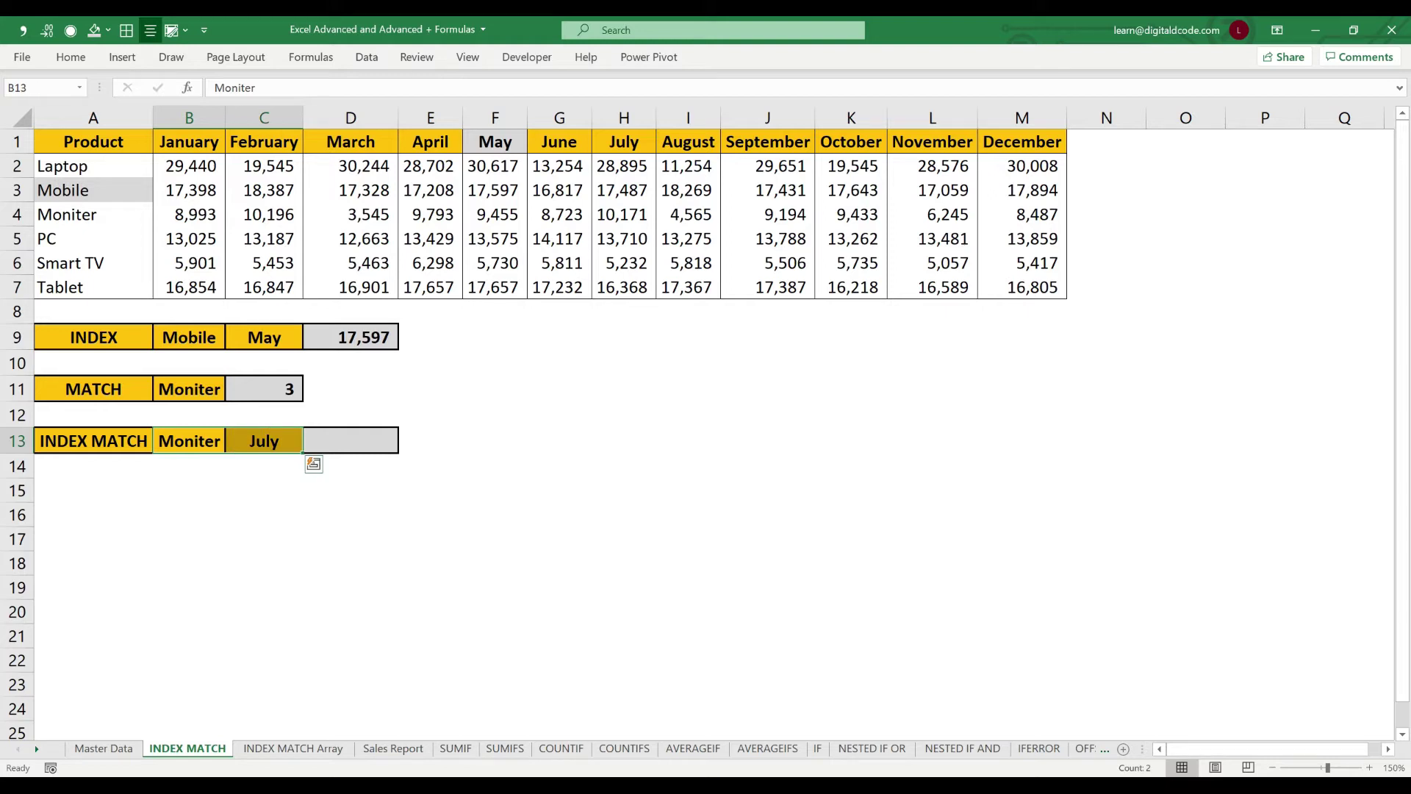
key(shift+Left)
key(Right)
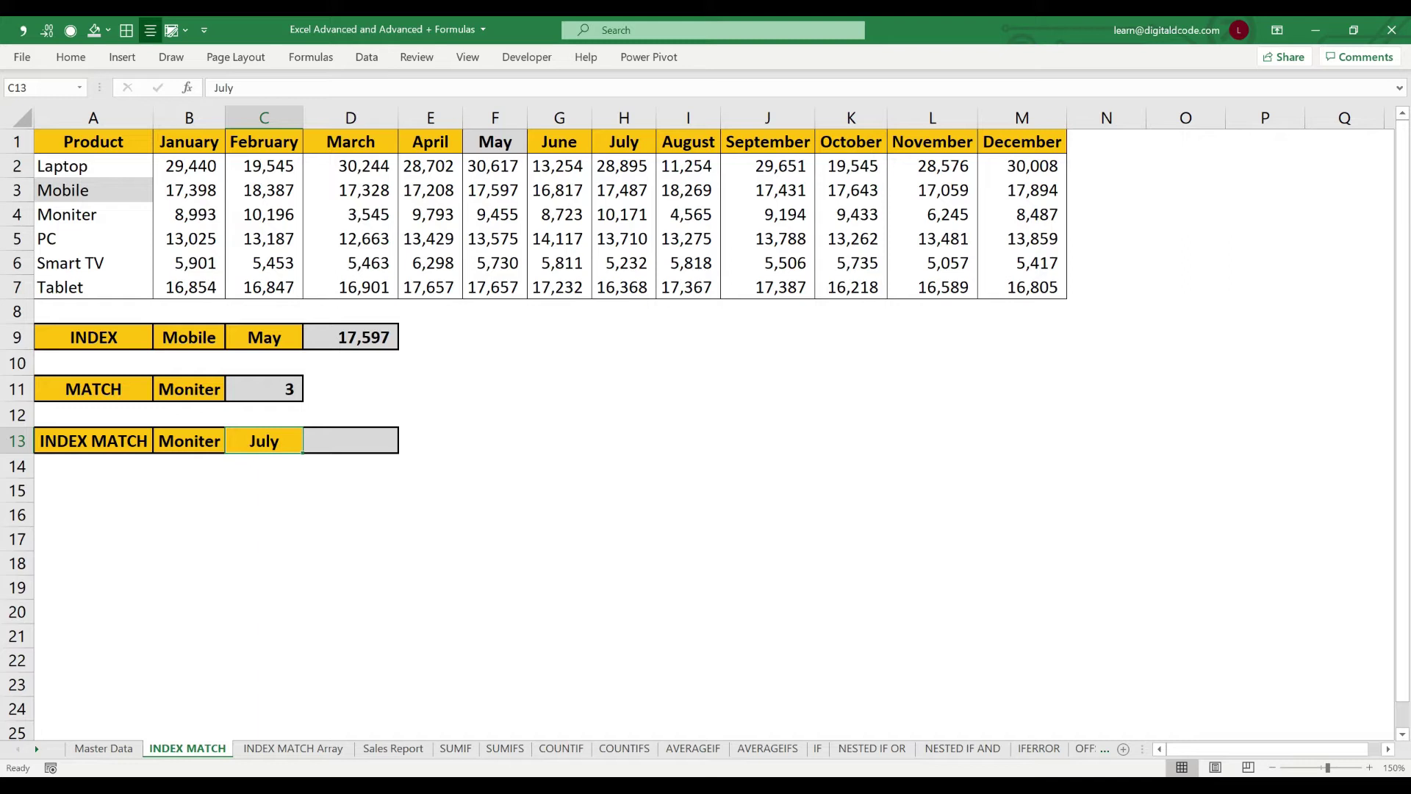
key(Right)
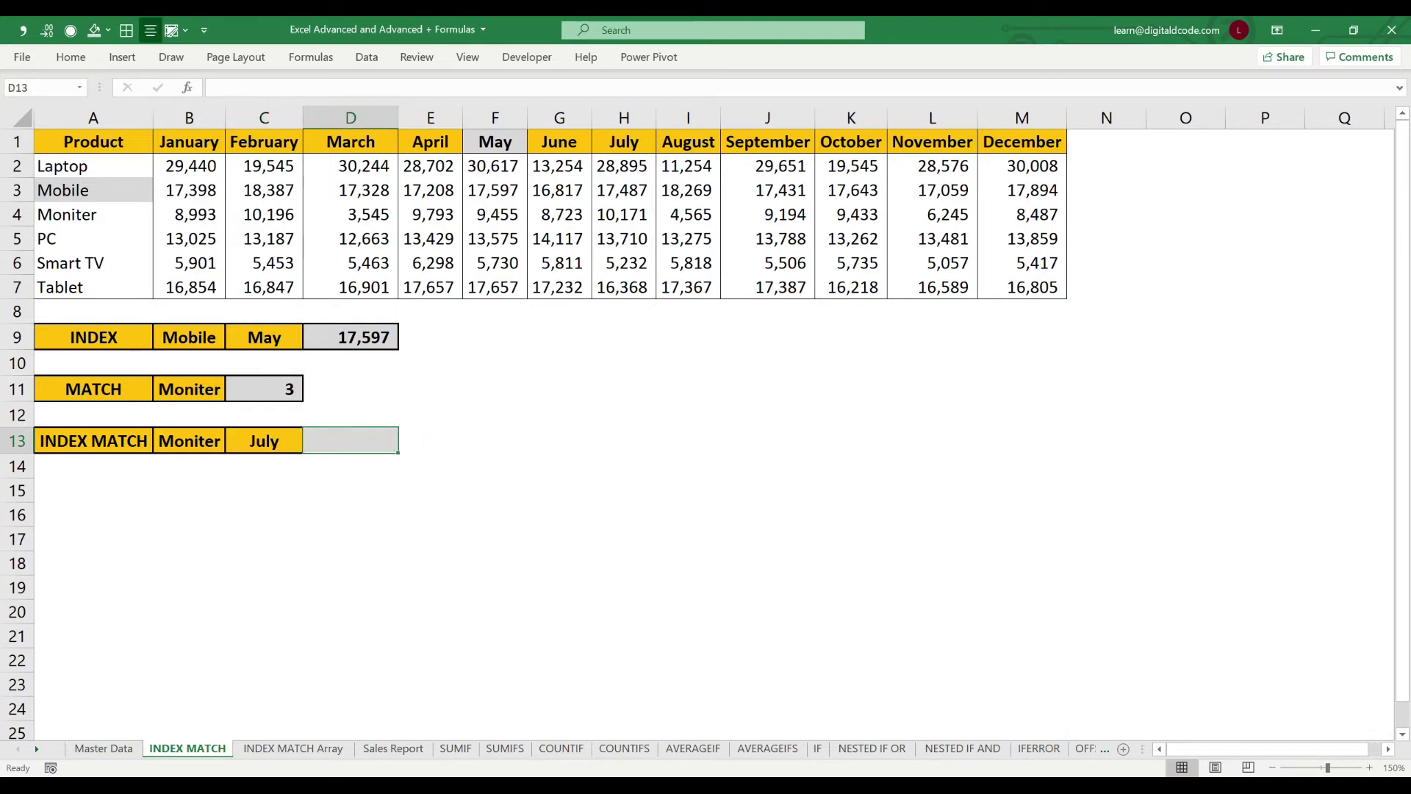
text(=INDEX()
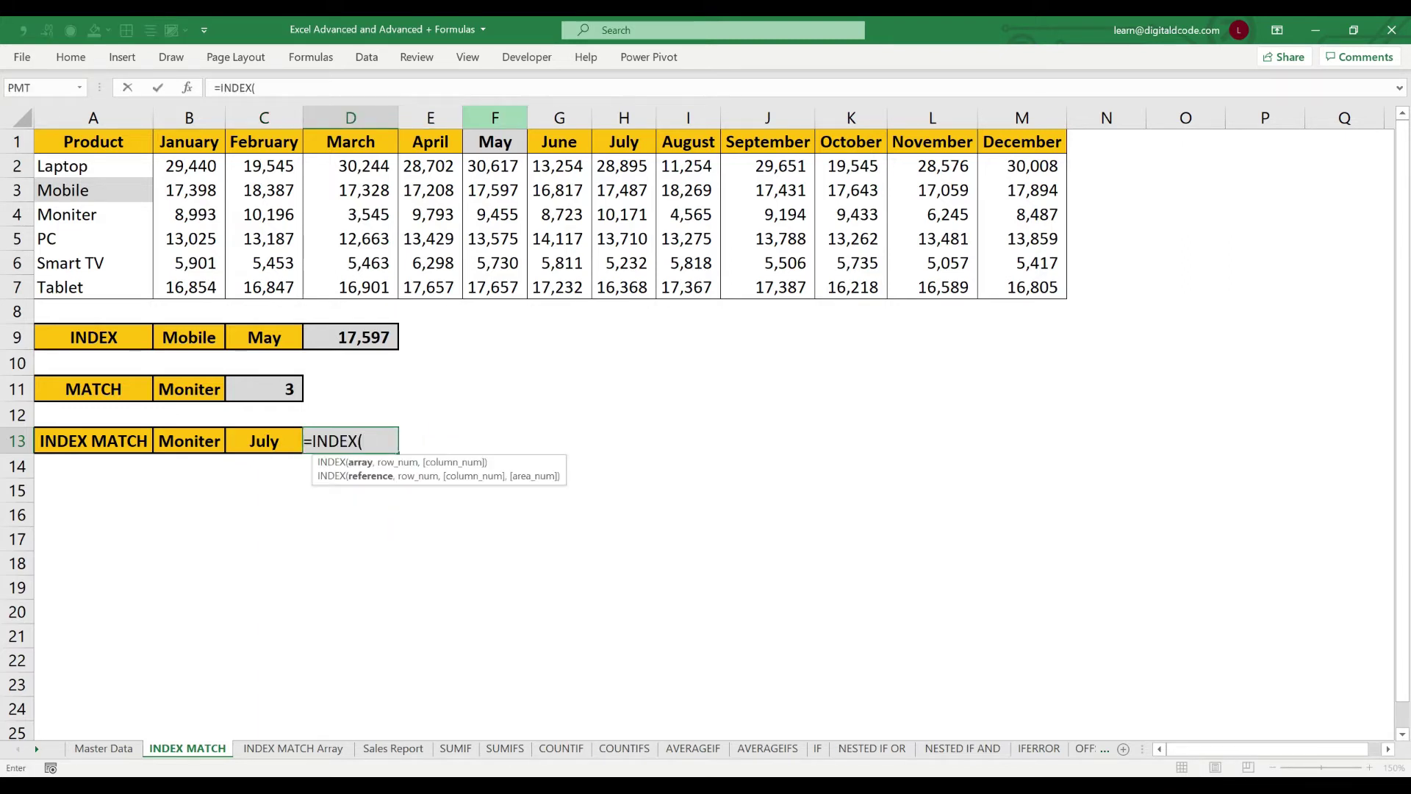
key(ctrl+Home)
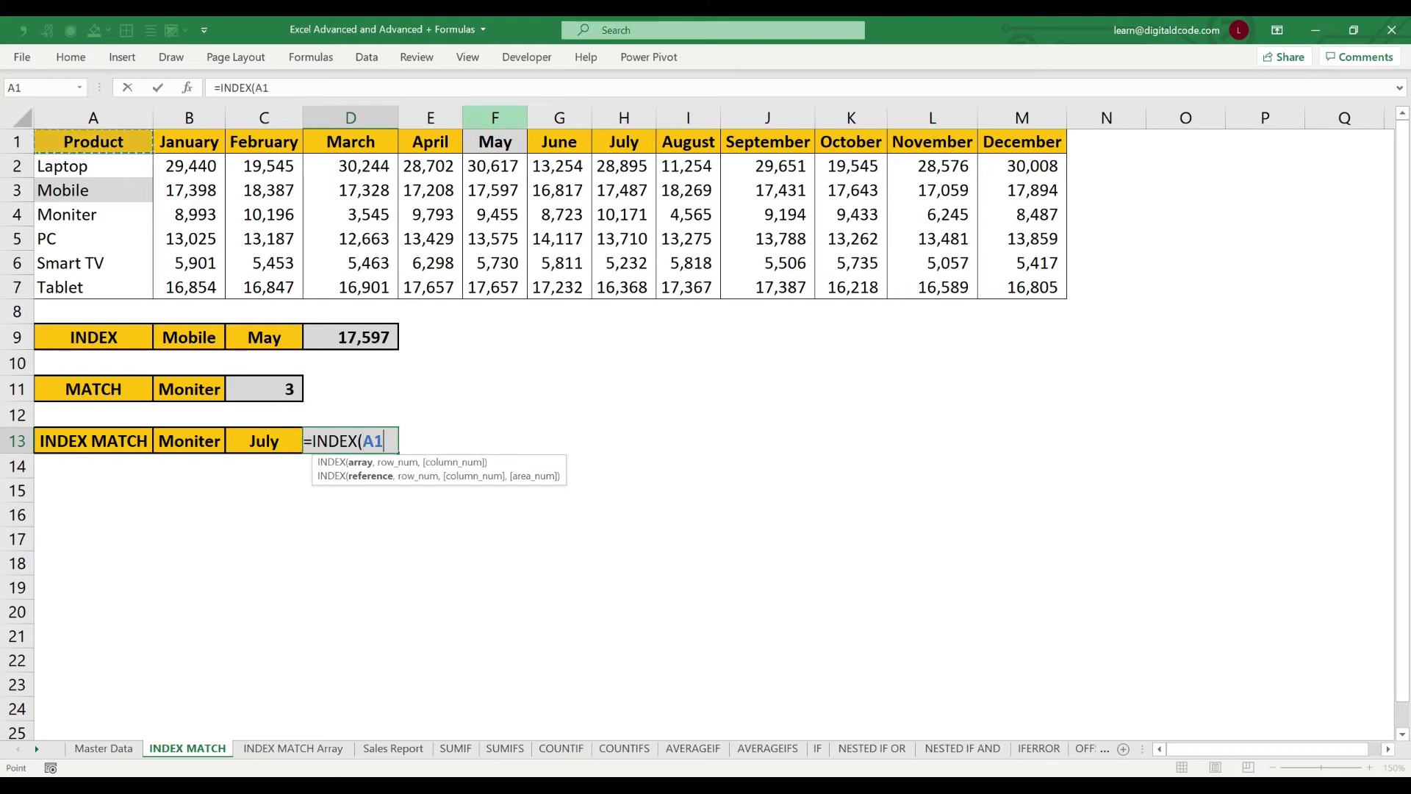
key(Down)
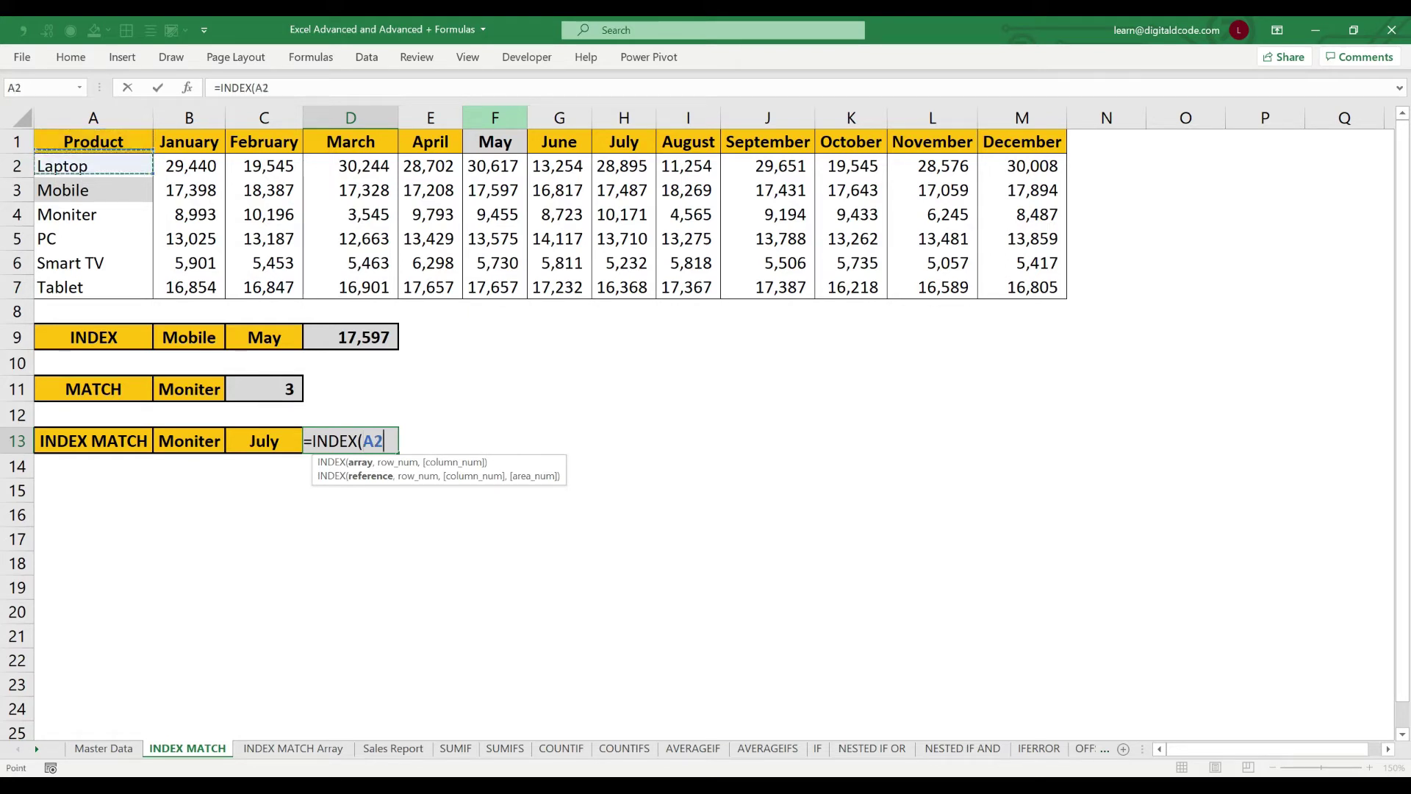
key(ctrl+shift+Right)
key(ctrl+shift+Down)
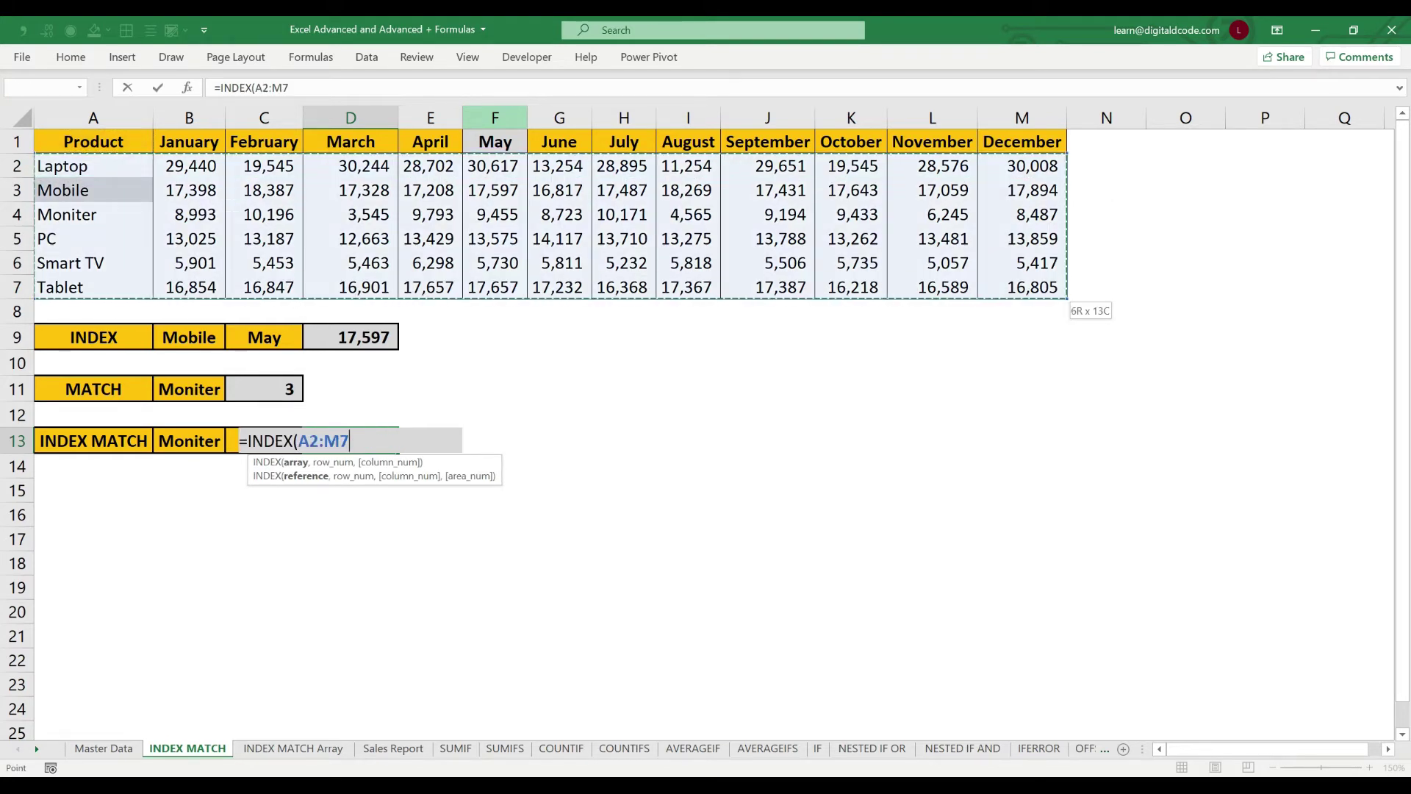
Step: Set the array of the INDEX formula in D13 to the absolute range $B$2:$M$7
key(ctrl+Home)
key(Down)
key(Right)
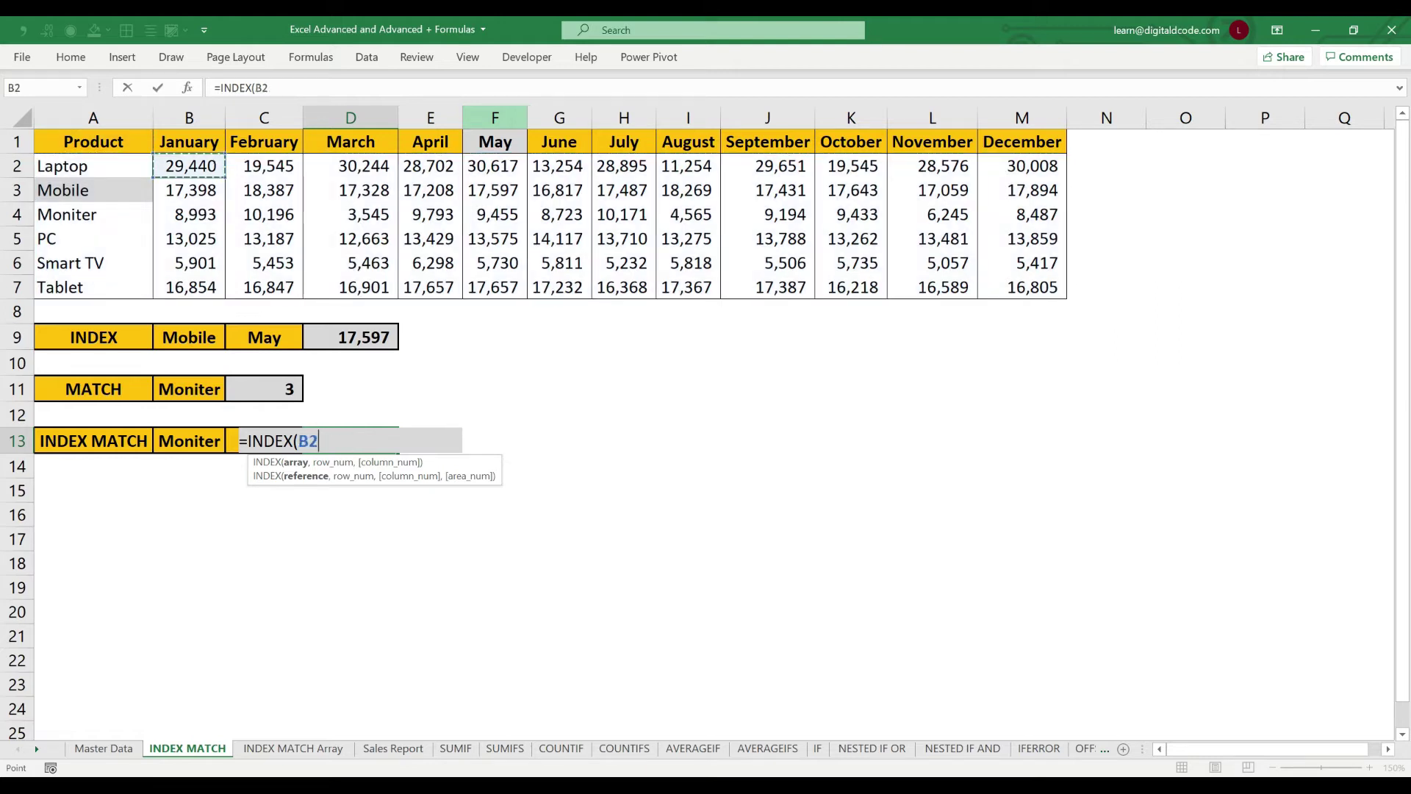
key(ctrl+shift+Right)
key(ctrl+shift+Down)
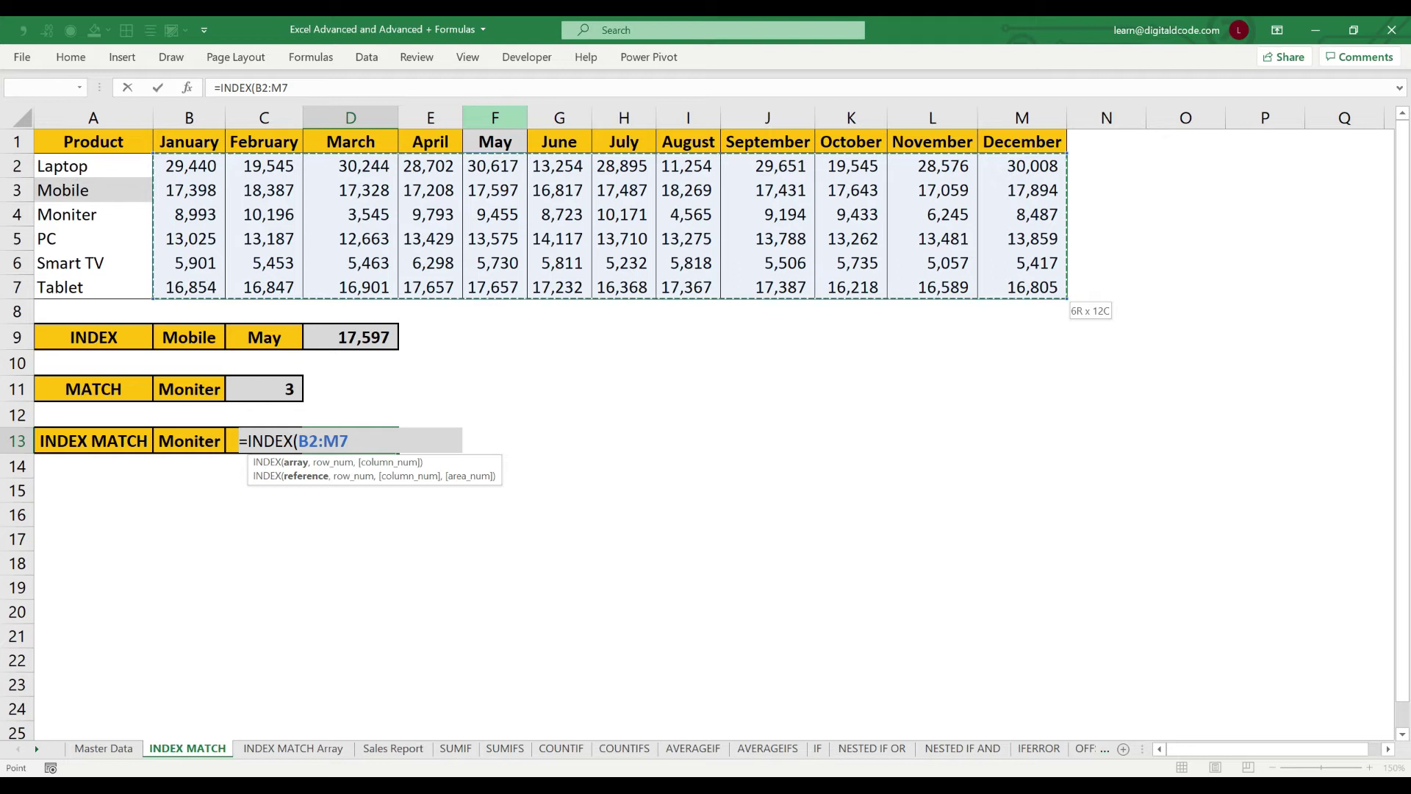
key(F4)
text(,)
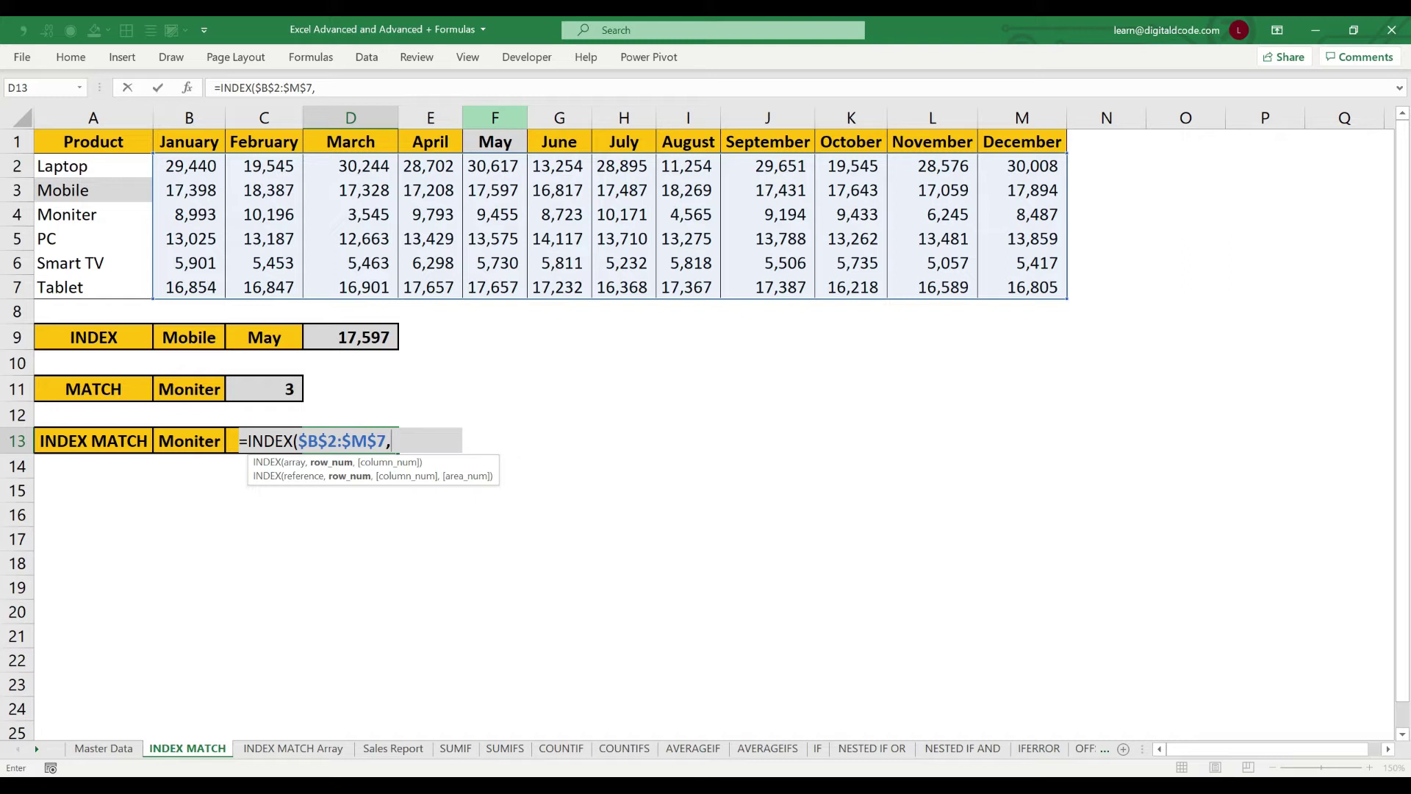
Step: Set the row number of the INDEX formula in D13 to MATCH(B13,$A$2:$A$7,0)
text(mat)
key(Tab)
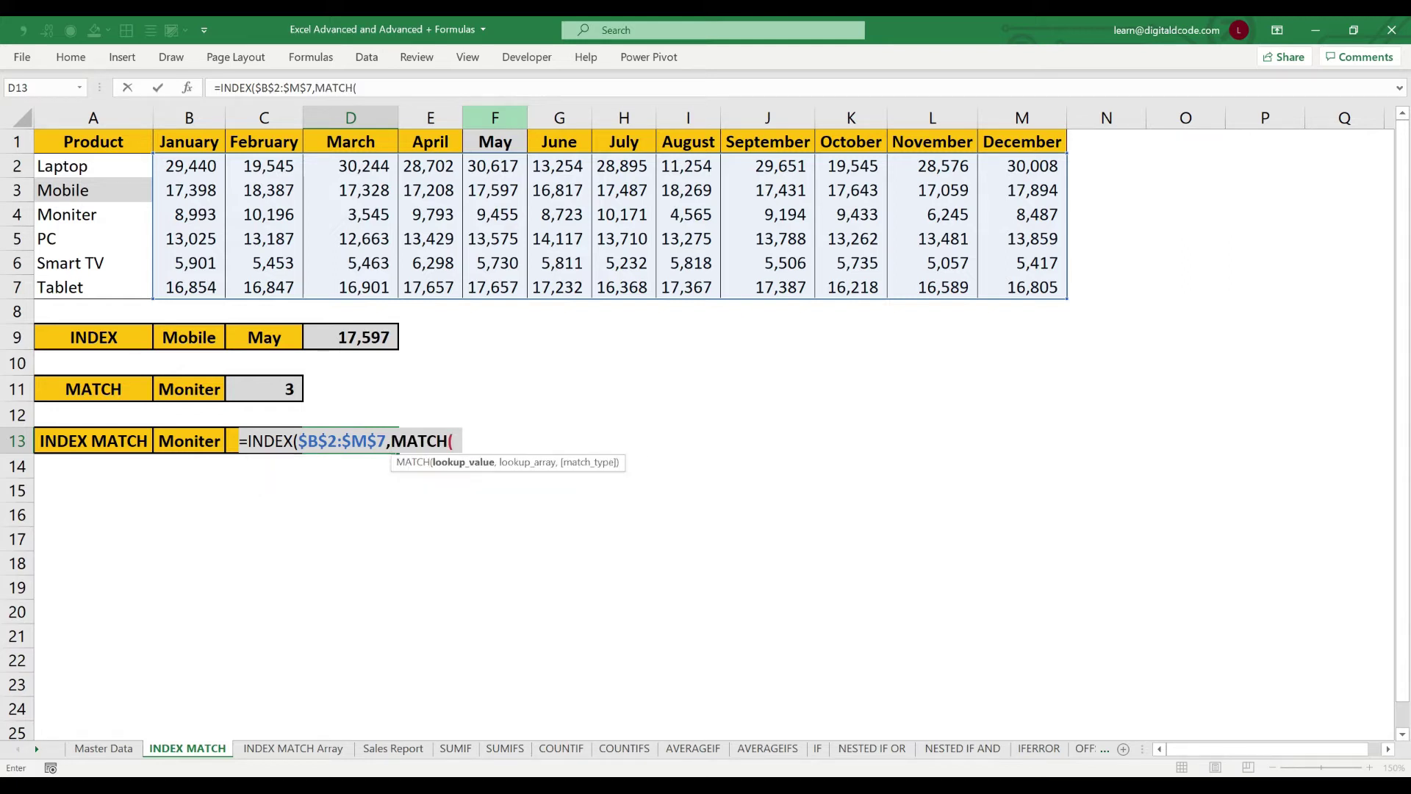
key(Left)
key(Left)
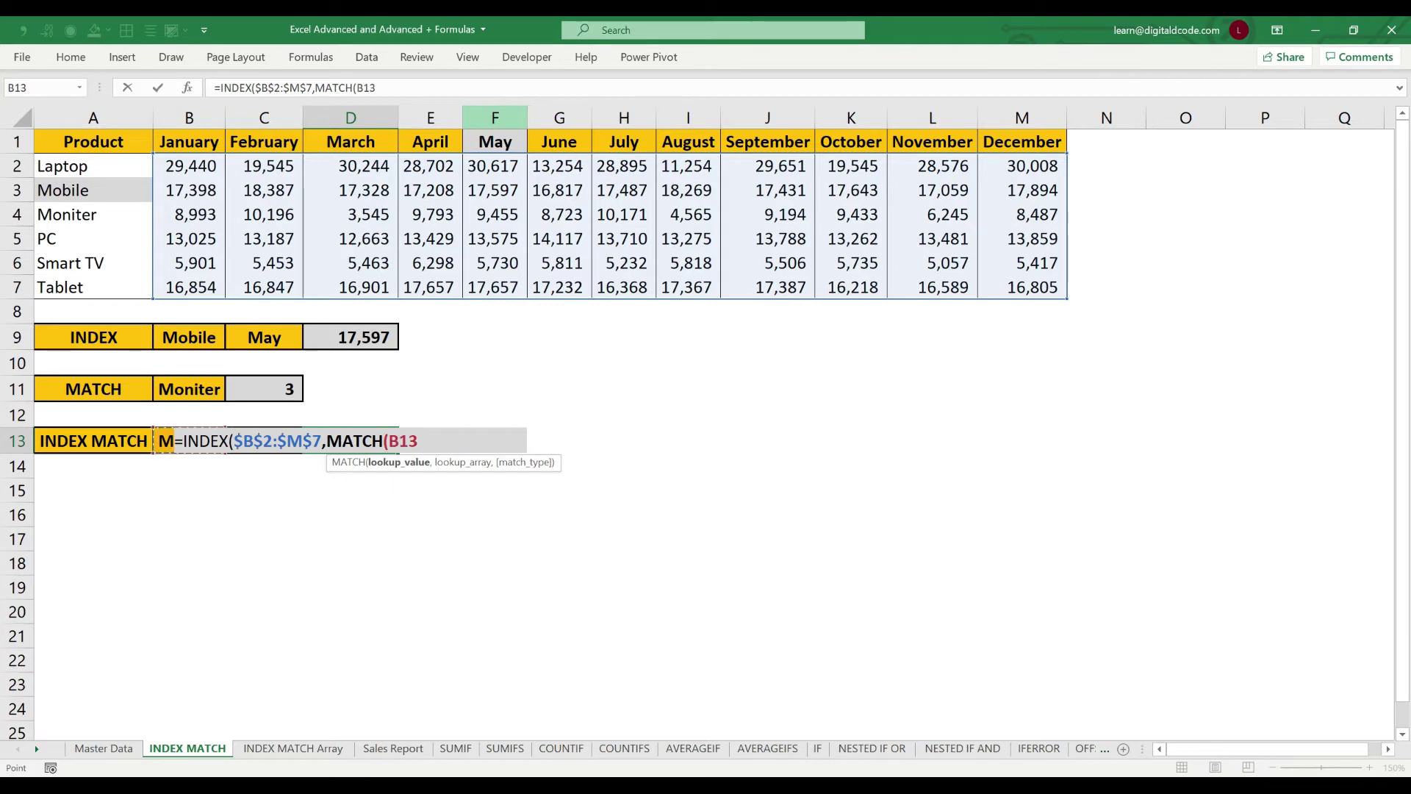
text(,)
key(ctrl+Home)
drag(94, 165, 94, 287)
key(F4)
text(,0)
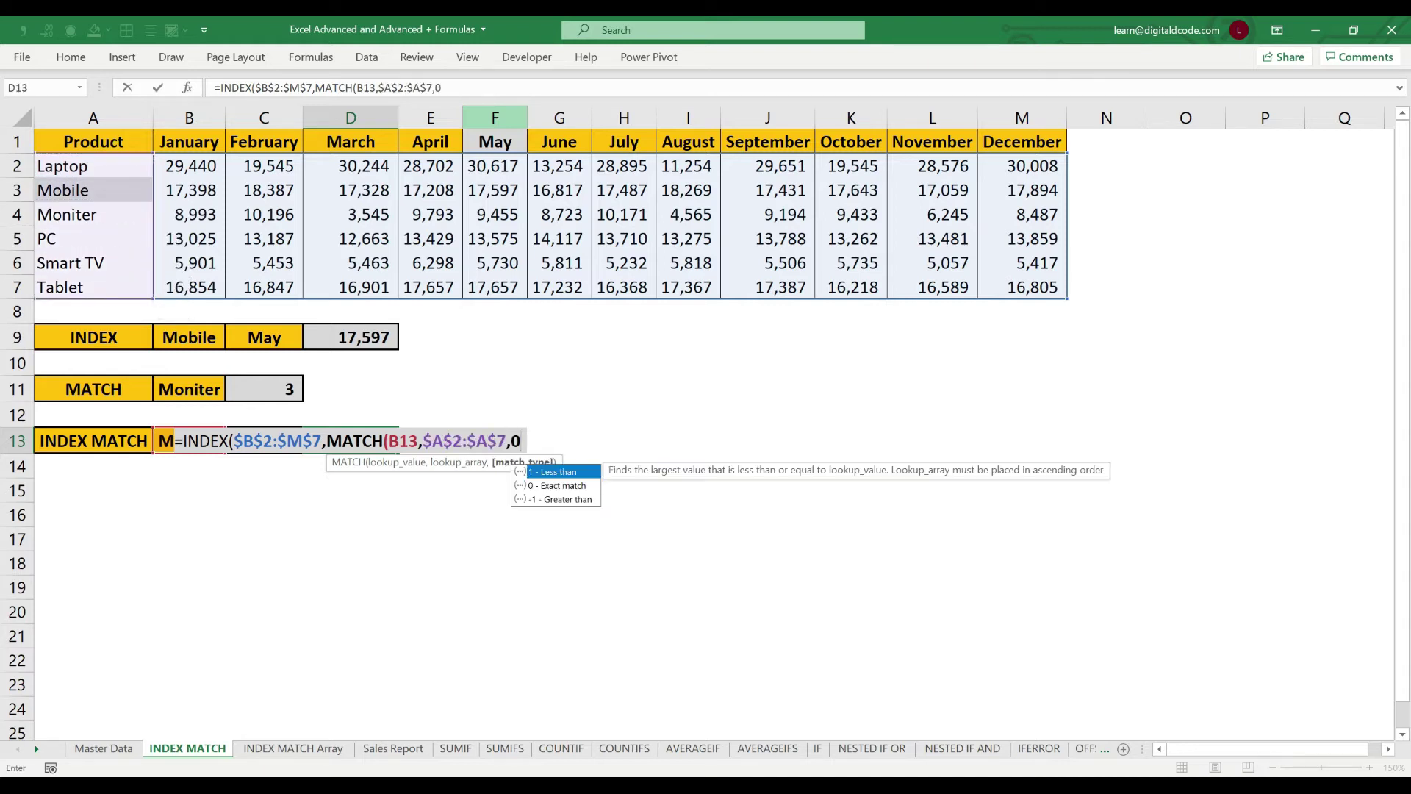
text())
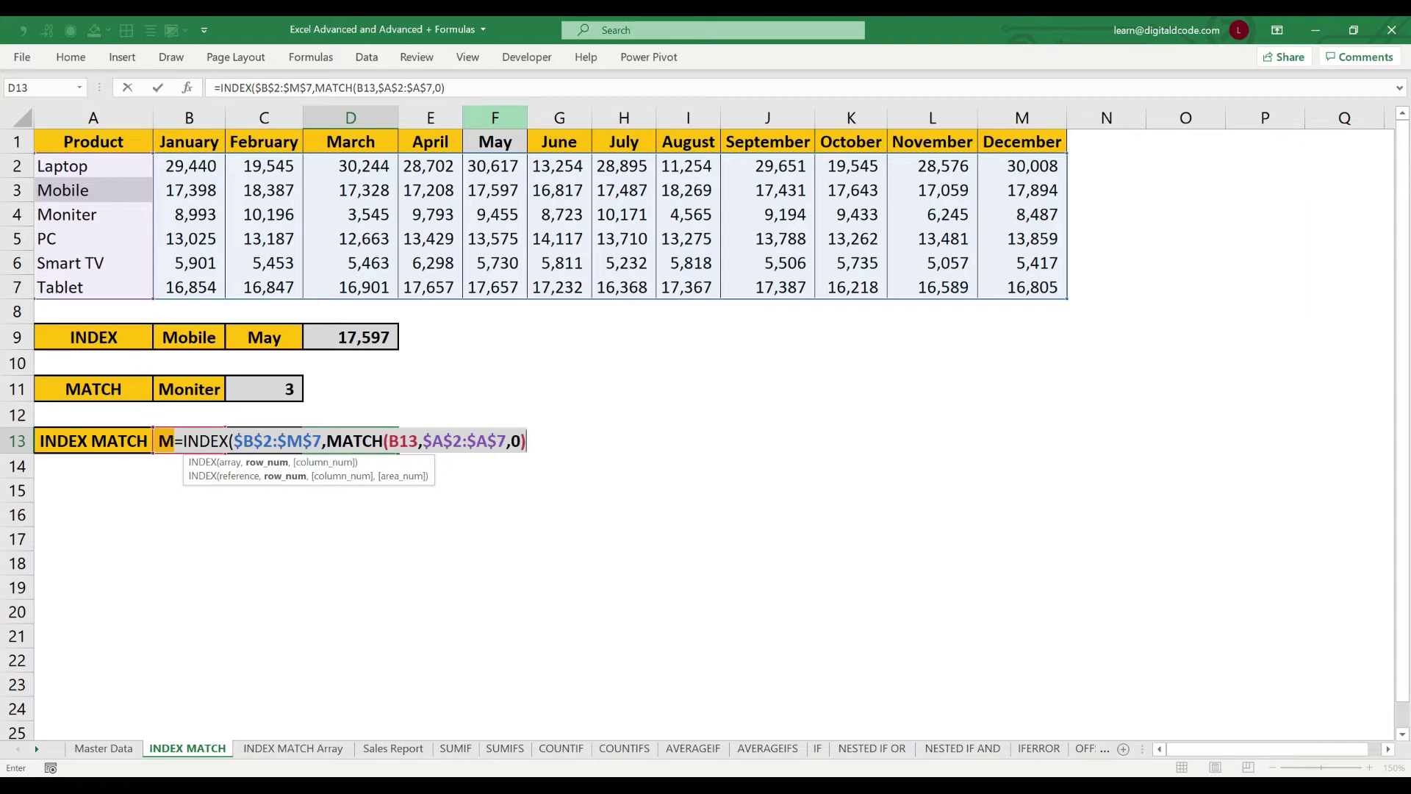
Step: Start a second MATCH as the column number of the D13 formula, with C13 as its lookup value
text(,)
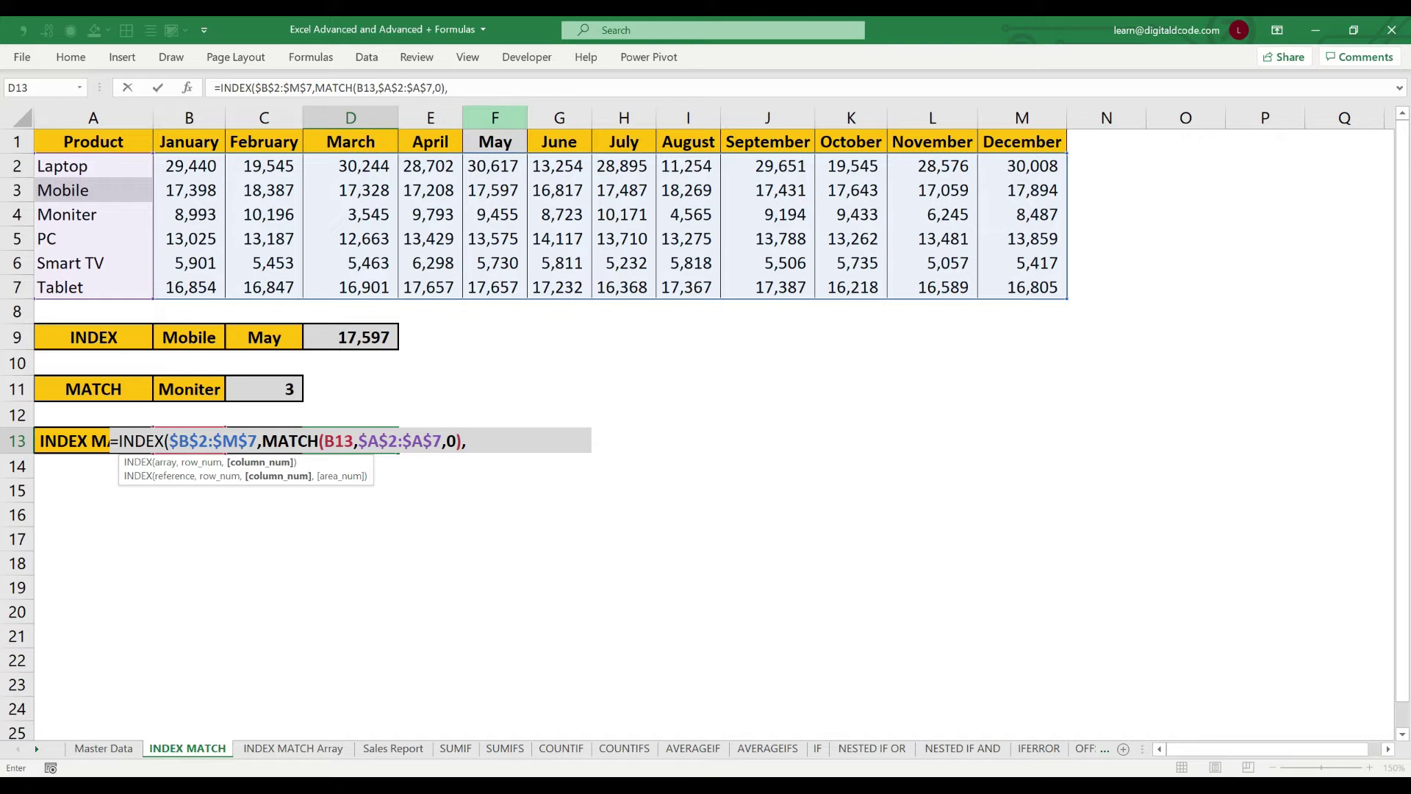
text(mat)
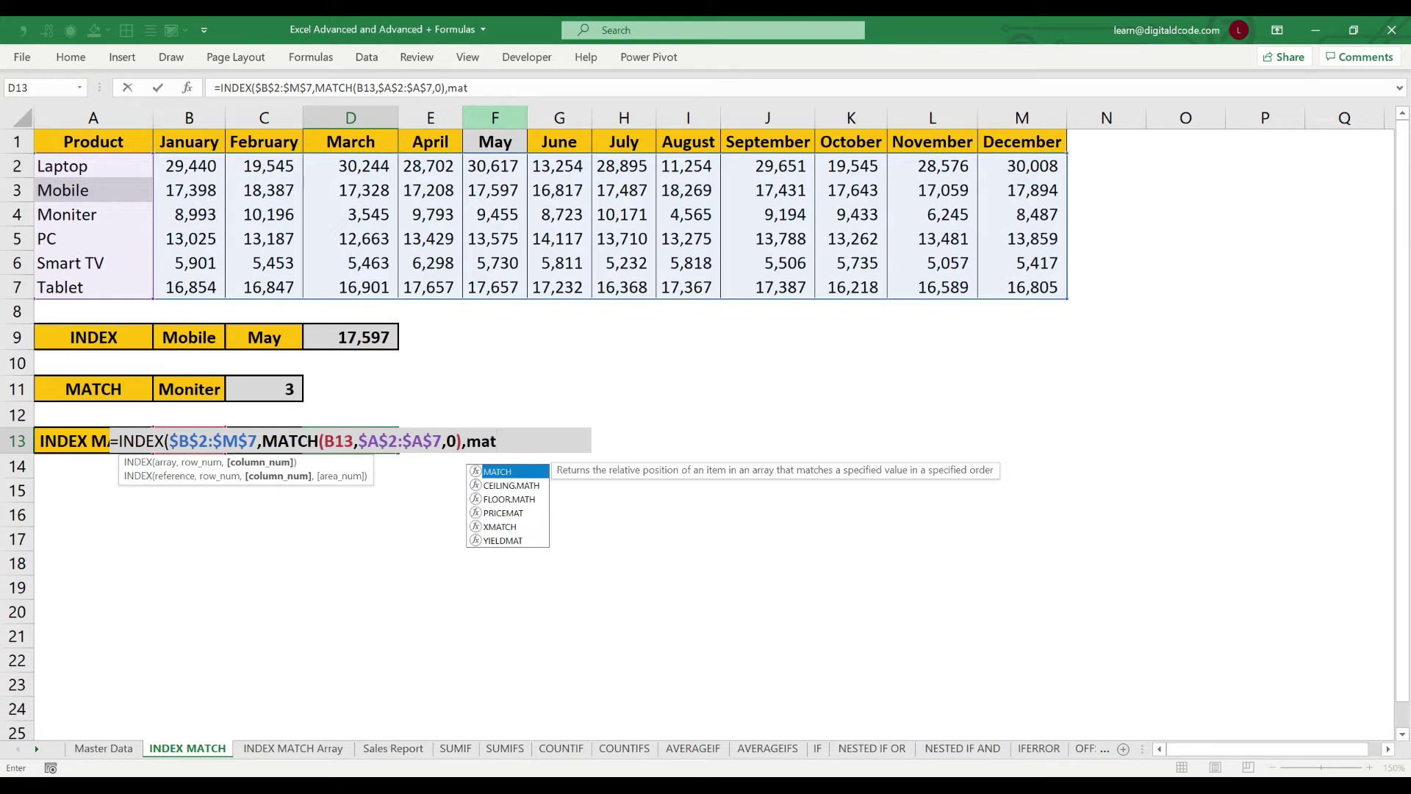
key(Tab)
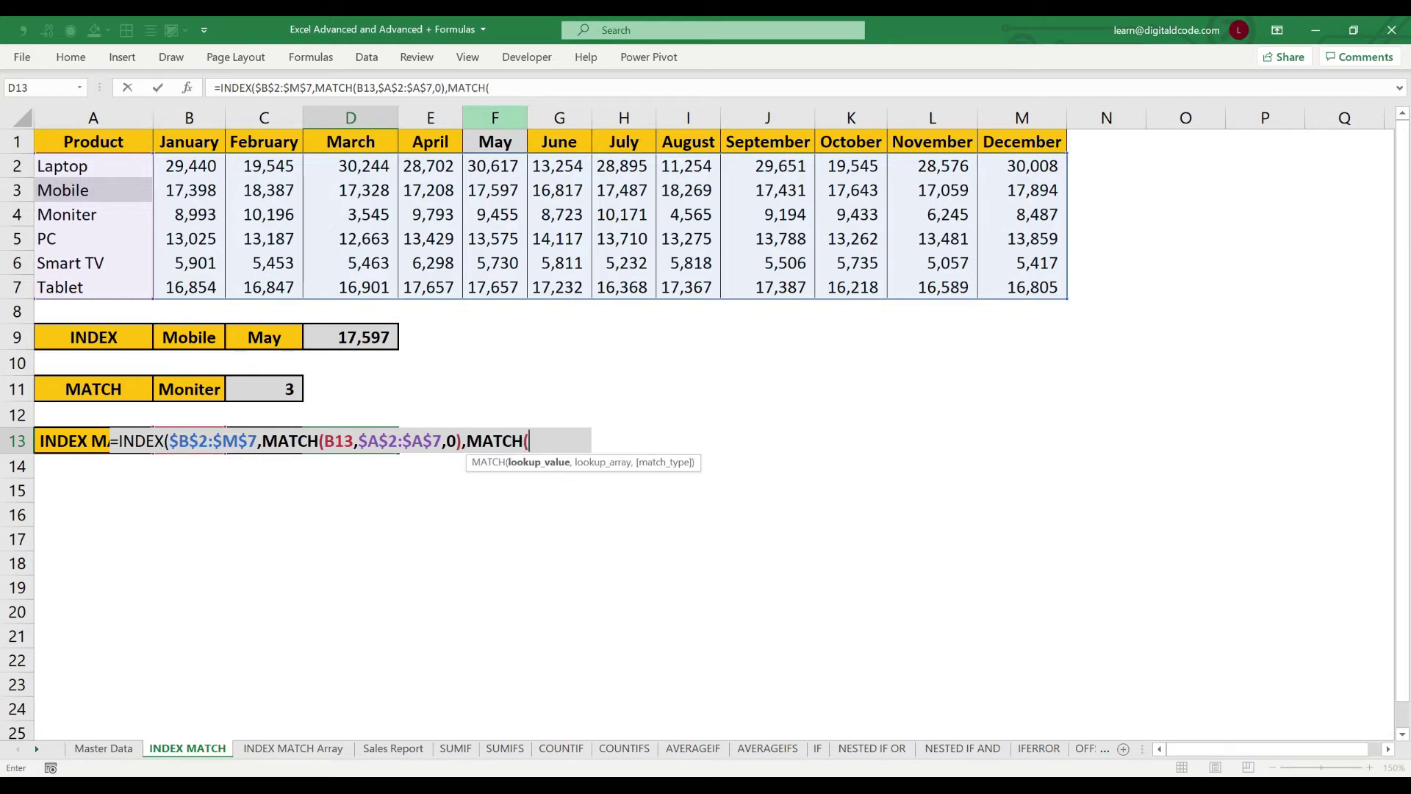
key(Down)
key(Down)
key(Left)
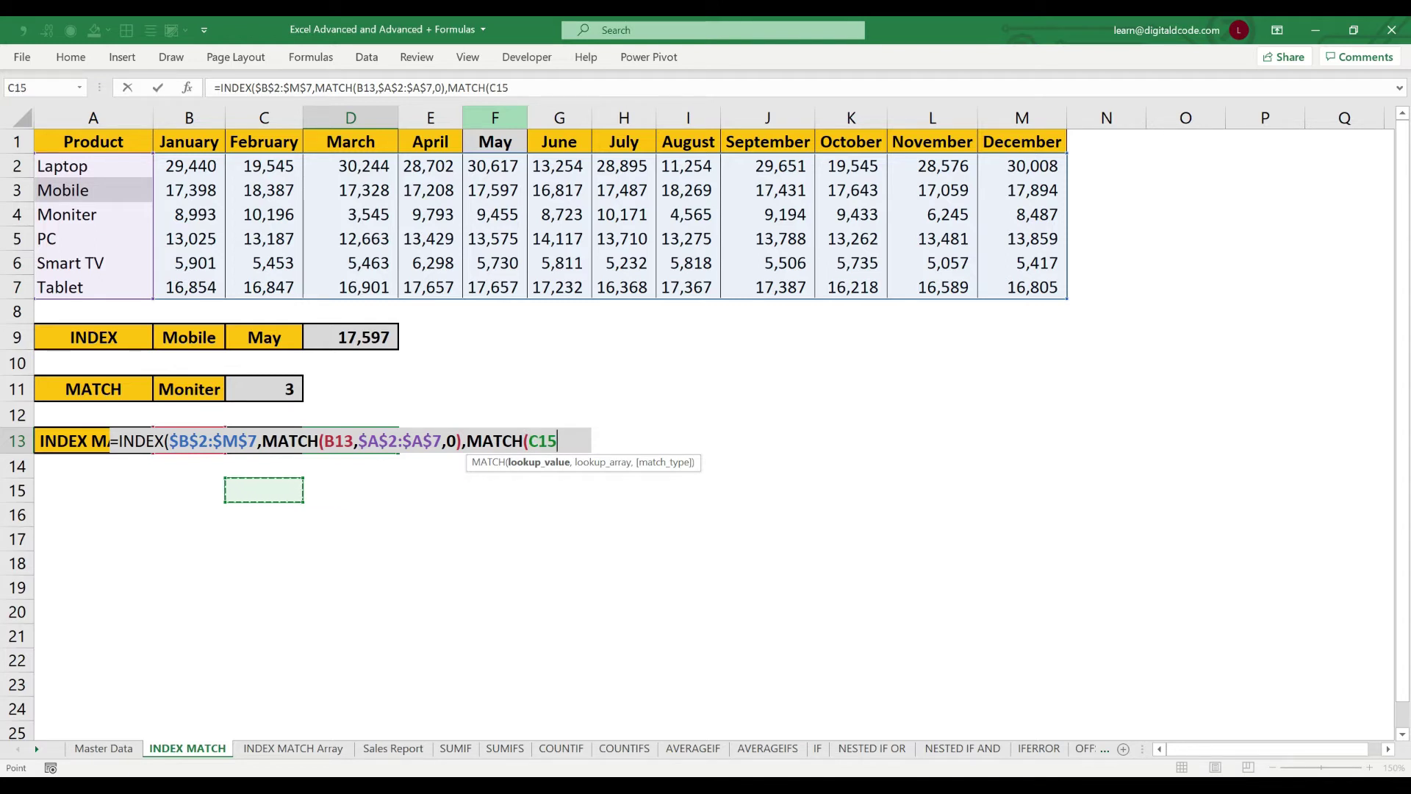
key(Left)
key(Up)
key(Up)
key(Right)
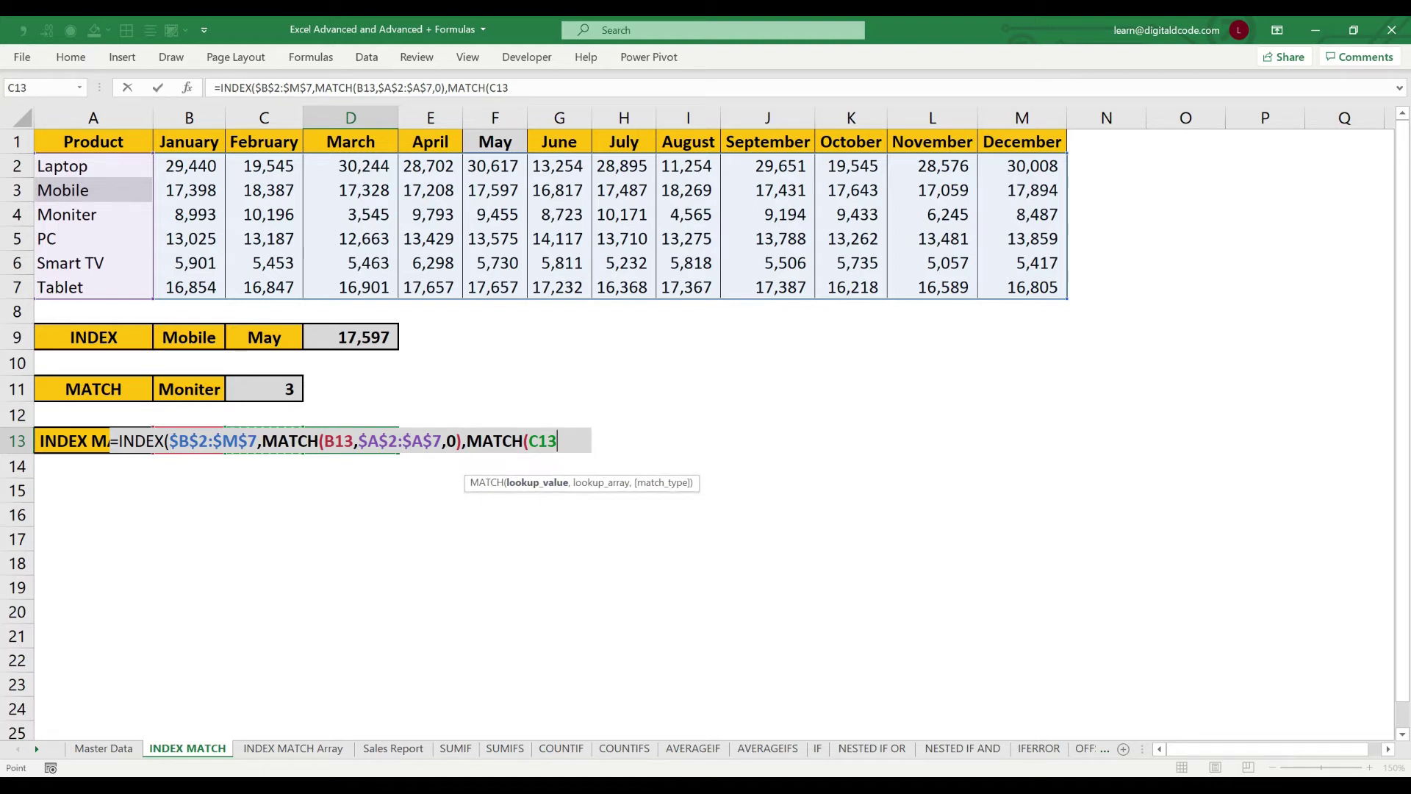
Step: Complete the second MATCH in D13 with lookup array B1:$M$1 and match type 0, and enter the formula
text(,)
key(ctrl+Home)
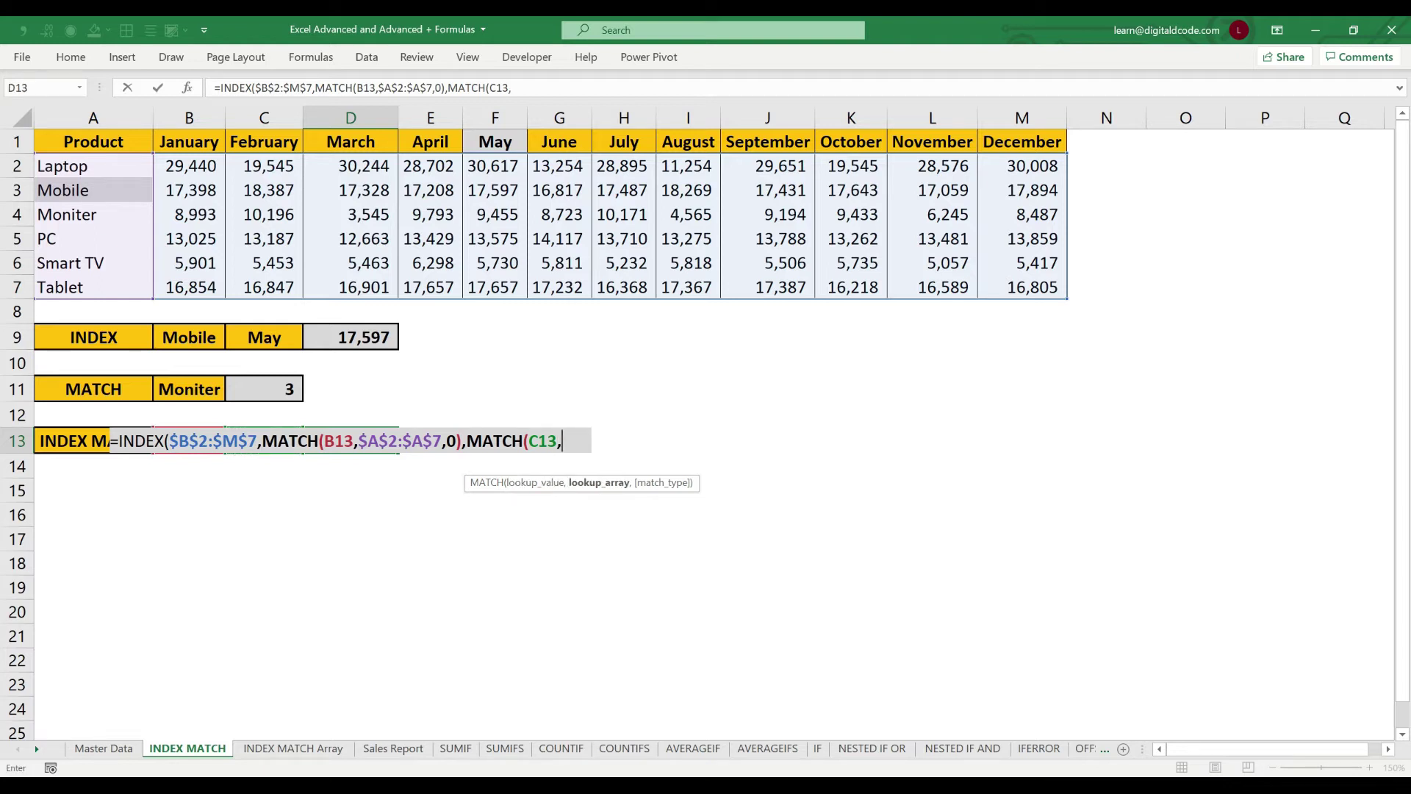
key(Right)
key(ctrl+shift+Right)
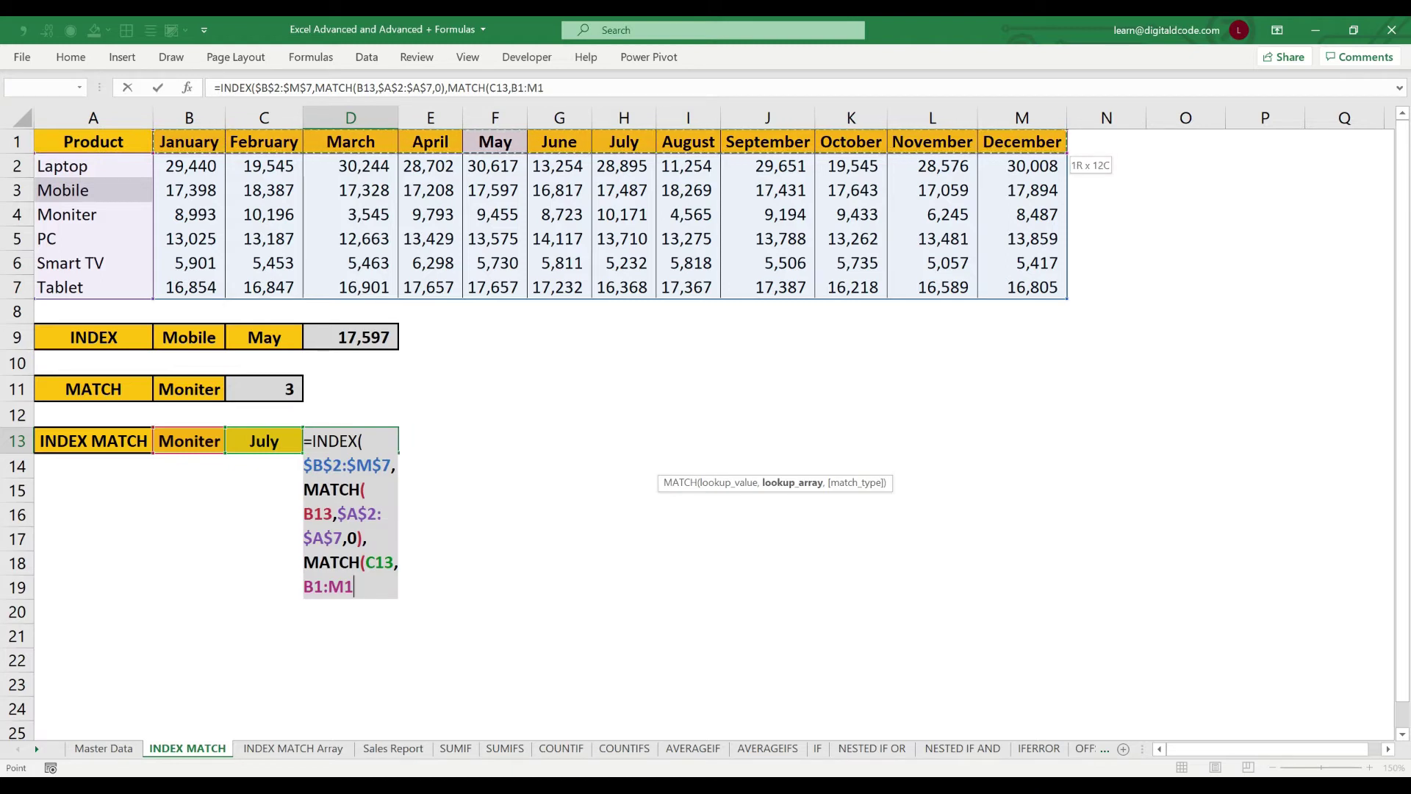
text(,)
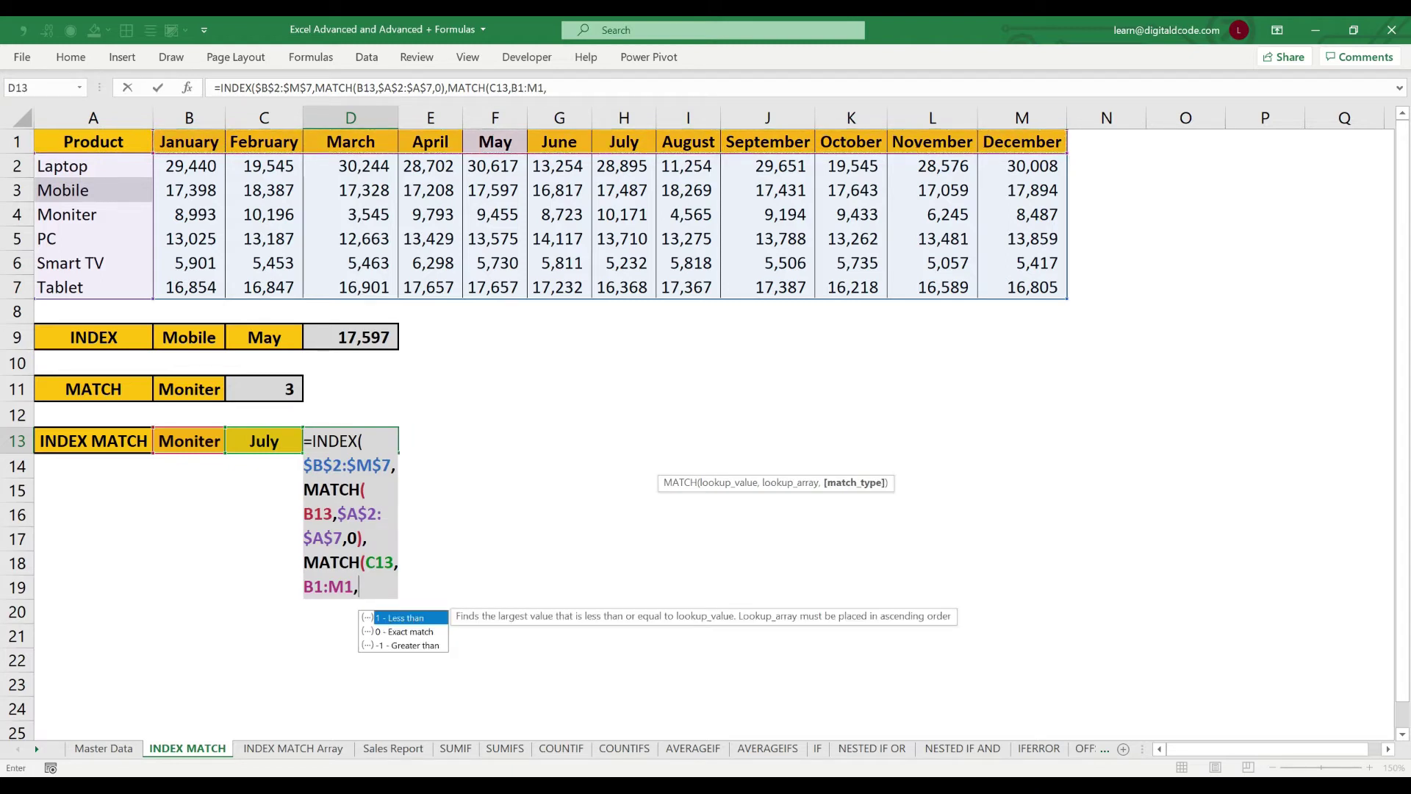
key(BackSpace)
key(F4)
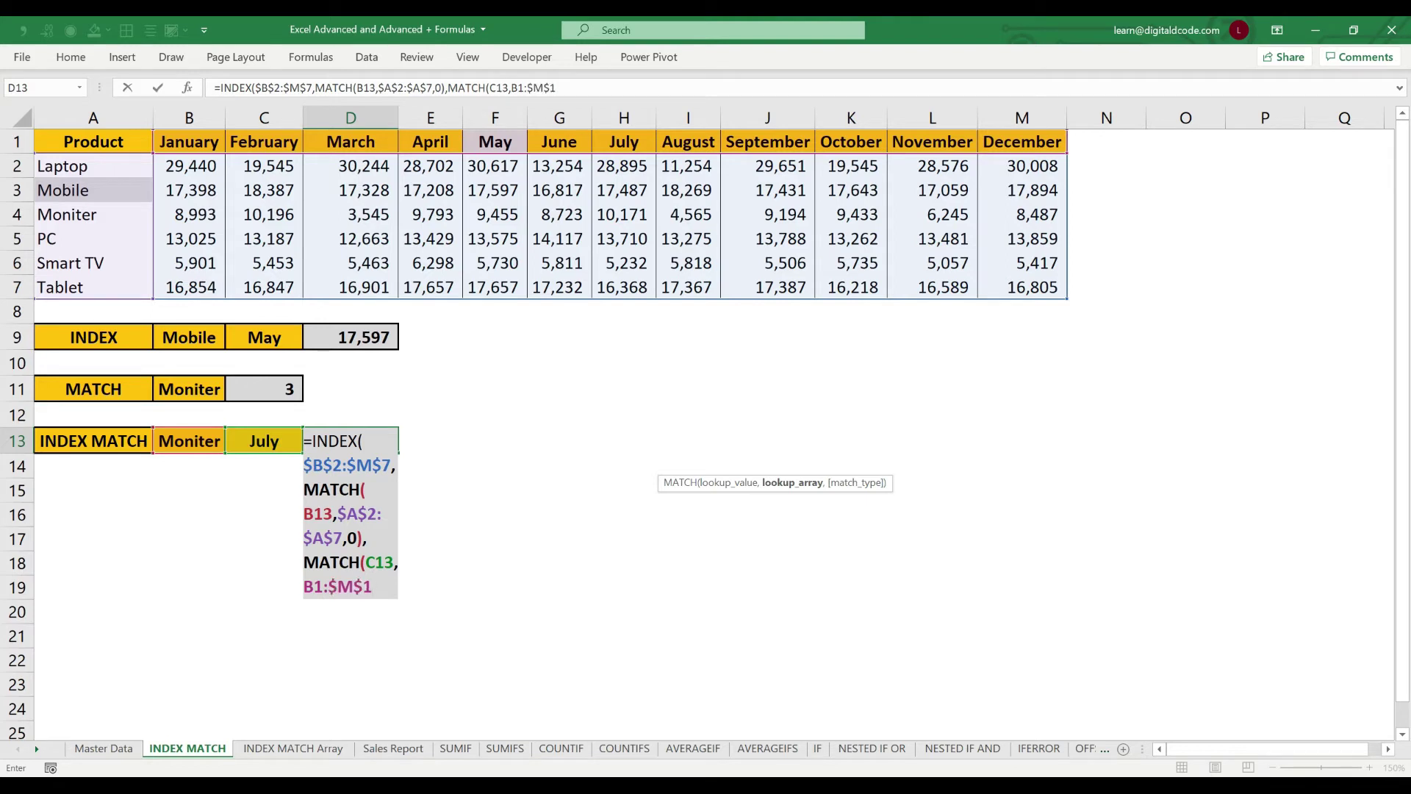
text(,0)))
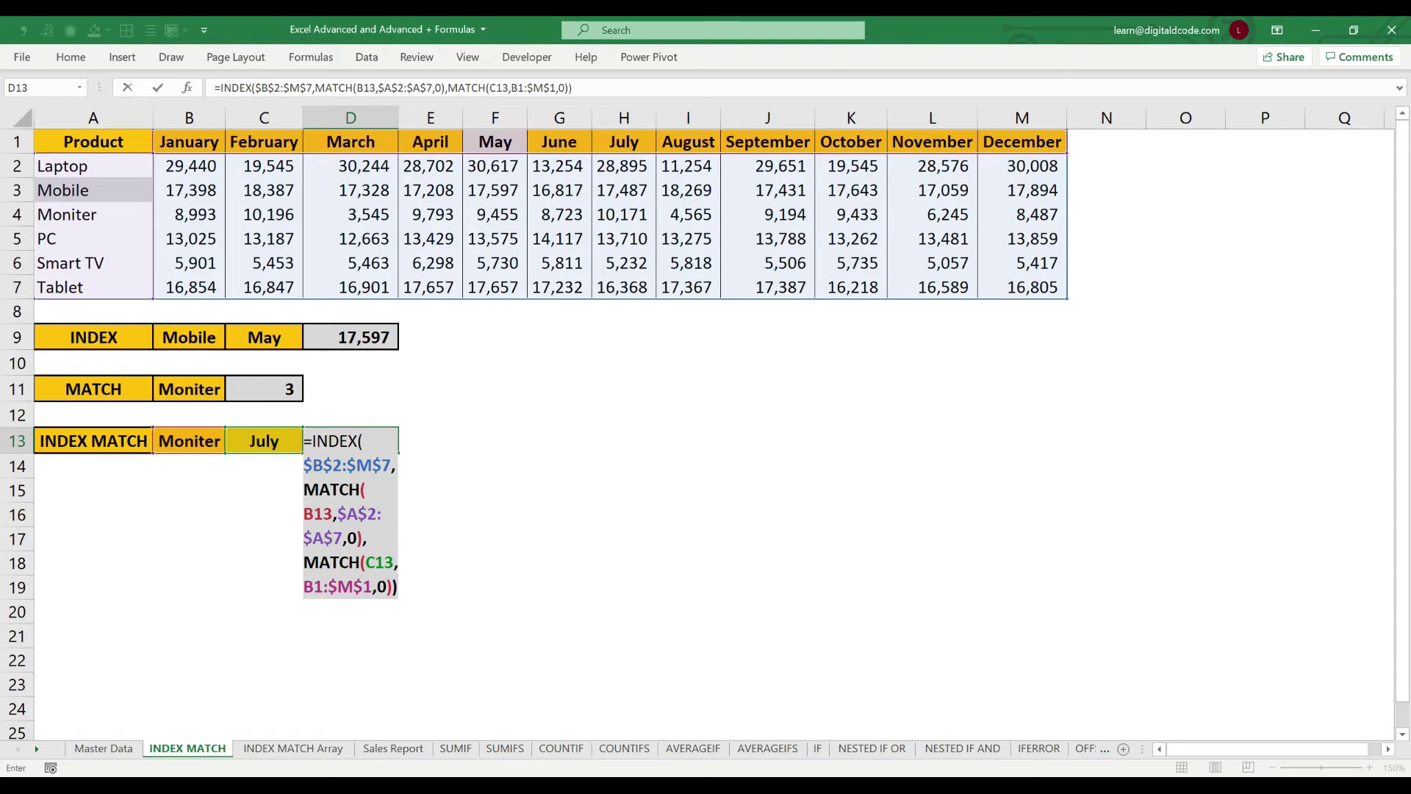
key(ctrl+Return)
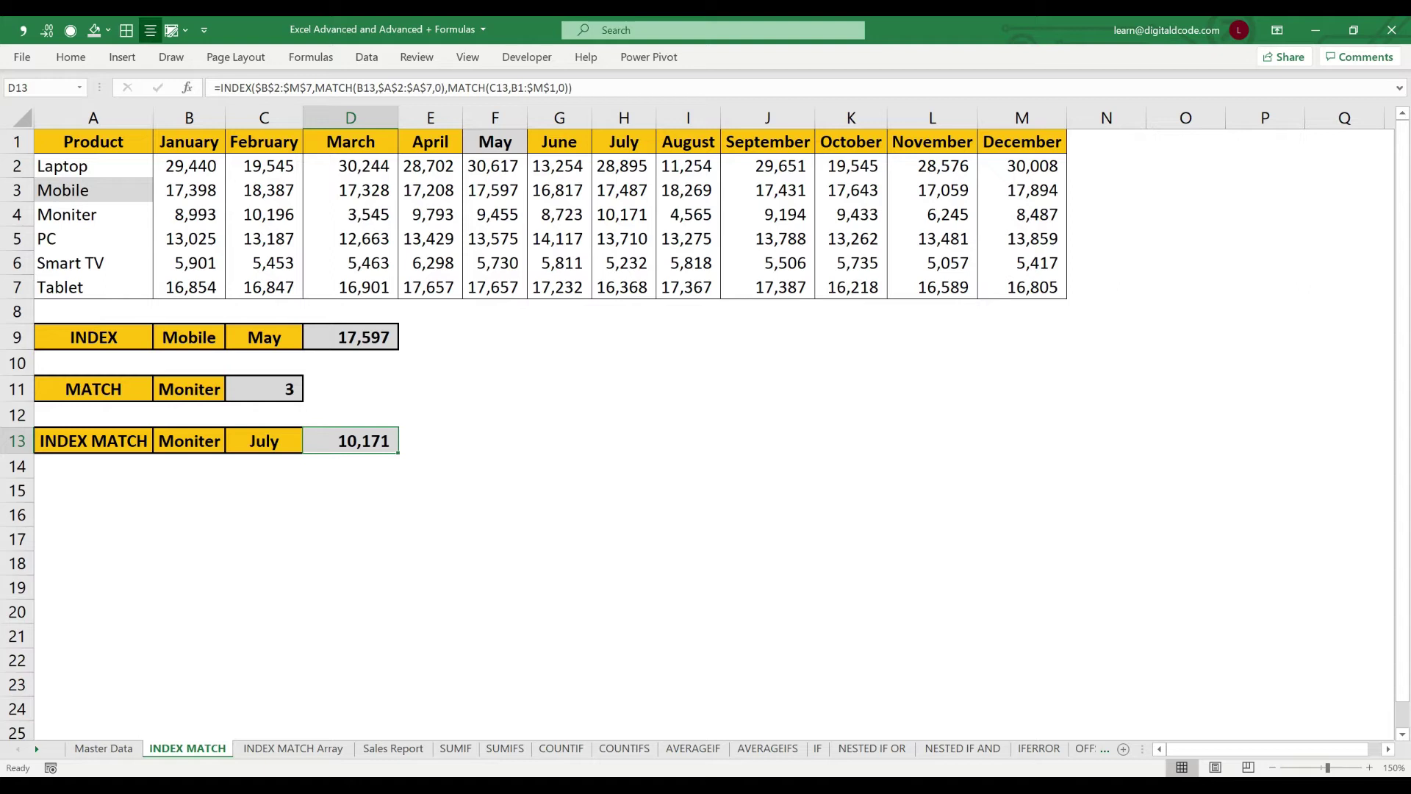
Step: Check the D13 lookup by tracing the Moniter row across to the July column in the sales table
click(189, 441)
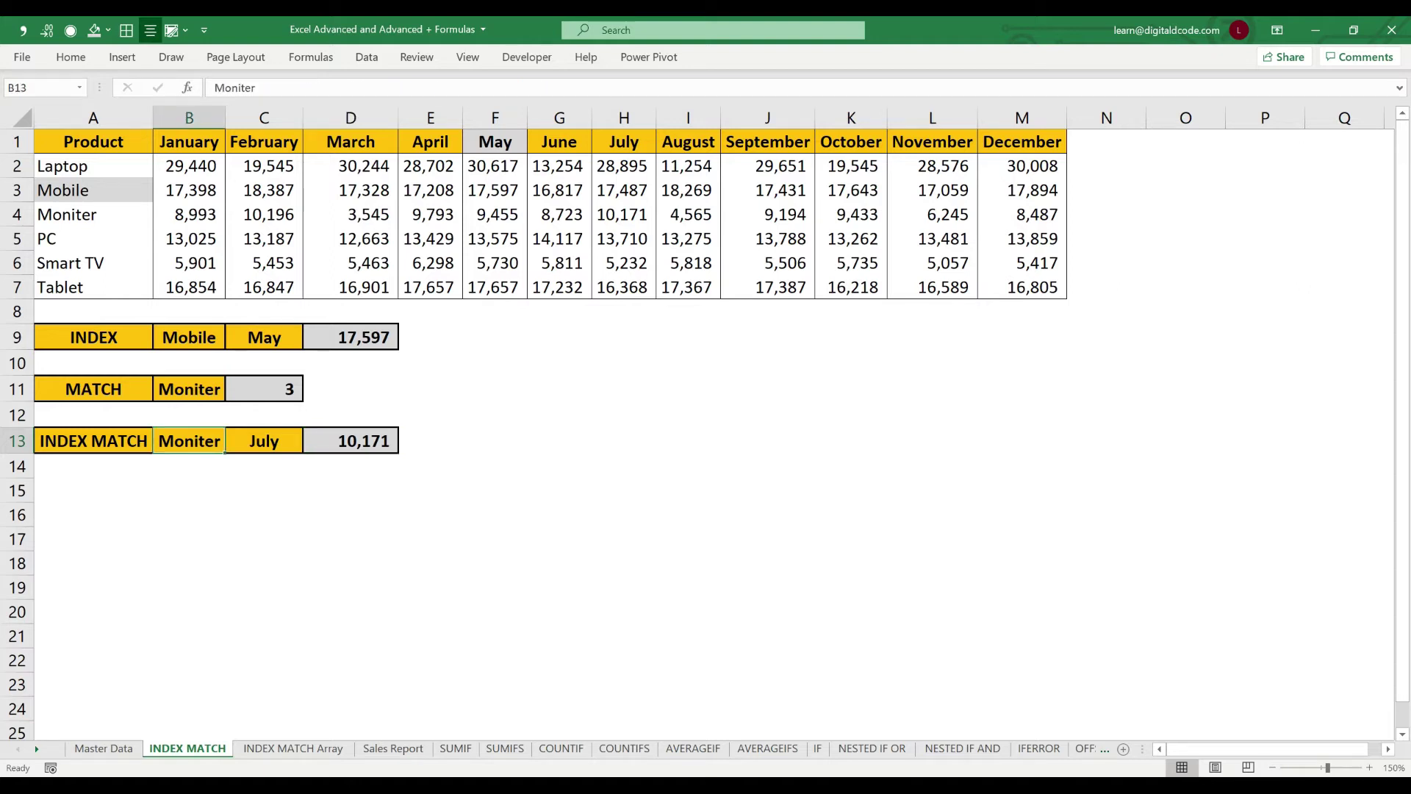
click(263, 441)
key(Up)
key(Up)
key(Up)
key(Up)
key(Up)
key(Up)
key(Up)
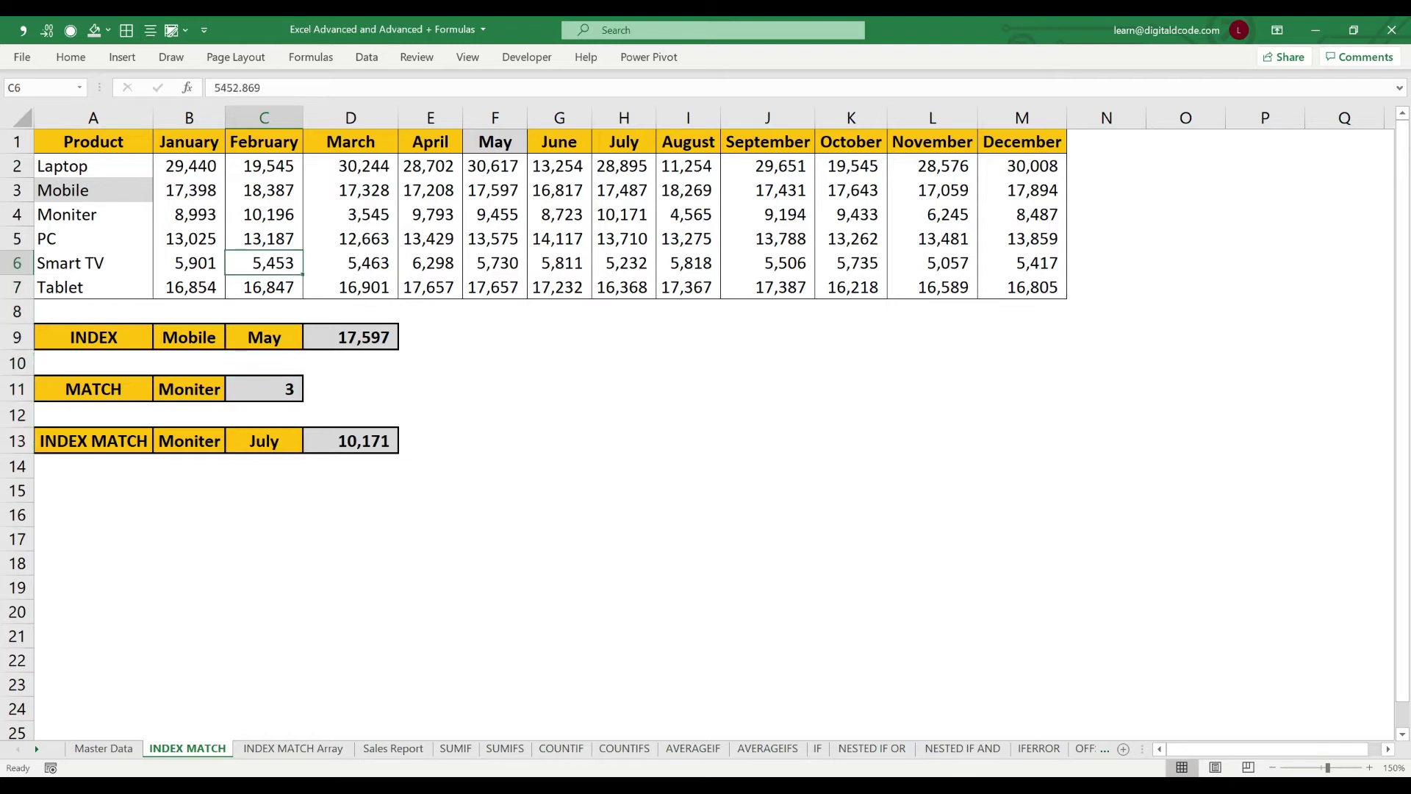
key(Left)
key(Left)
key(Up)
key(Up)
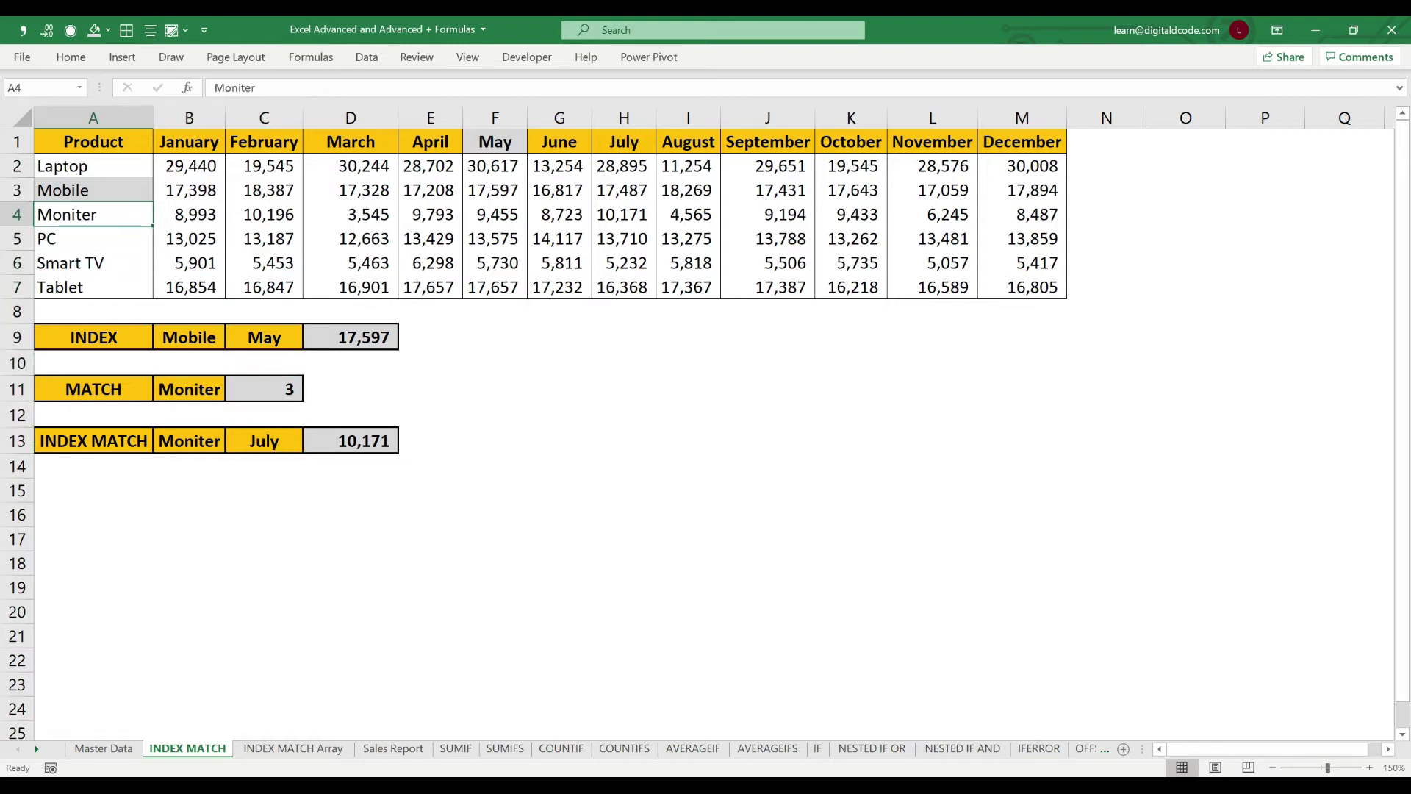
key(Right)
key(Right)
key(Right)
key(Right)
key(Right)
key(Right)
key(Right)
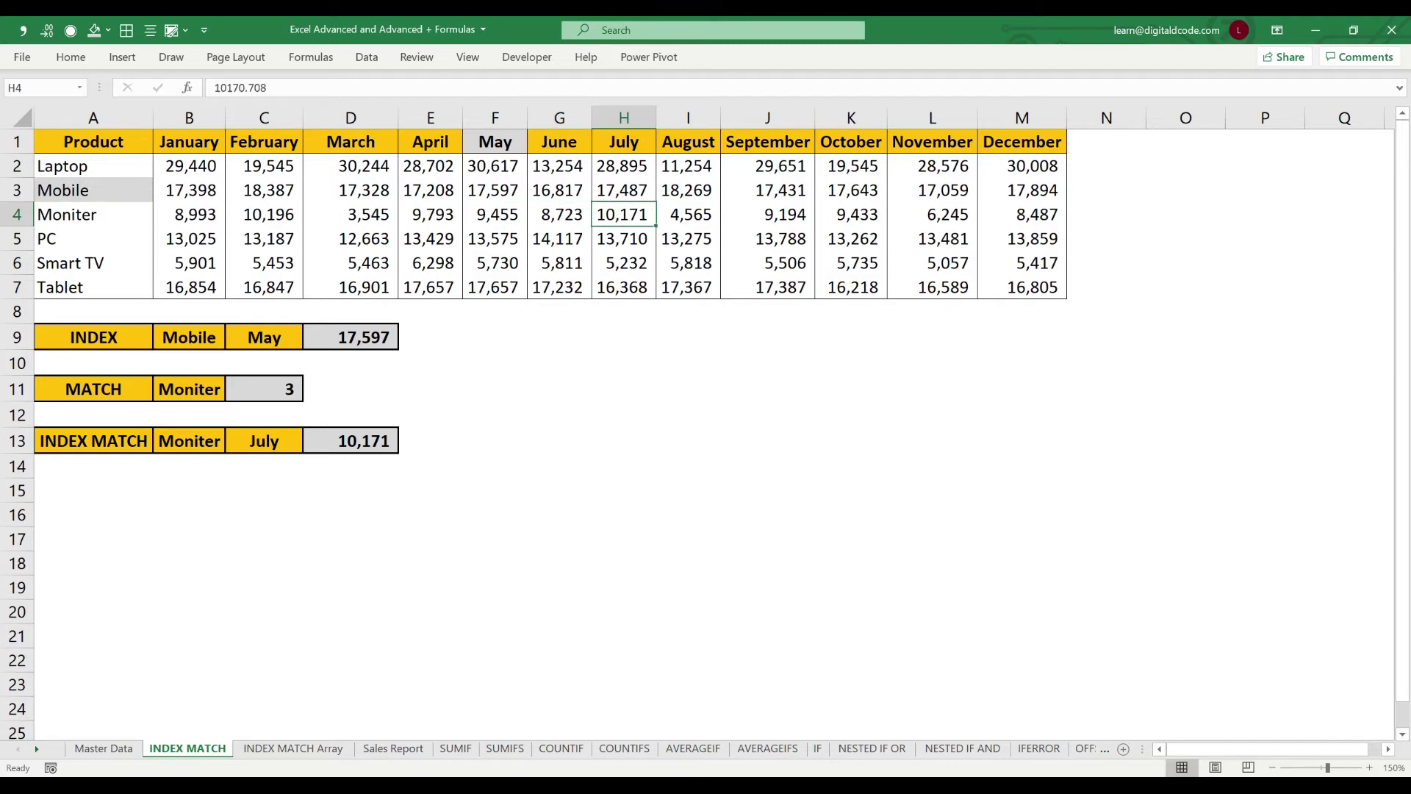
Step: Copy the INDEX MATCH block A13:D13 to row 15, starting at A15
key(Home)
key(Down)
key(Down)
key(Down)
key(Down)
key(Down)
key(Down)
key(Down)
key(Down)
key(Down)
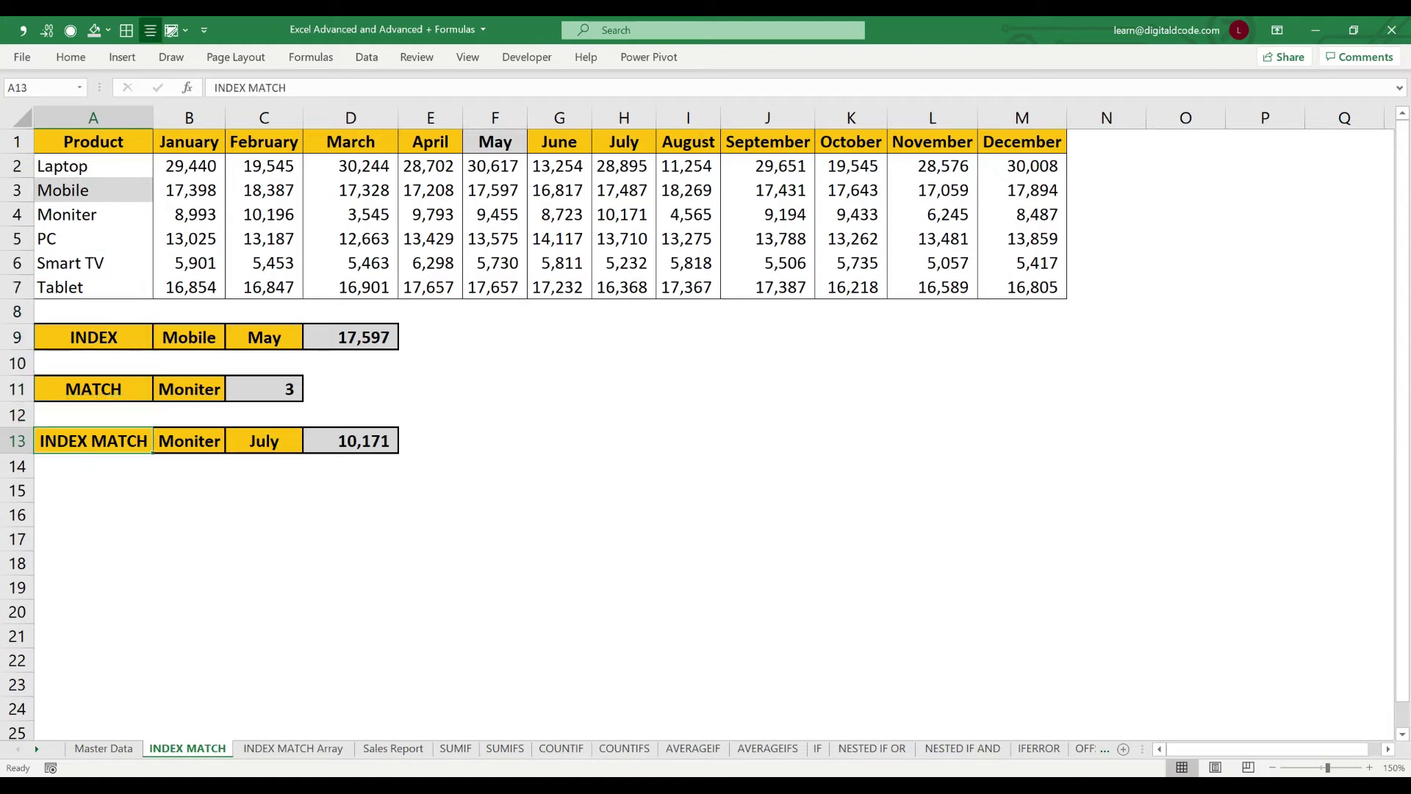
key(shift+Right)
key(shift+Right)
key(shift+Right)
key(ctrl+c)
key(Down)
key(Down)
key(shift+Right)
key(shift+Right)
key(shift+Right)
key(ctrl+v)
key(Escape)
Step: Inspect the month lookup range in the copied formula in D15
key(Right)
key(Right)
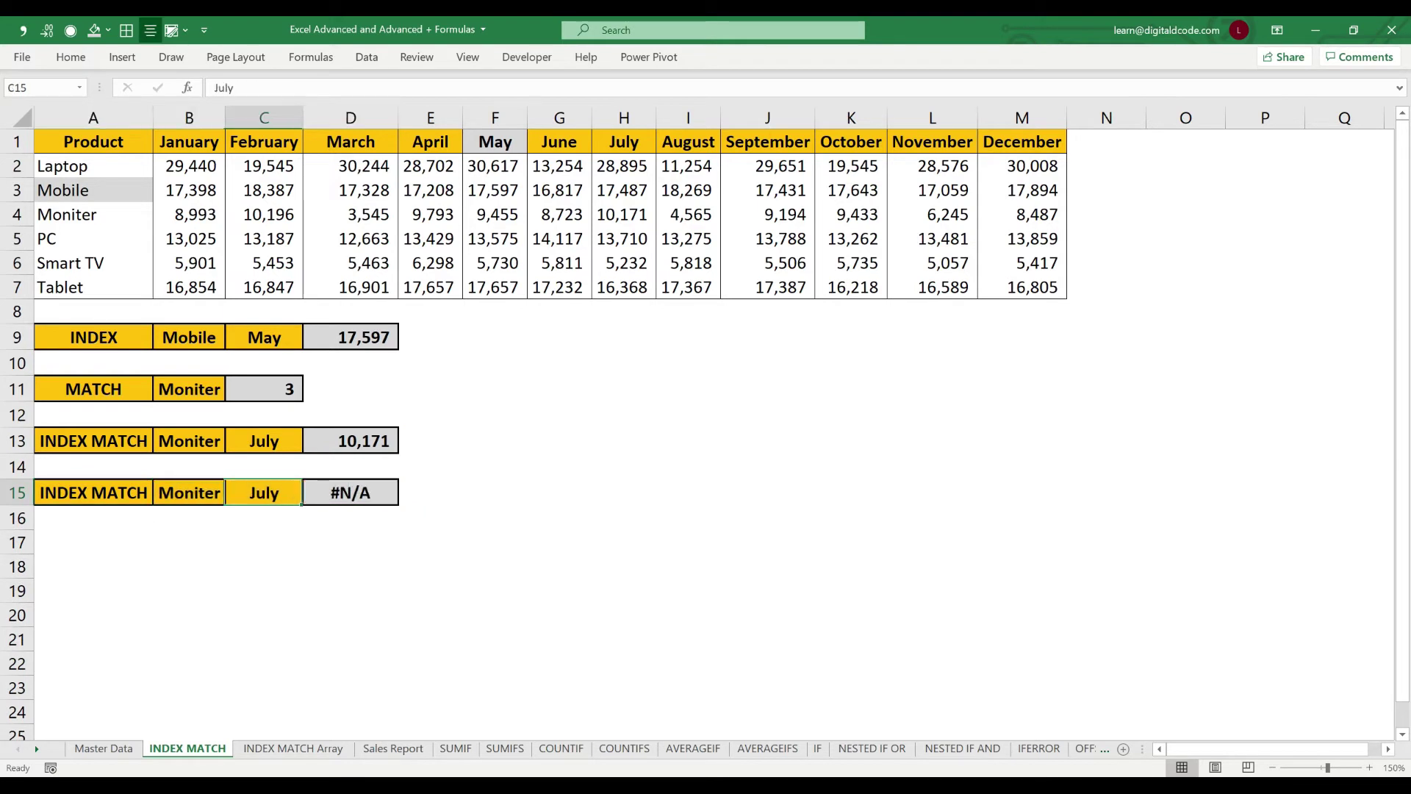
key(Right)
key(F2)
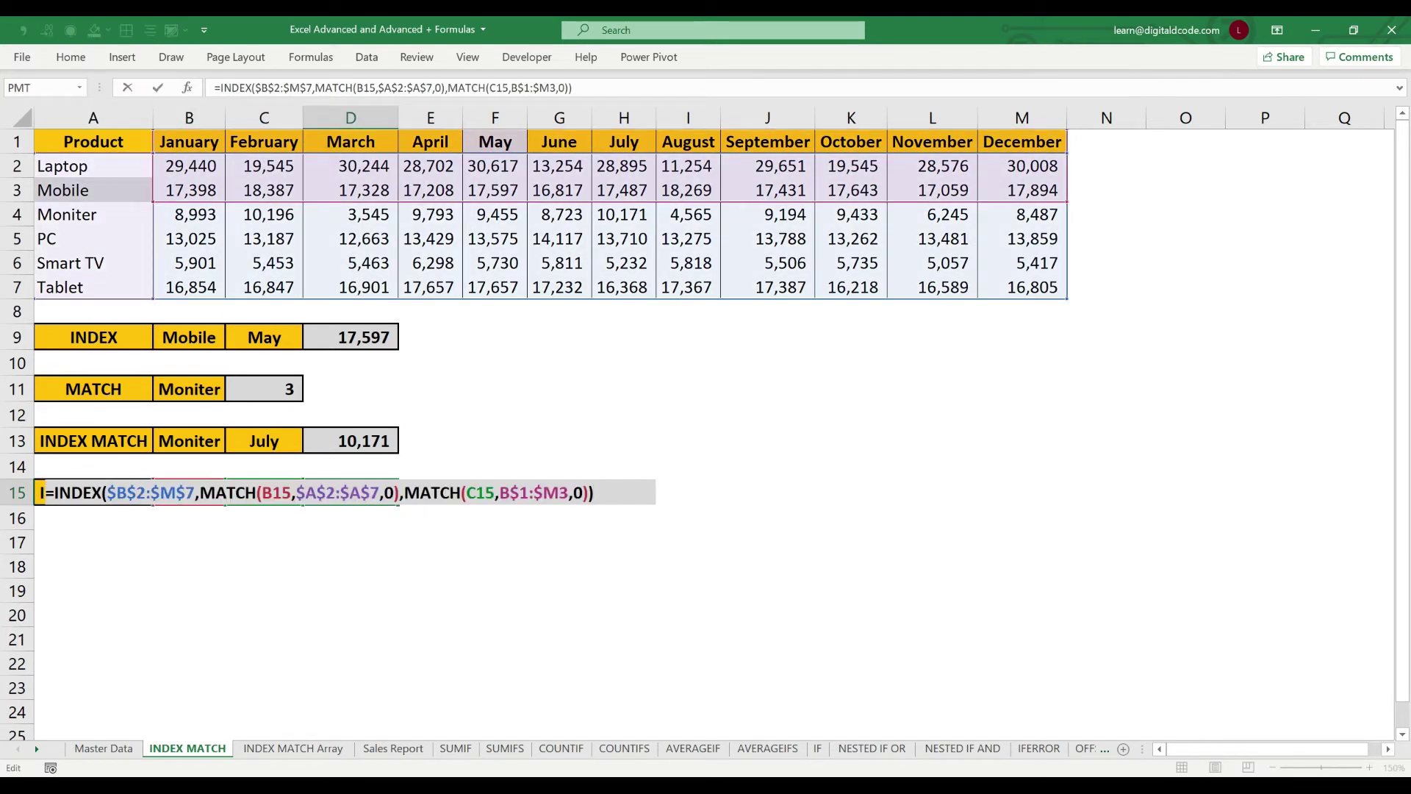
key(Left)
key(Left)
key(Left)
key(Left)
key(Left)
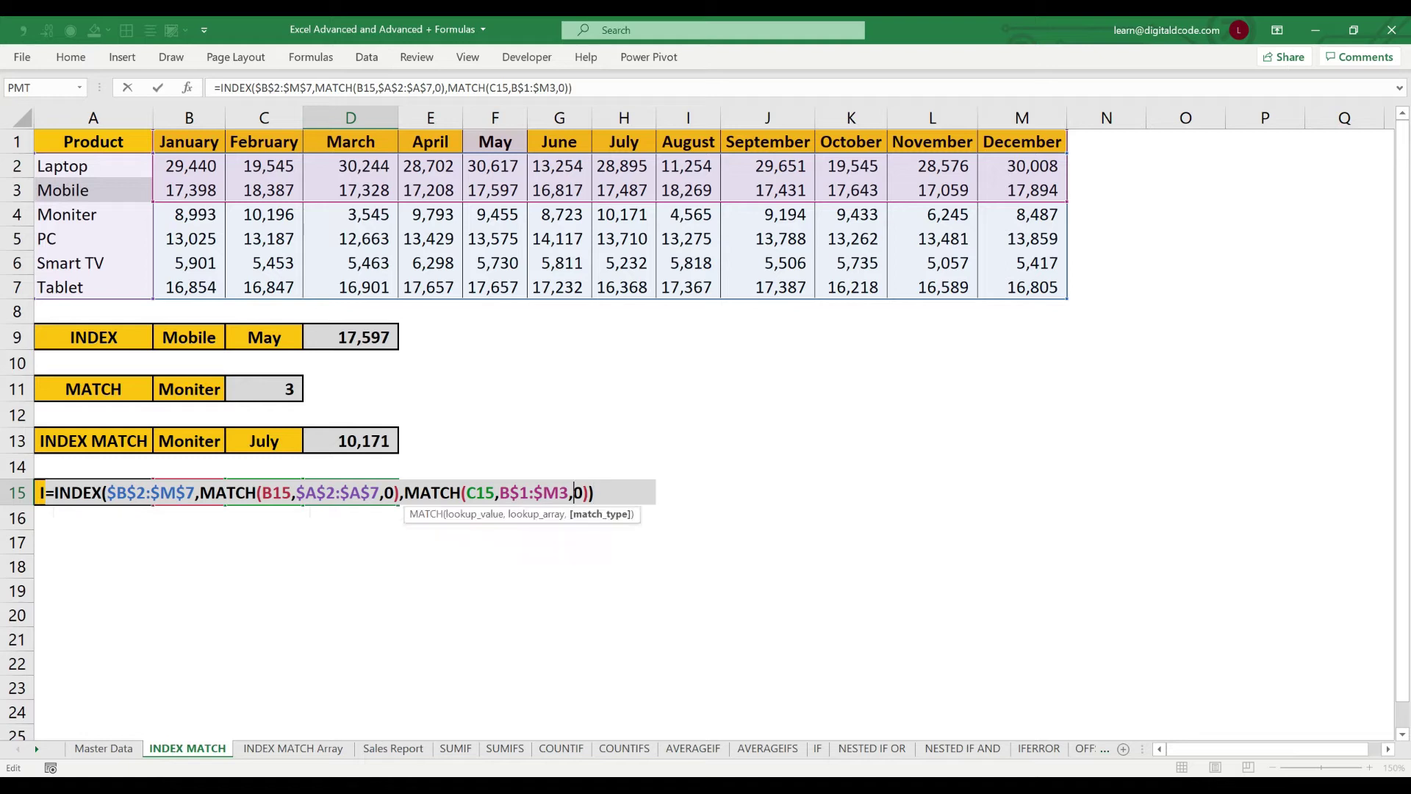
key(Escape)
Step: Replace the formula in D15 with the exact formula text from D13, keeping its B13 and C13 references
key(Up)
key(Up)
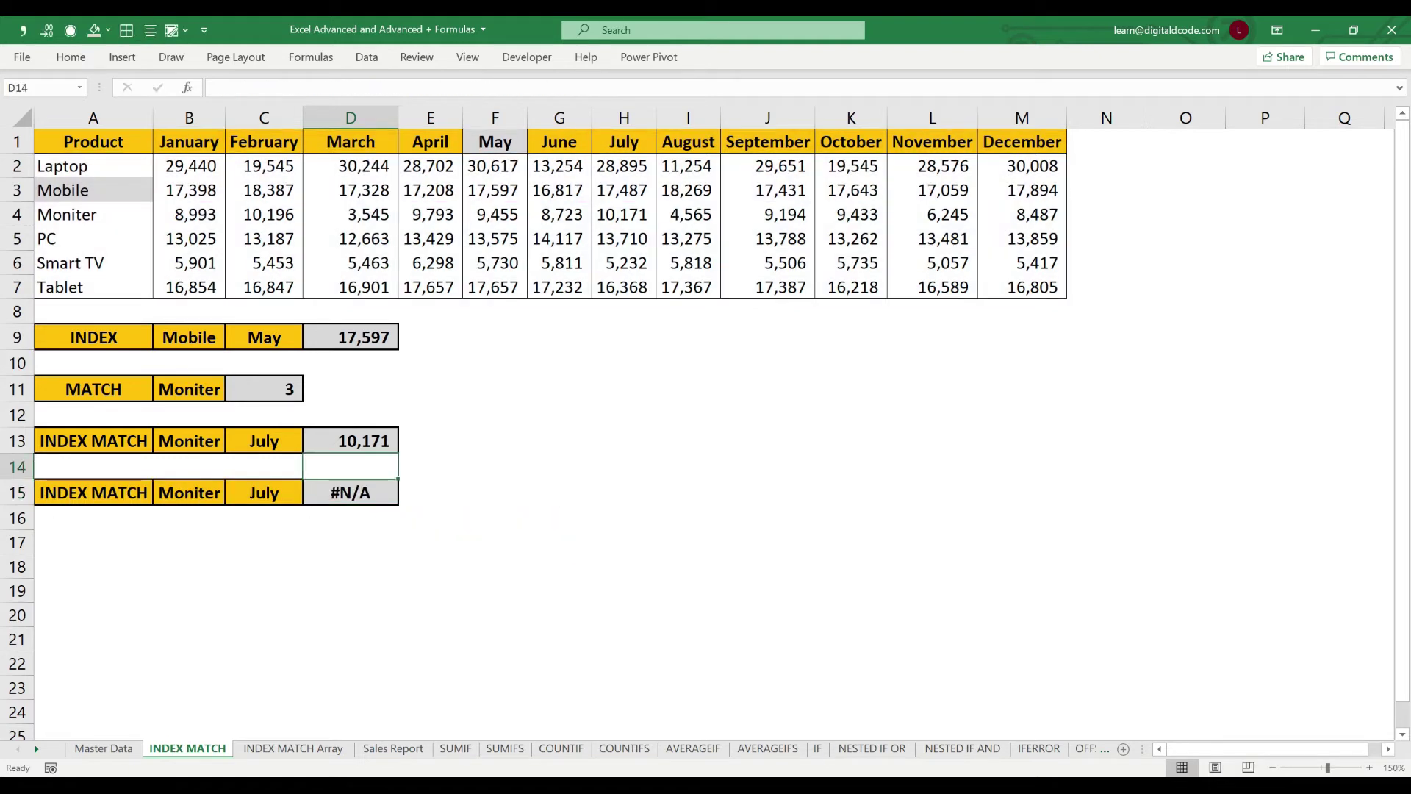
key(F2)
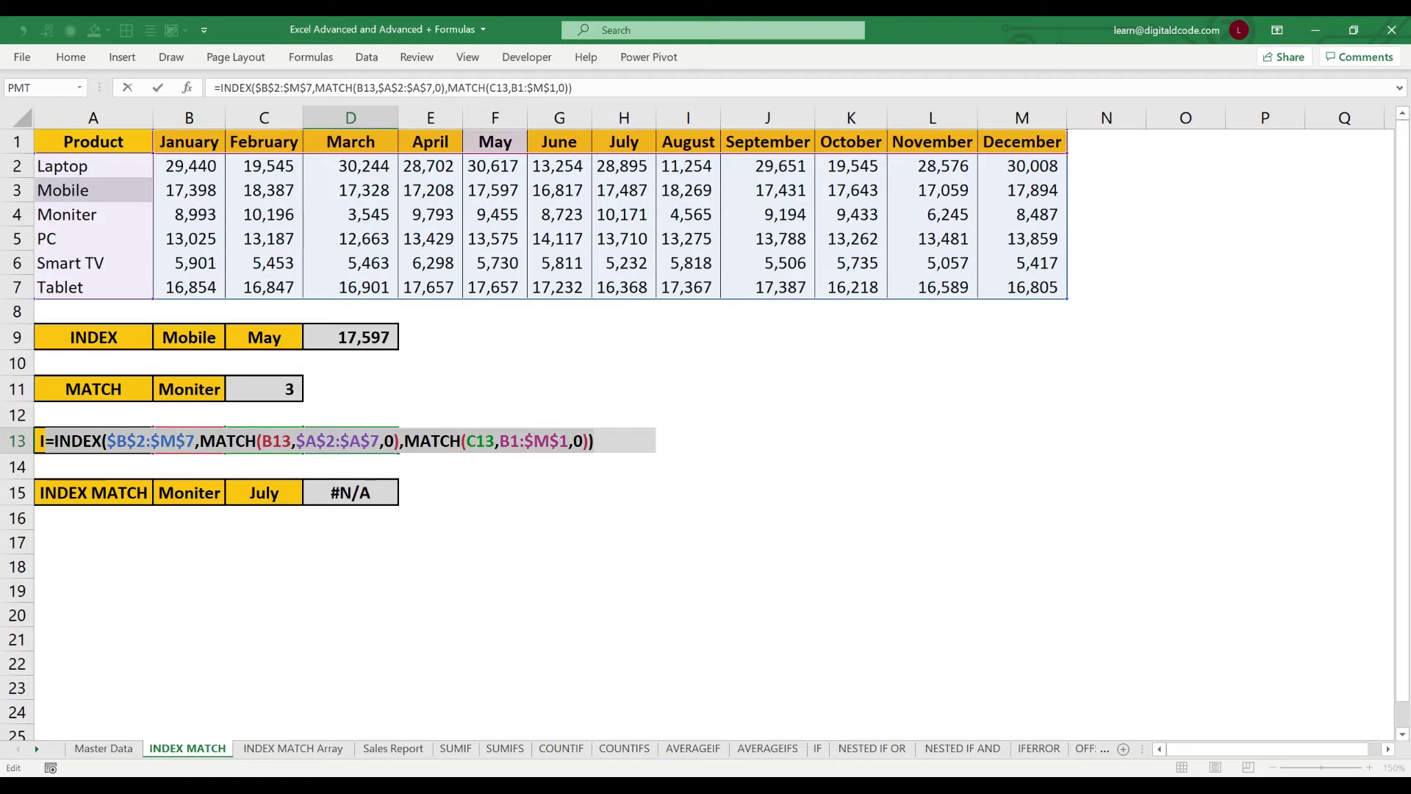
key(Escape)
key(Down)
key(Down)
key(ctrl+v)
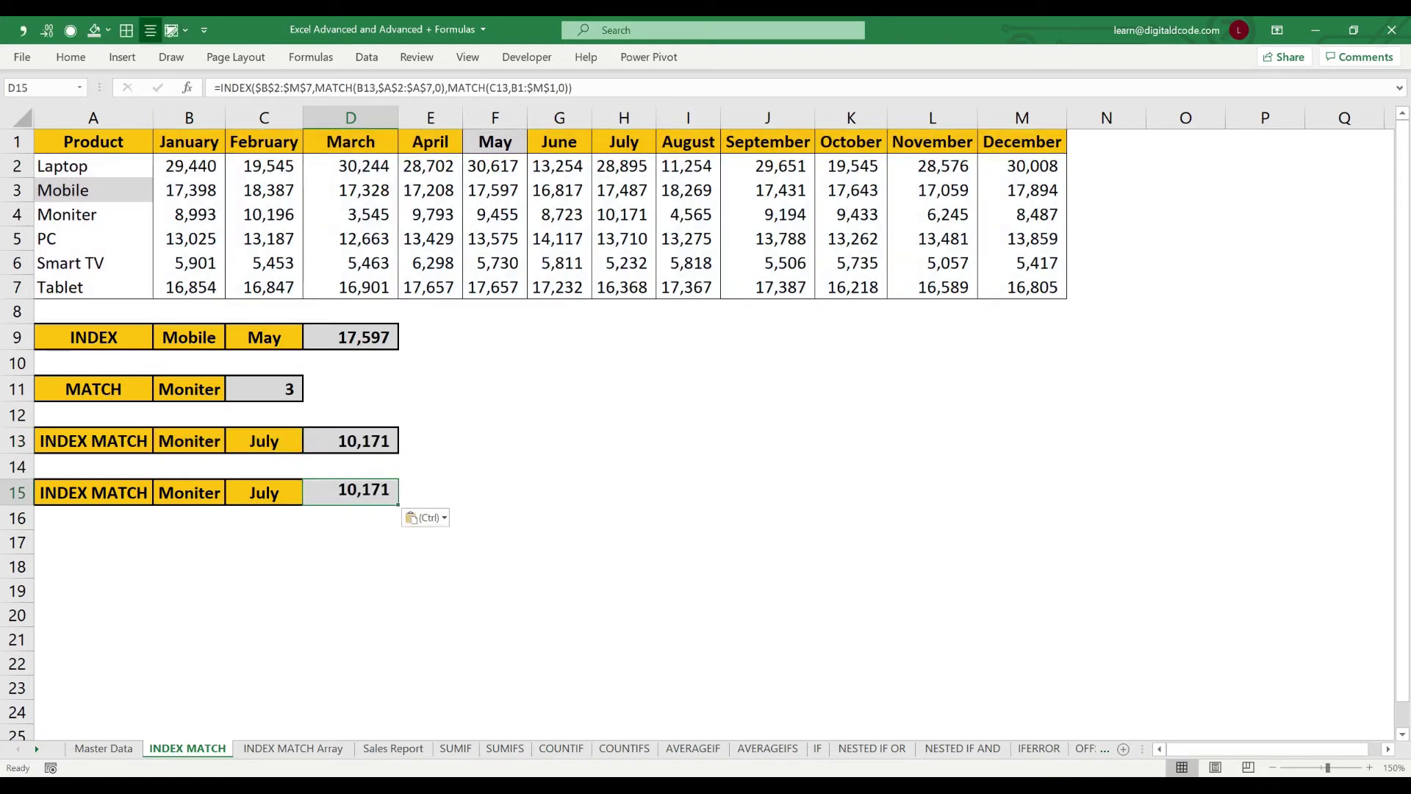
Step: Make the month lookup range in the D15 formula fully absolute as $B$1:$M$1
key(F2)
key(Left)
key(Left)
key(Left)
key(Left)
key(Left)
key(Left)
key(Left)
key(Left)
key(Left)
key(Left)
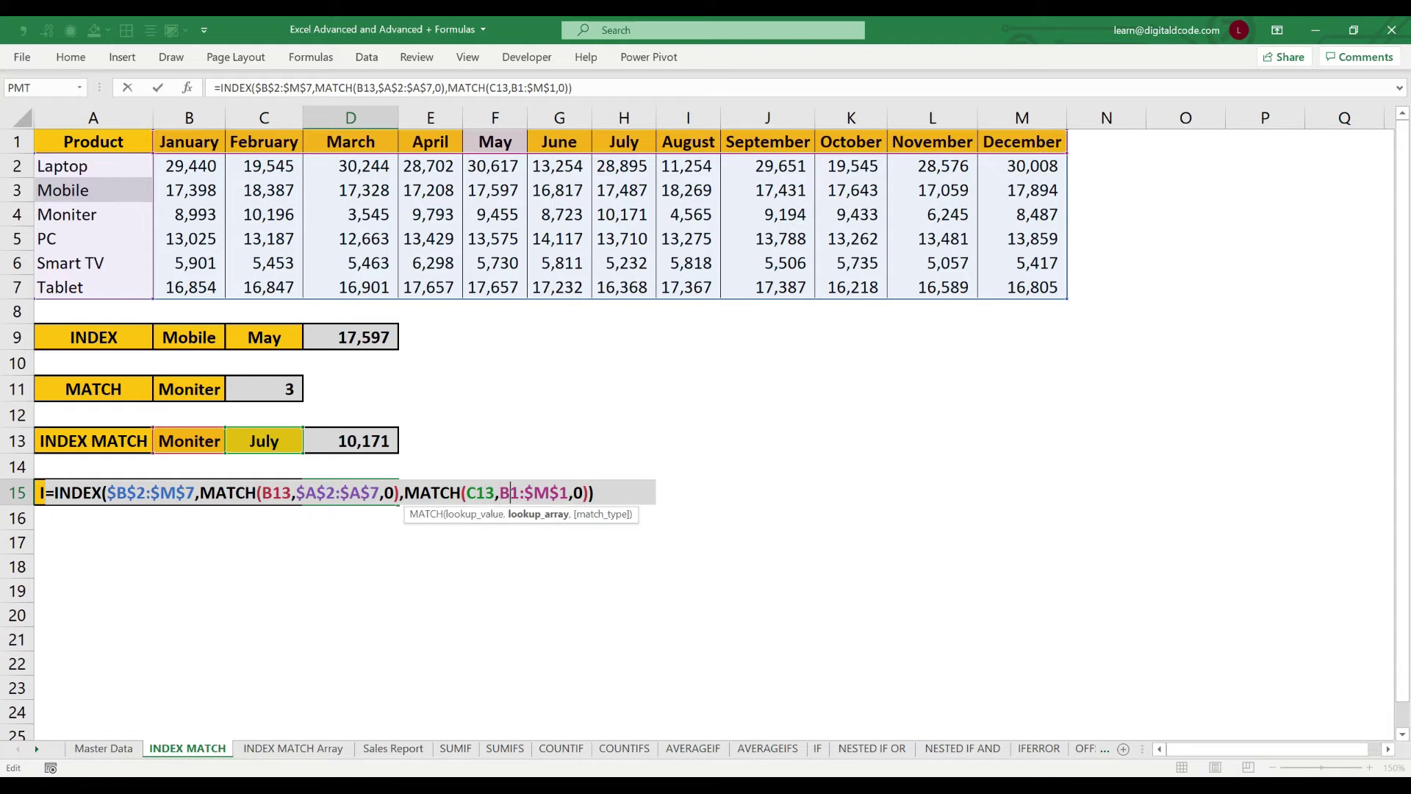
key(F4)
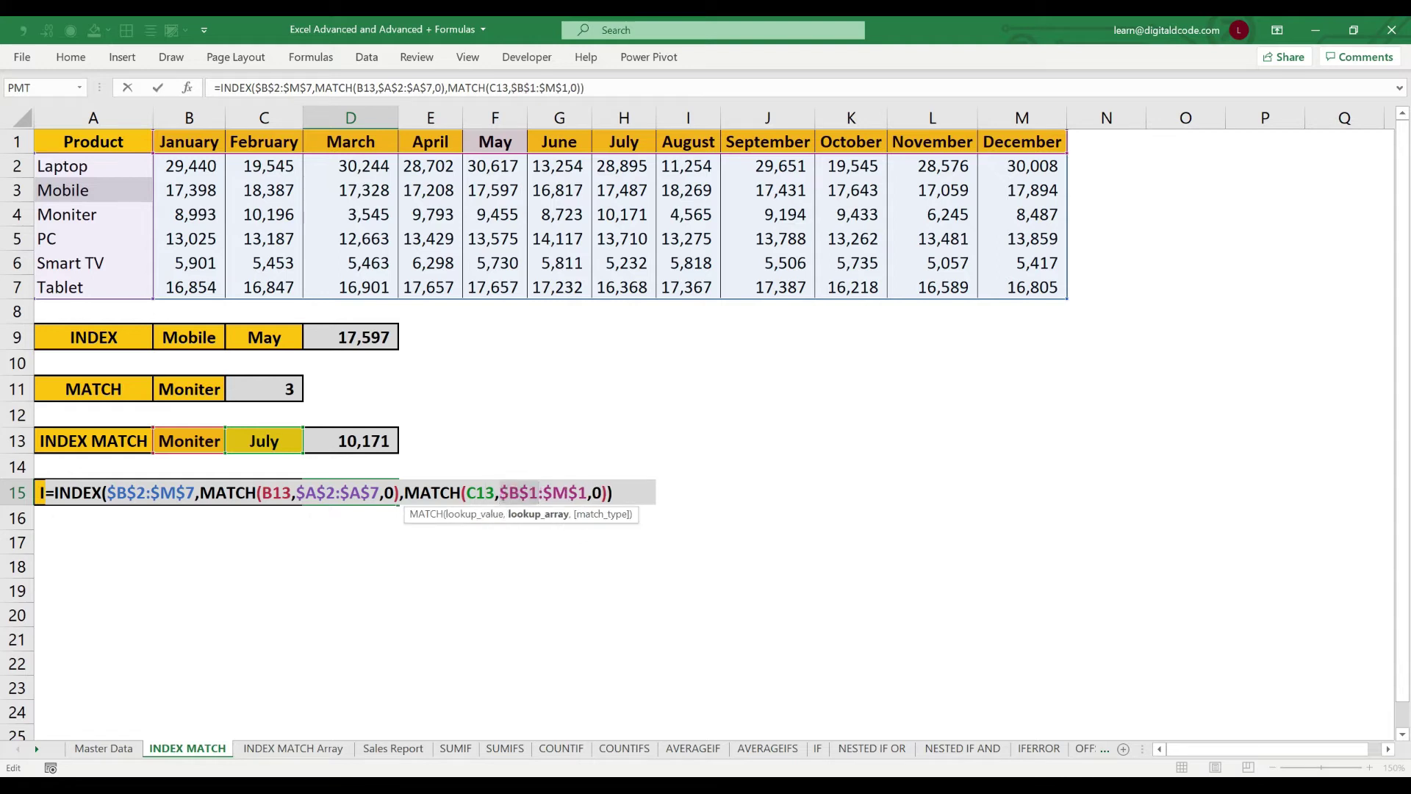
key(Return)
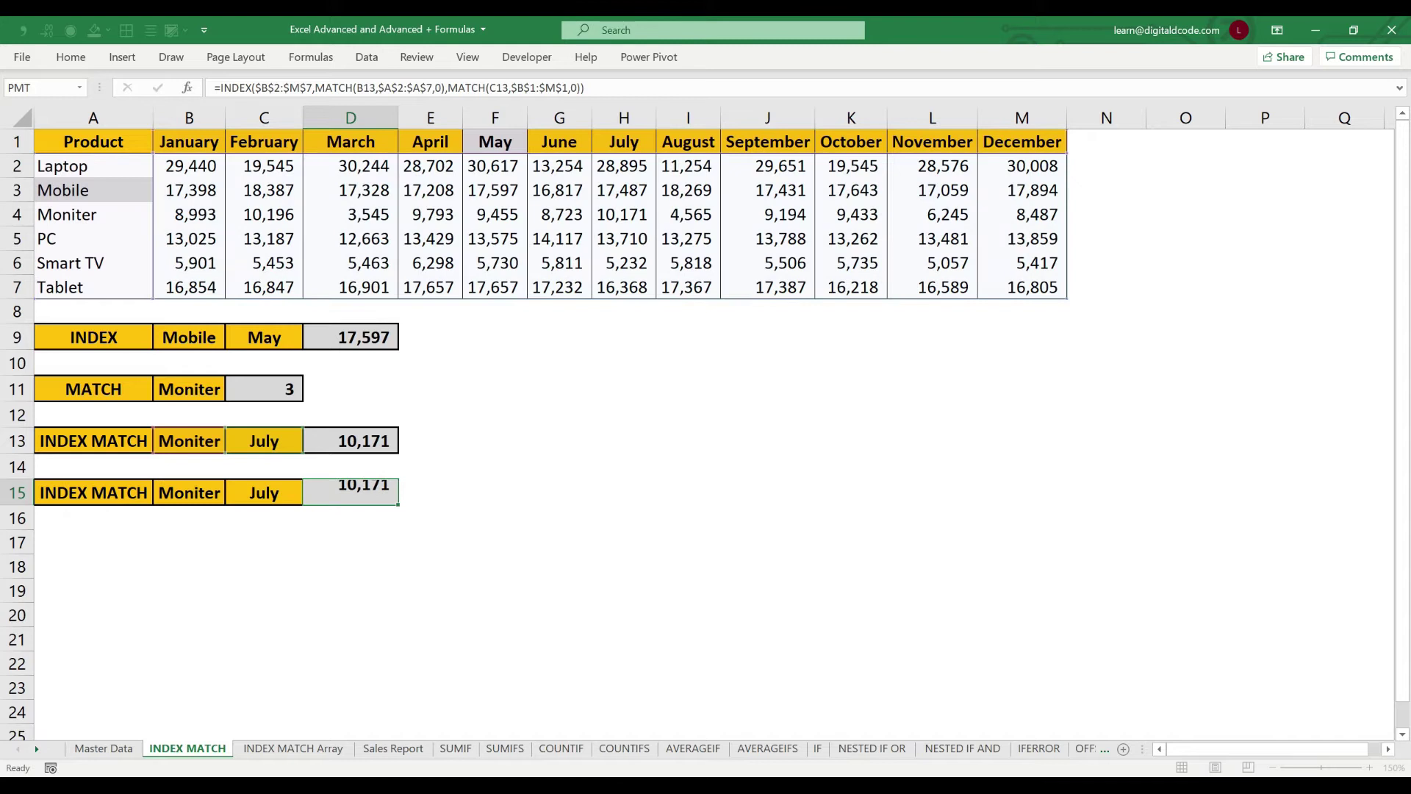
Step: Clear the product name from cell B15
key(Up)
key(Left)
key(Left)
key(Right)
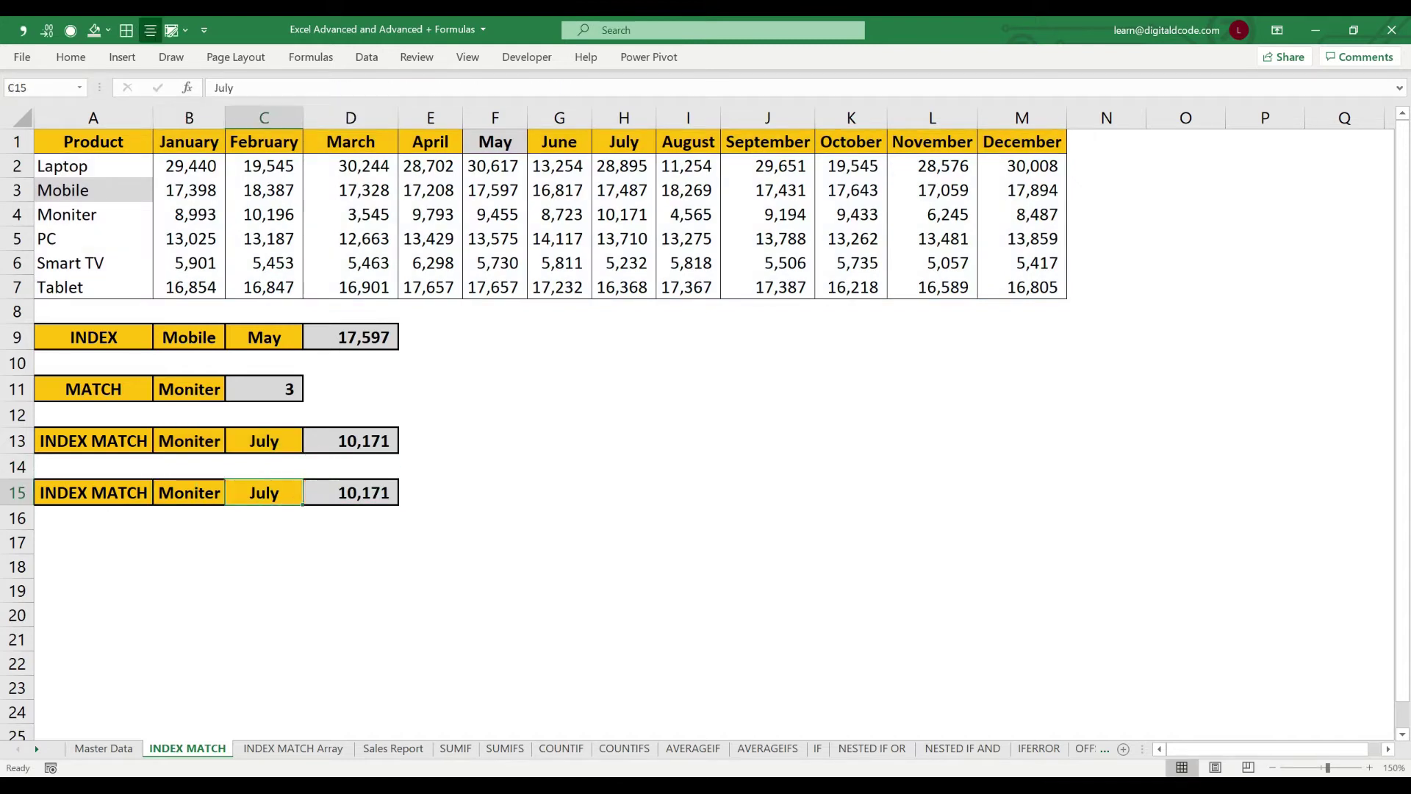
key(Left)
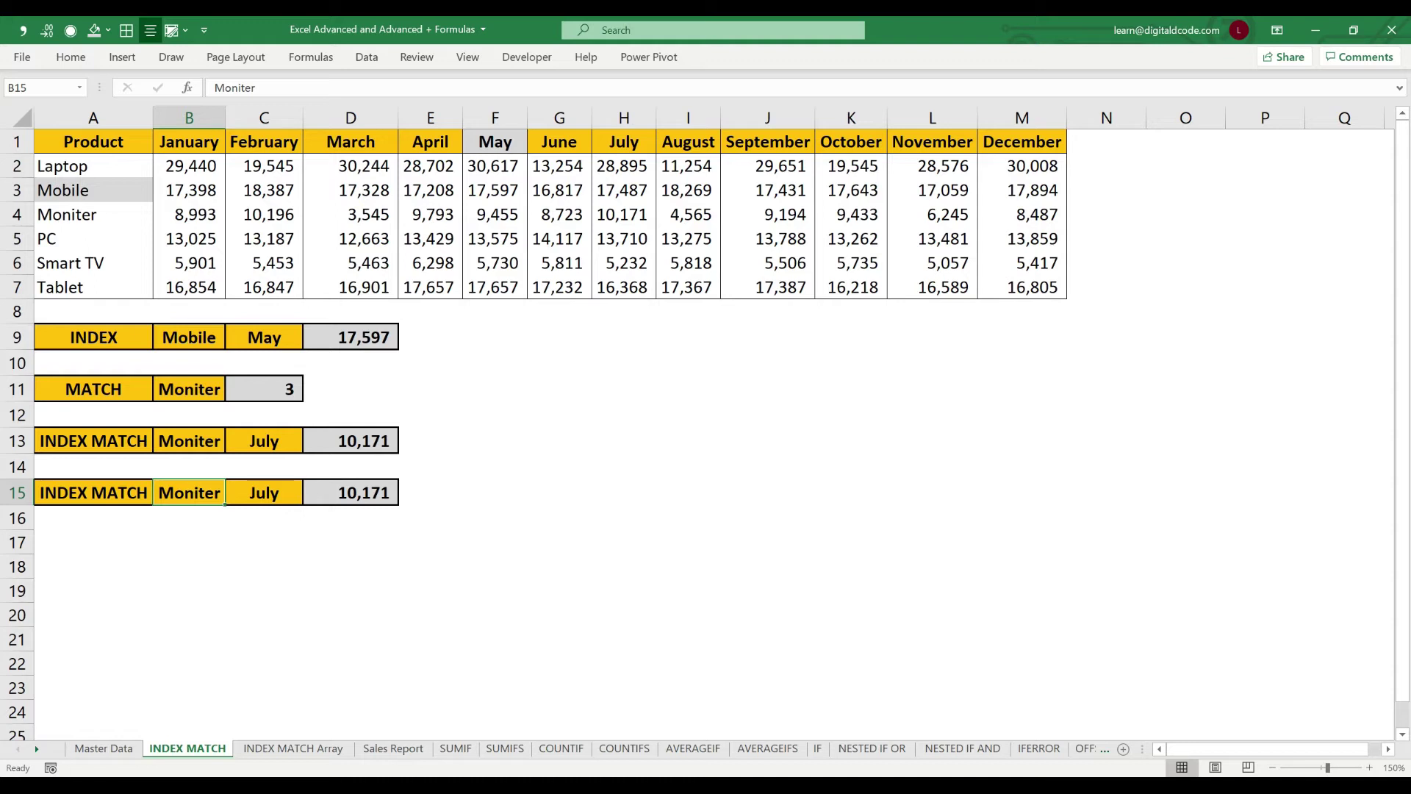
key(End)
key(Delete)
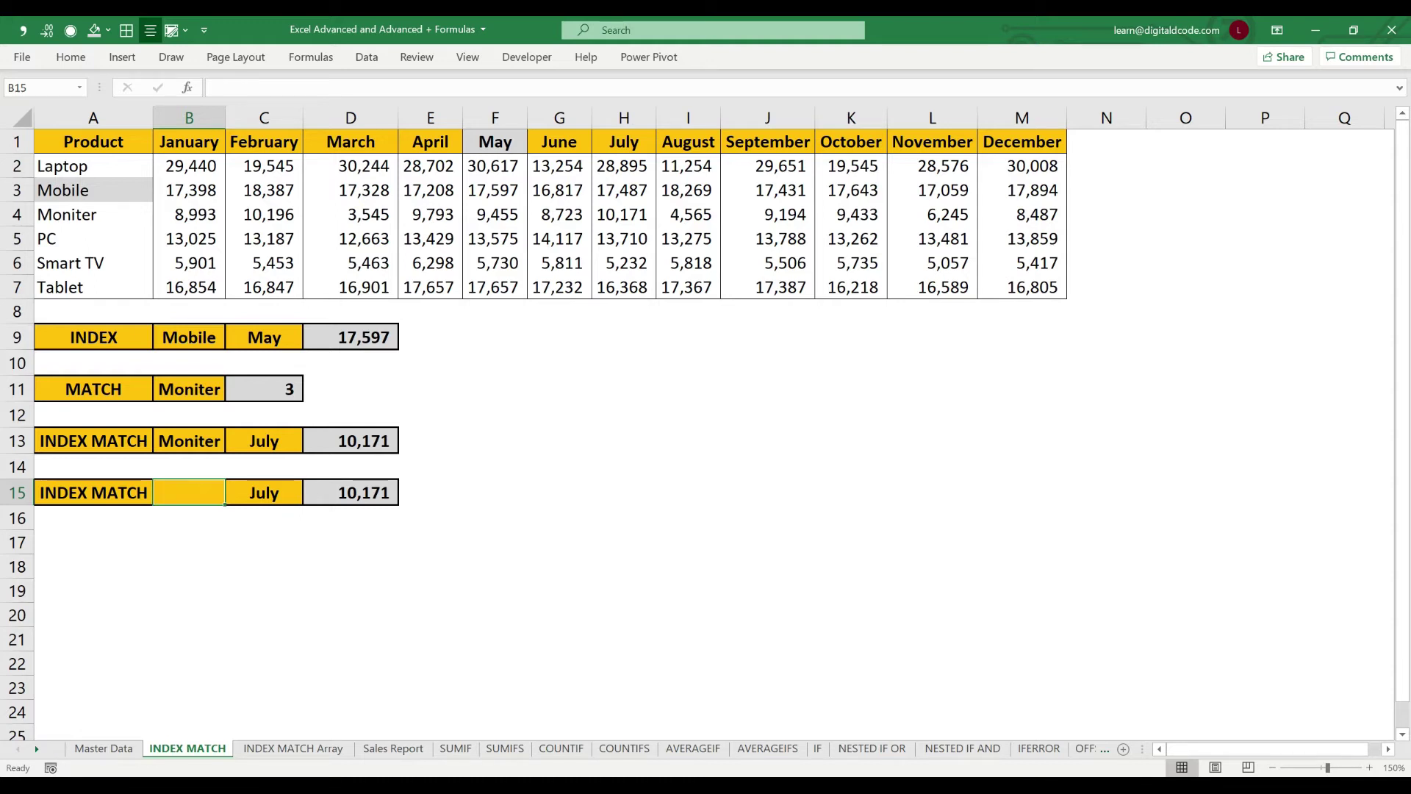
key(alt+a)
key(v)
key(v)
key(alt+a)
key(l)
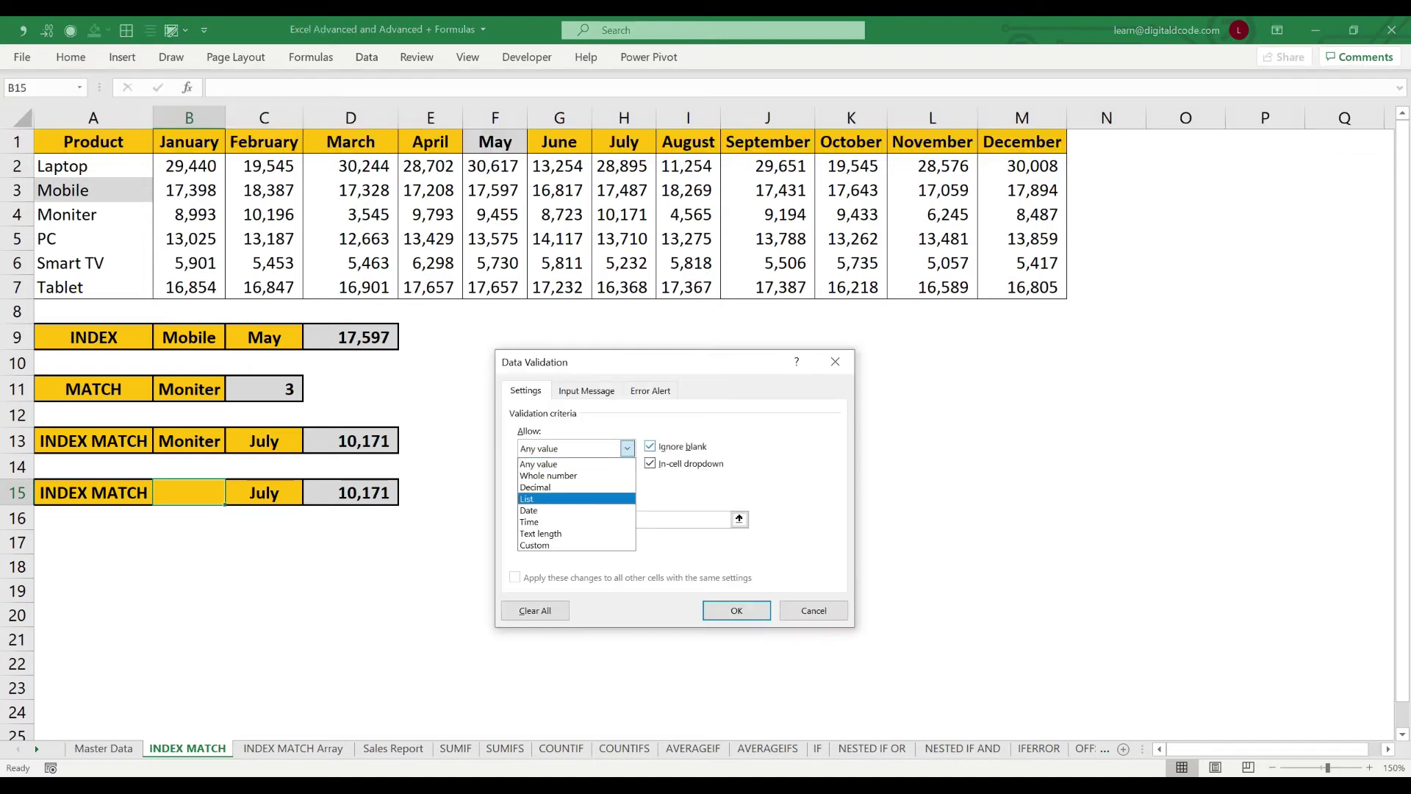
key(Escape)
key(Escape)
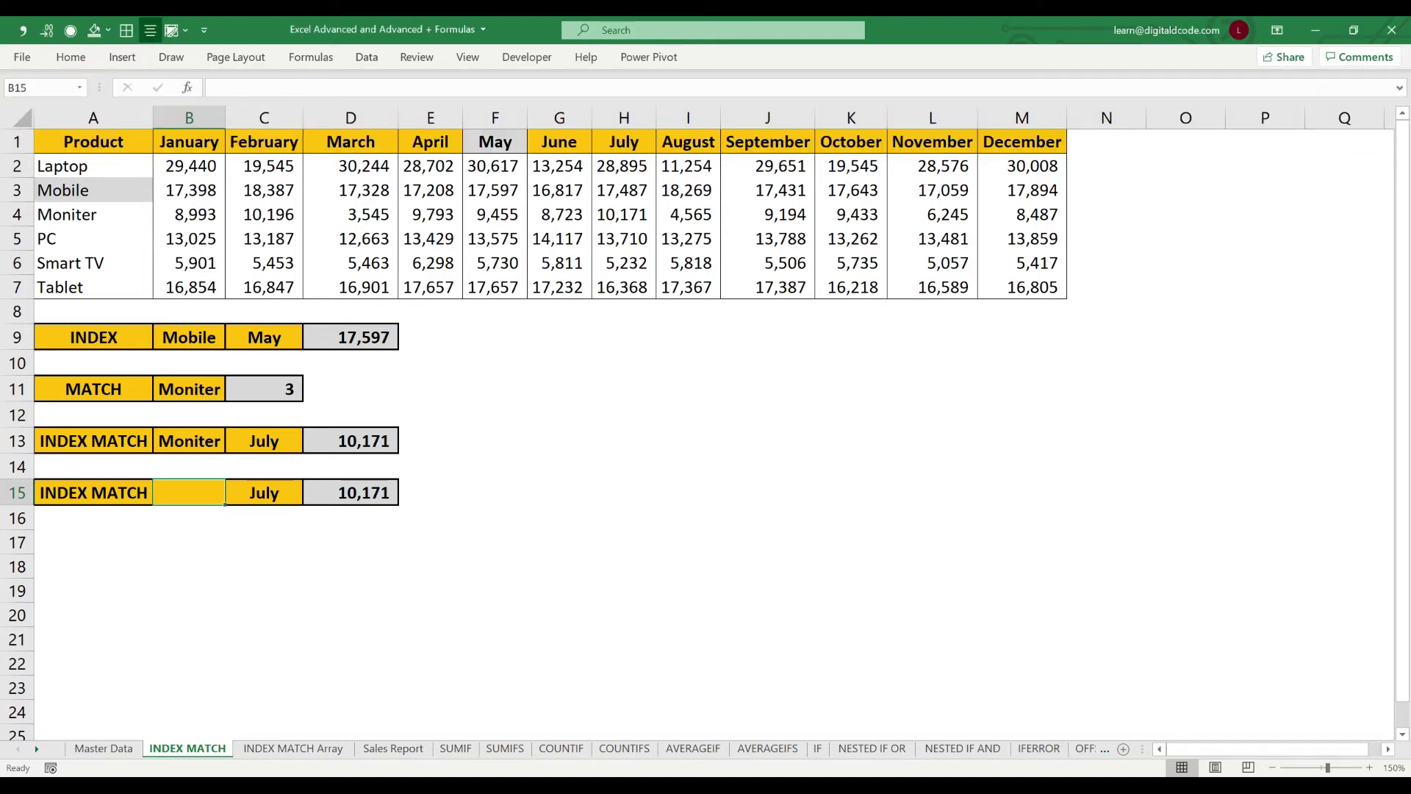
Step: Add data validation to B15 that allows a list with an in-cell dropdown sourced from the product names, =$A$2:$A$7
key(alt)
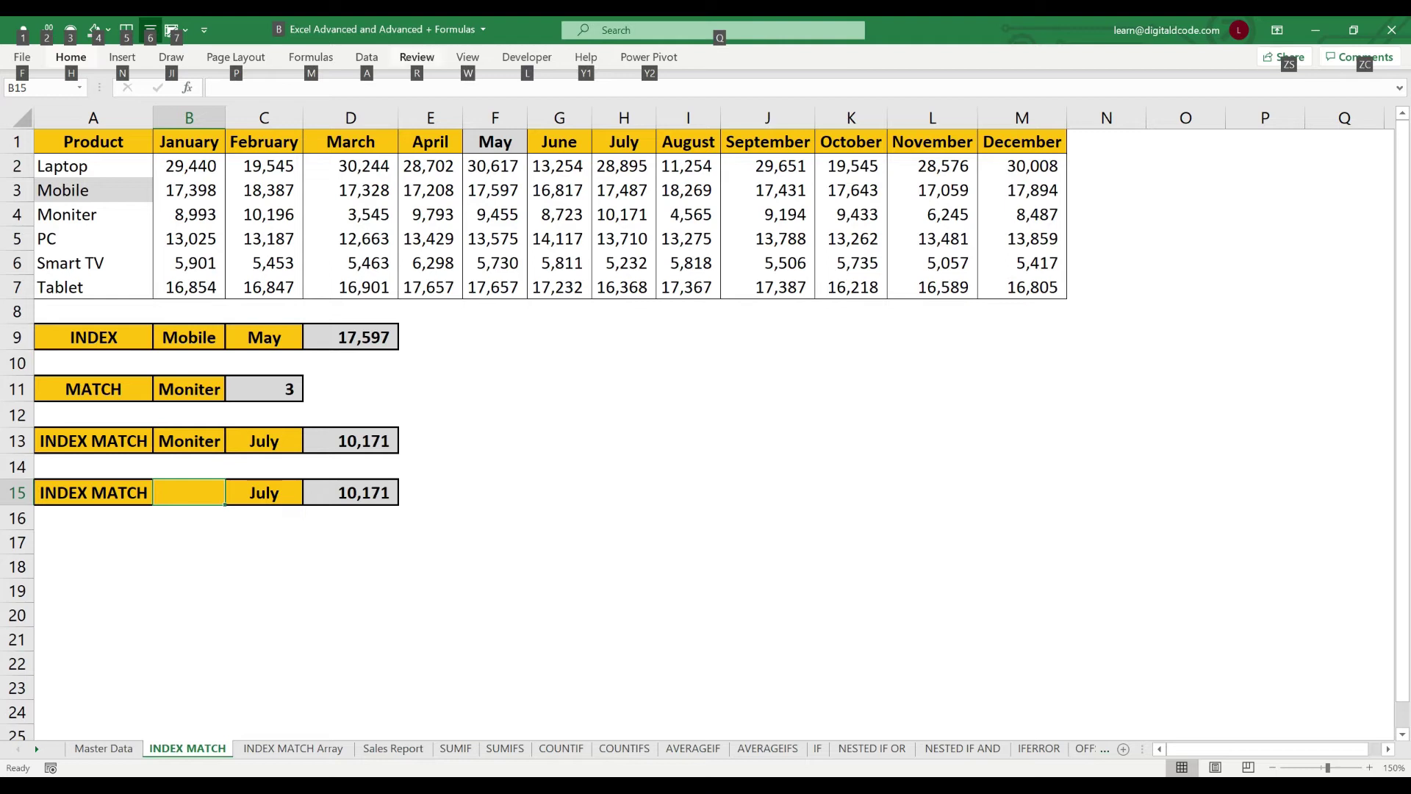
key(Escape)
click(367, 57)
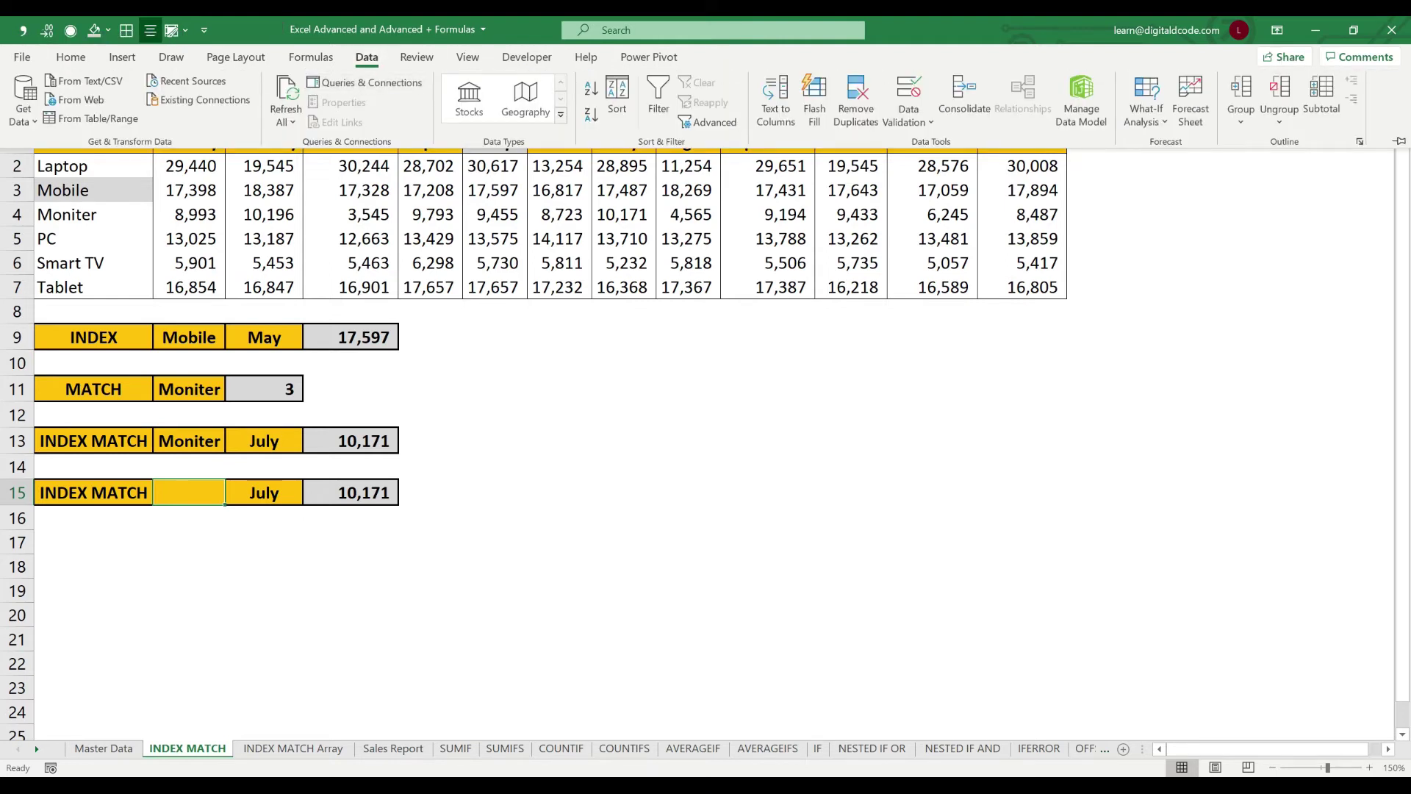
key(v)
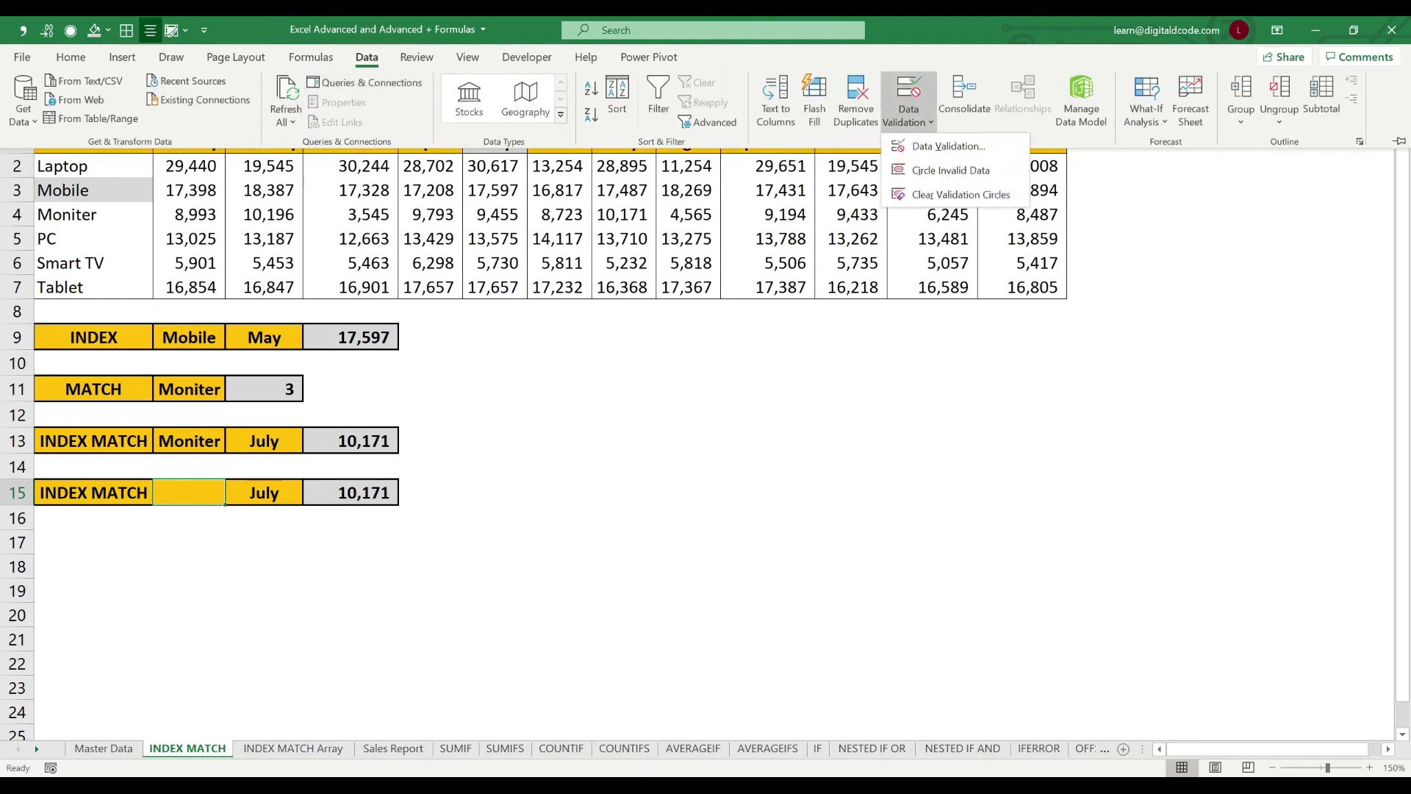
key(v)
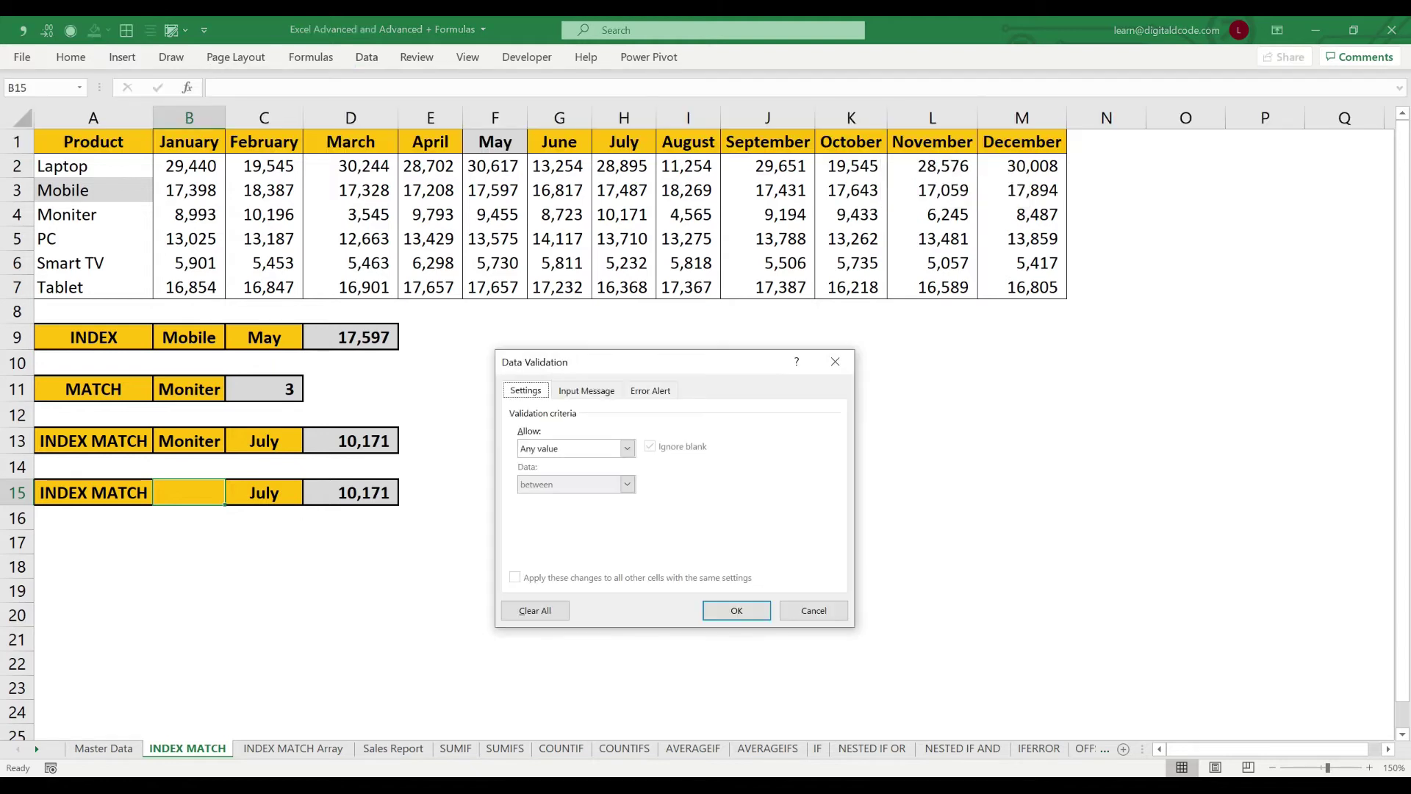
click(627, 448)
key(Return)
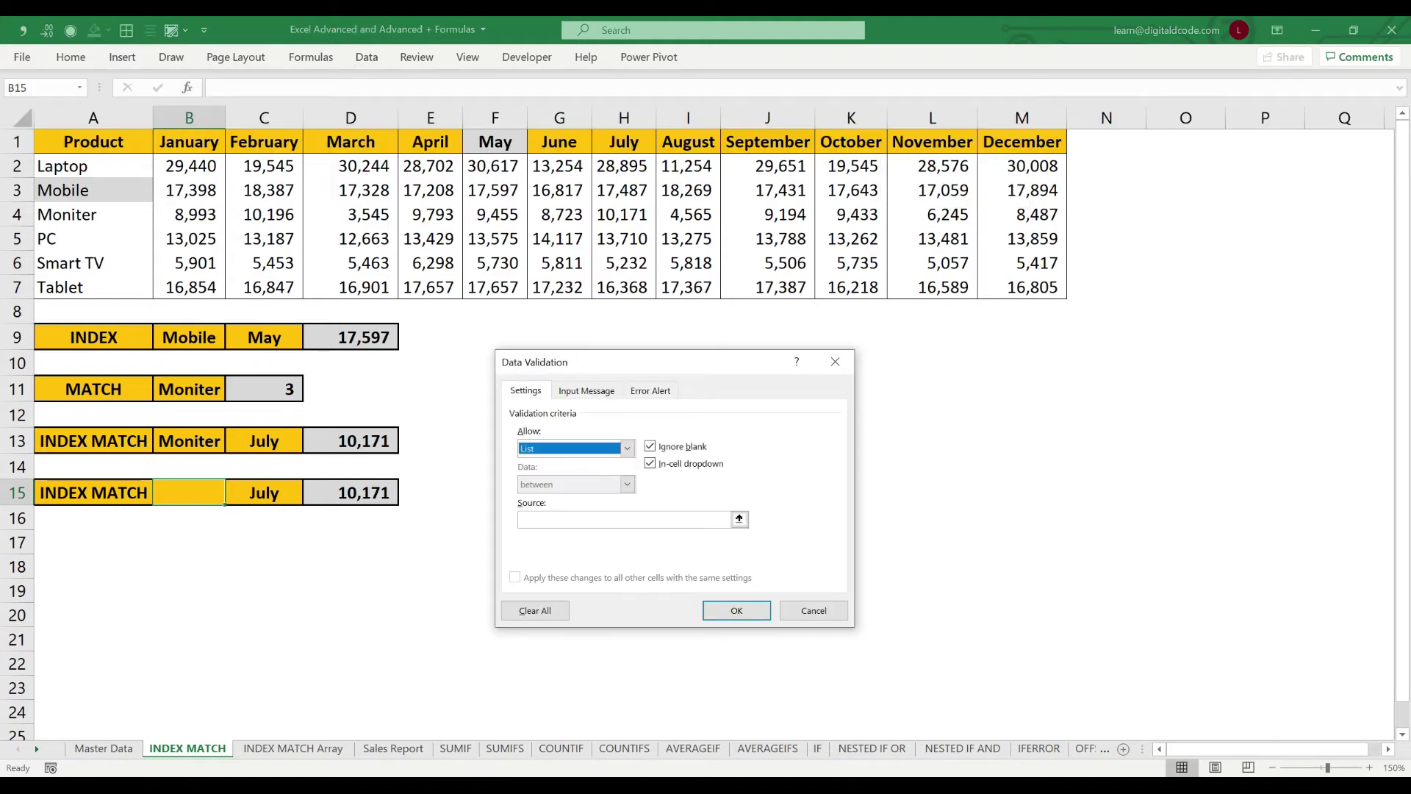
key(Tab)
text(=)
drag(94, 166, 94, 288)
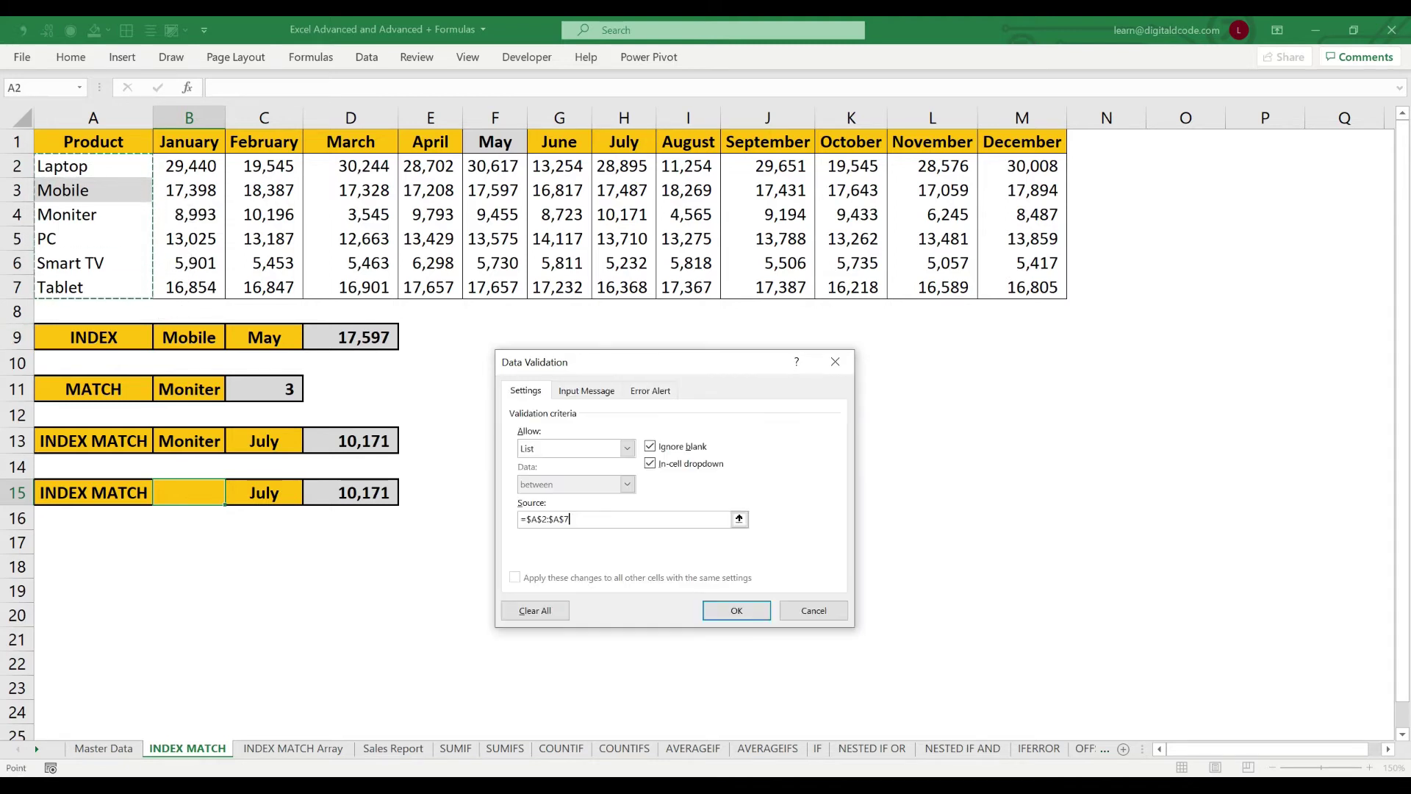
key(Return)
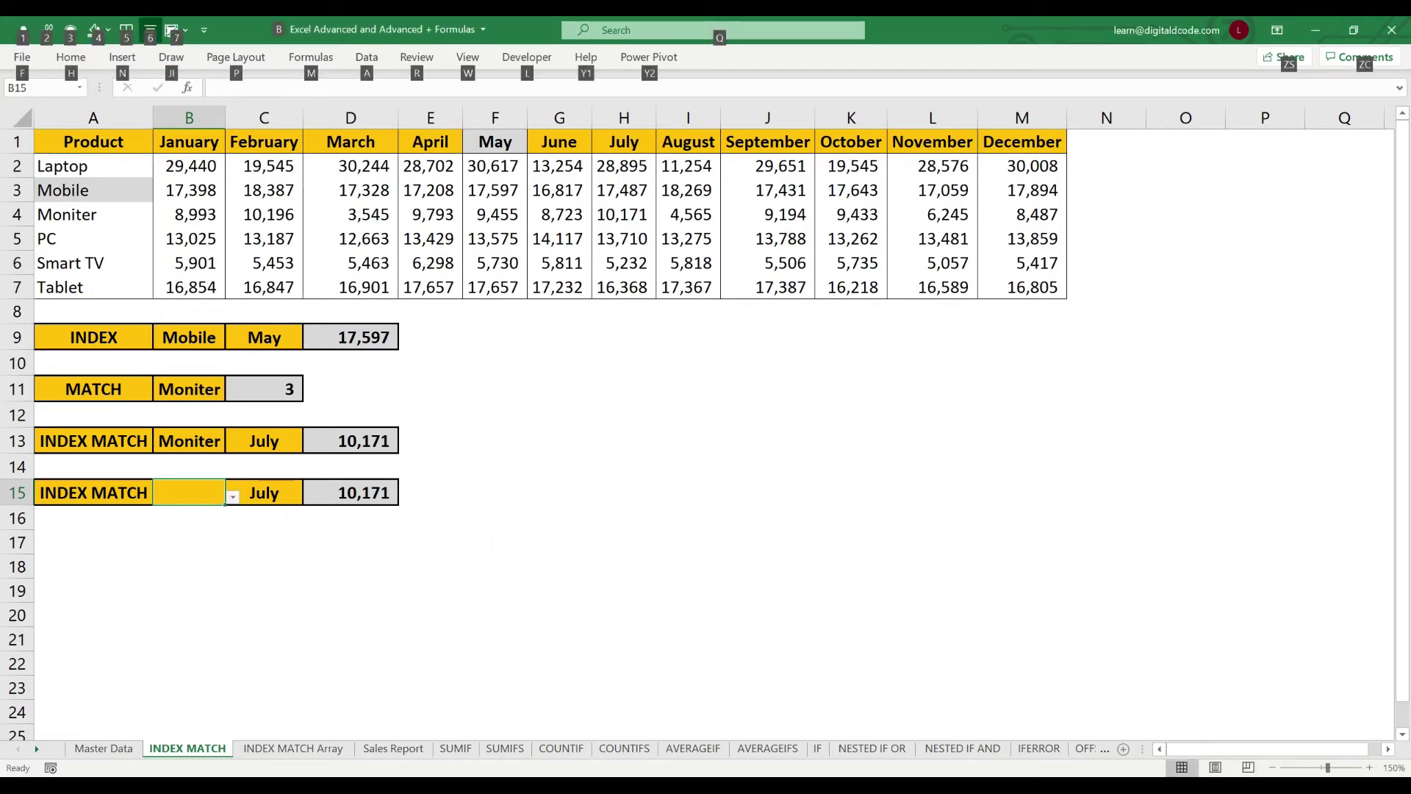
Step: Try Laptop from the product dropdown in B15, and set the cell to Moniter
key(alt+Down)
key(Down)
key(Escape)
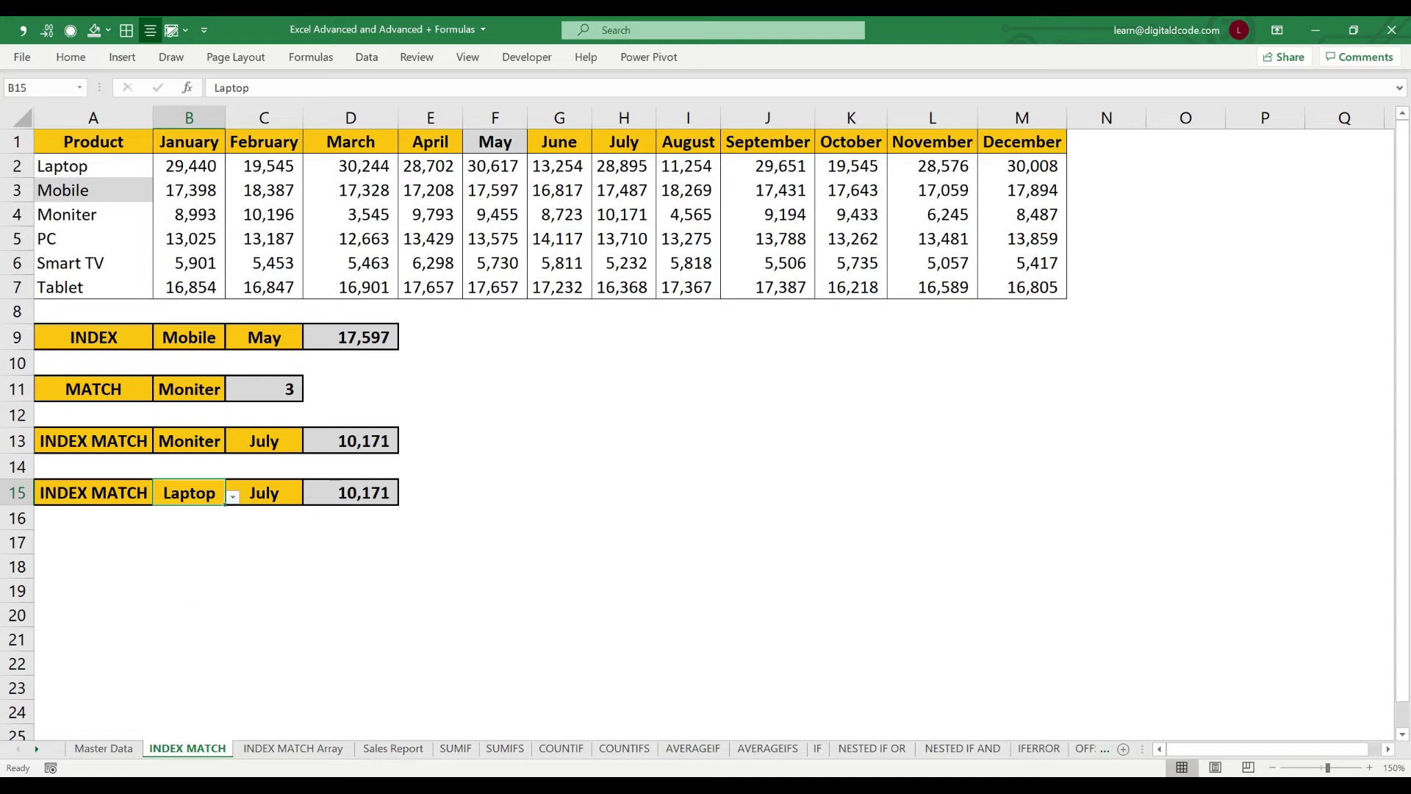
key(alt+Down)
key(Down)
key(Down)
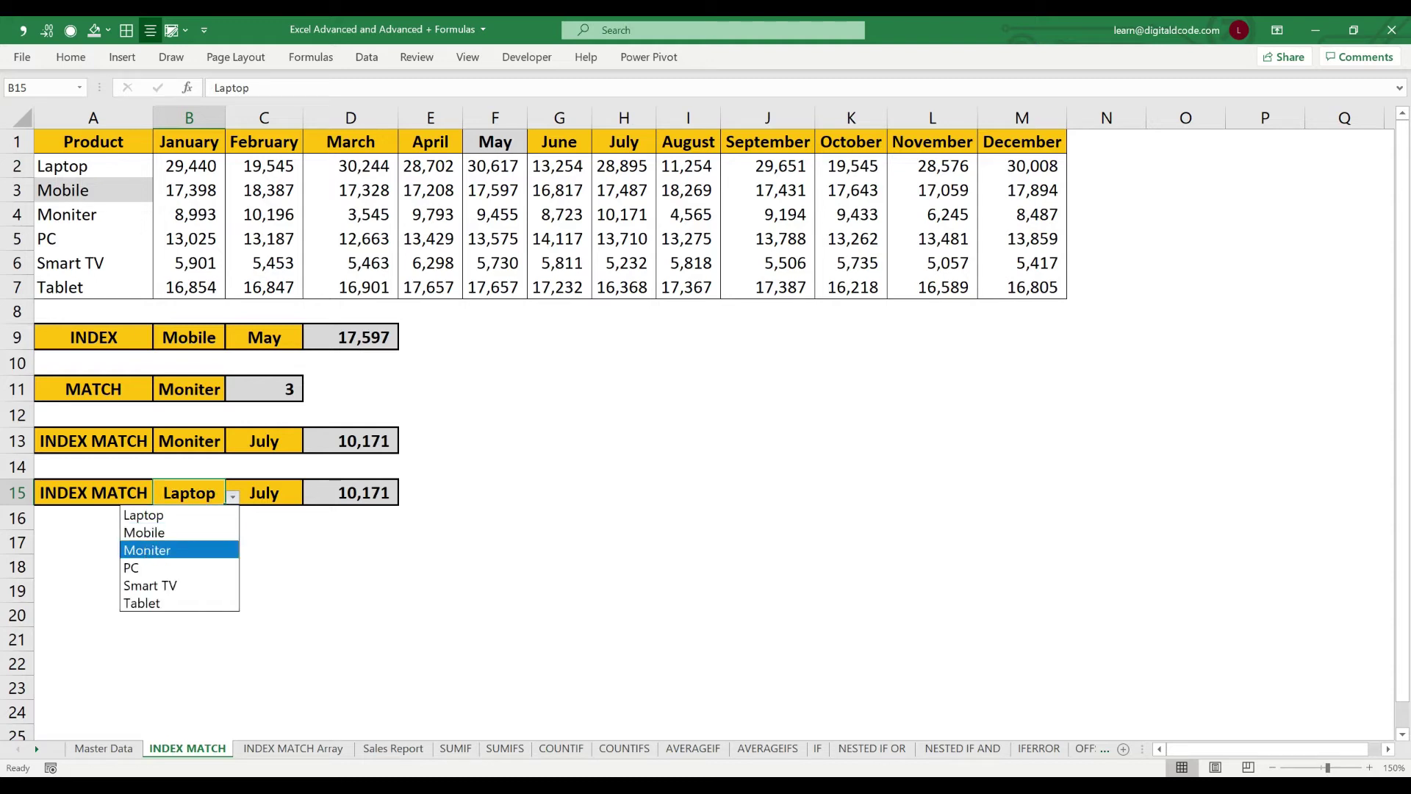
key(Return)
Step: Clear the month from C15 and give the cell list data validation sourced from the month headers, =$B$1:$M$1
key(Right)
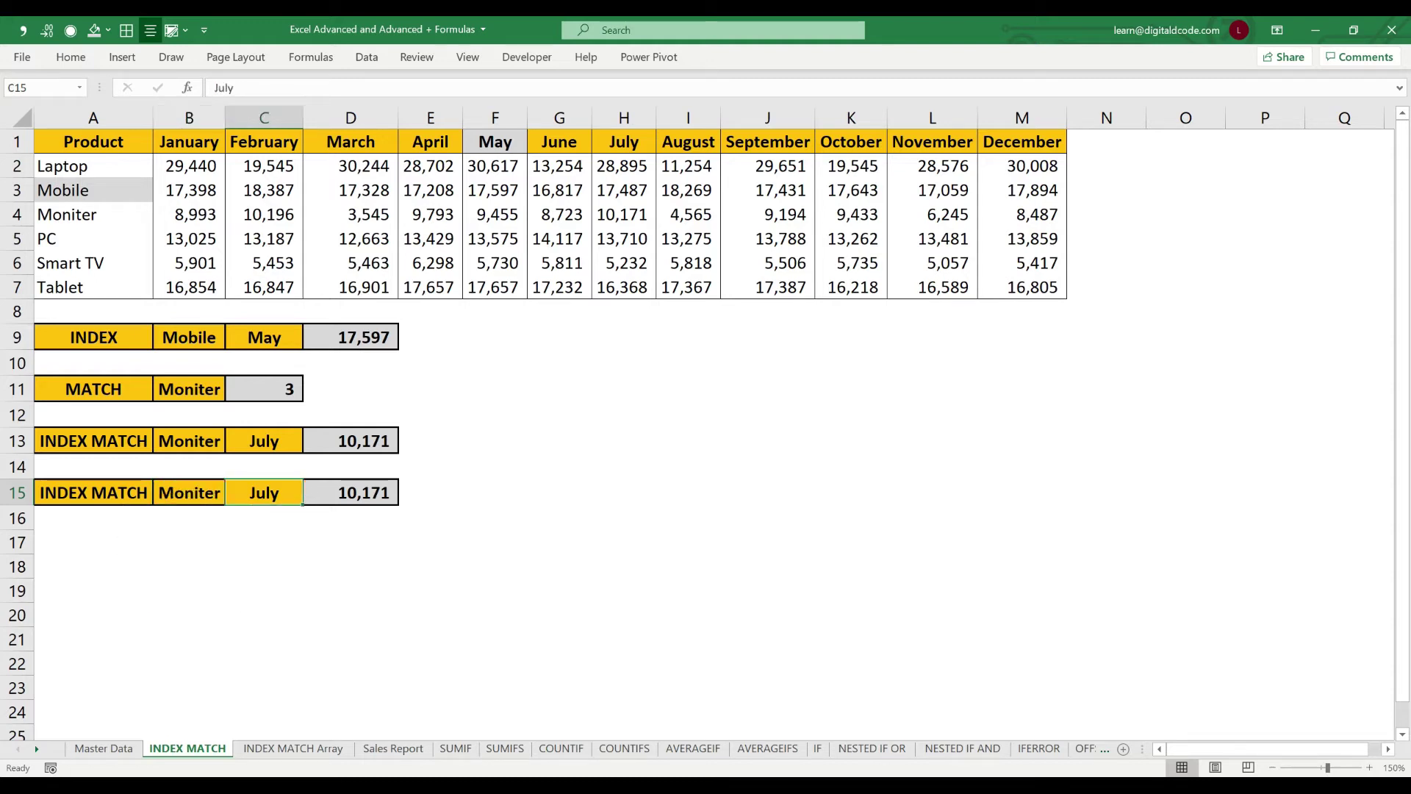
key(Delete)
click(366, 56)
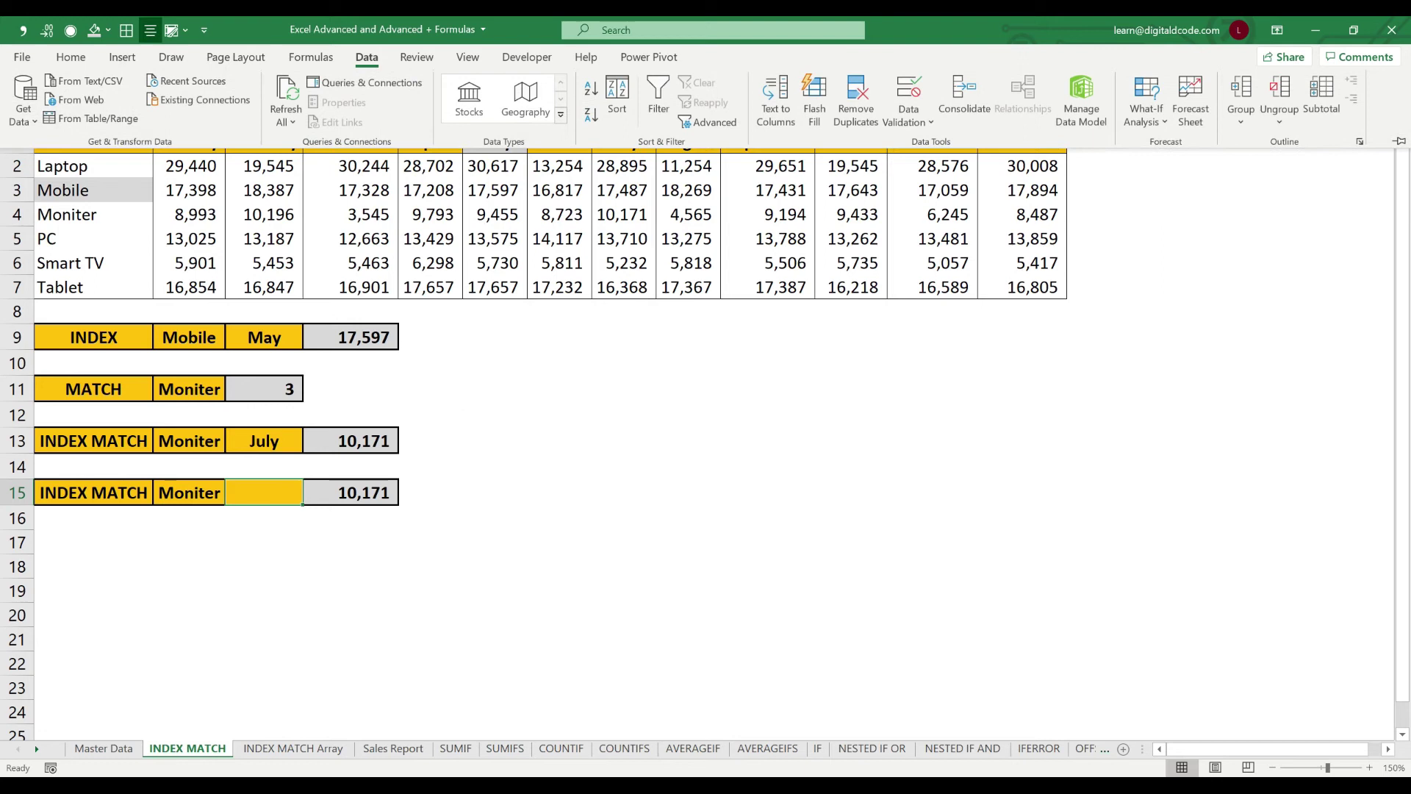
click(909, 118)
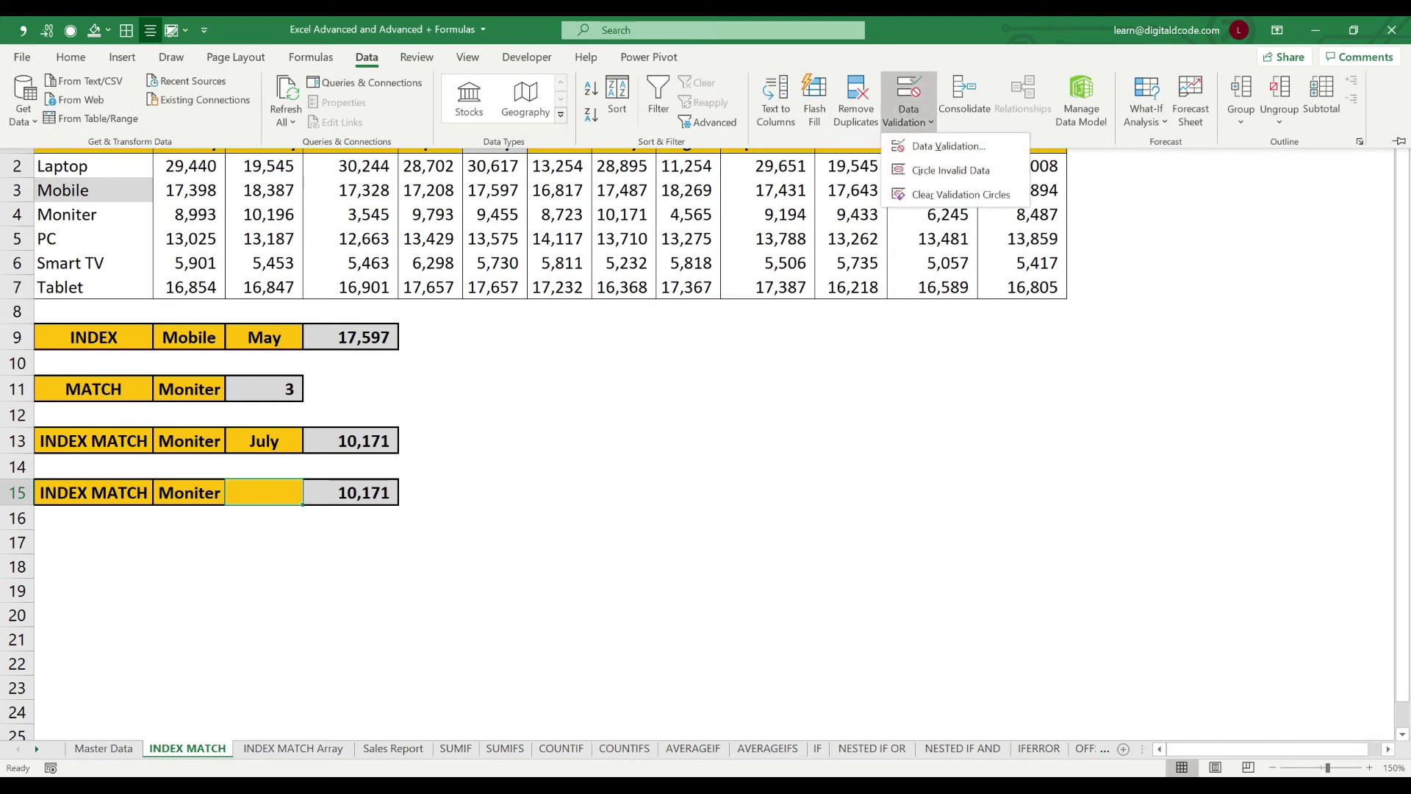
click(948, 146)
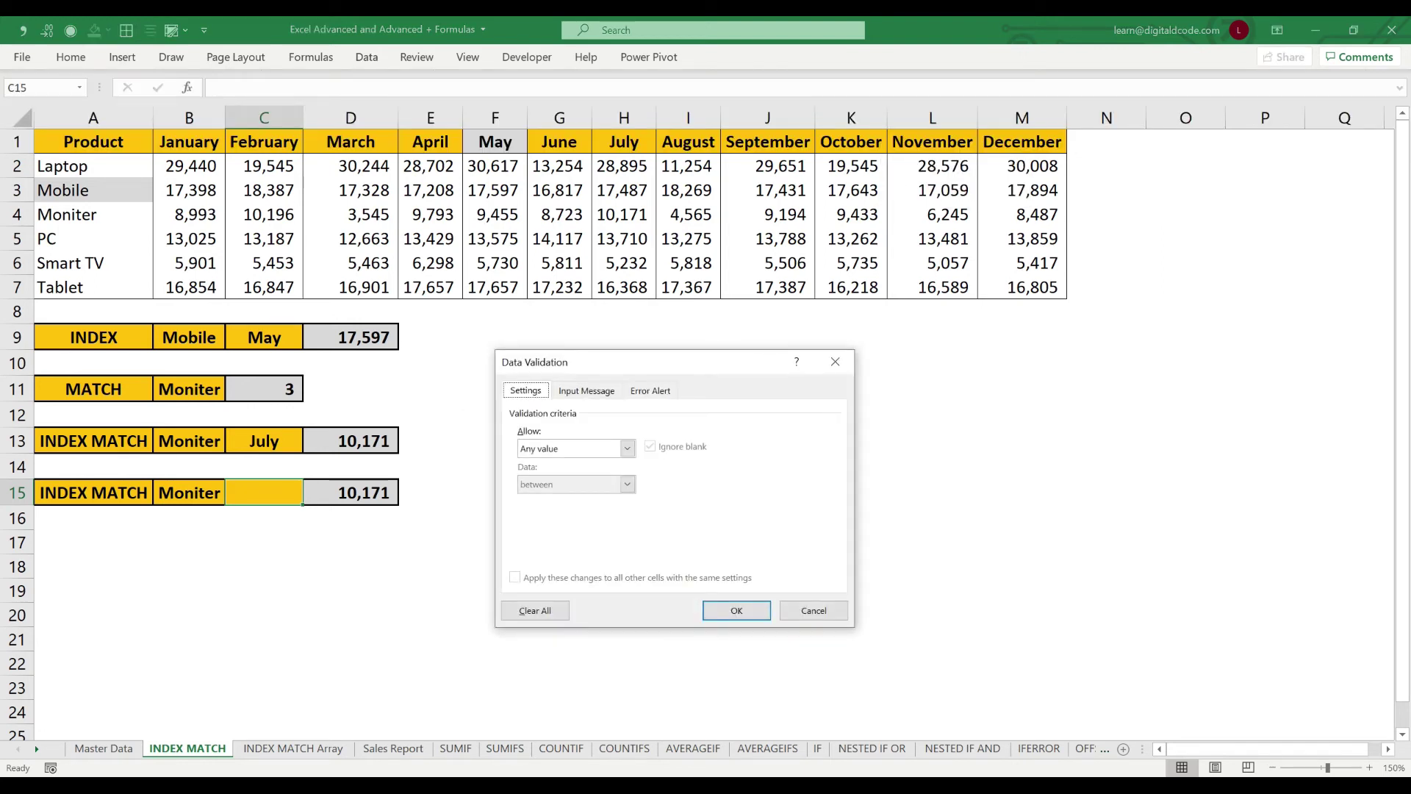
click(627, 448)
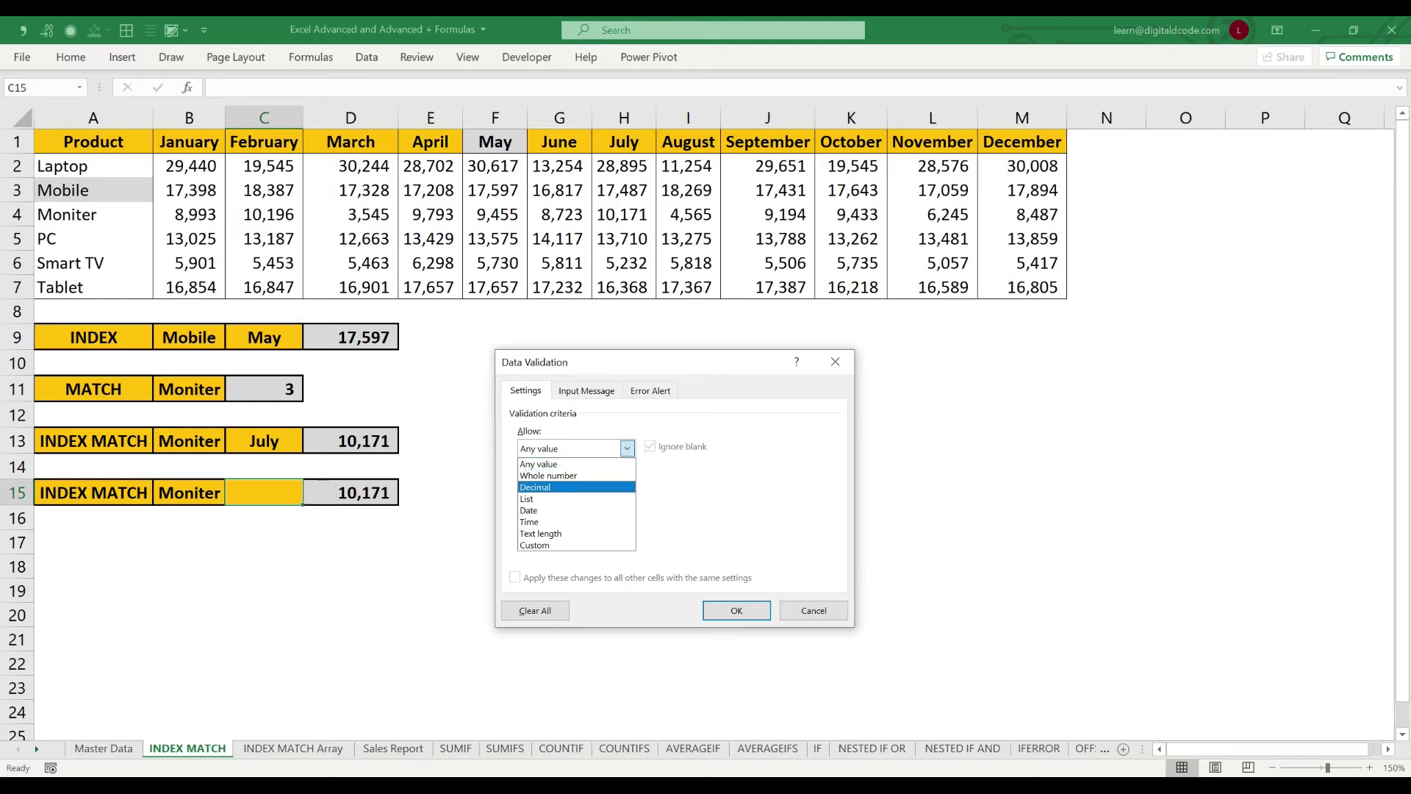
key(Down)
key(Return)
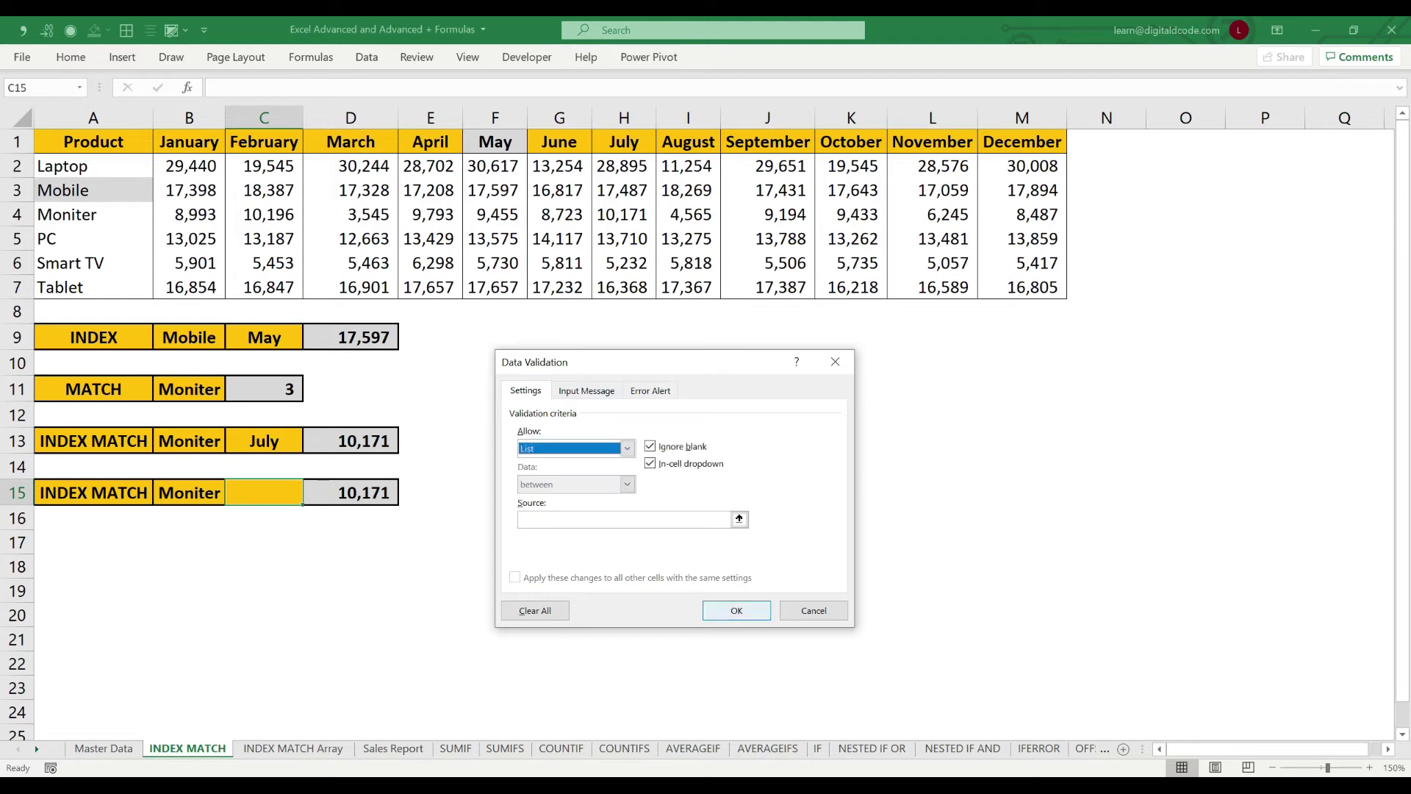
click(624, 519)
drag(189, 142, 1062, 147)
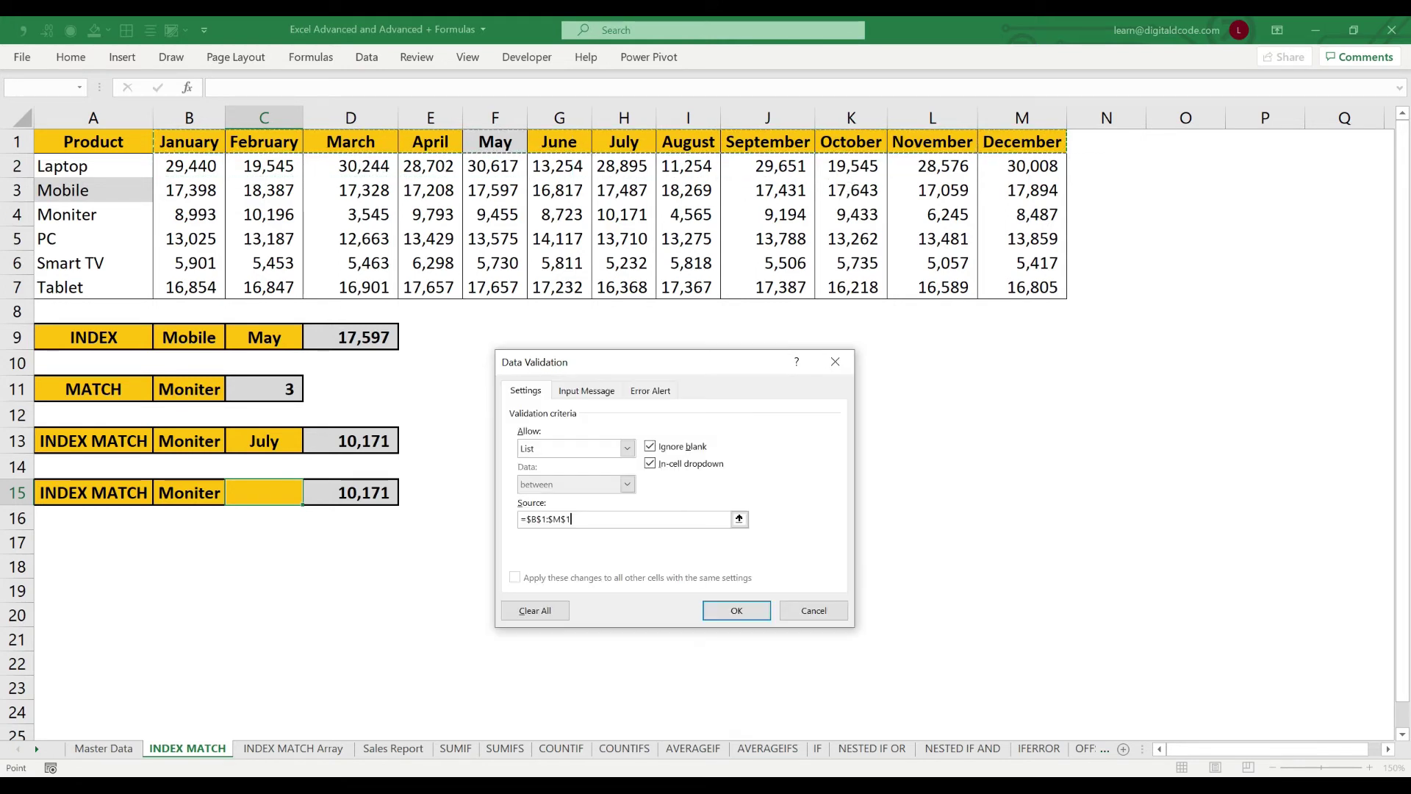
key(Return)
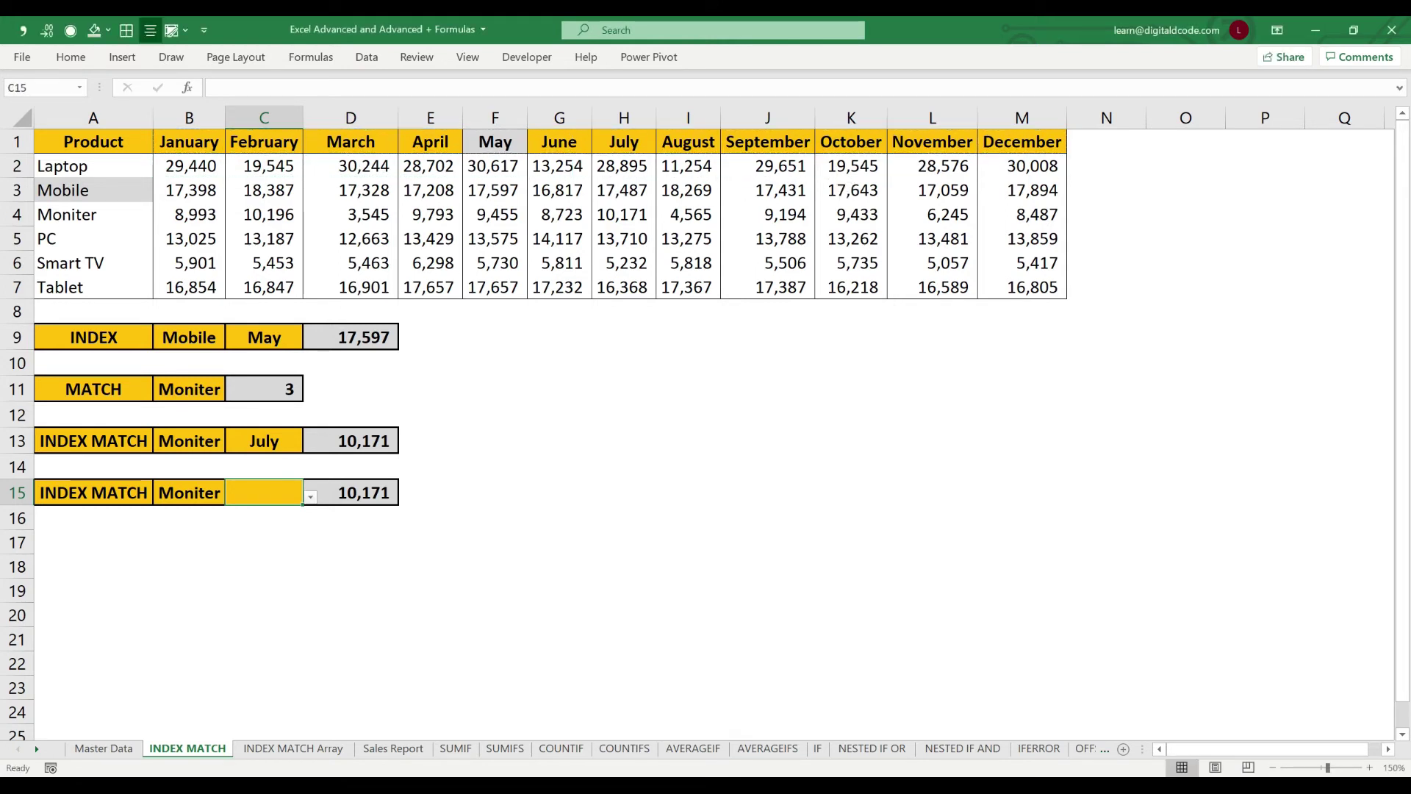
Step: Choose February from the month dropdown in C15
key(alt+Down)
key(Down)
key(Return)
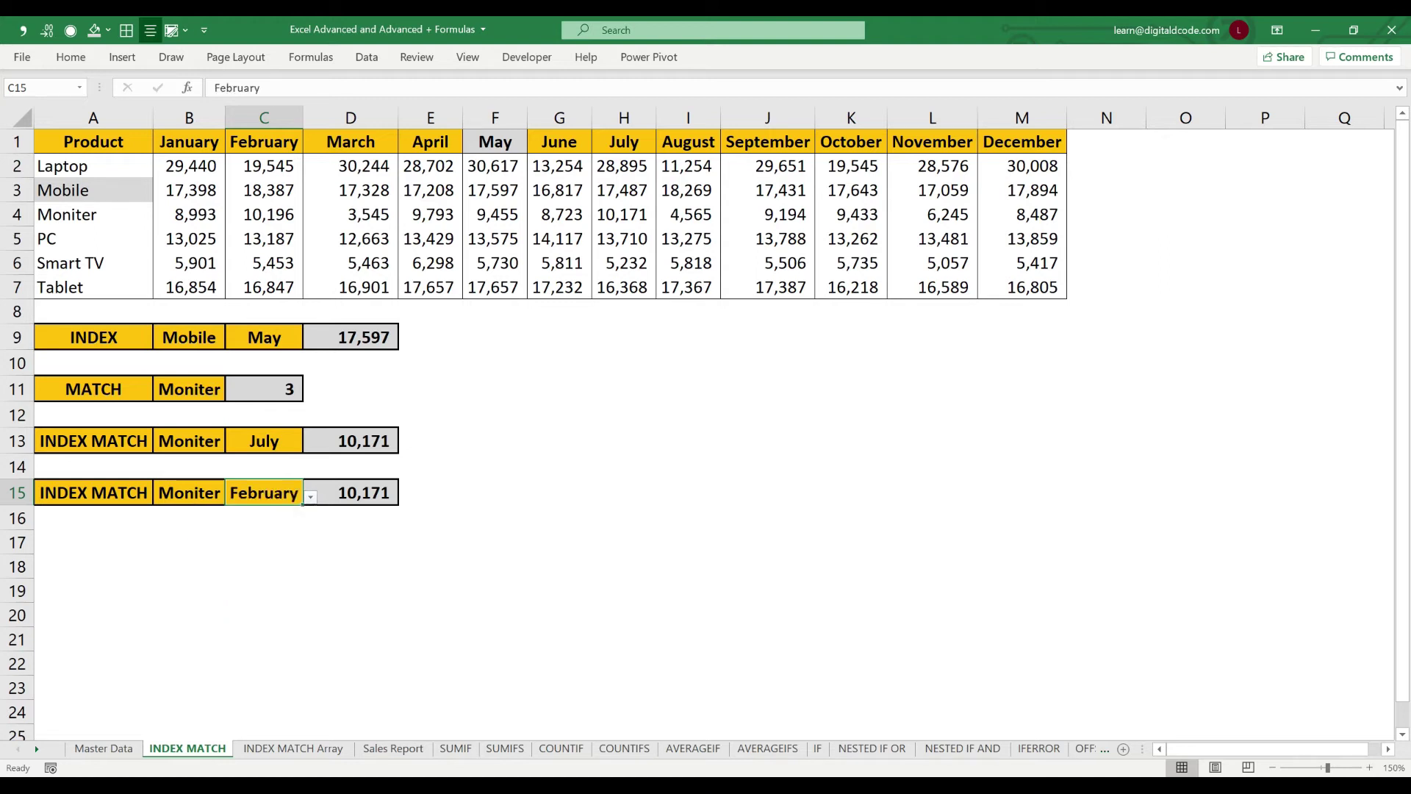
Step: Inspect the lookup formula in D15 and delete it from the cell
key(Right)
key(F2)
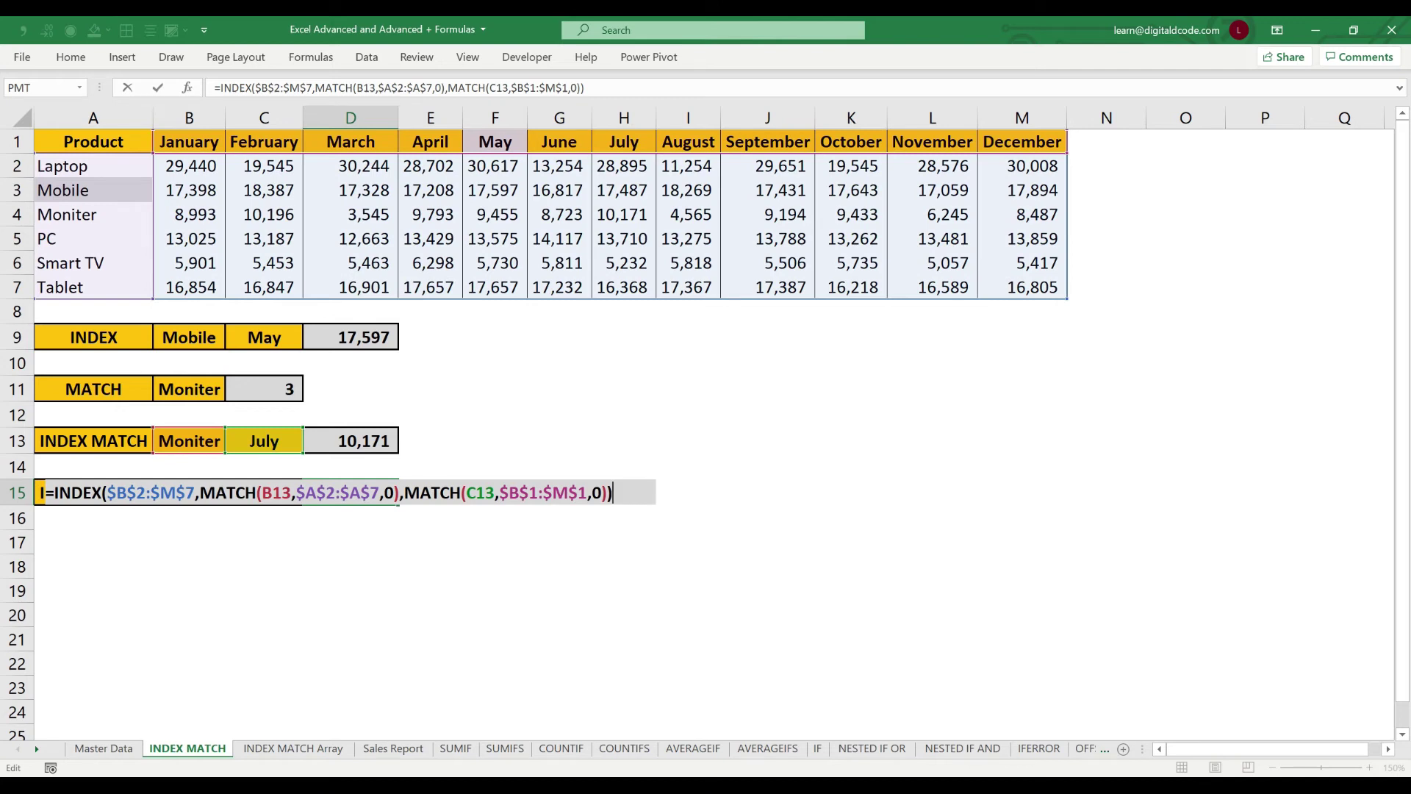
key(Escape)
key(Delete)
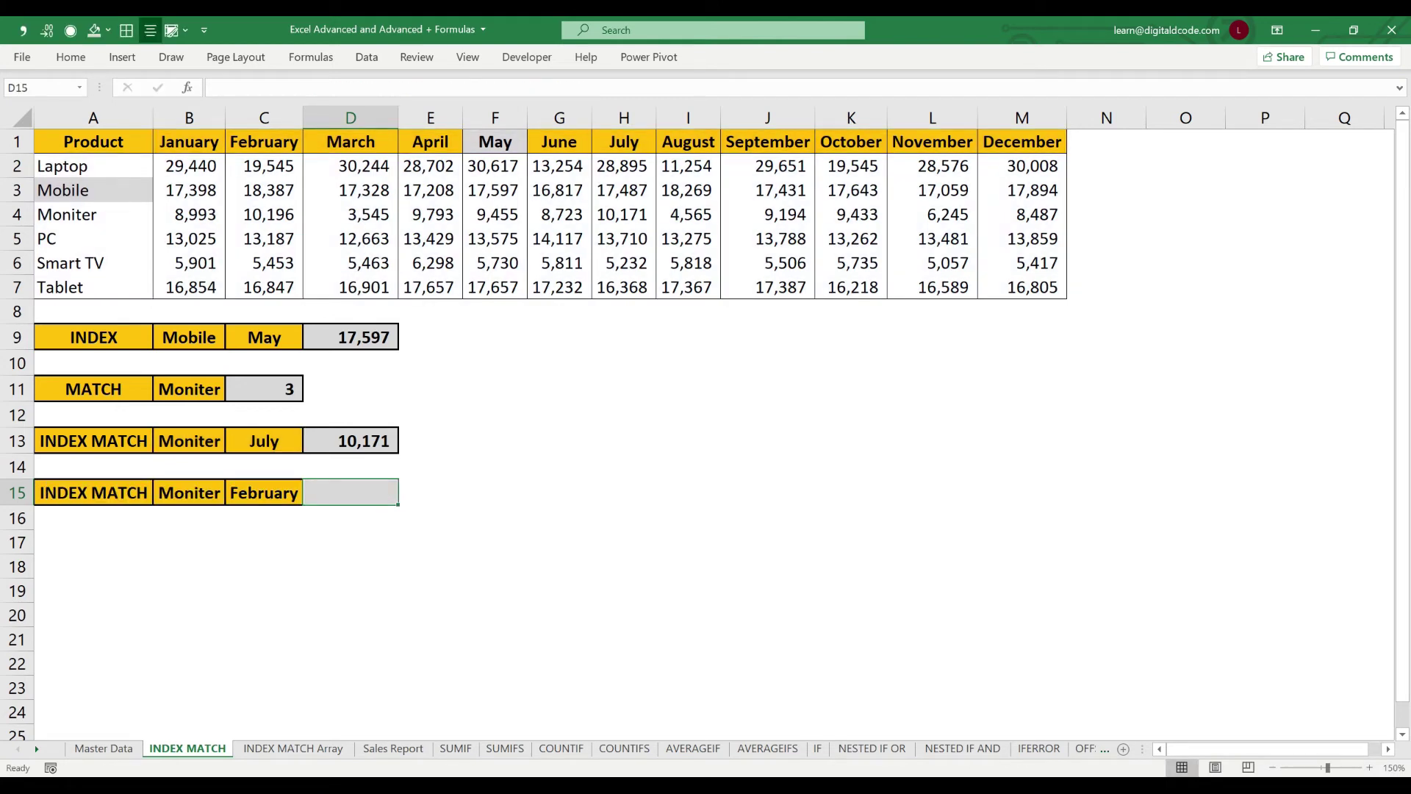
text(=ind)
key(Tab)
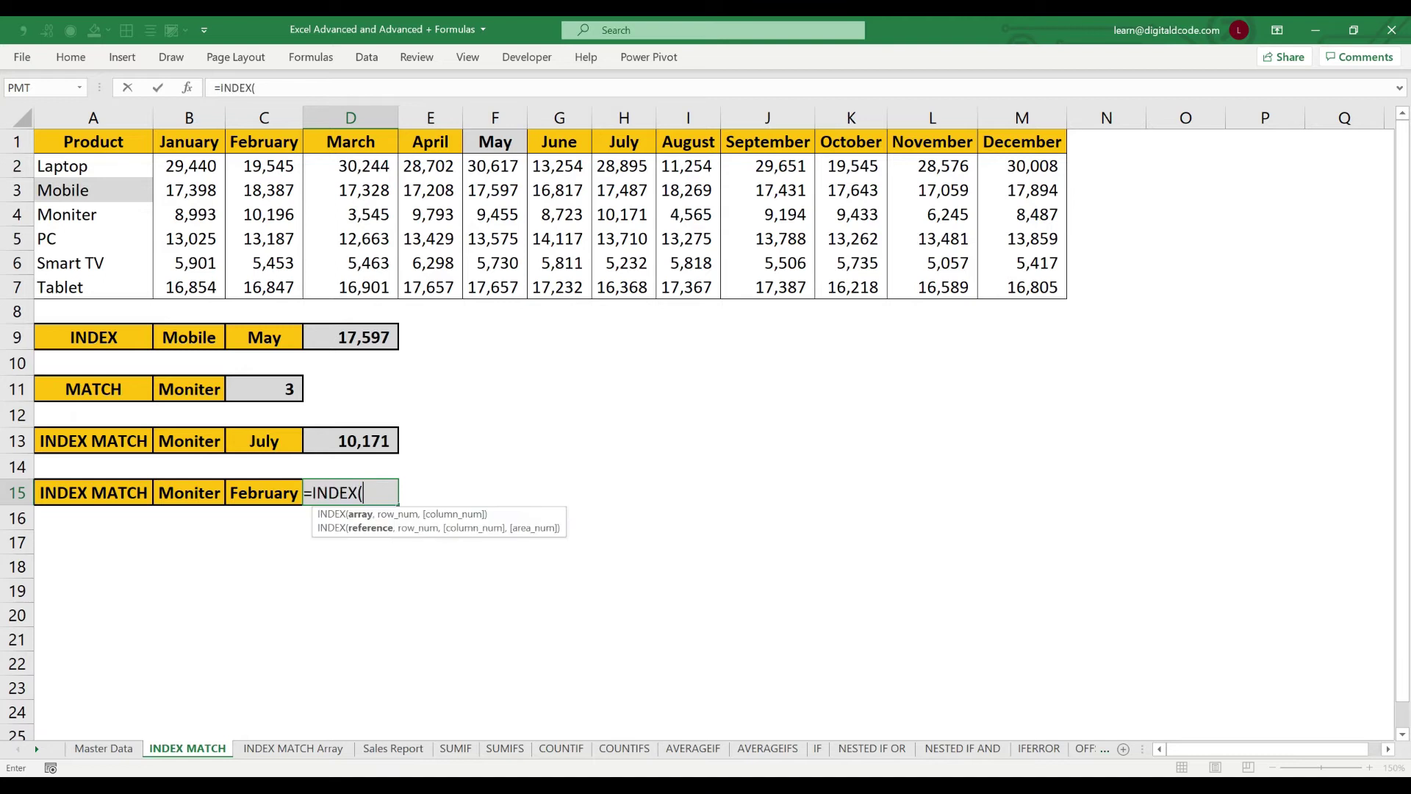
key(Home)
key(ctrl+Home)
key(Right)
key(Down)
key(ctrl+shift+Right)
key(ctrl+shift+Down)
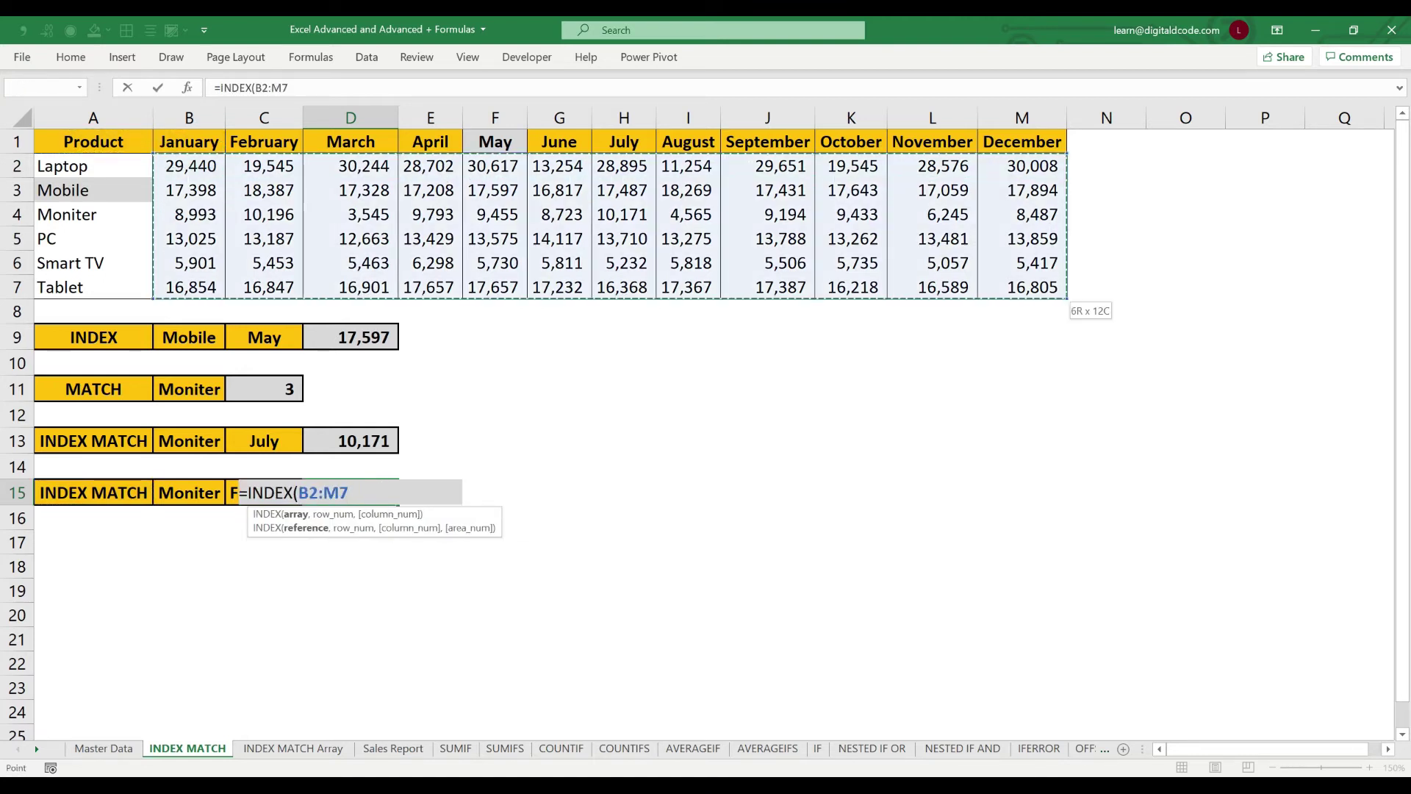
key(F4)
text(,)
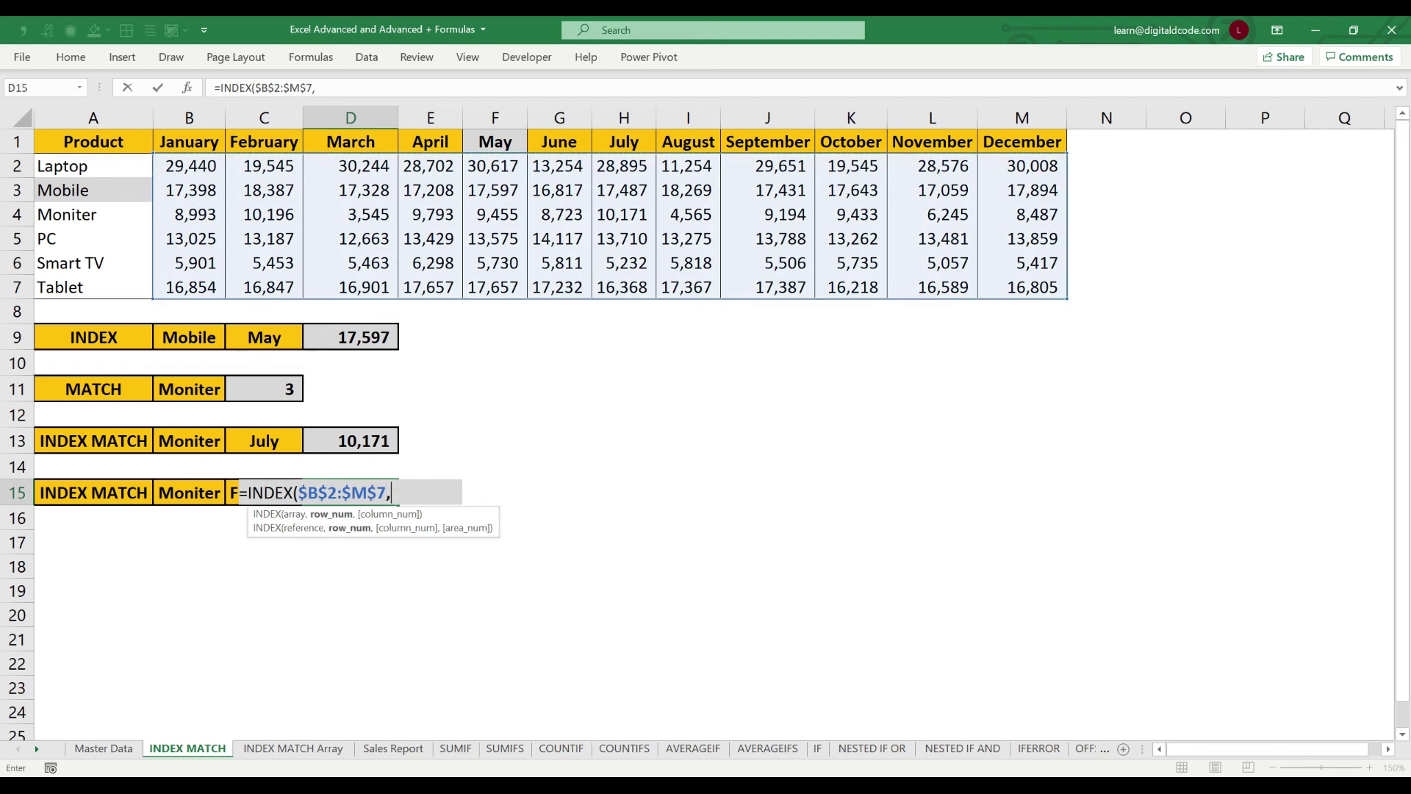
text(mat)
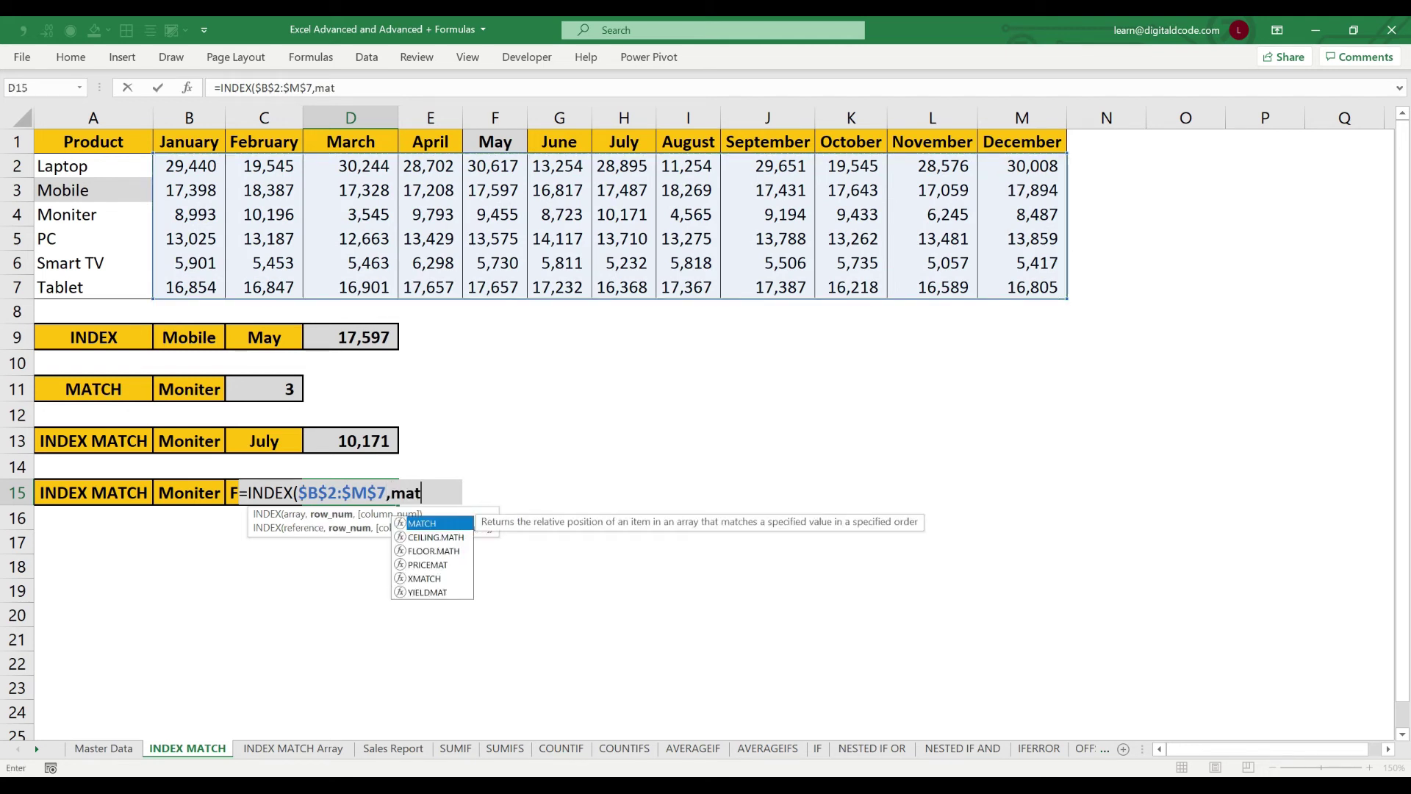
key(Tab)
key(Left)
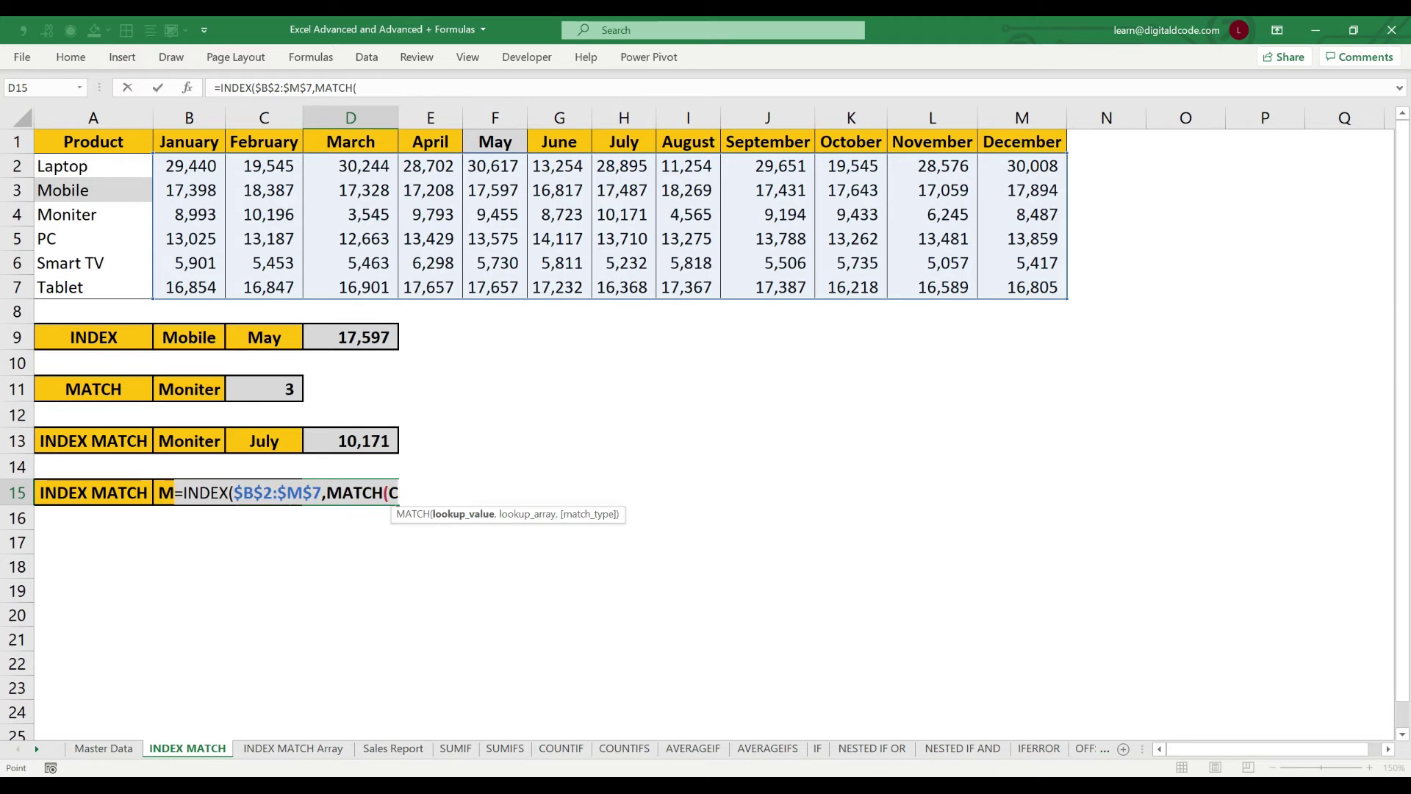
key(Down)
key(Down)
key(Up)
key(Up)
key(BackSpace)
key(BackSpace)
key(BackSpace)
key(BackSpace)
key(BackSpace)
key(BackSpace)
key(BackSpace)
key(BackSpace)
key(BackSpace)
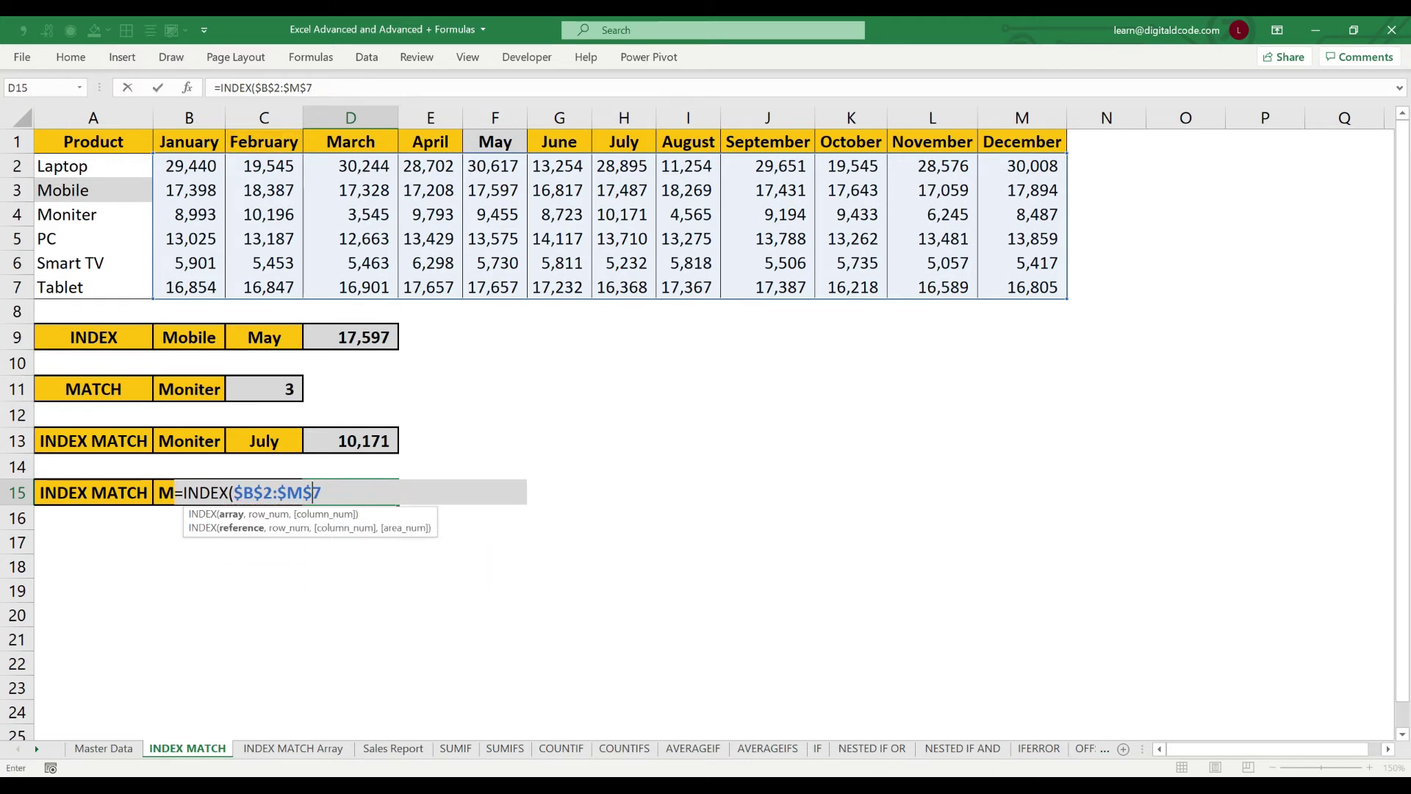
key(Escape)
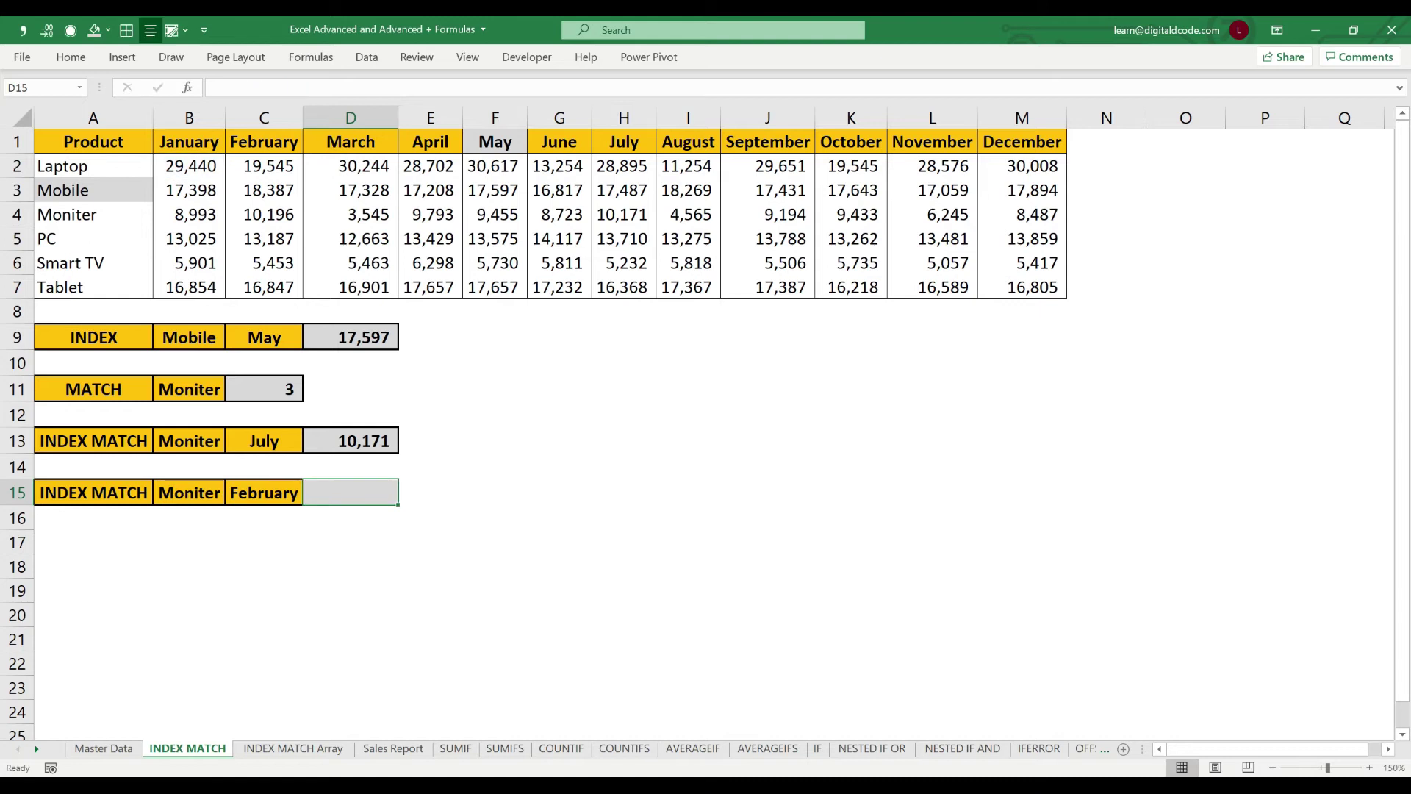
Step: Begin an INDEX formula in D15 with the sales figures as the absolute array $B$2:$M$7
text(=INDEX()
key(ctrl+Home)
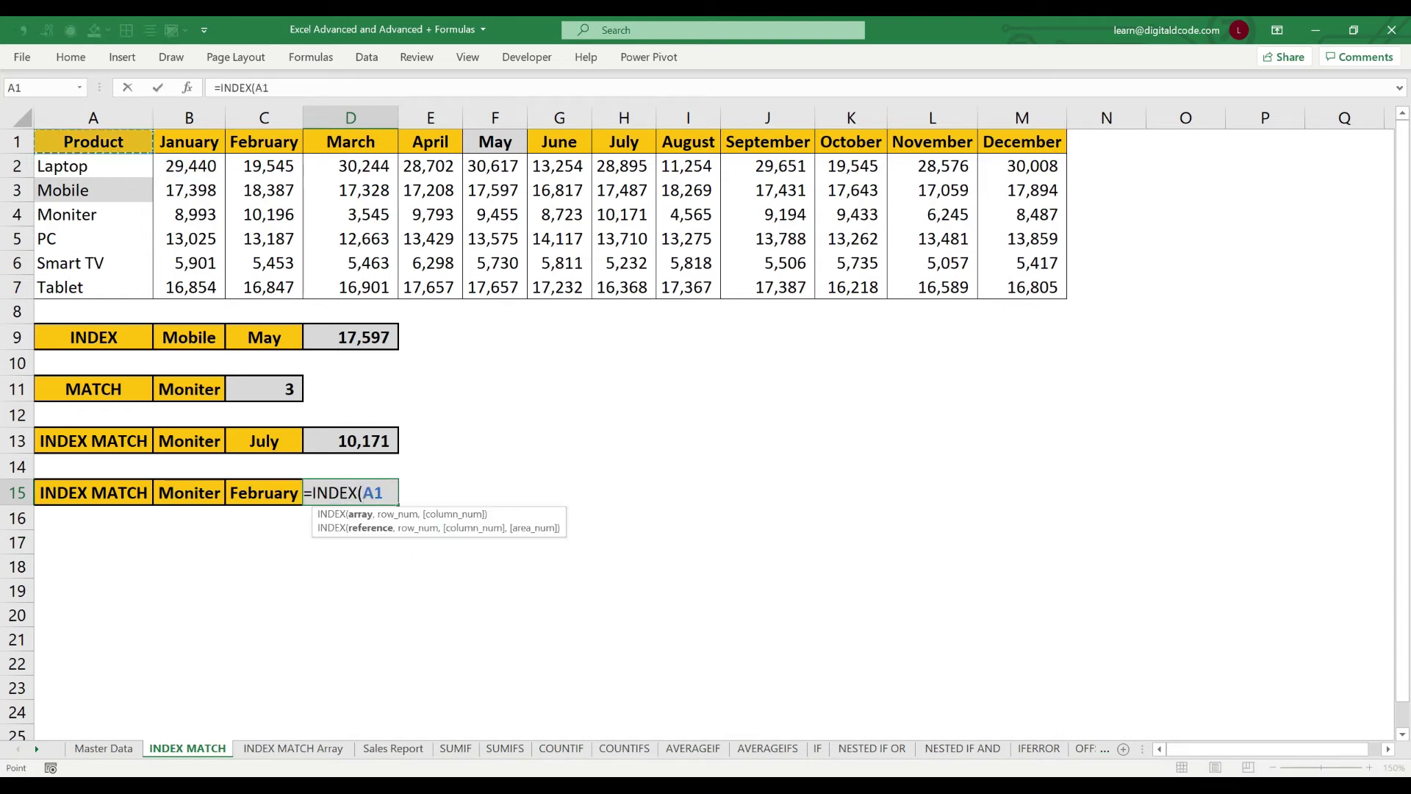
key(Down)
drag(189, 165, 1058, 289)
key(F4)
Step: Add a MATCH for the row number that looks up B15 in $A$2:$A$7 with match type 0
text(,mat)
key(Tab)
key(Left)
key(Left)
text(,)
key(ctrl+Home)
key(Down)
key(ctrl+shift+Down)
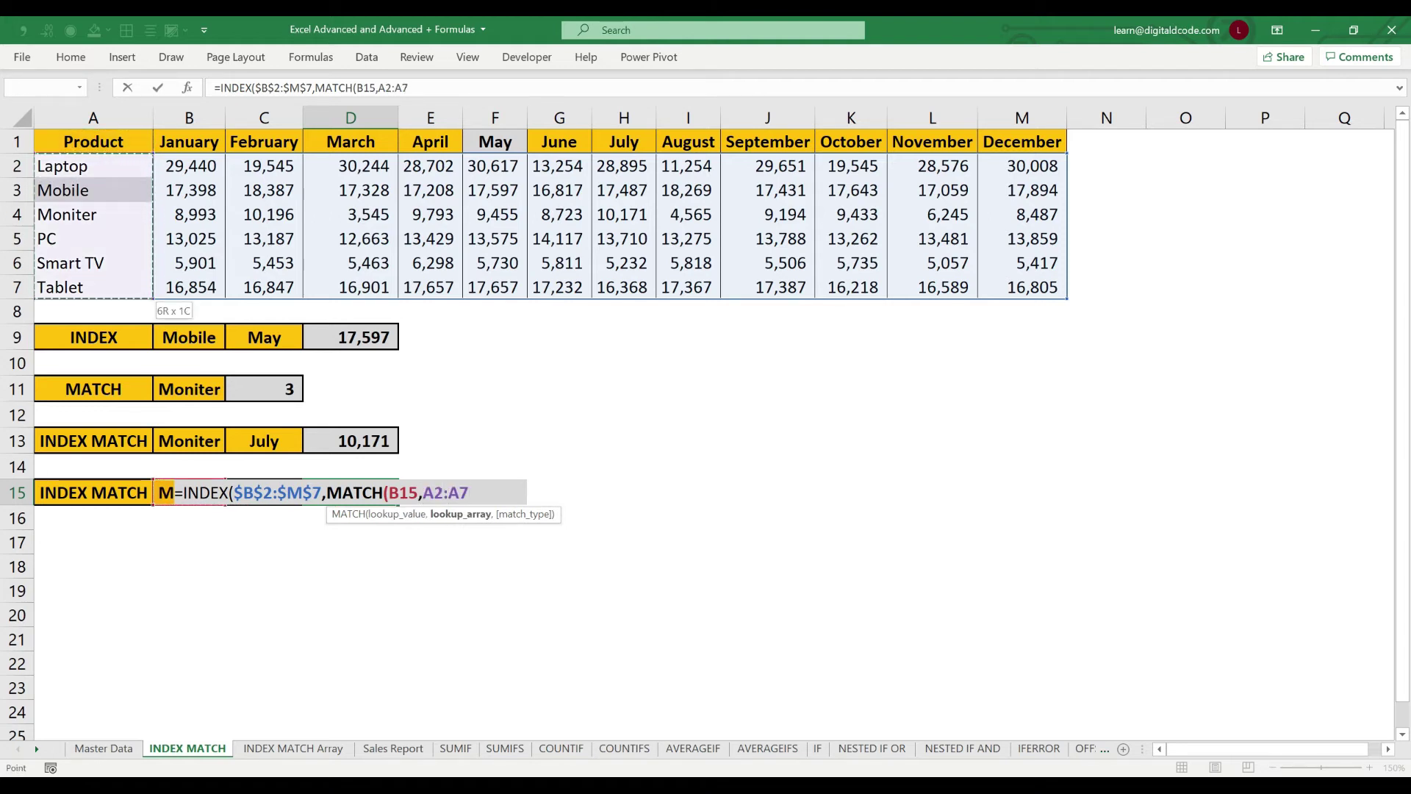
key(F4)
text(,)
text(0)
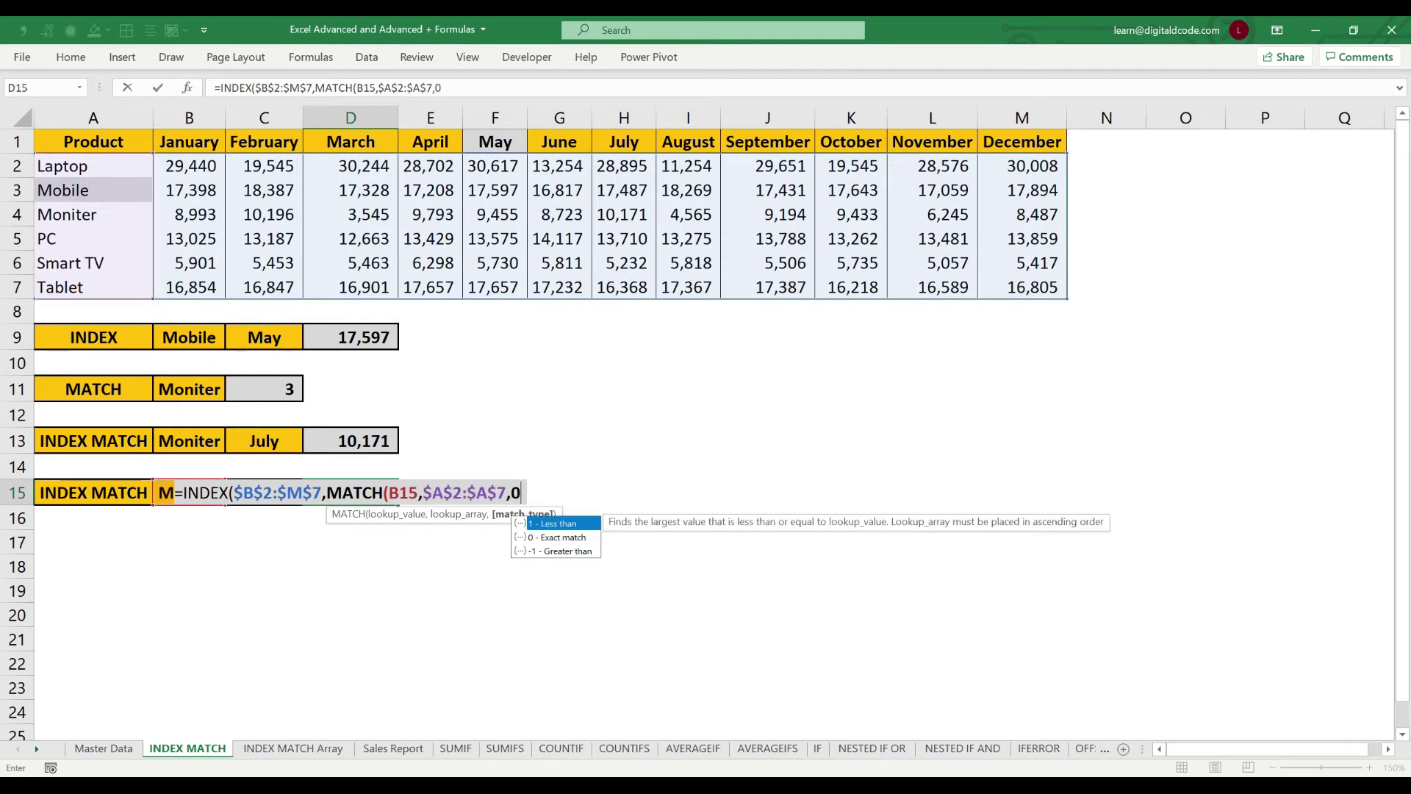
Step: Add a second MATCH to the D15 formula for the column number, with C15 as its lookup value
text(),mat)
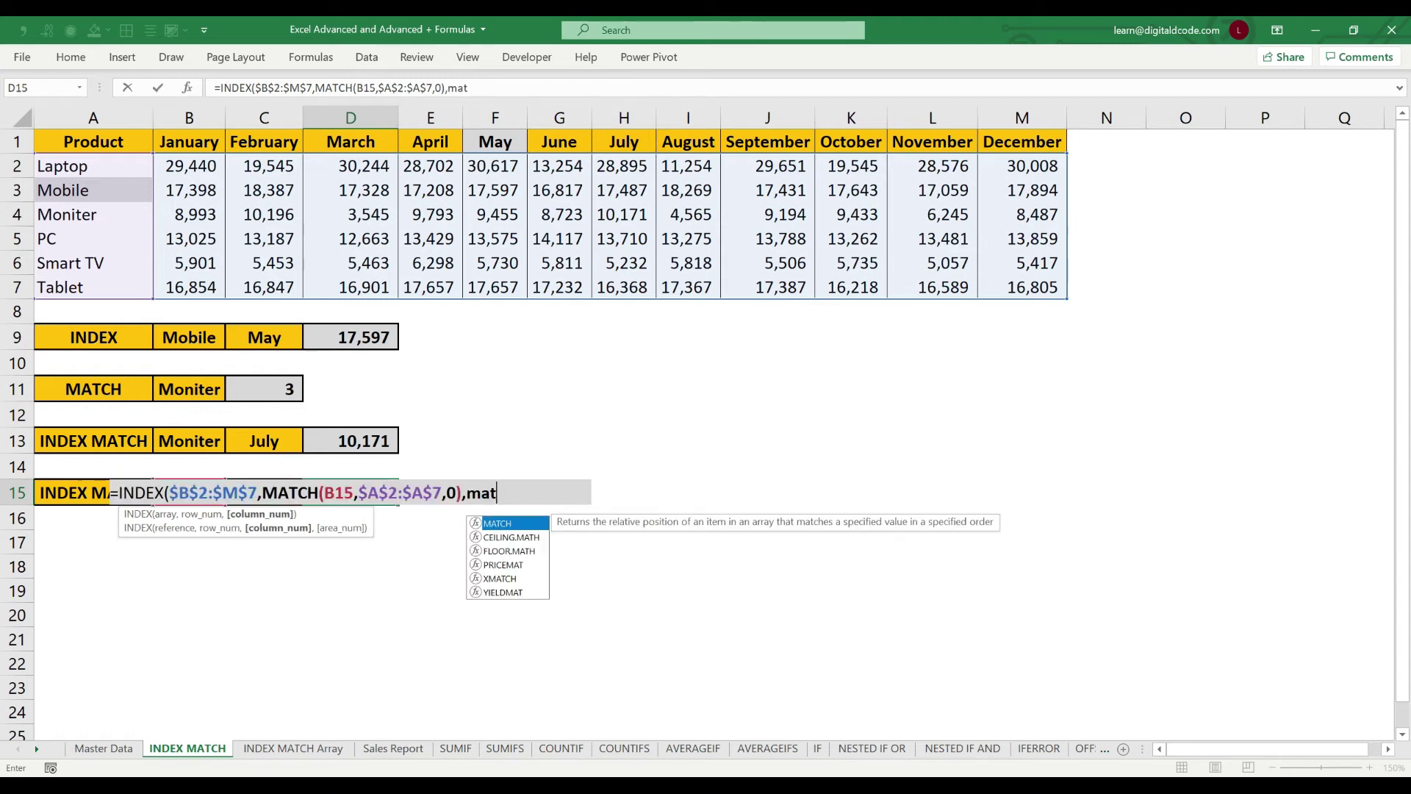
key(Tab)
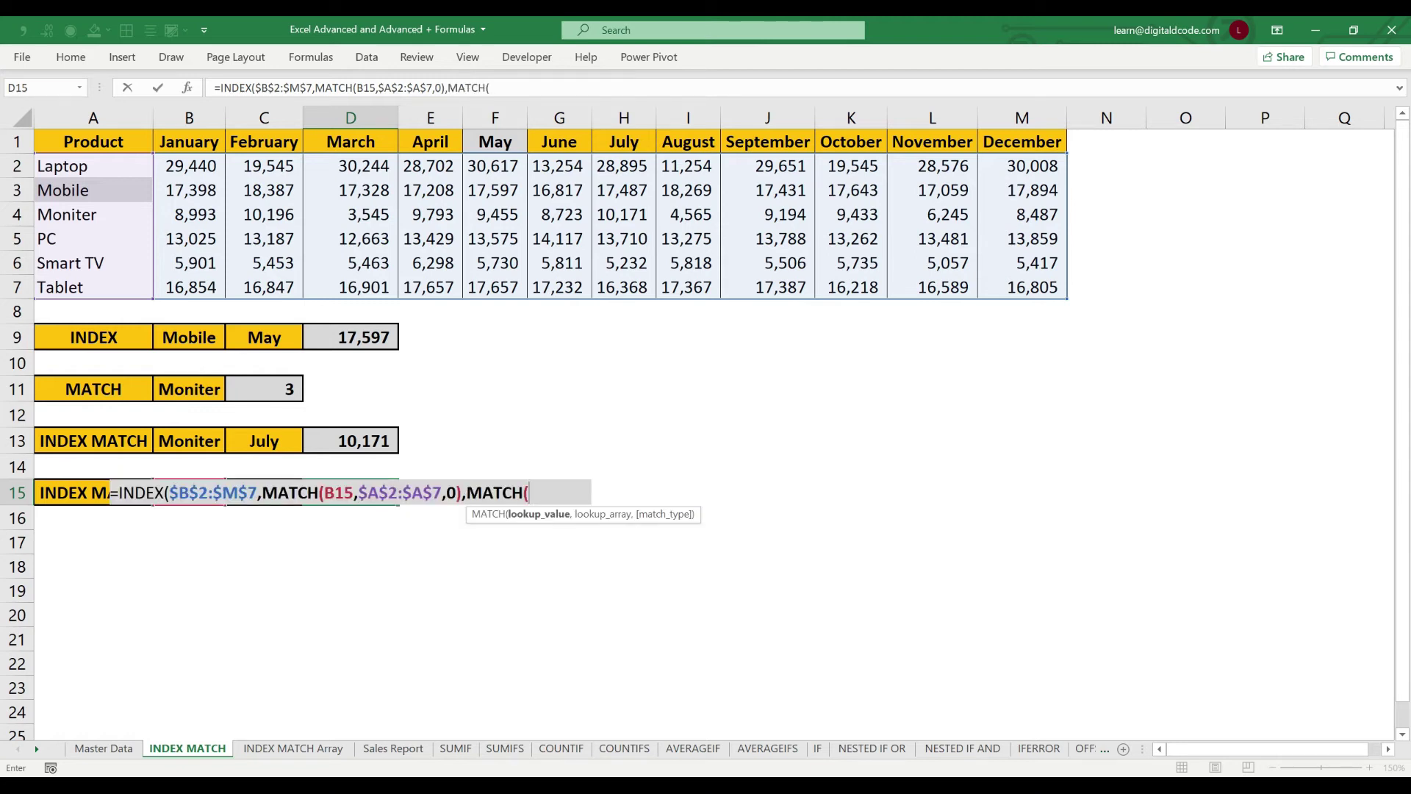
key(Down)
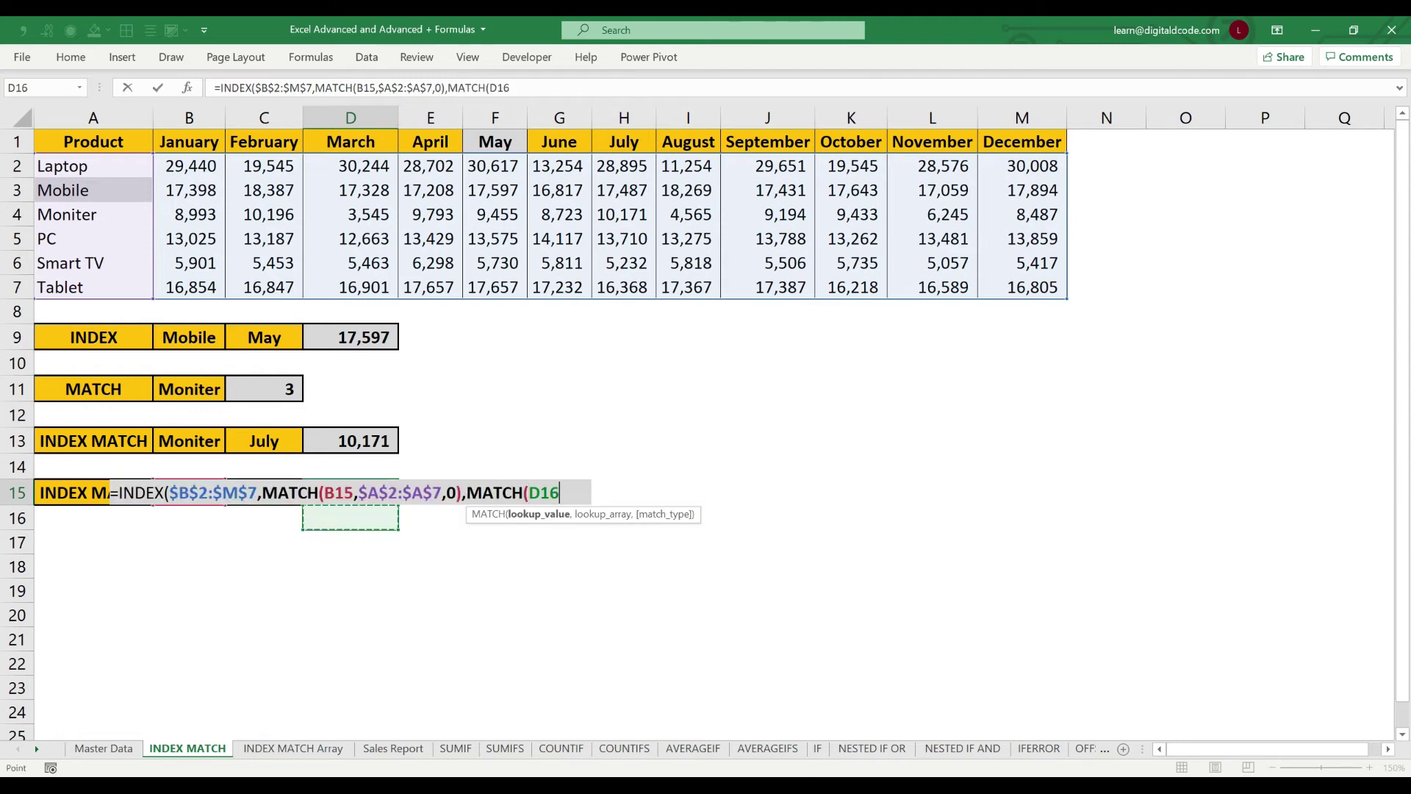
key(Left)
key(Left)
key(Up)
key(Right)
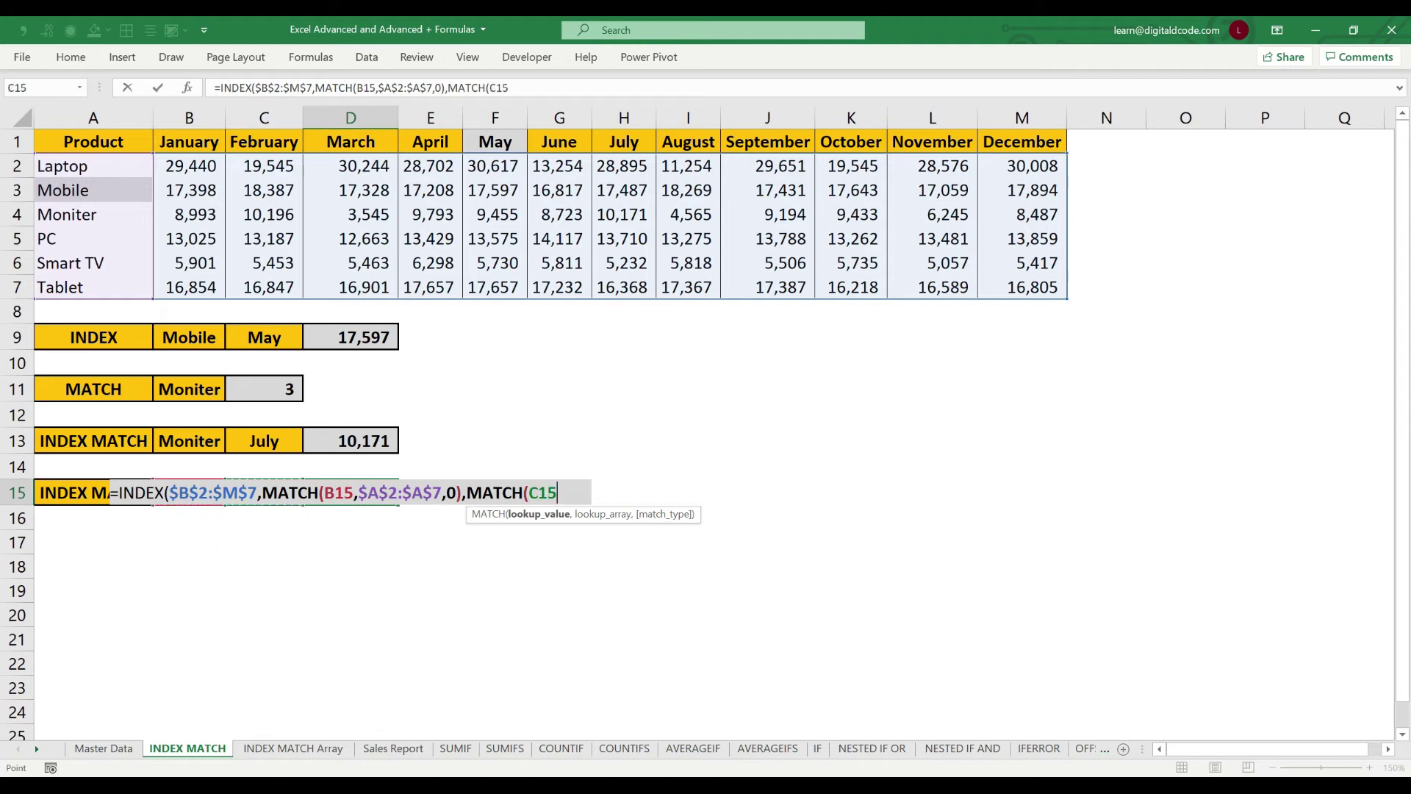
Step: Set the column MATCH's lookup array to the absolute month headers $B$1:$M$1 with match type 0 and enter the formula
text(,)
key(ctrl+Home)
drag(189, 141, 1021, 141)
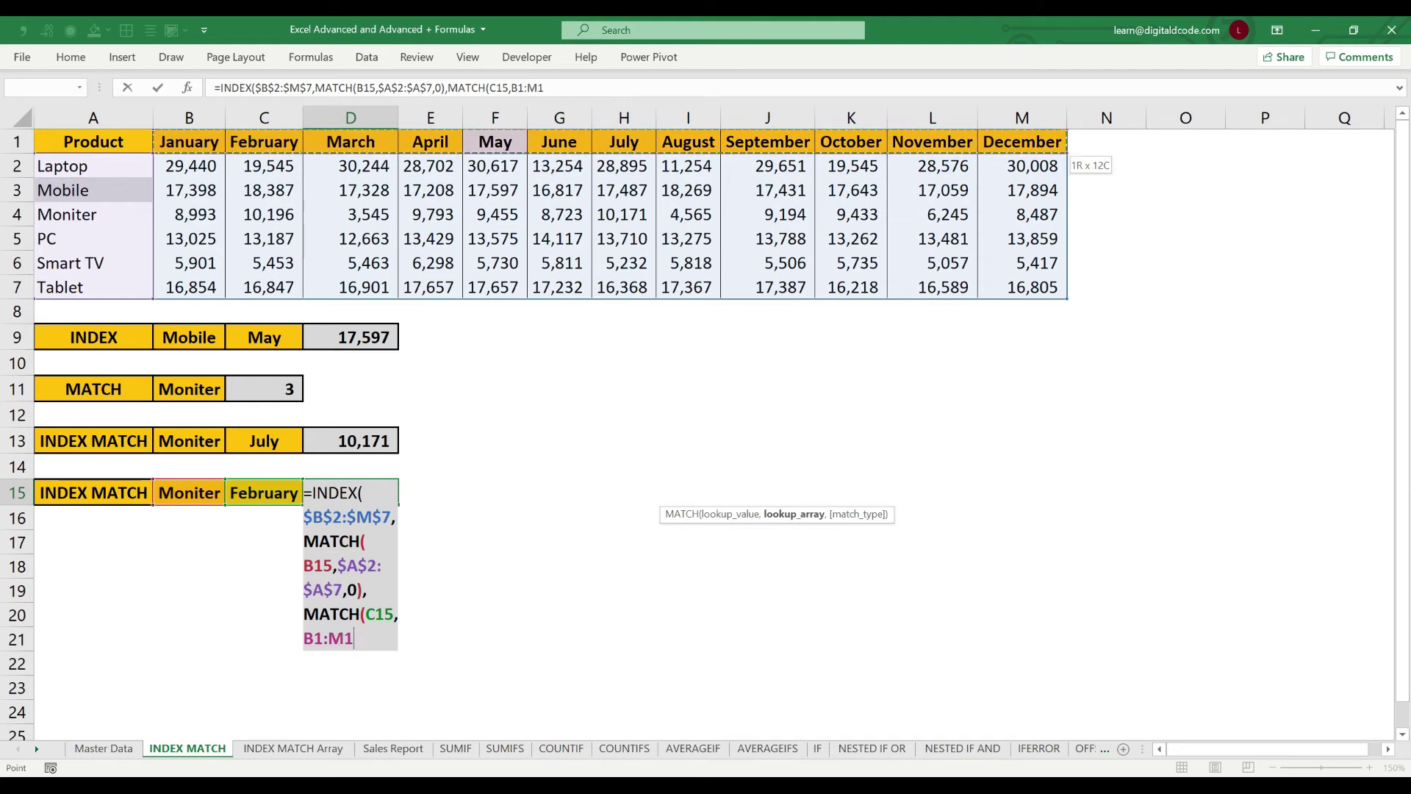
key(F4)
text(,0)))
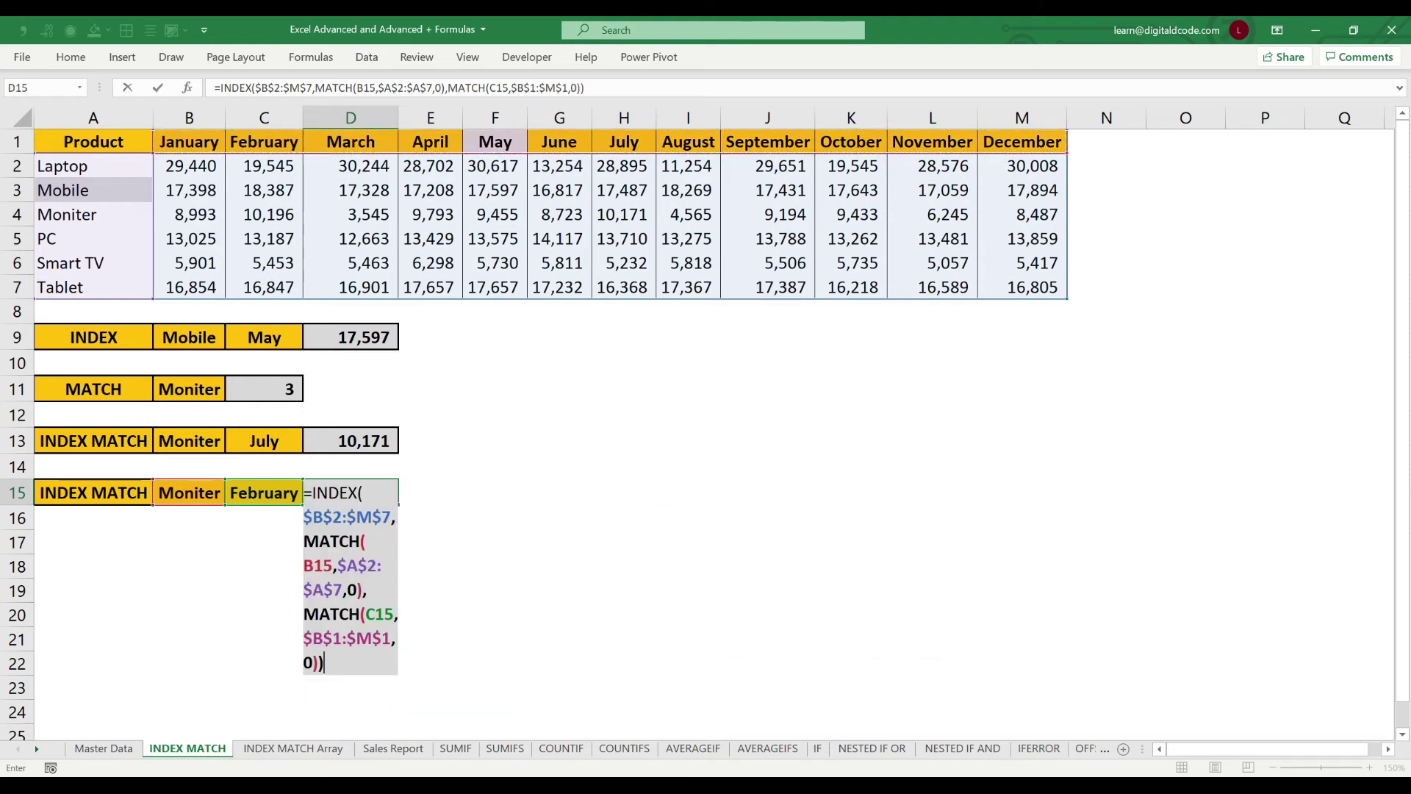
key(Return)
key(Up)
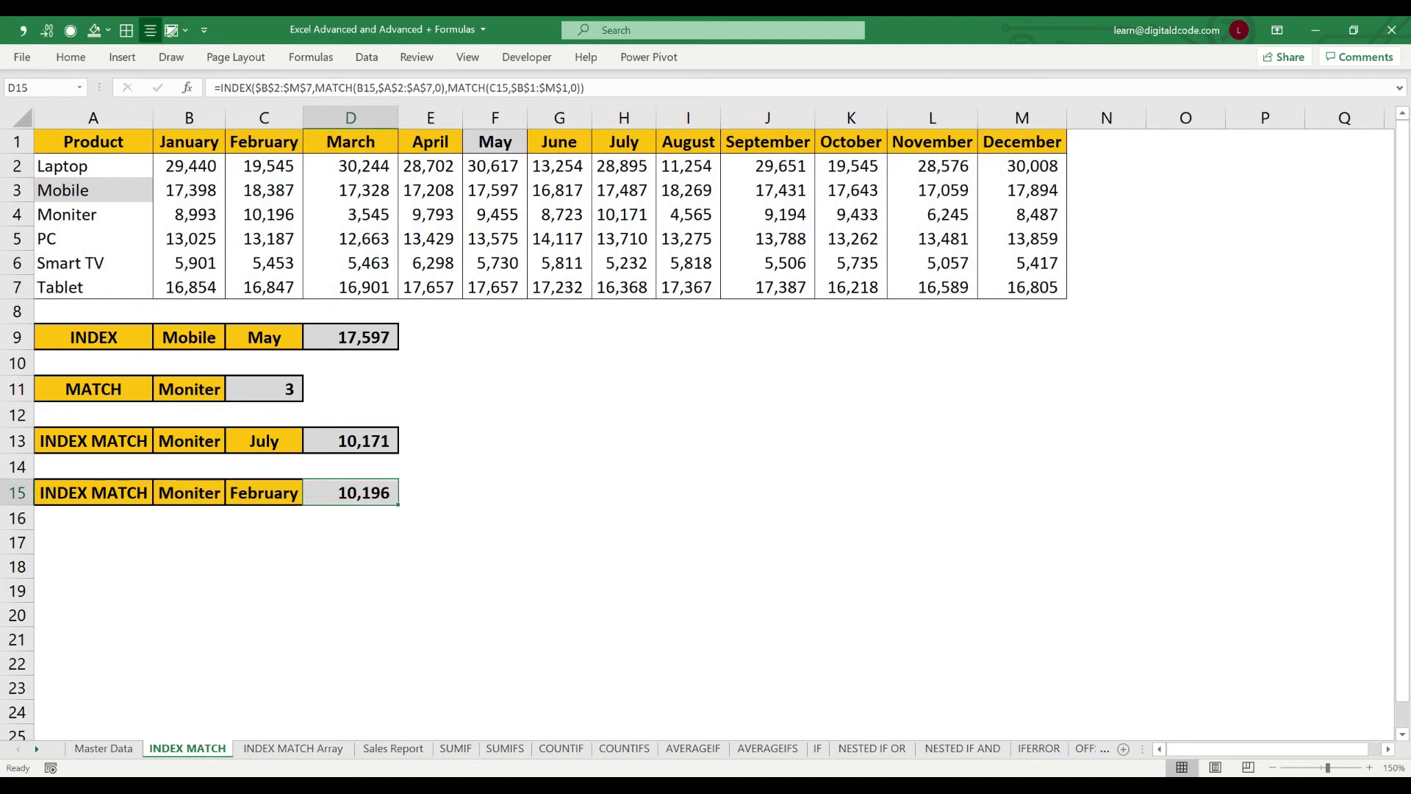
Step: Choose April from the month dropdown in C15
key(Left)
key(alt+Down)
key(Down)
key(Down)
key(Return)
key(Right)
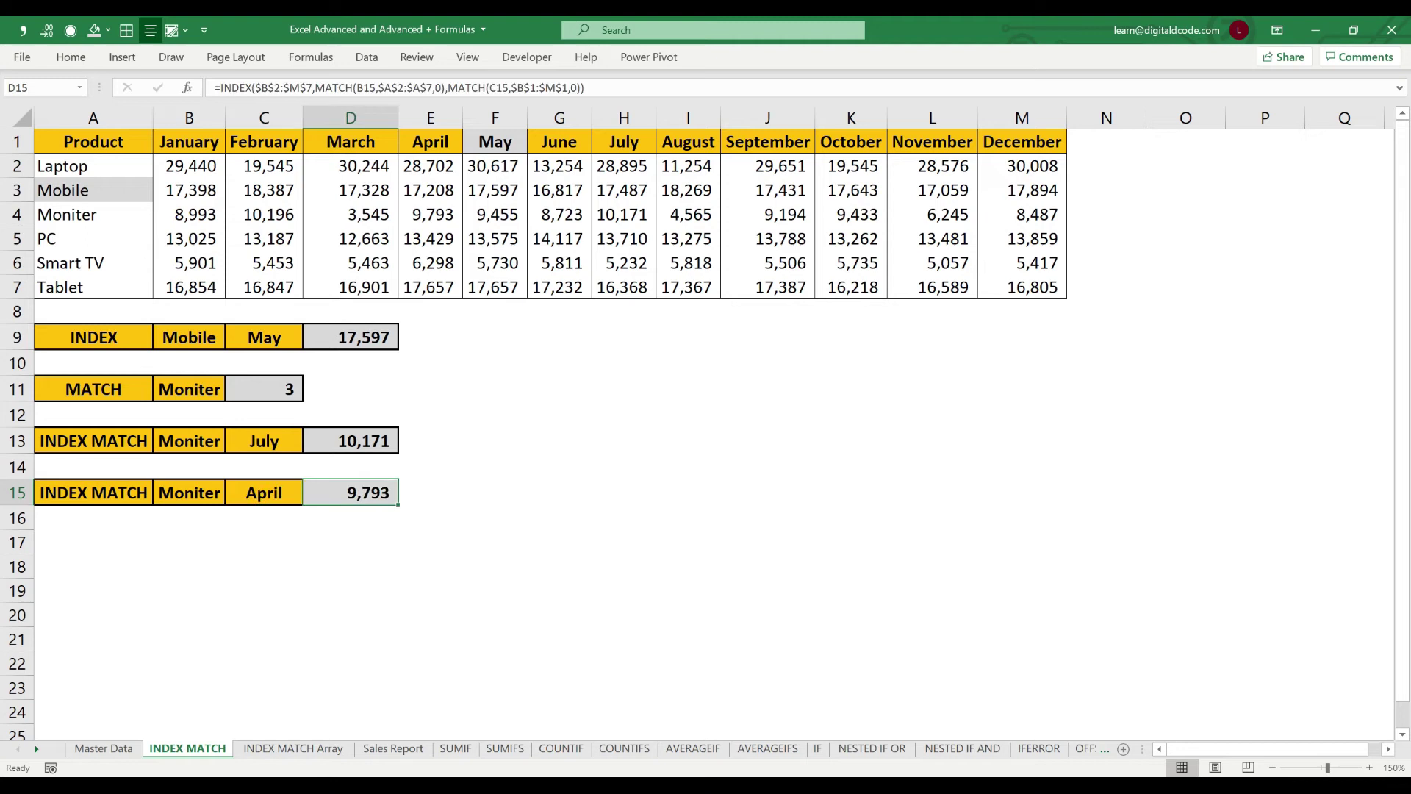
Step: Locate Moniter's April sales figure in the table to check it against the lookup in D15
key(Left)
key(Left)
key(Right)
key(Right)
key(Up)
key(Up)
key(Up)
key(Up)
key(Up)
key(Up)
key(Up)
key(Up)
key(Up)
key(Up)
key(Up)
key(Up)
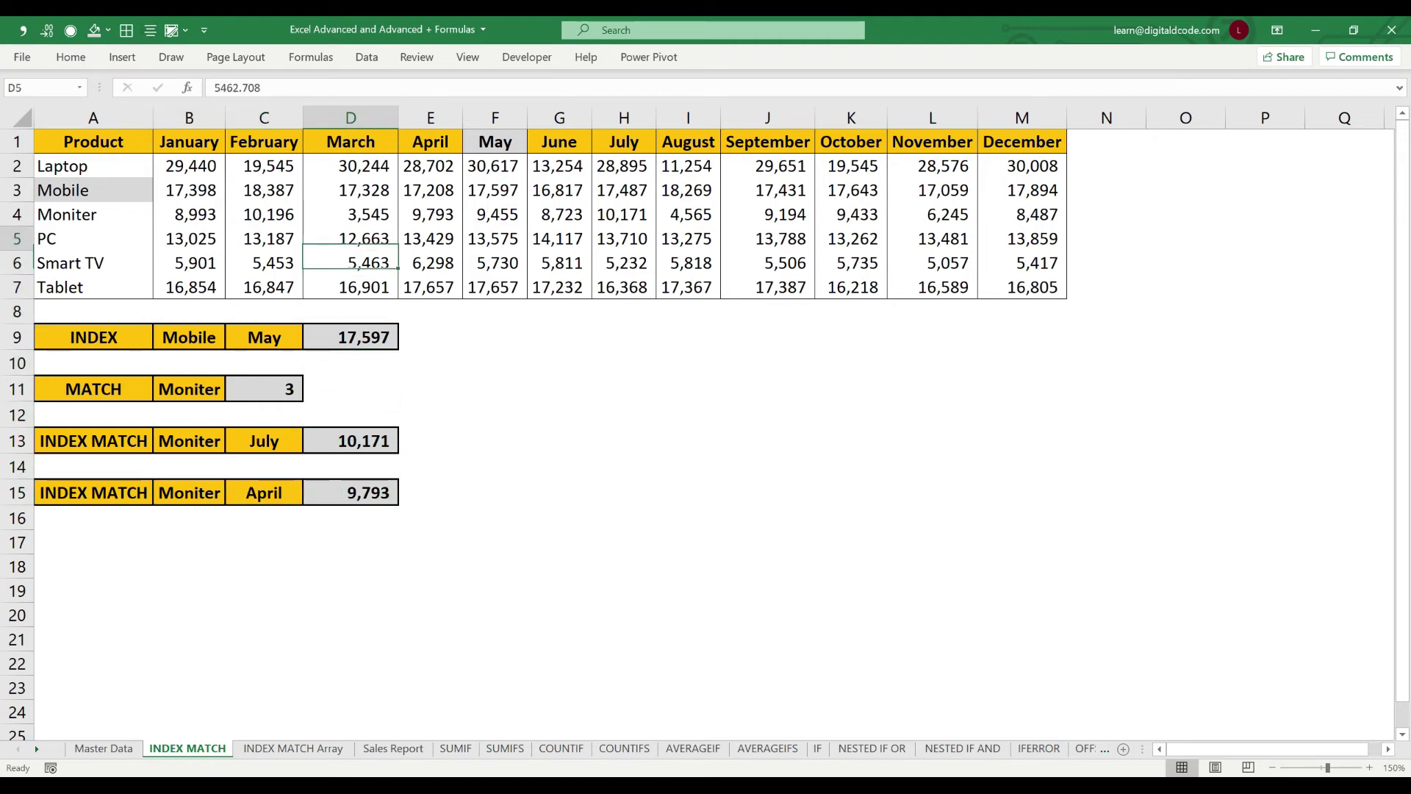
key(Down)
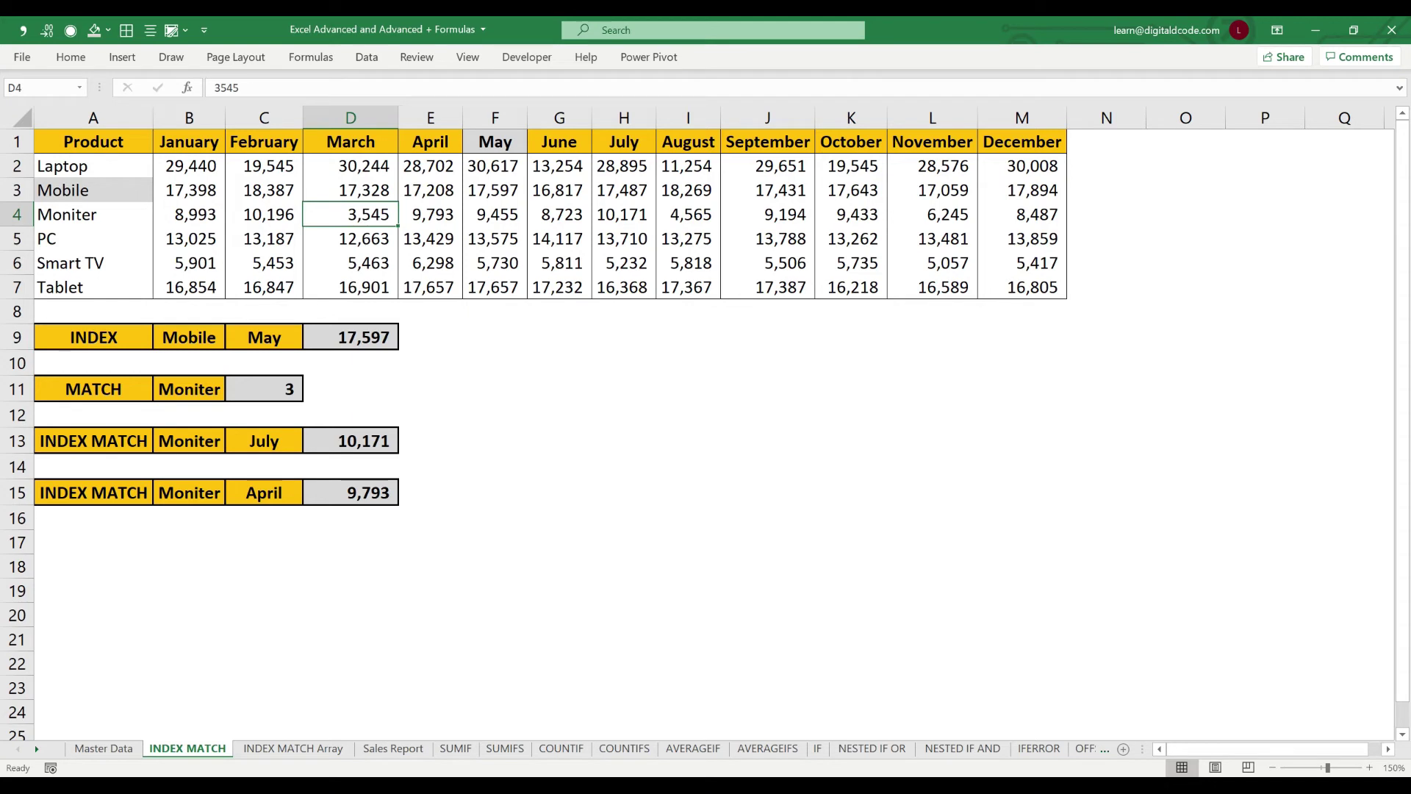
key(Right)
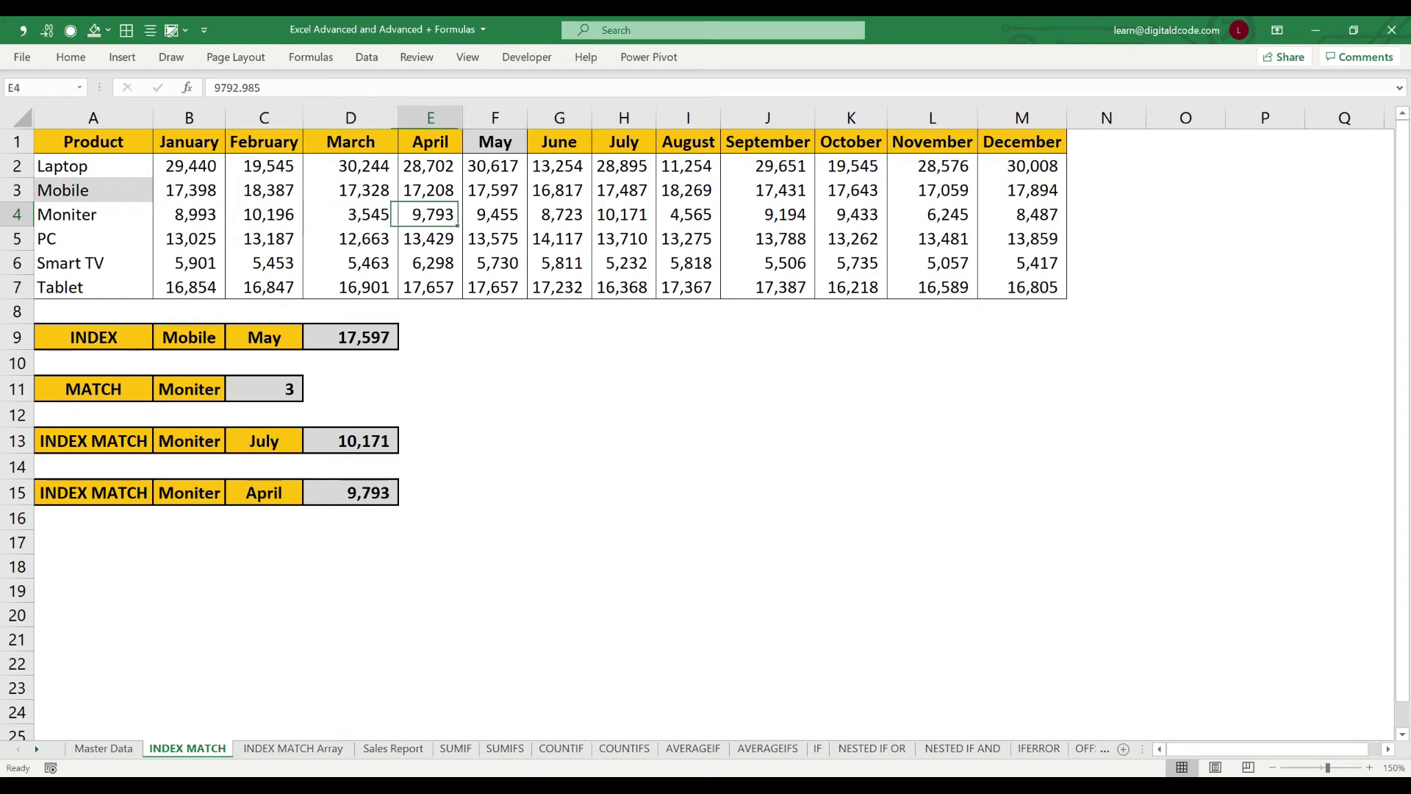
Step: Choose Smart TV from the product dropdown in B15
key(ctrl+Left)
key(Down)
key(Down)
key(Down)
key(Down)
key(Down)
key(Down)
key(Down)
key(Down)
key(Down)
key(Down)
key(Down)
key(Down)
key(Down)
key(Down)
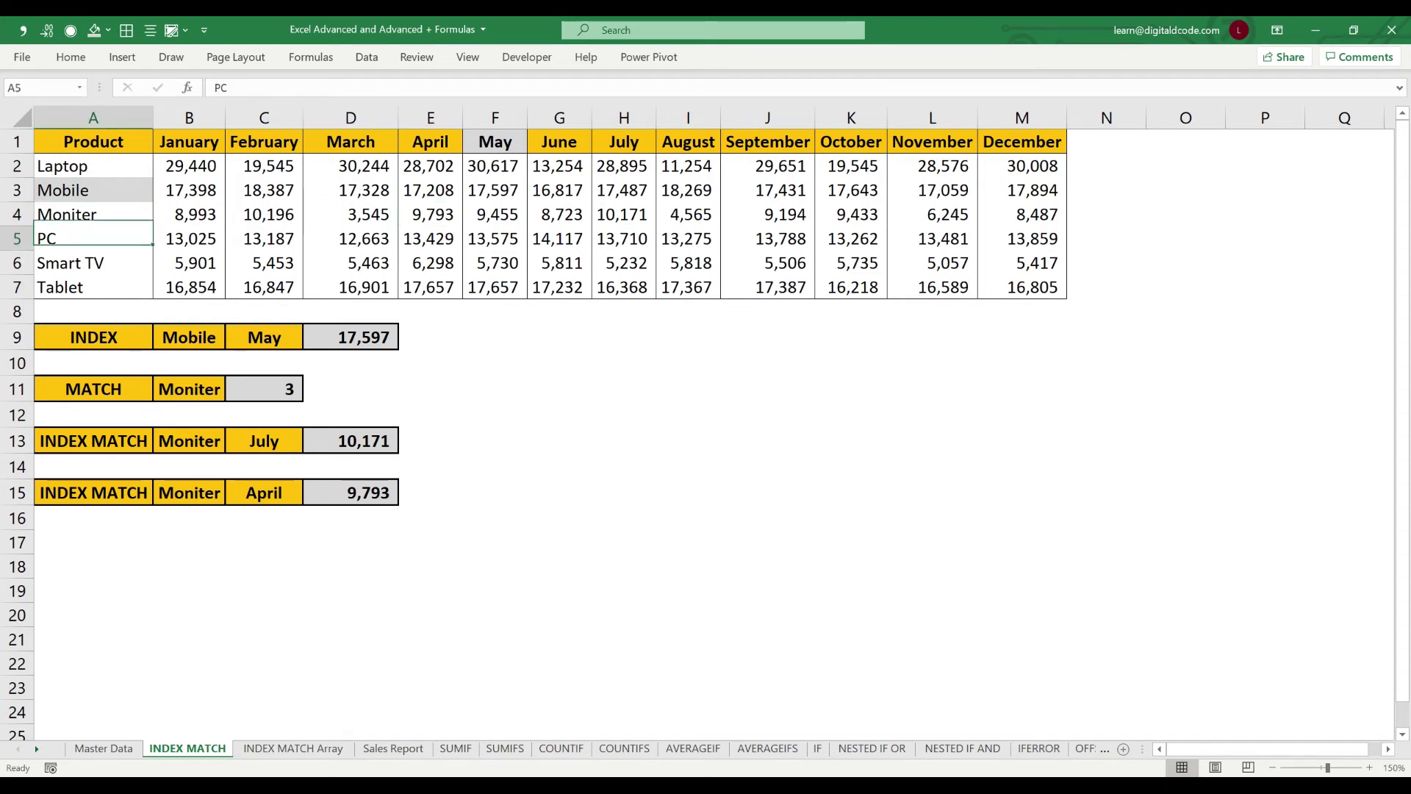
key(Right)
key(Up)
key(Up)
key(Up)
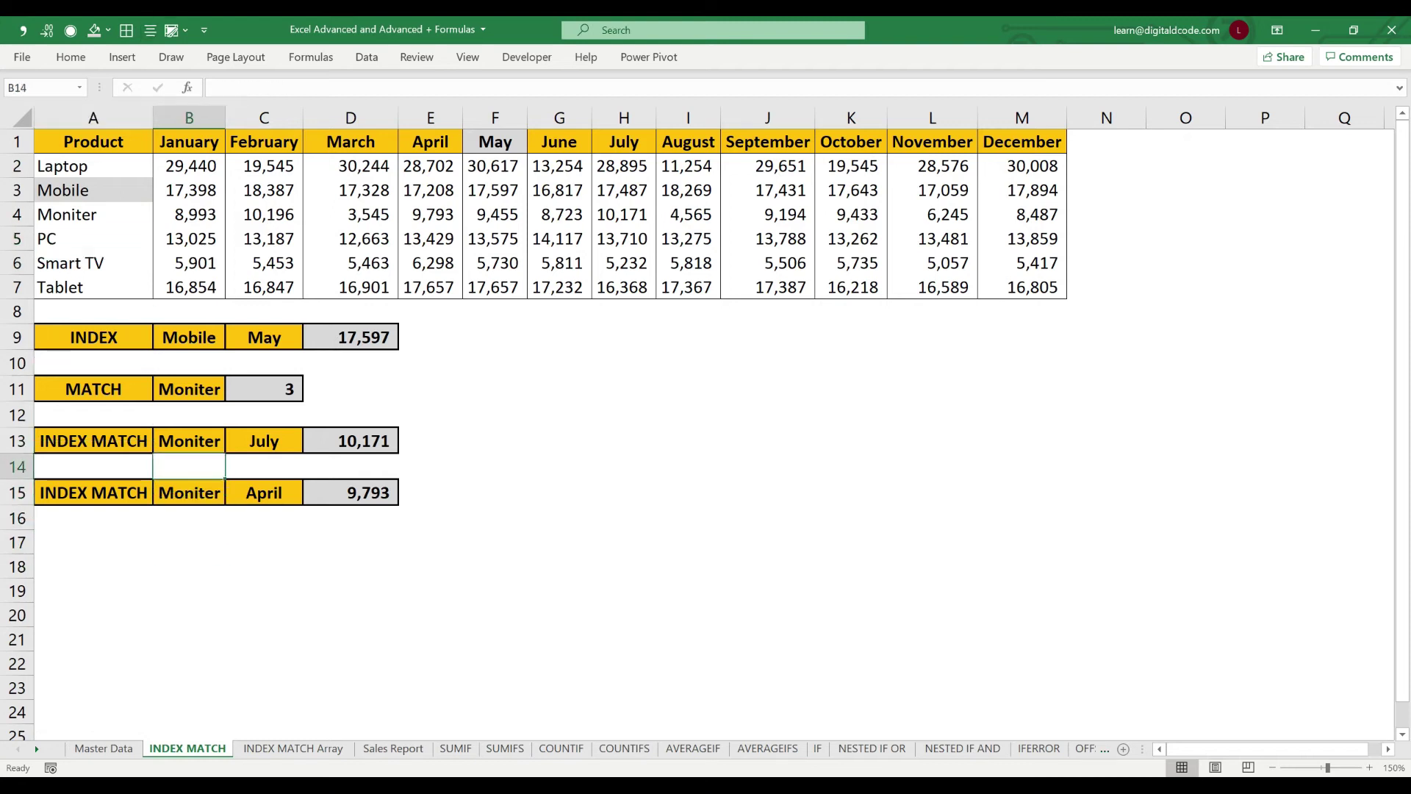
key(alt+Down)
key(Down)
key(Down)
key(Return)
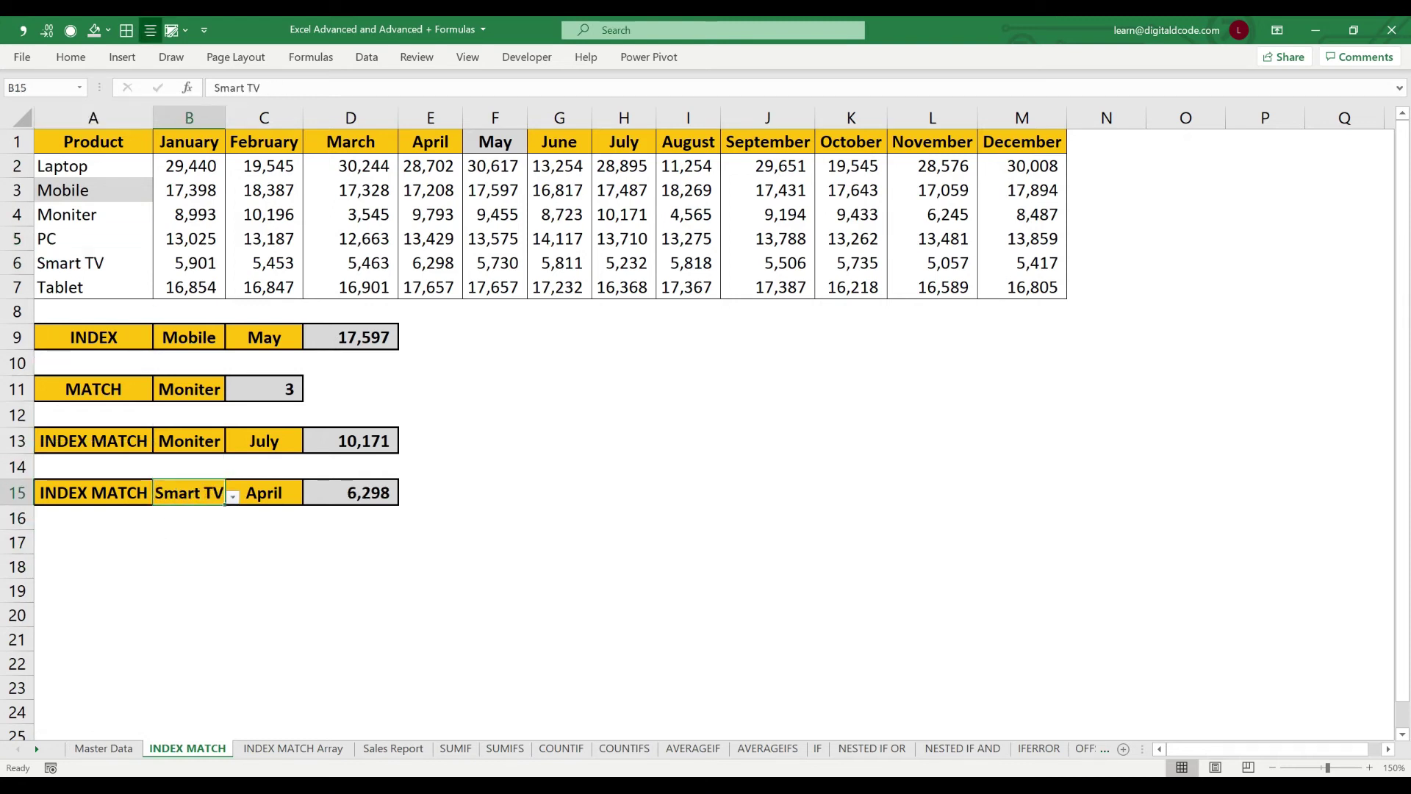
Step: Choose June from the month dropdown in C15
key(Right)
key(alt+Down)
key(Down)
key(Down)
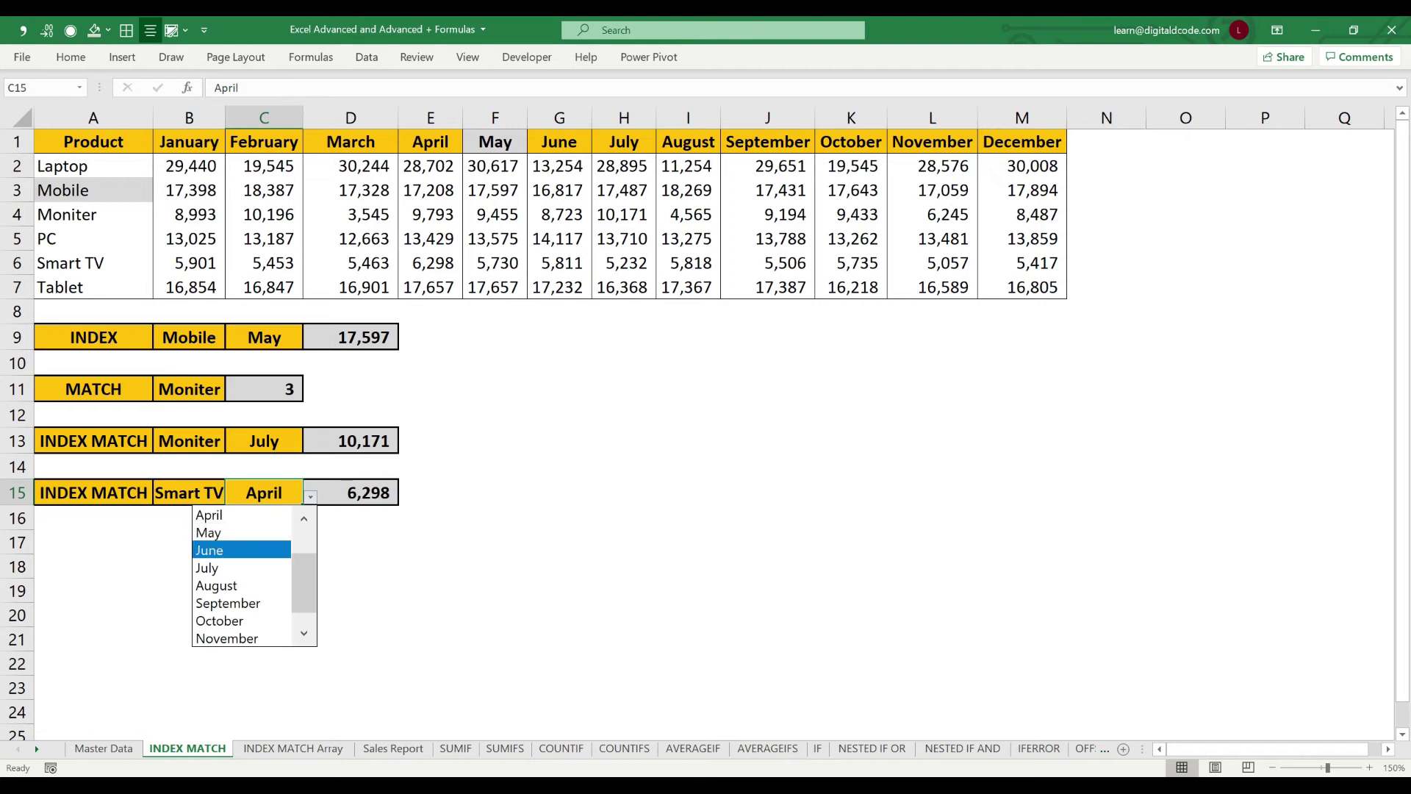
key(Return)
Step: Locate Smart TV's June sales figure in the table to check it against the lookup in D15
key(Up)
key(Up)
key(Up)
key(Up)
key(Up)
key(Up)
key(Up)
key(Up)
key(Up)
key(Up)
key(Up)
key(Up)
key(Up)
key(Up)
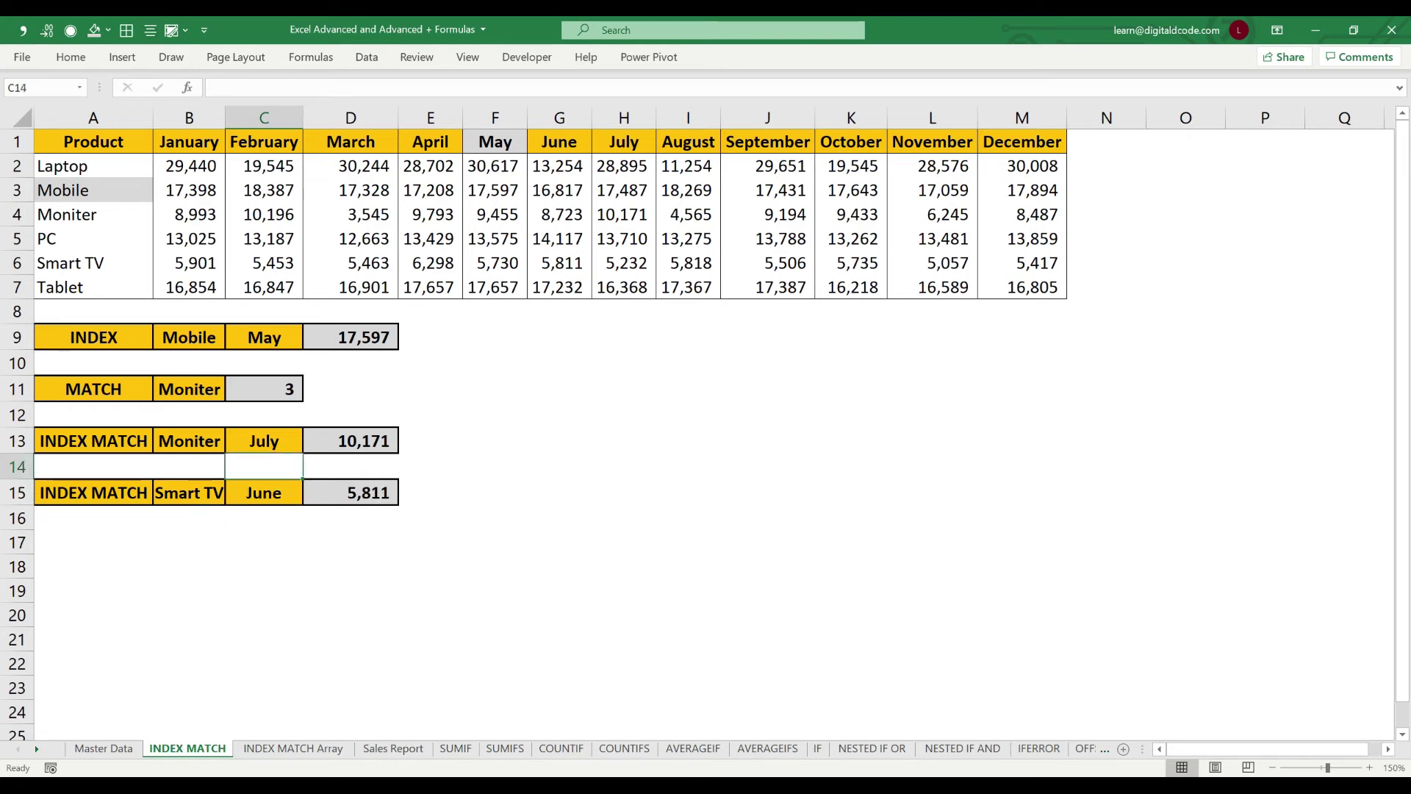
key(Down)
key(Down)
key(Down)
key(Down)
key(Down)
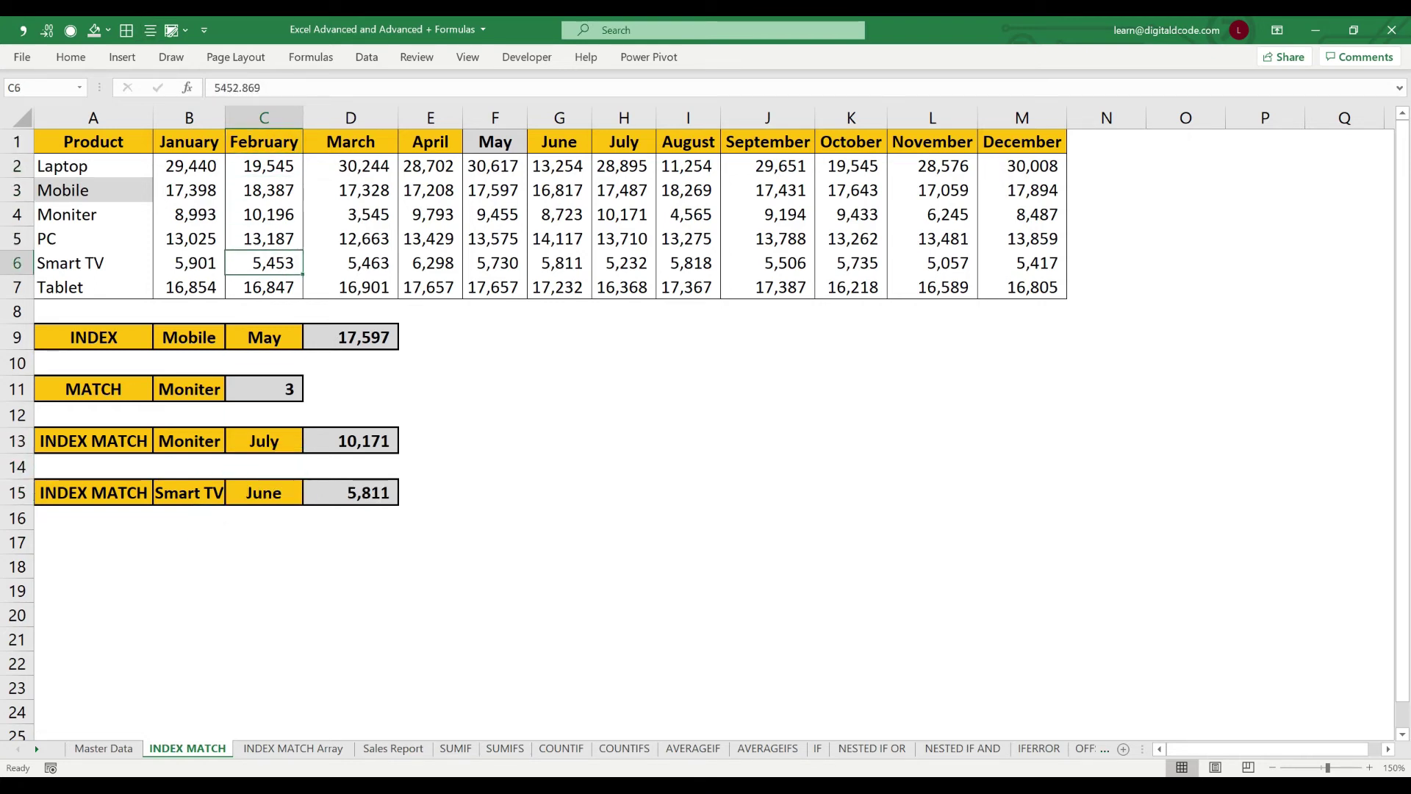
key(Right)
key(Right)
key(Right)
key(Right)
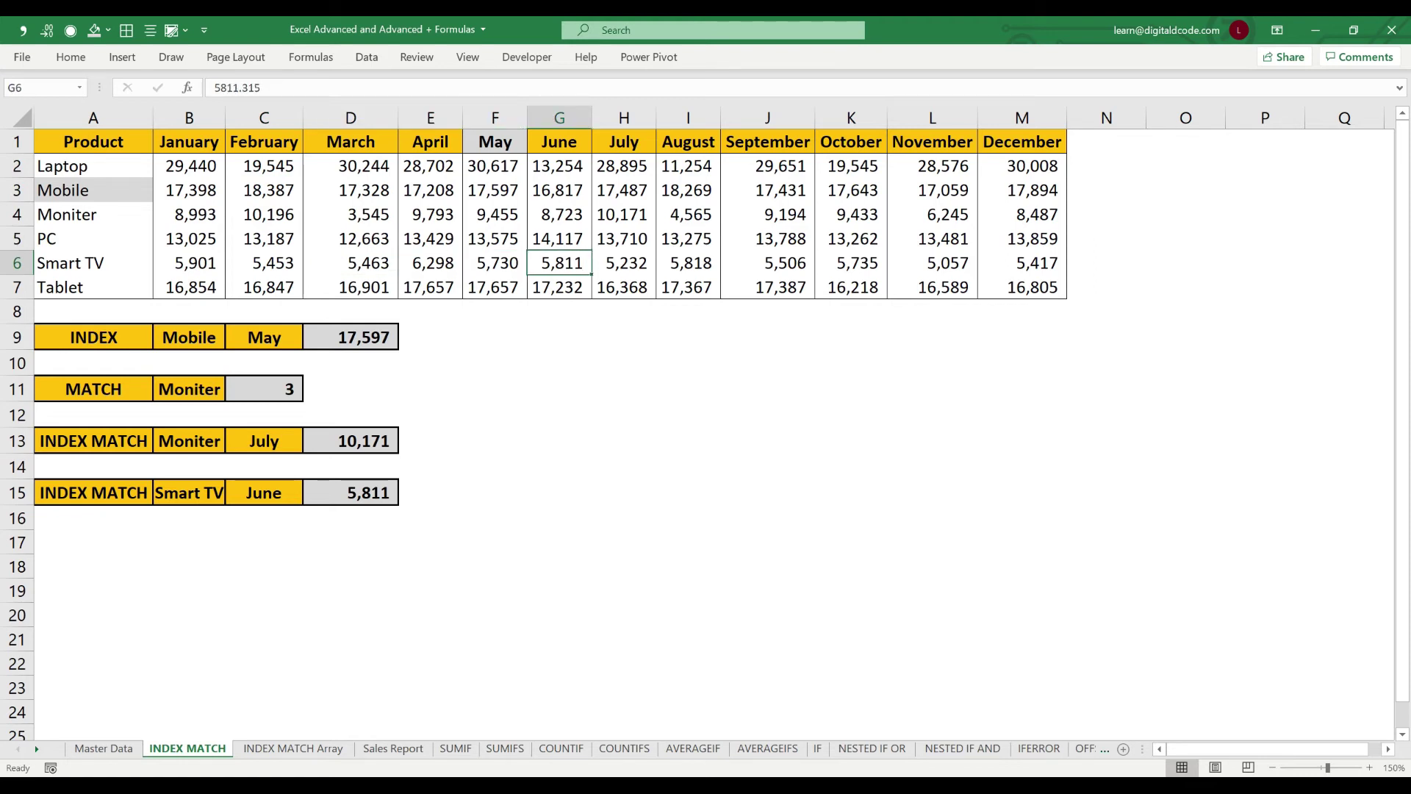
Step: Insert a Combo Box form control sized to cover cell A17
key(Home)
key(Down)
key(Down)
key(Down)
key(Down)
key(Down)
key(Down)
key(Down)
key(Down)
key(Down)
key(Down)
key(Down)
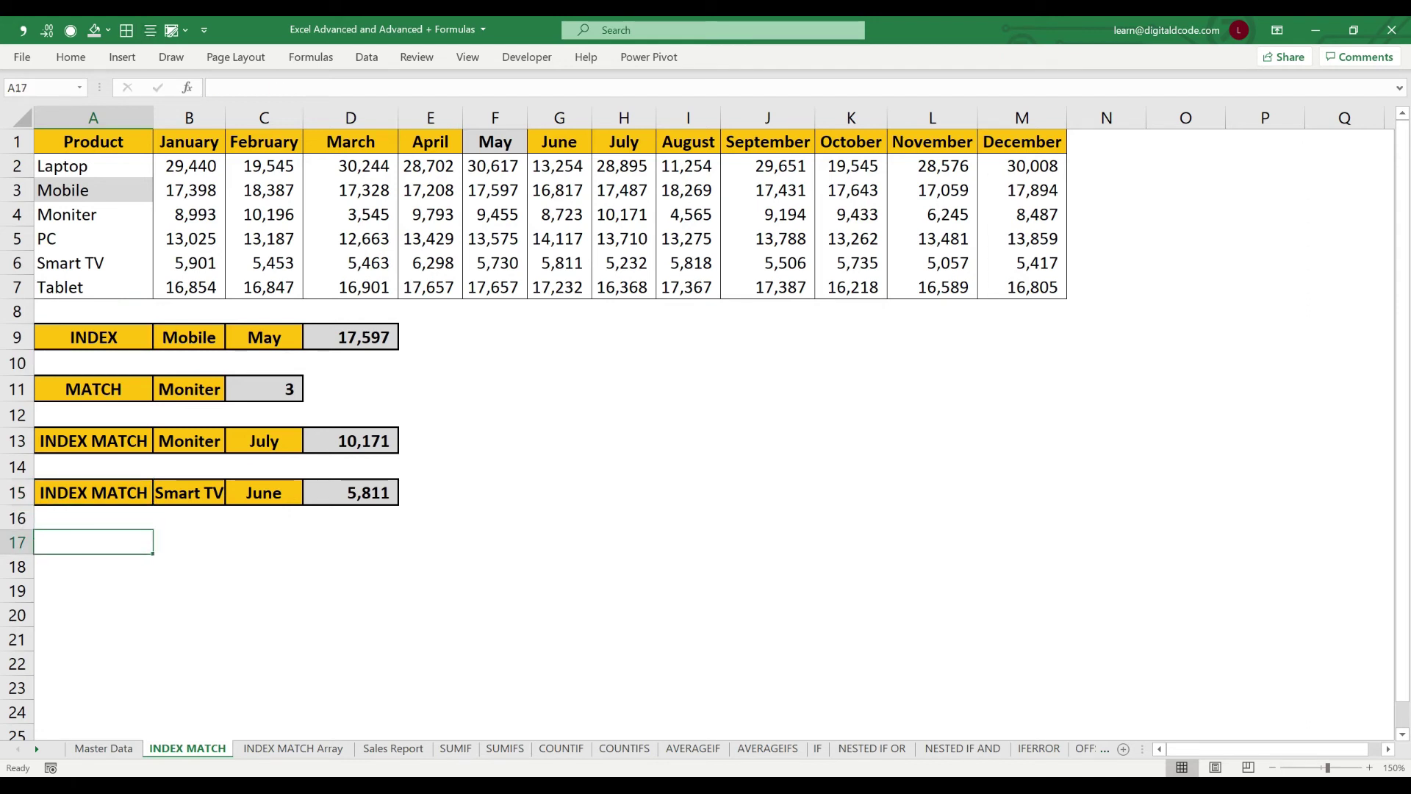
click(527, 56)
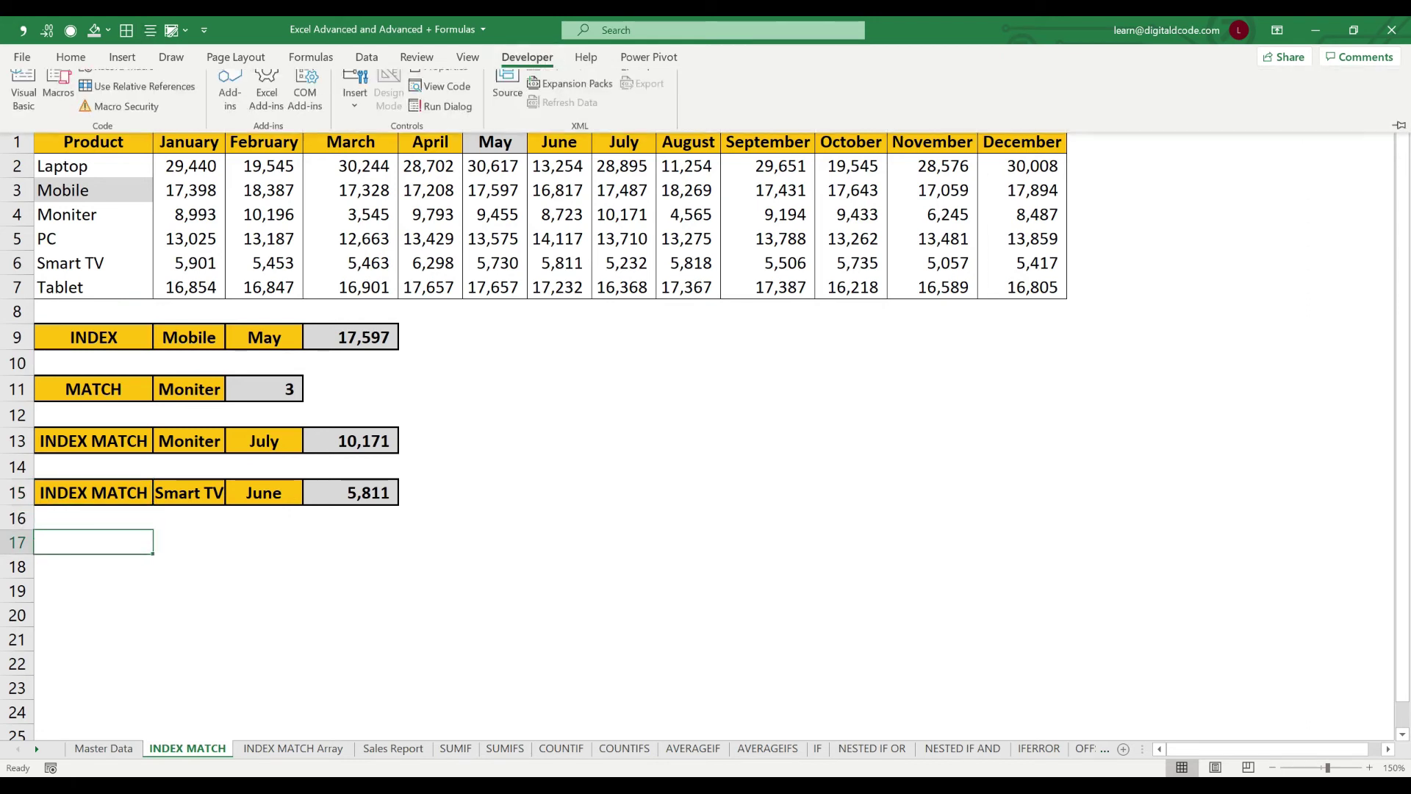
click(355, 96)
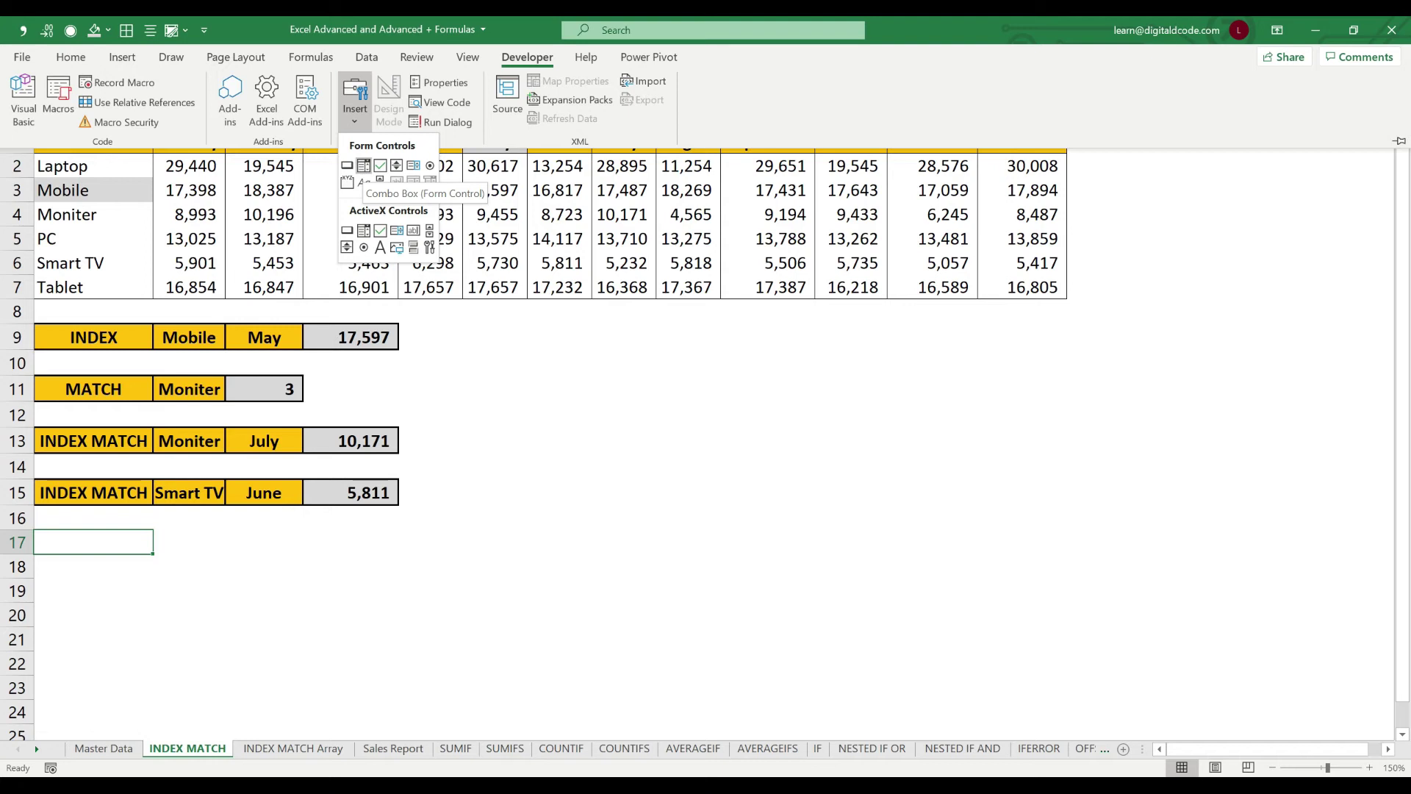
click(364, 165)
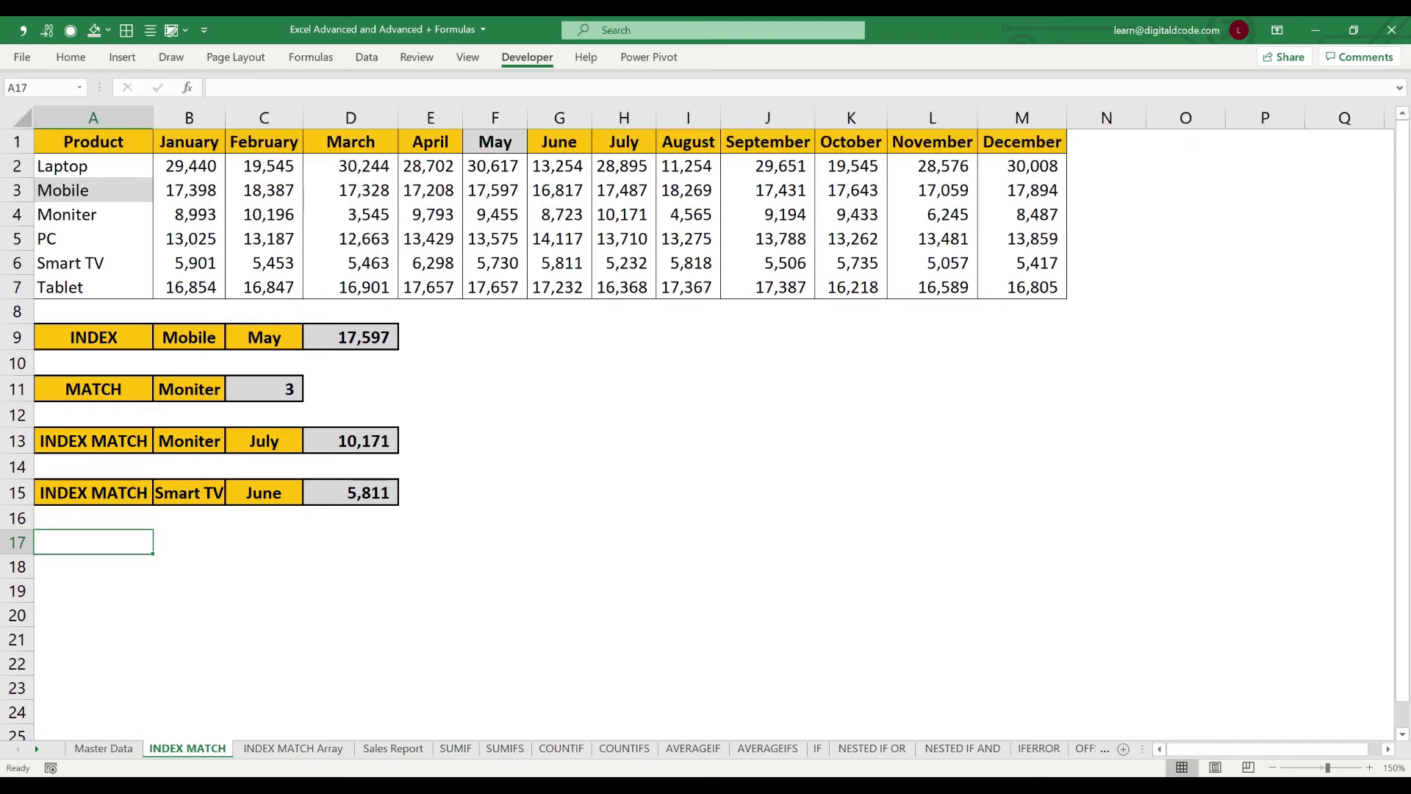
drag(35, 530, 153, 556)
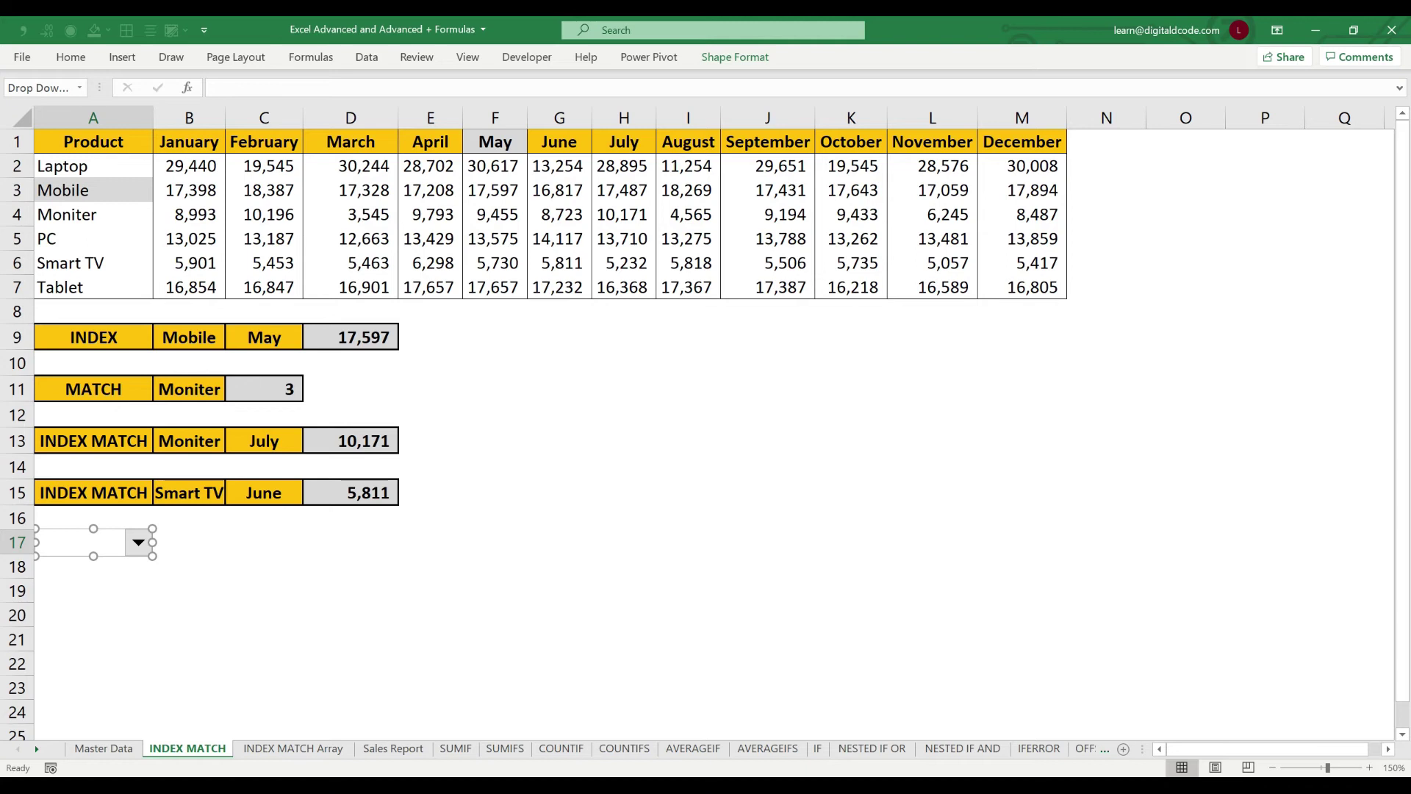
Step: Format the combo box with input range $A$2:$A$7 and cell link $A$18
right_click(141, 547)
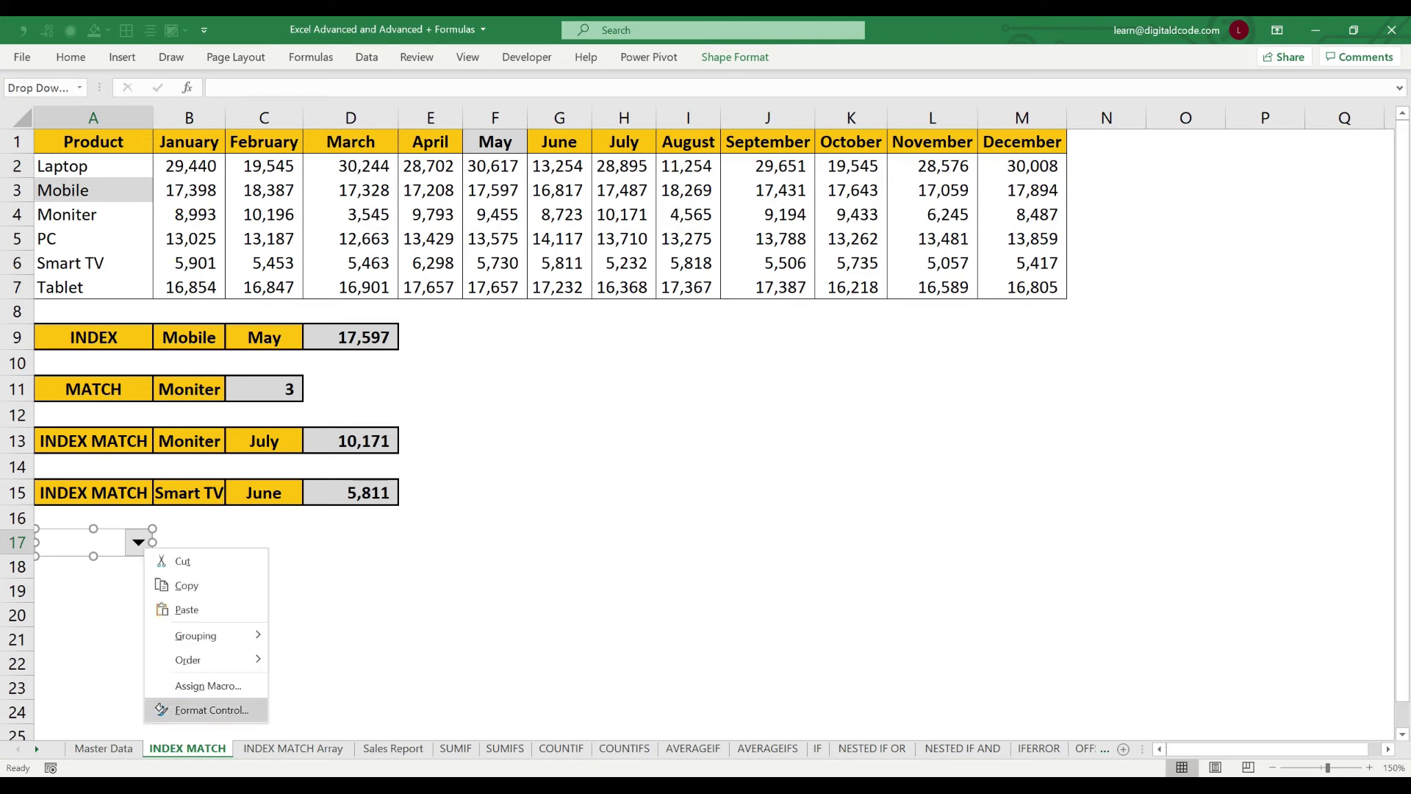
click(209, 711)
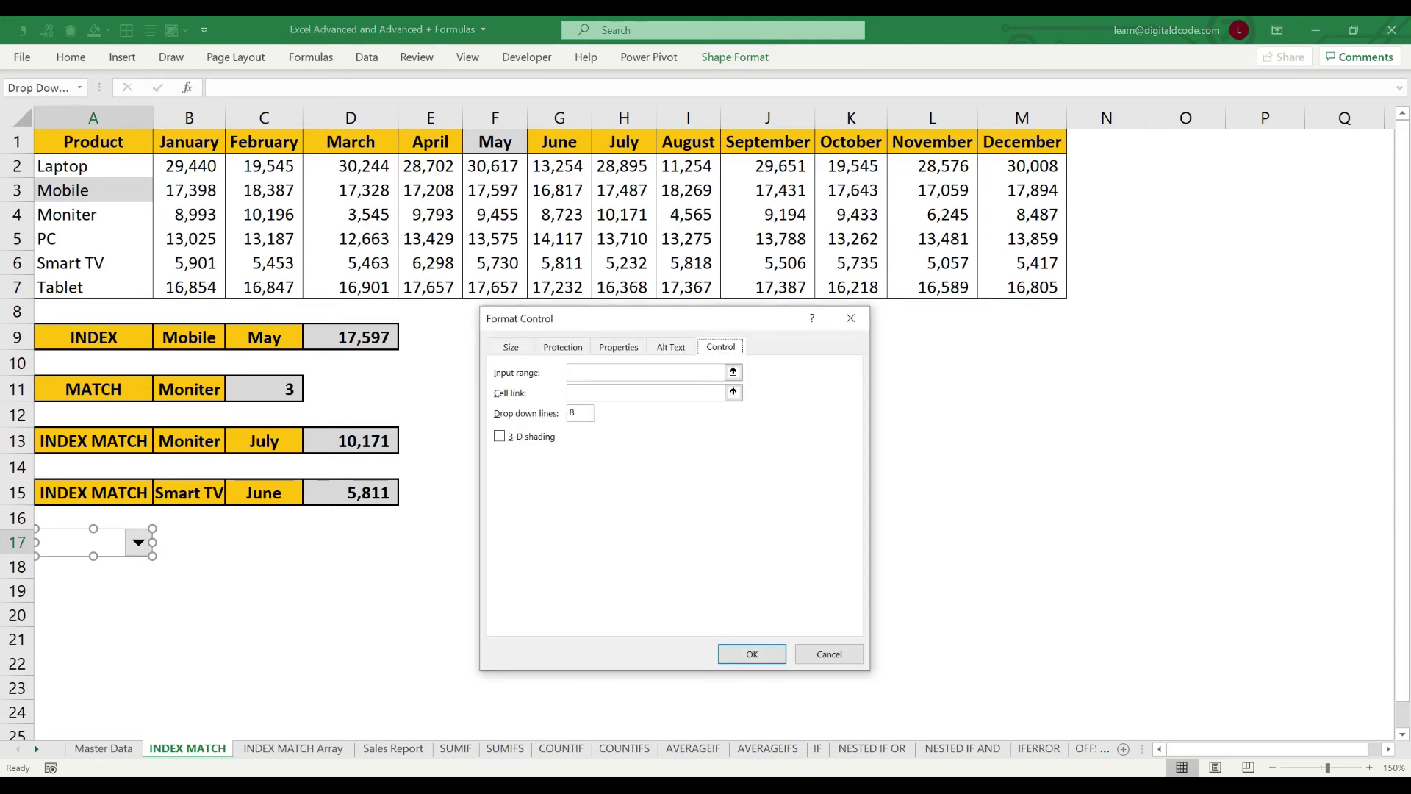
click(733, 372)
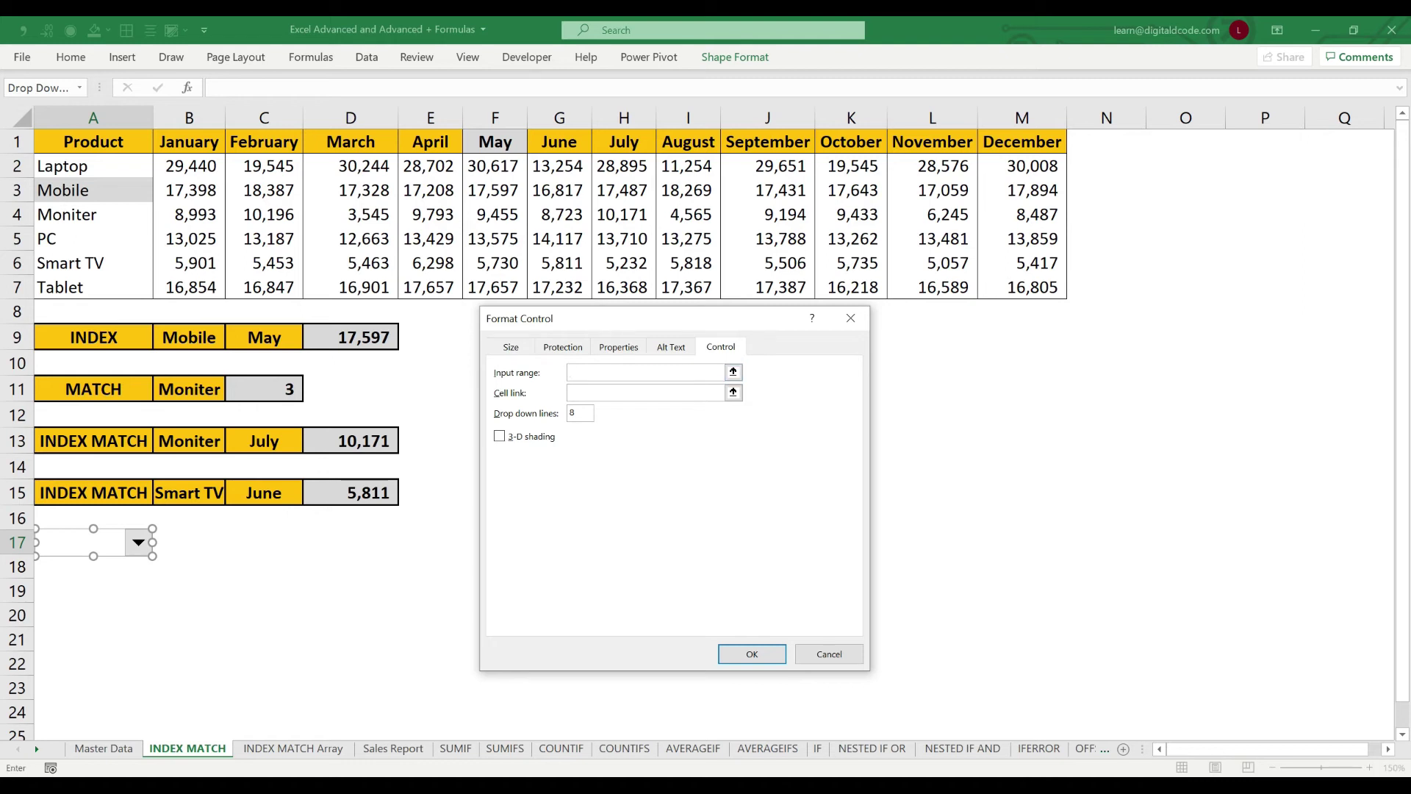
drag(93, 166, 110, 288)
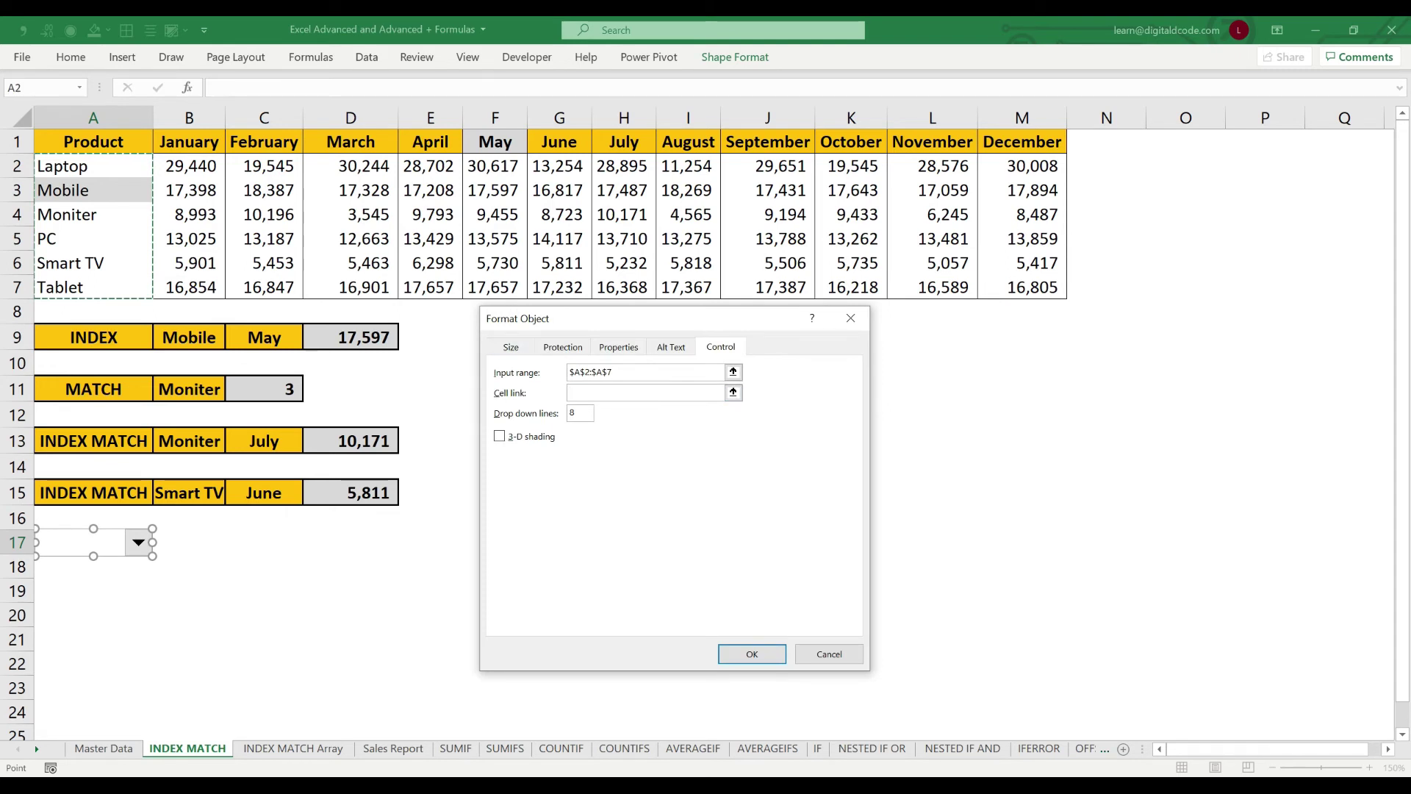
click(646, 392)
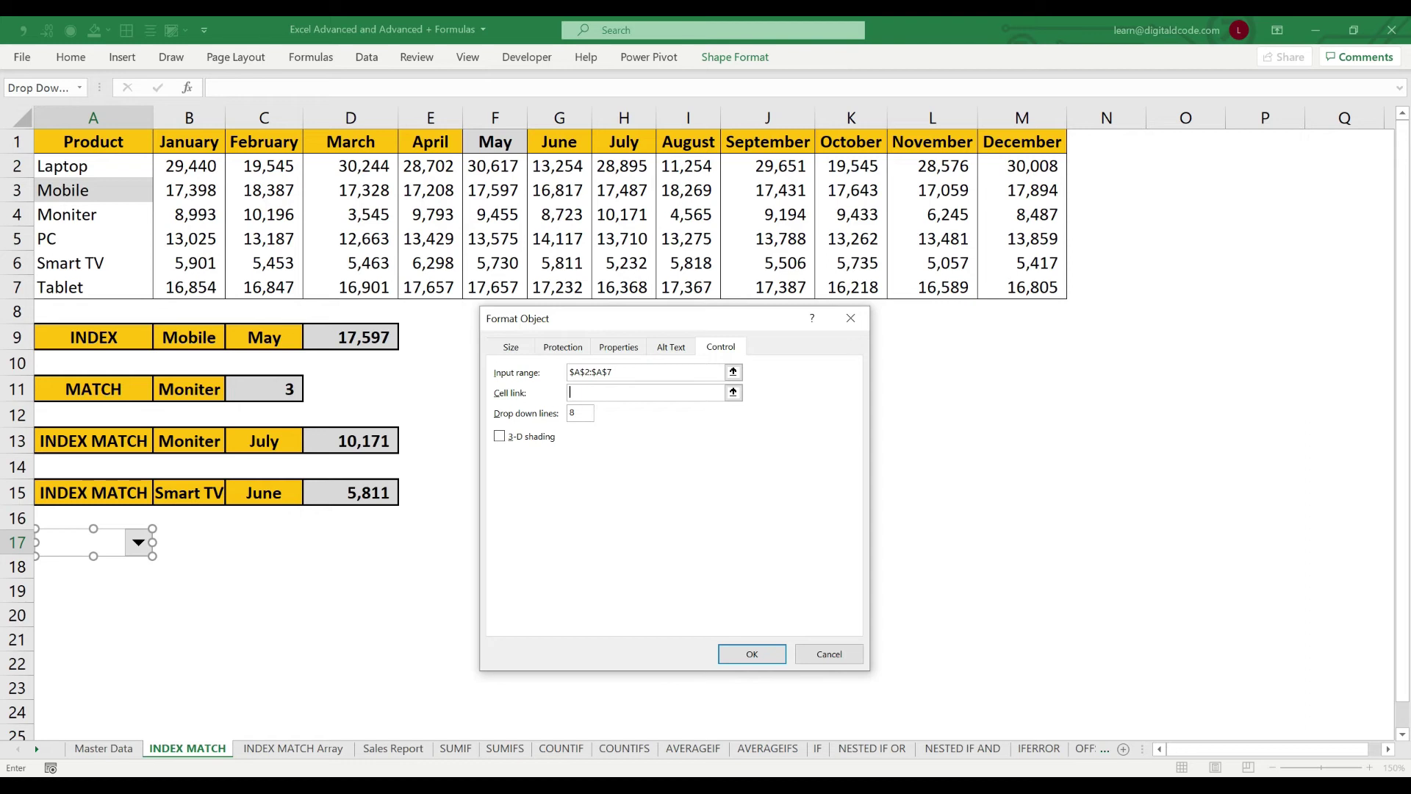
click(93, 568)
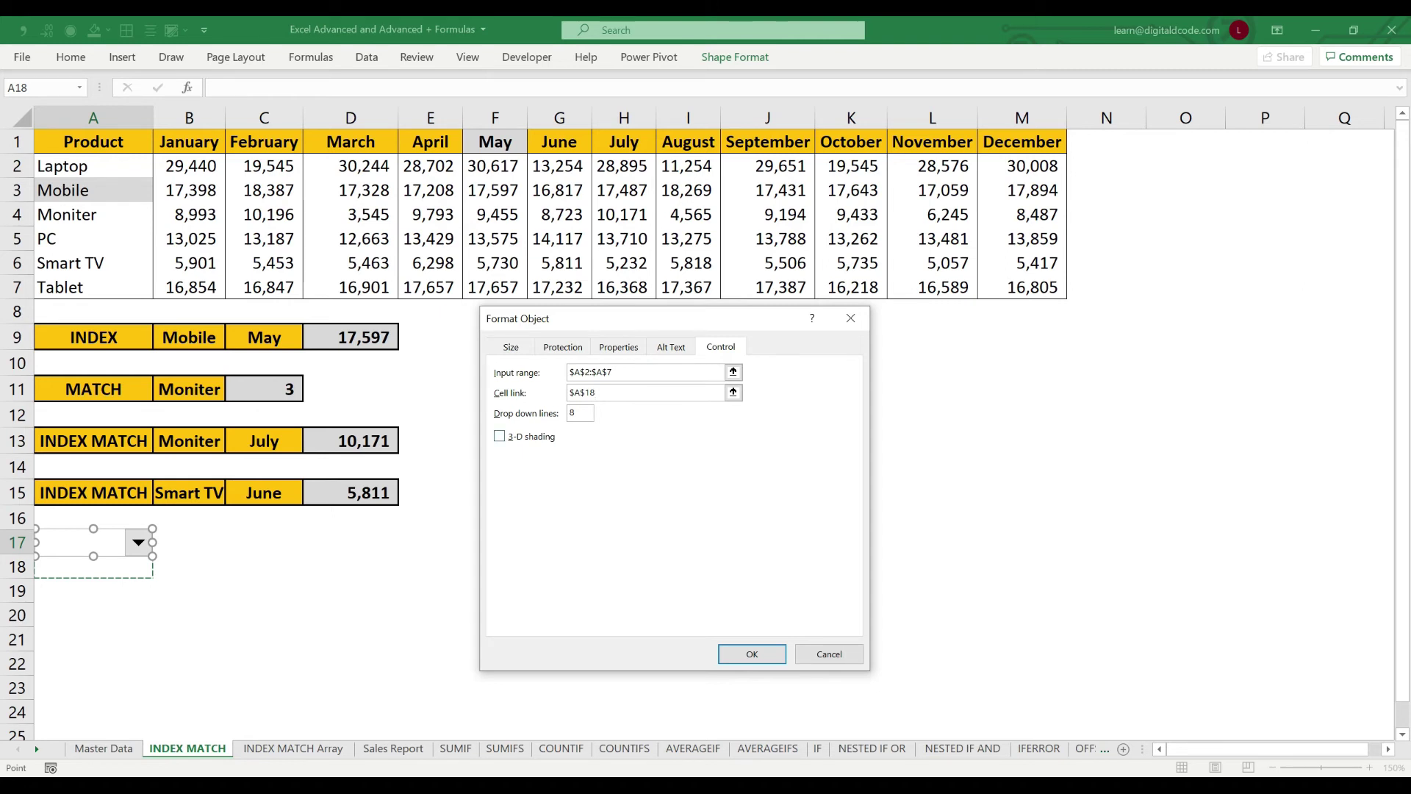
key(Return)
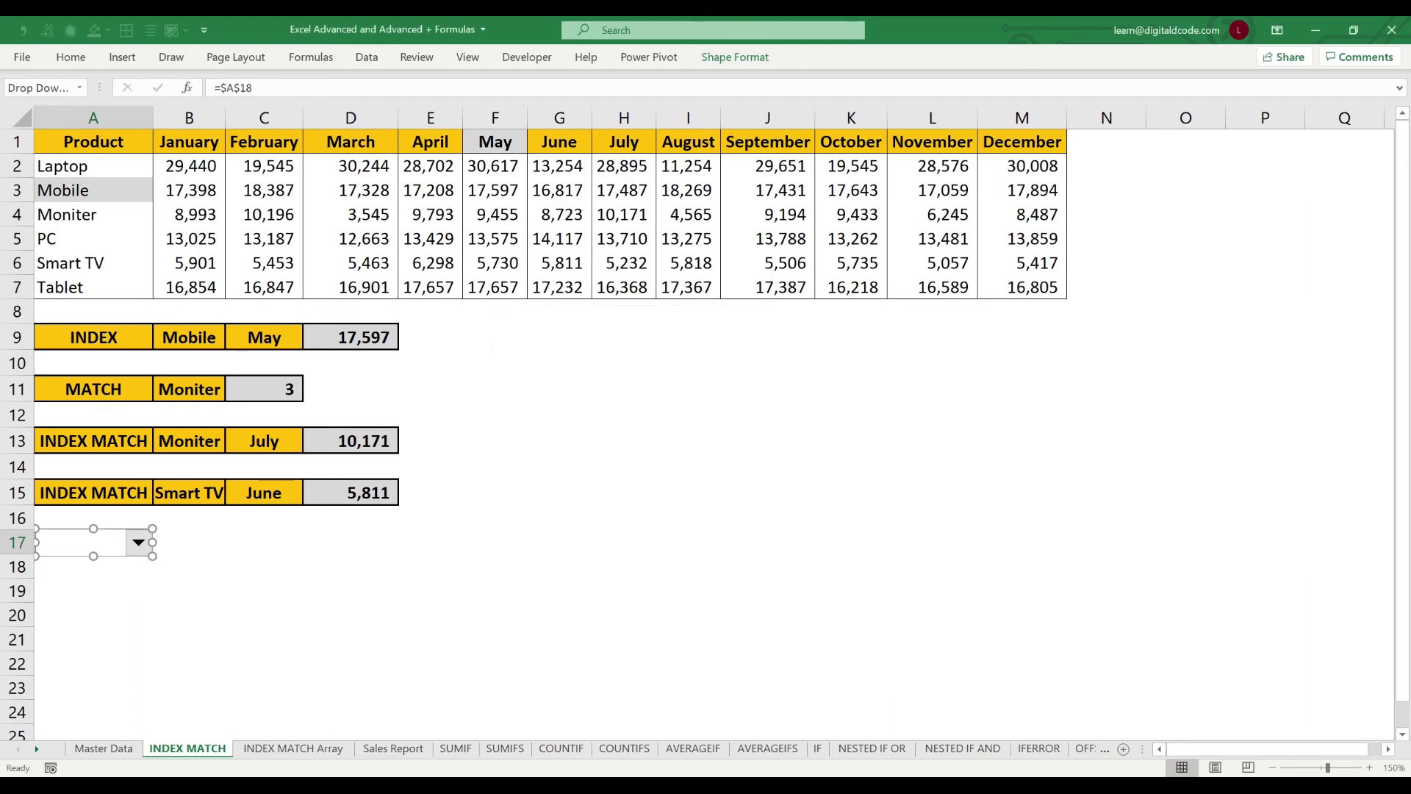
Step: Nudge the combo box slightly down in row 17 and turn on its 3-D shading
click(430, 615)
right_click(134, 540)
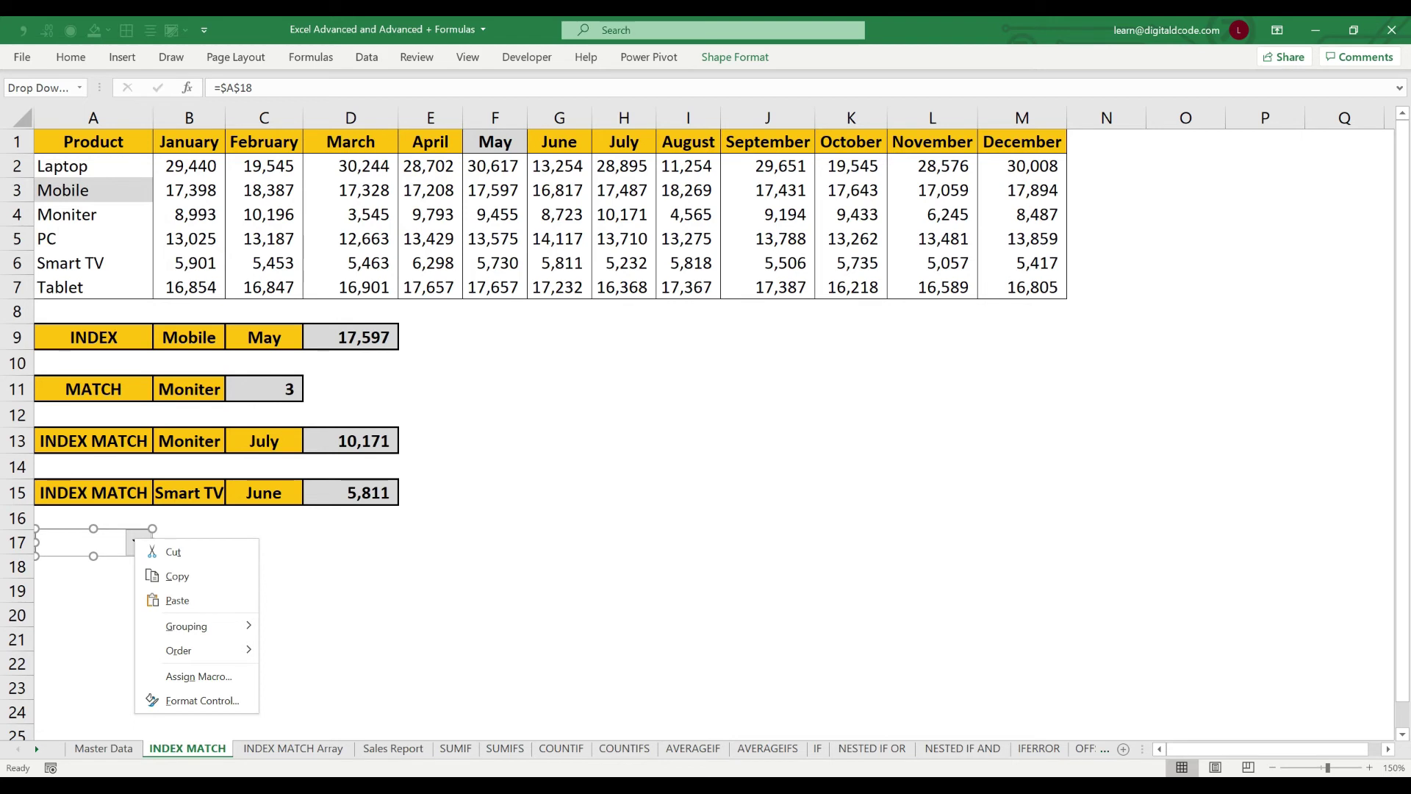
click(103, 542)
mouse_move(103, 542)
mouse_down()
mouse_move(186, 596)
mouse_move(94, 559)
mouse_move(93, 544)
mouse_up()
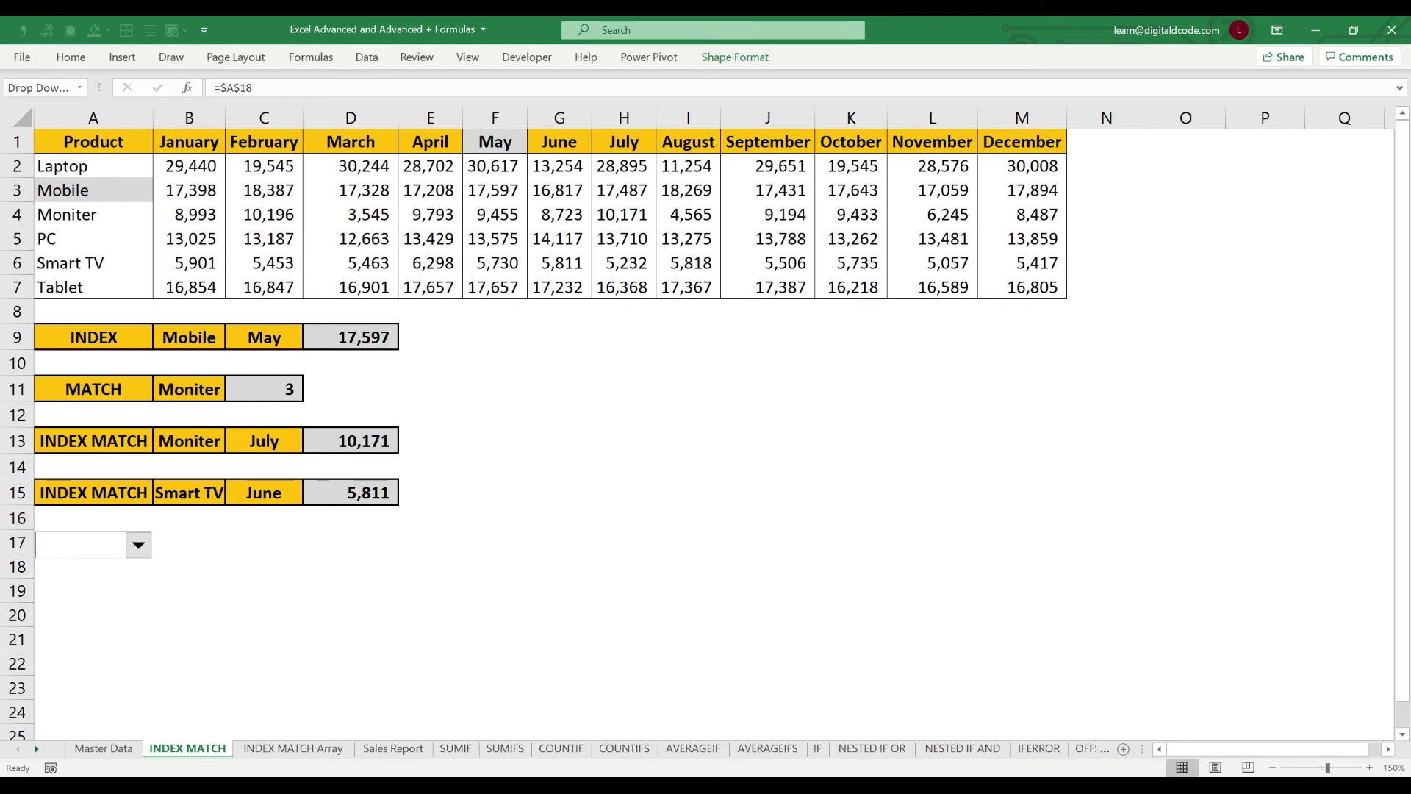
right_click(103, 542)
key(Escape)
click(733, 393)
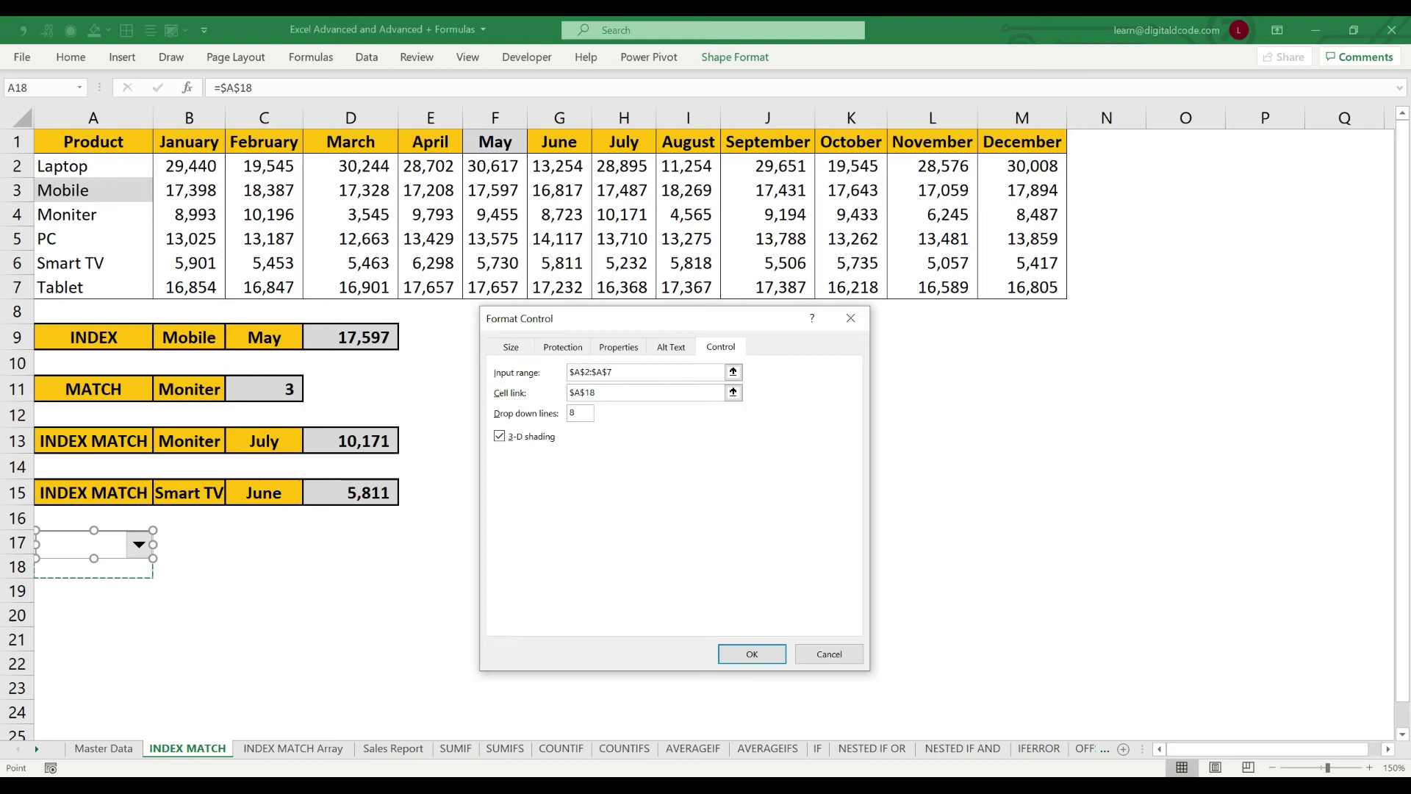
click(752, 654)
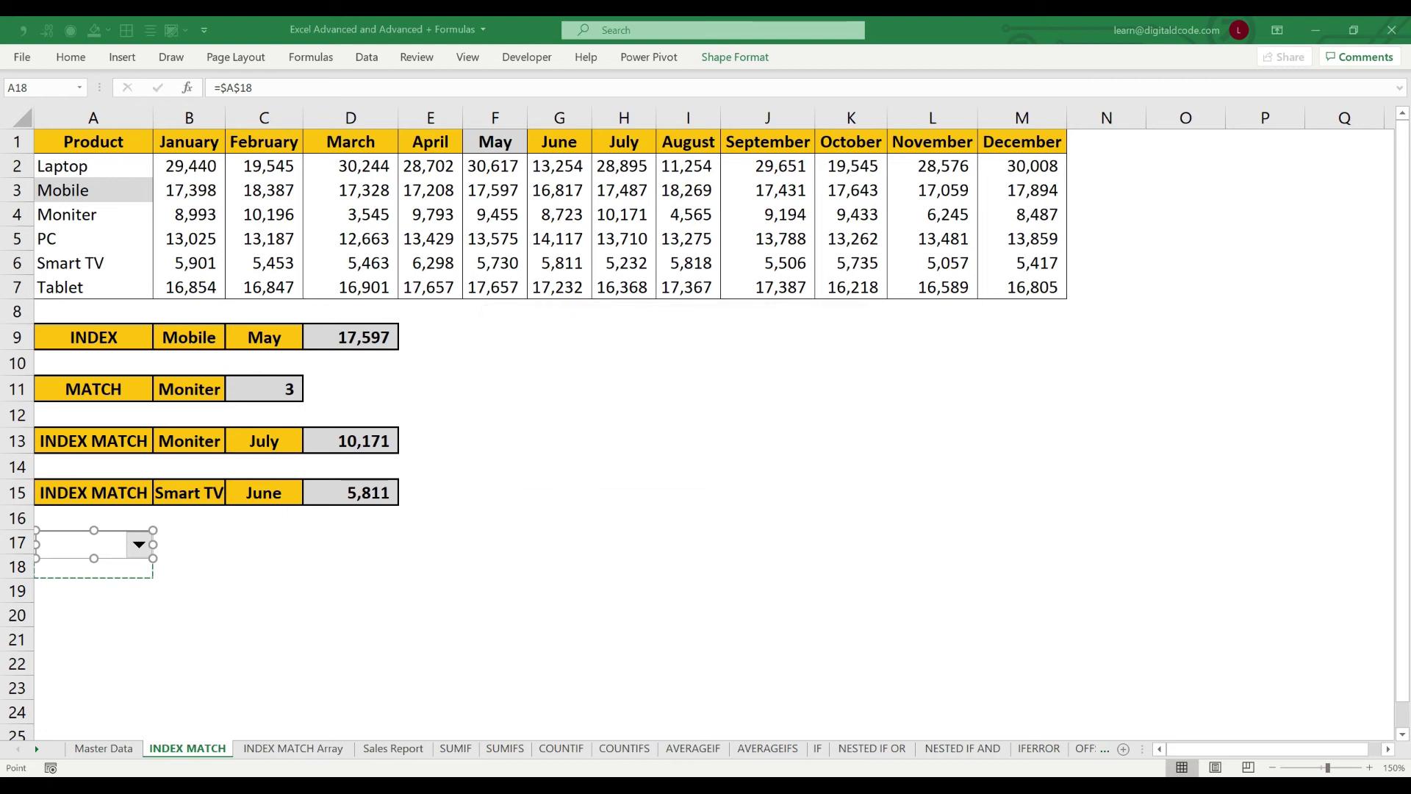
Step: Choose Mobile from the combo box in A17 and select its linked cell A18
click(189, 566)
key(alt)
key(h)
click(189, 591)
click(138, 545)
click(73, 586)
click(93, 567)
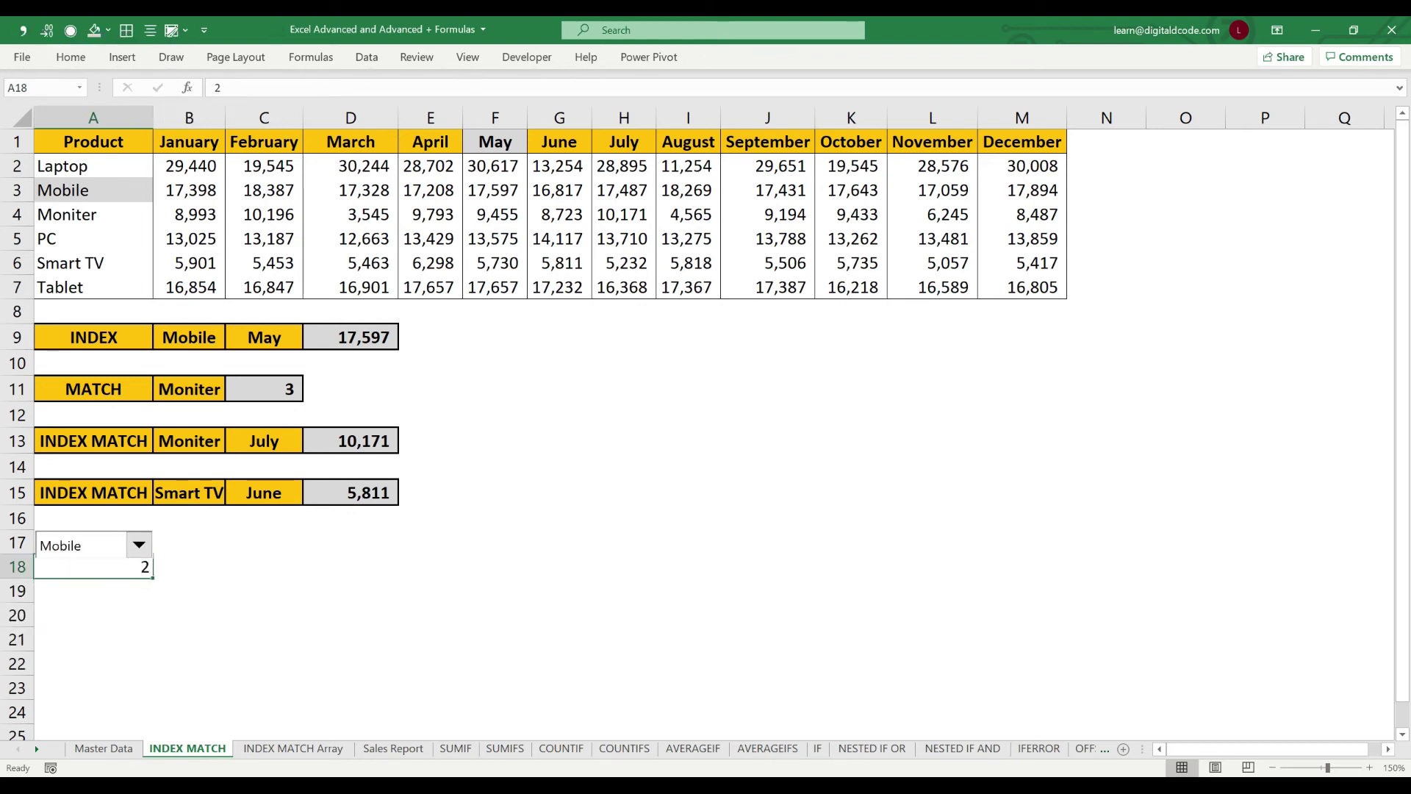
Step: Choose Moniter and finally Tablet from the product combo box in A17
click(139, 545)
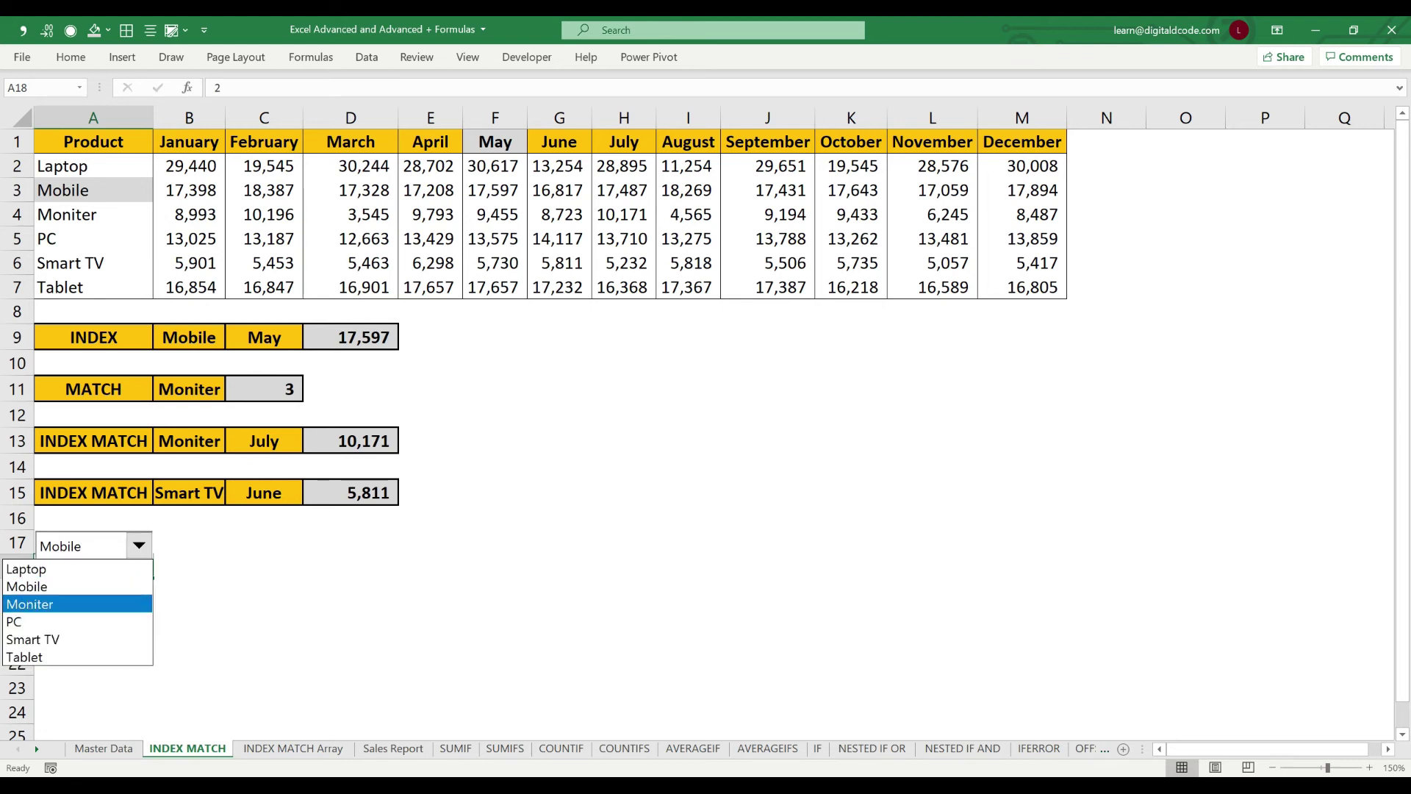
click(29, 603)
click(139, 544)
click(30, 656)
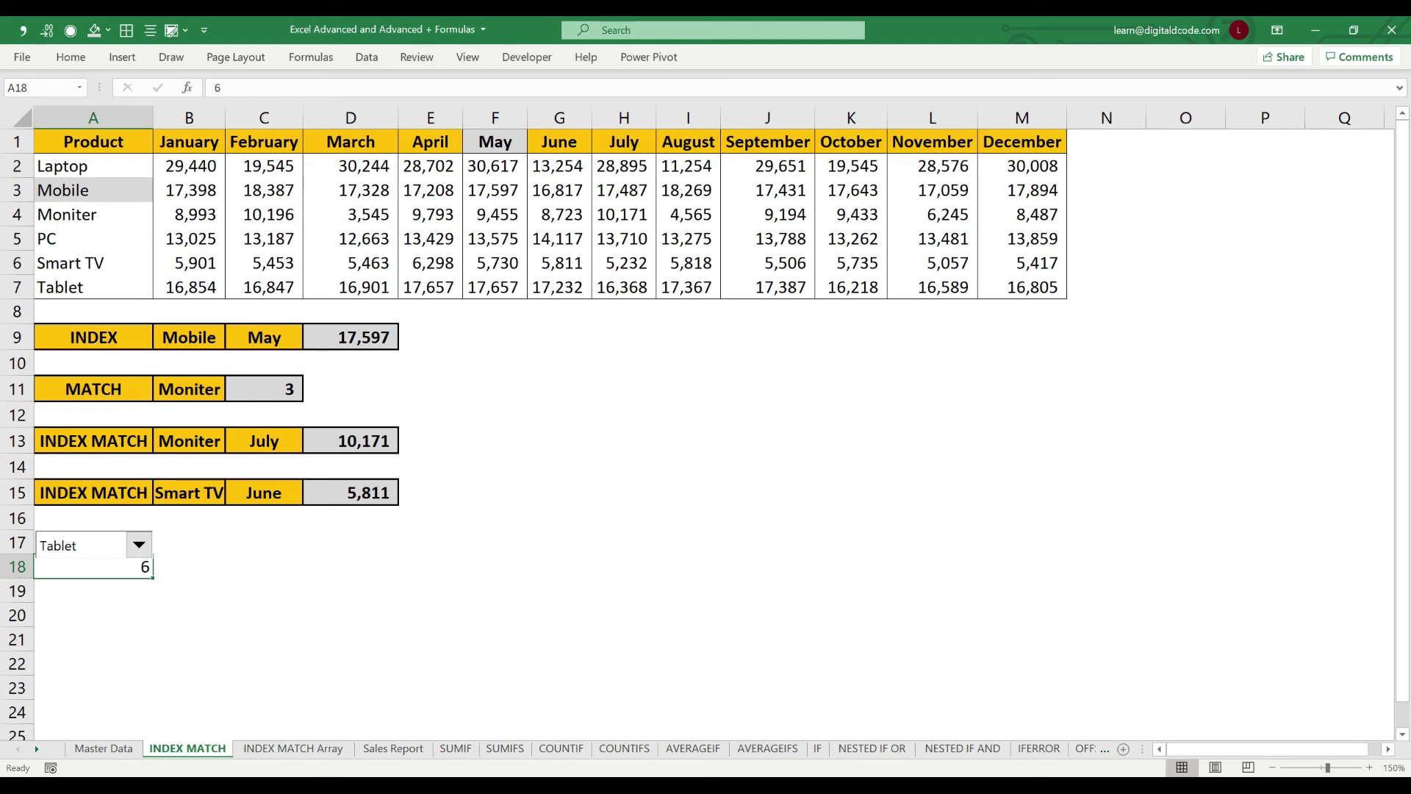
Step: Duplicate the product combo box and place the copy directly beside it in row 17, starting at column B
right_click(139, 545)
key(Escape)
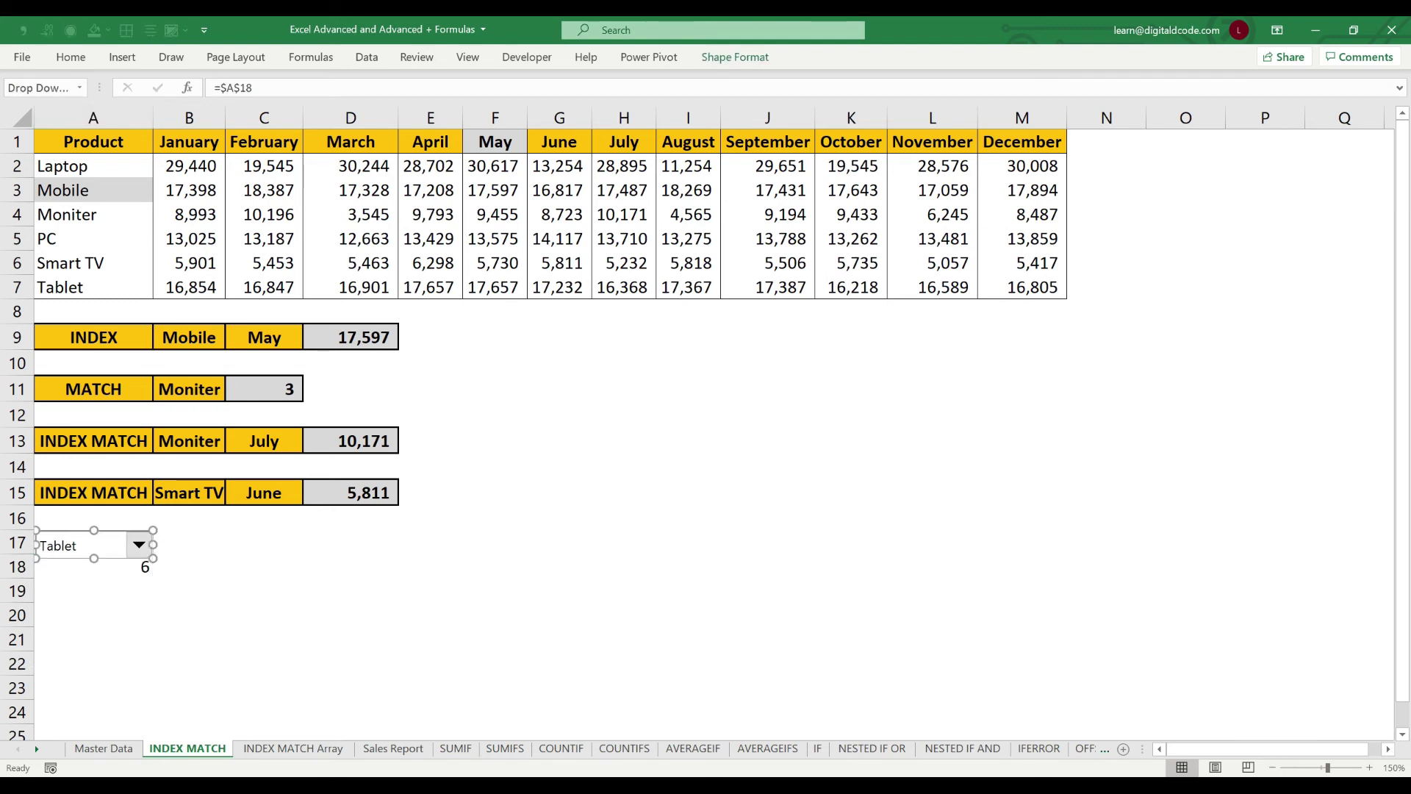
key(ctrl+d)
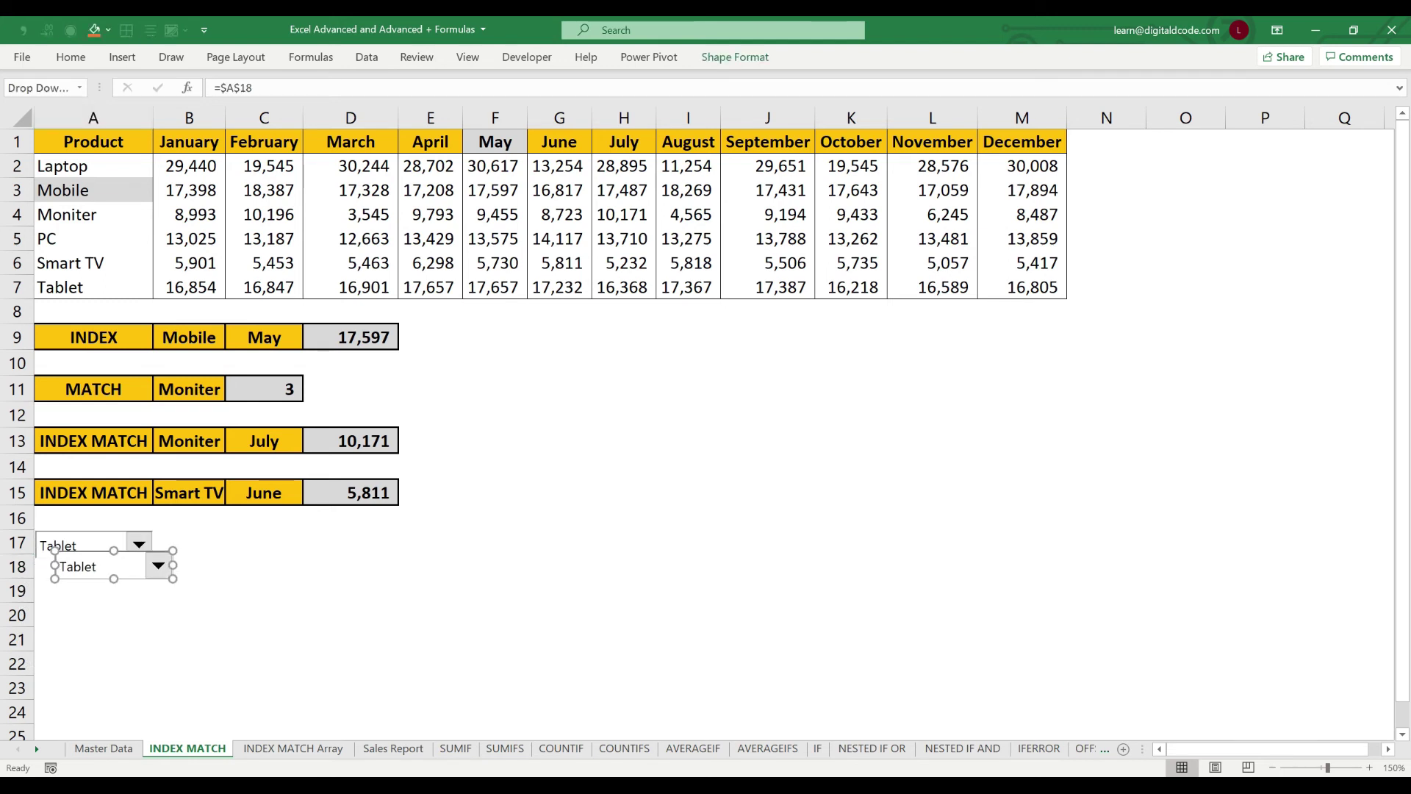
drag(114, 564, 213, 545)
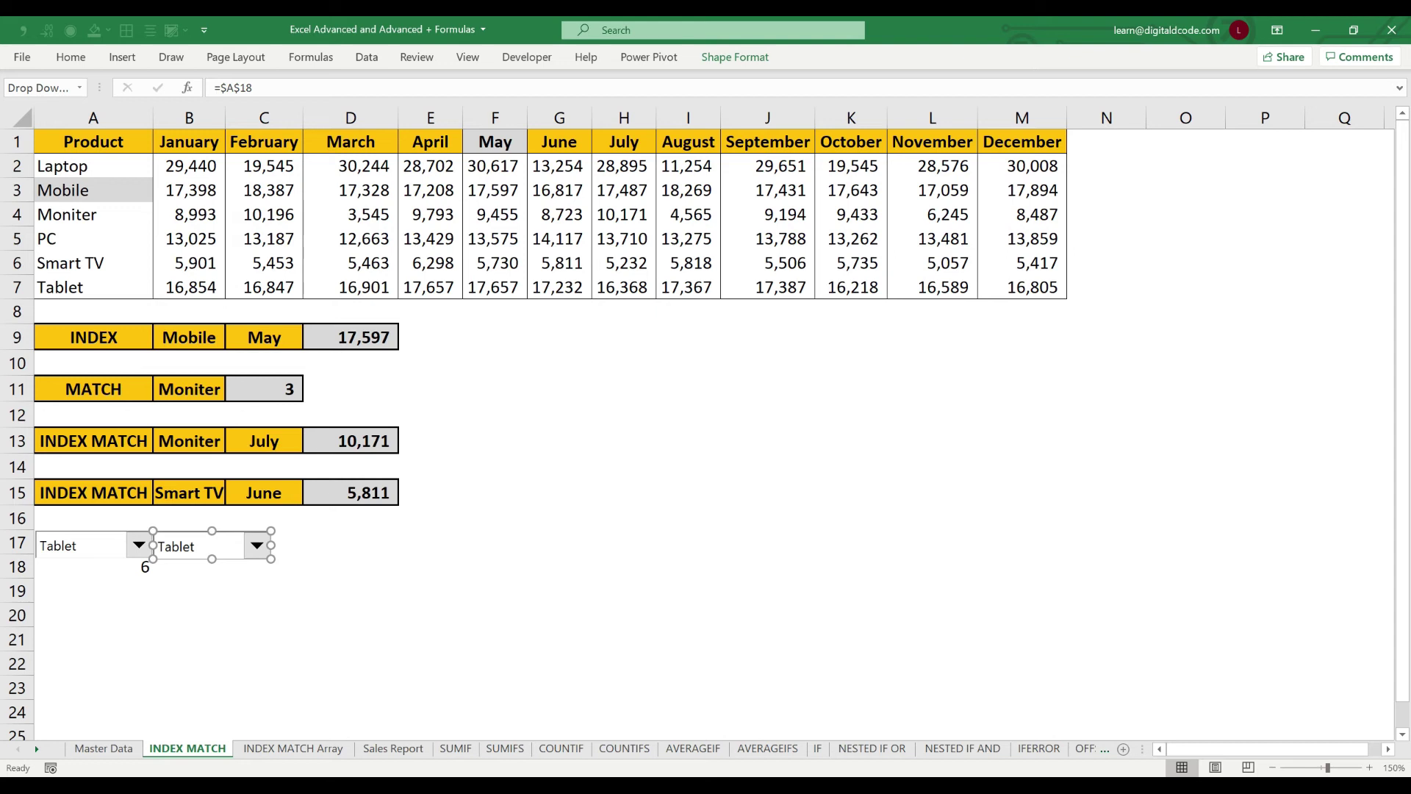
Step: Enter the header Month in cell P1 for a vertical list of the month names
click(189, 142)
key(ctrl+shift+Right)
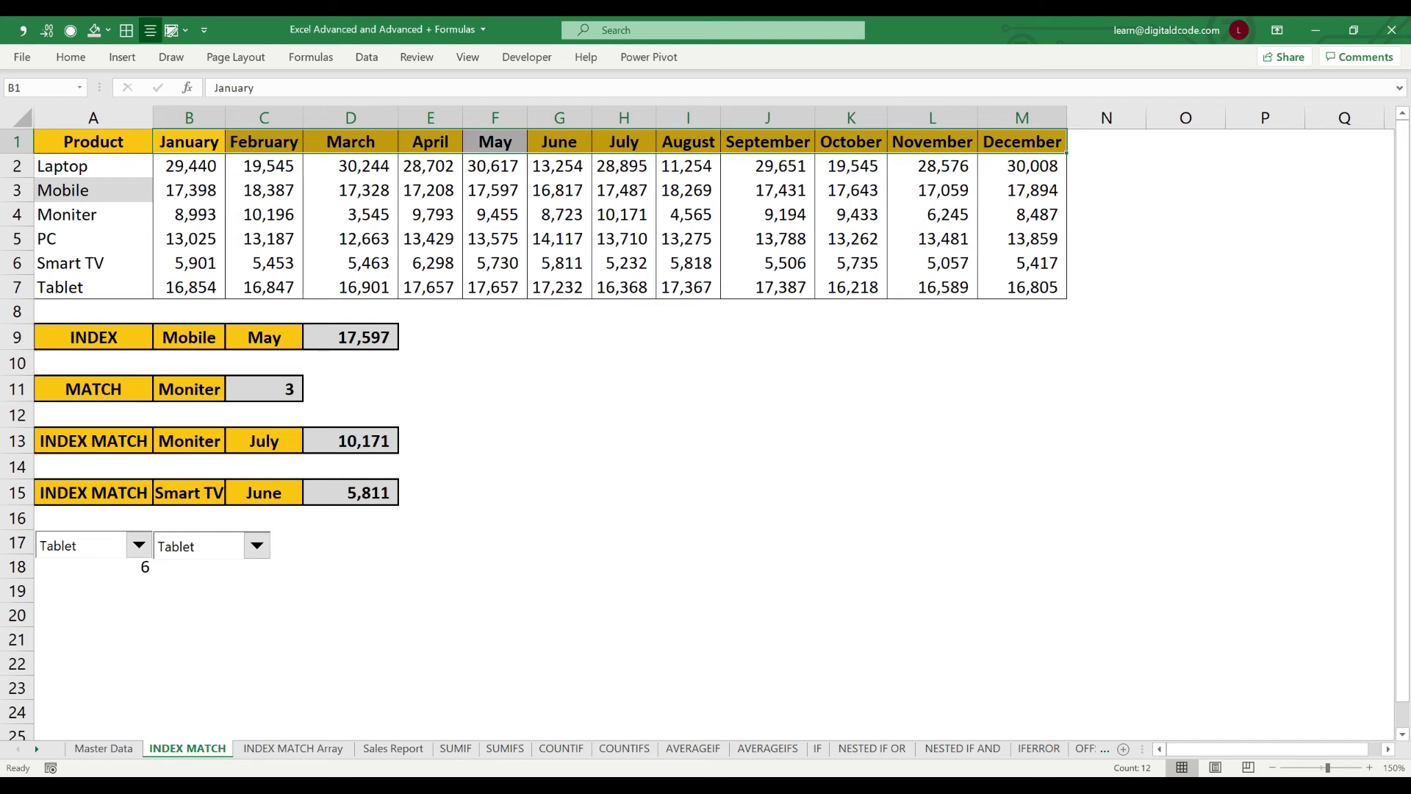
click(1265, 142)
text(Month)
key(Return)
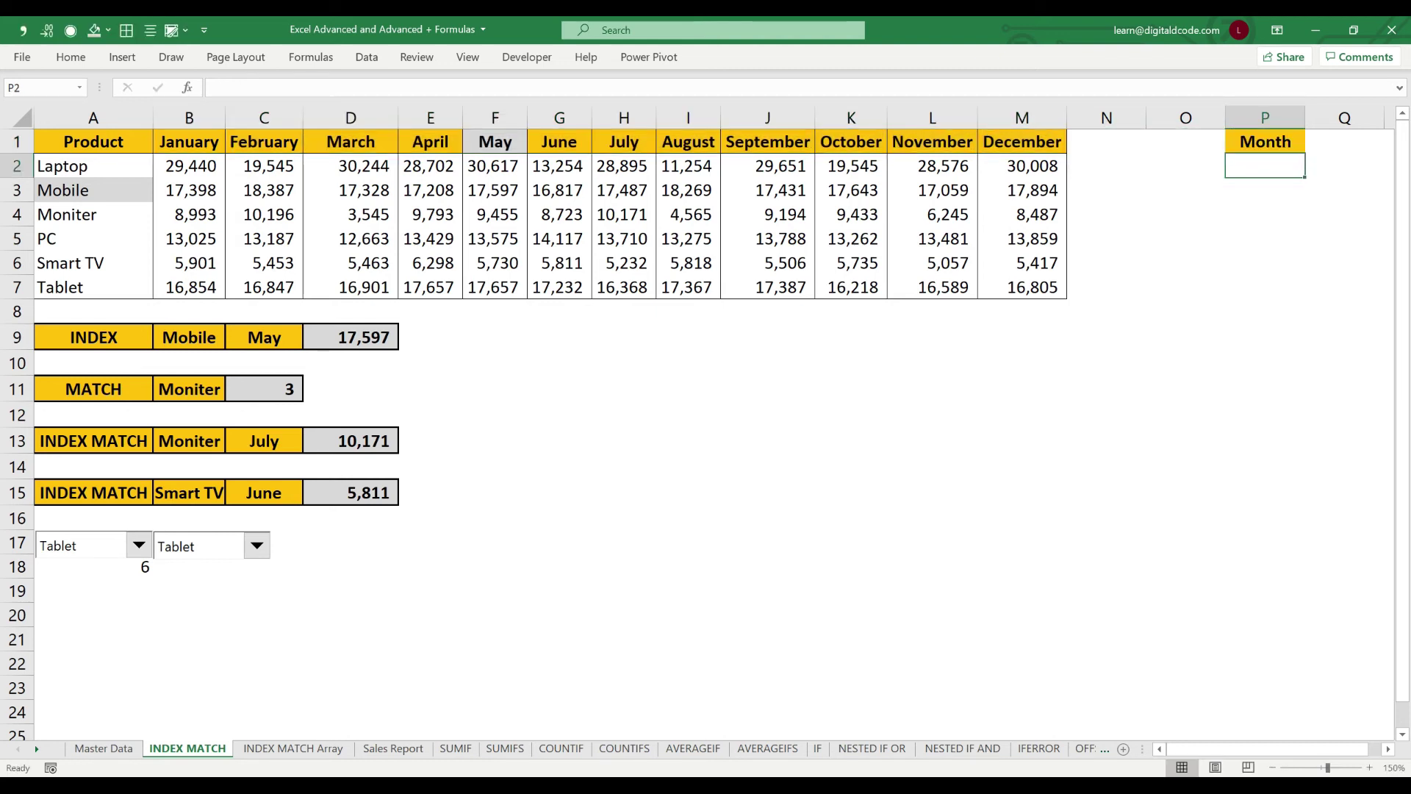
Step: Copy the month headers B1:M1 and paste them transposed as values into column P starting at P2
key(ctrl+Home)
key(Right)
key(Right)
key(Left)
key(ctrl+shift+Right)
key(ctrl+c)
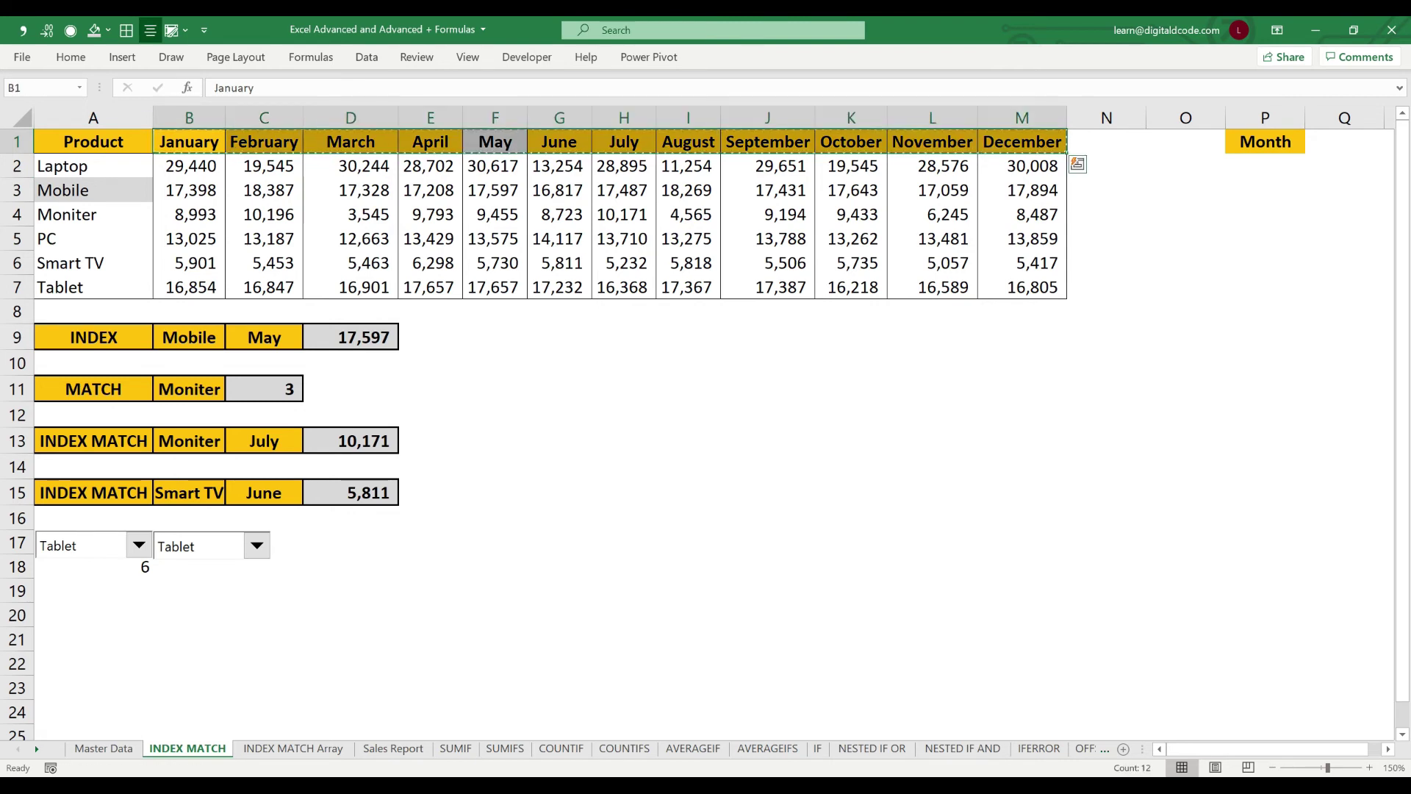
key(Right)
key(Right)
key(Right)
key(Right)
key(Right)
key(Right)
key(Right)
key(Right)
key(Right)
key(Right)
key(Right)
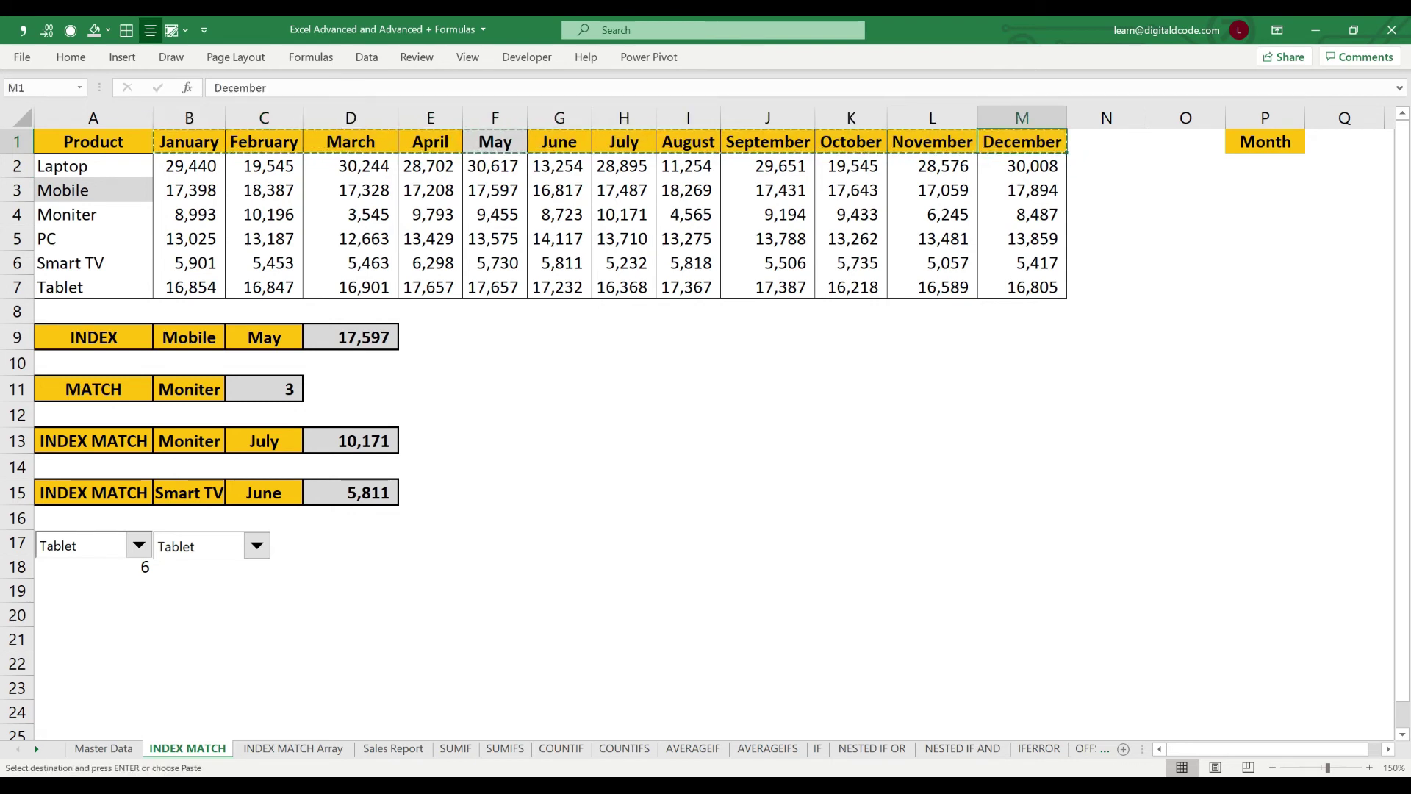
key(Right)
key(Right)
key(Right)
key(Down)
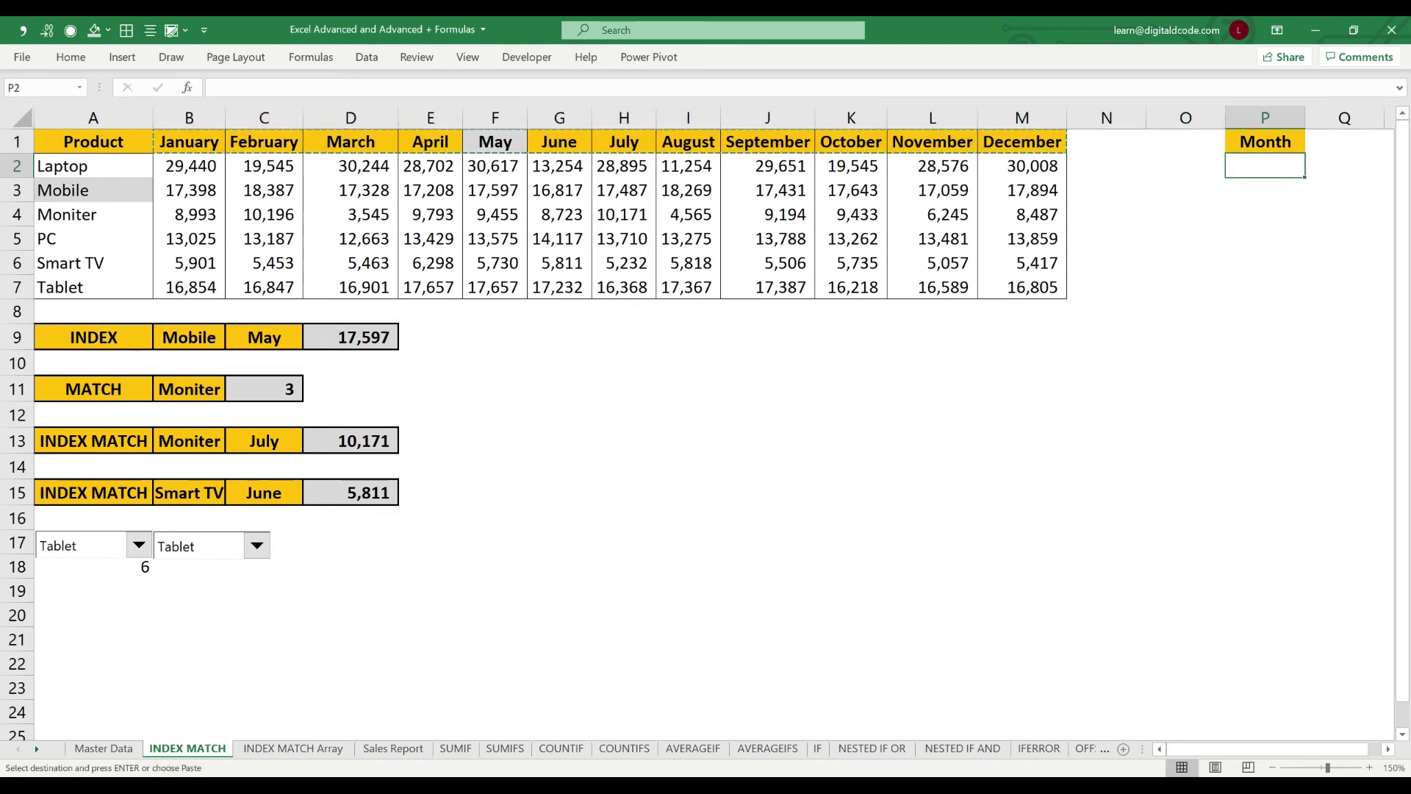
key(ctrl+alt+v)
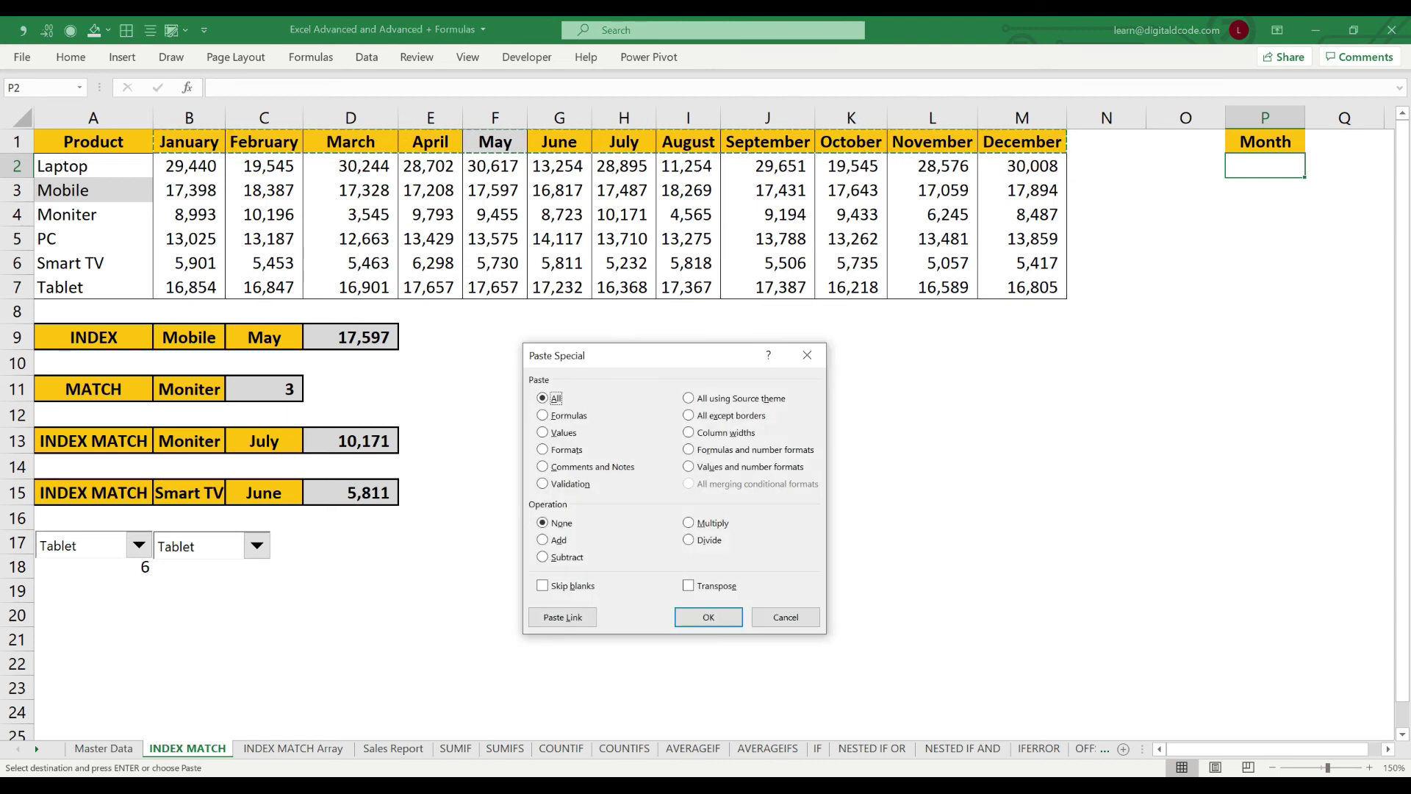
key(e)
key(v)
key(Return)
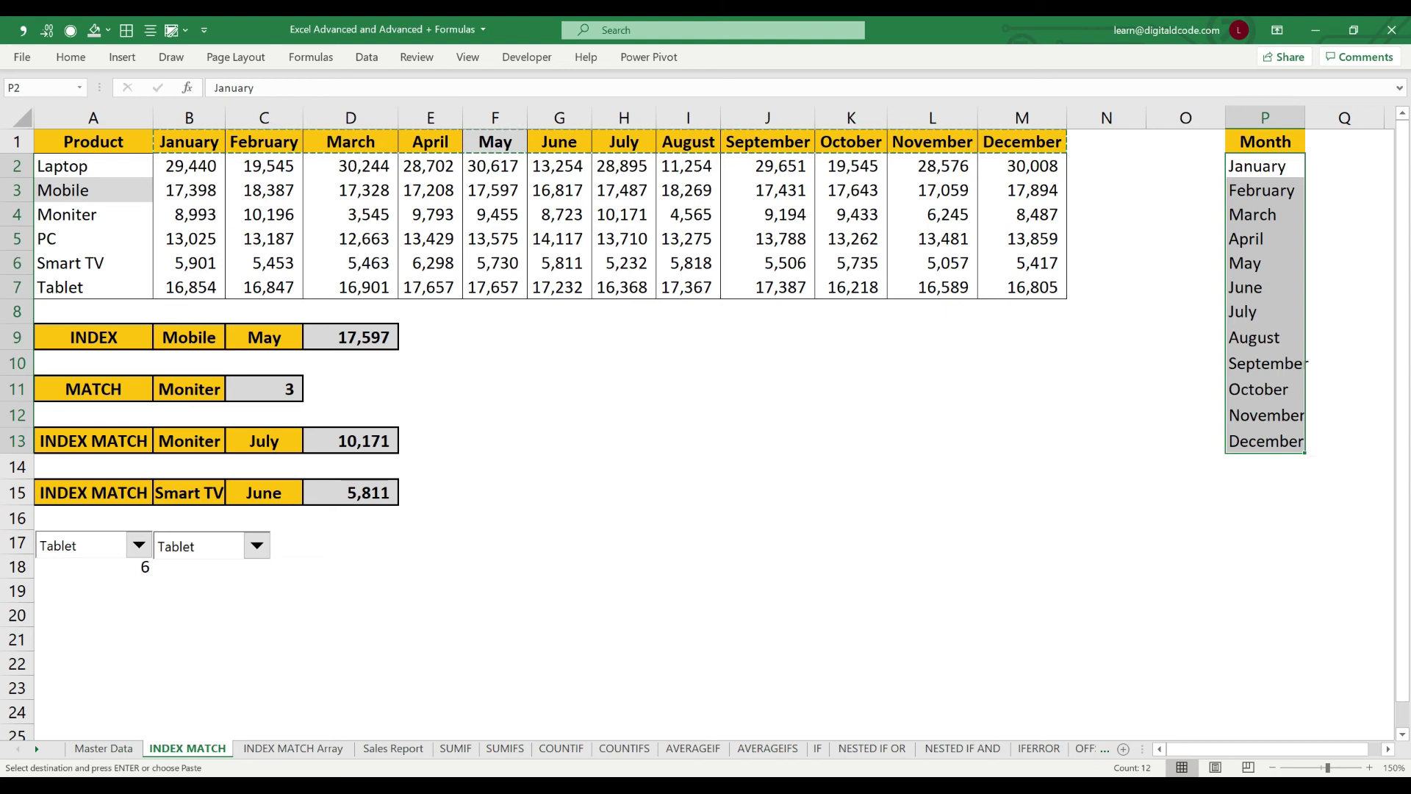
Step: Create a named range for P1:P13 using its top row as the name, and select the Month range to check it
key(shift+Down)
key(Up)
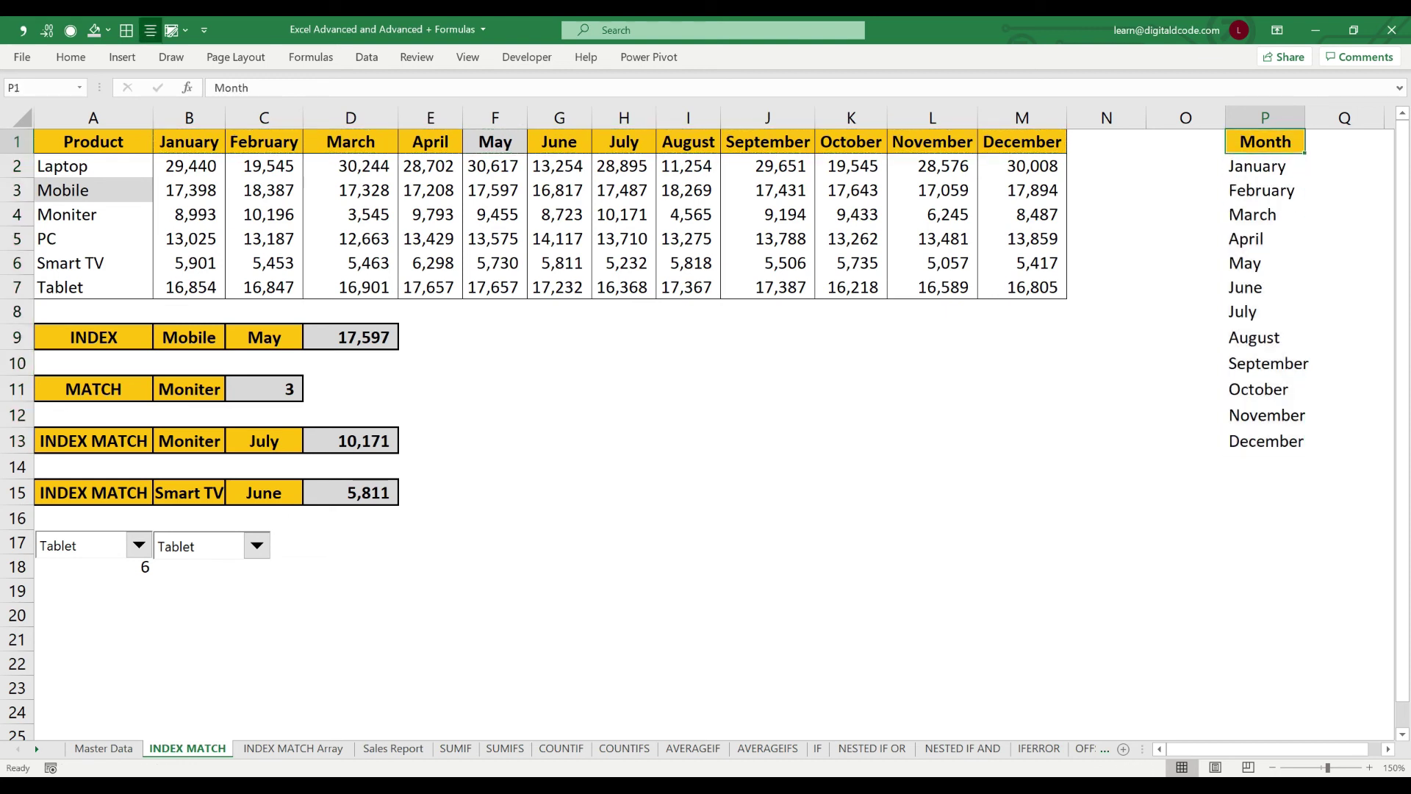
key(ctrl+shift+Down)
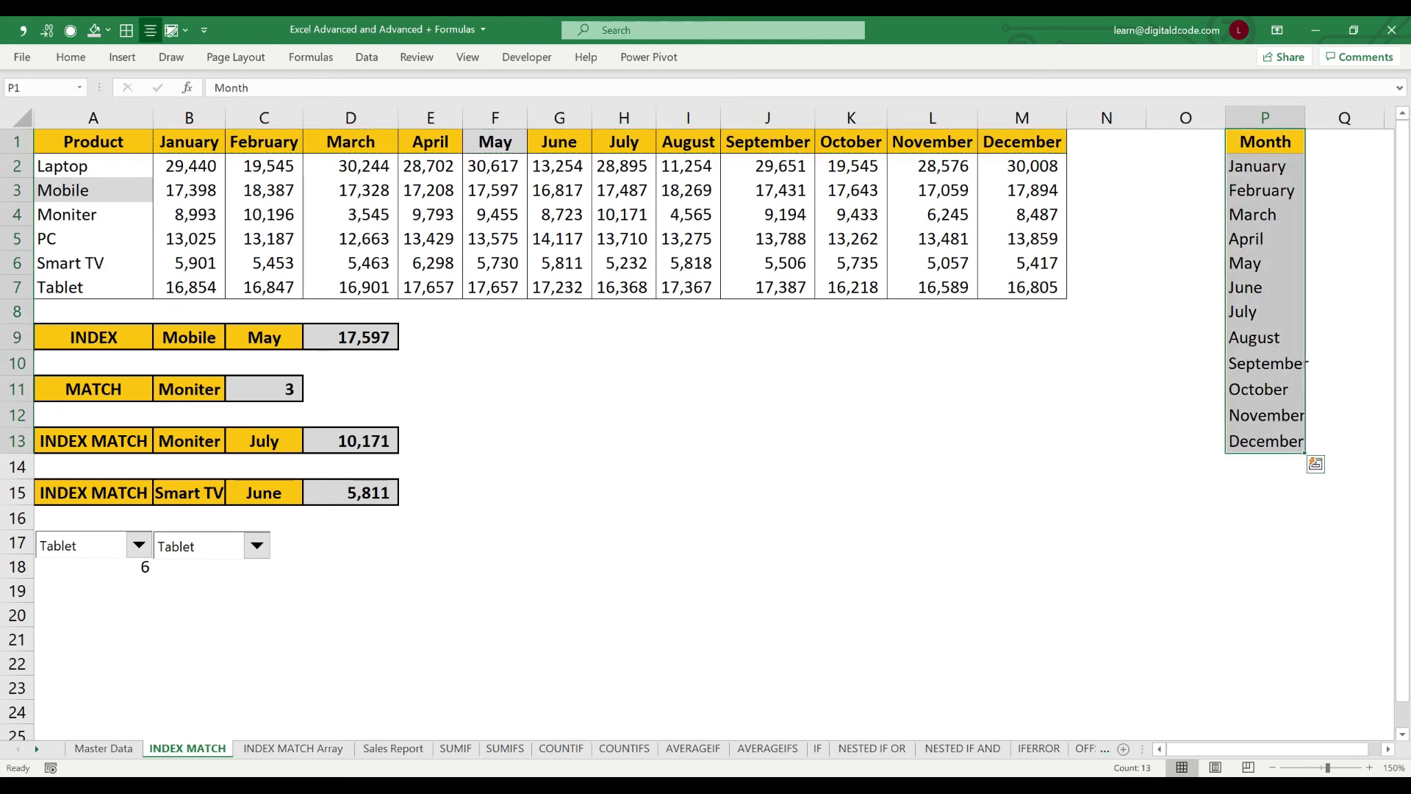
key(ctrl+shift+F3)
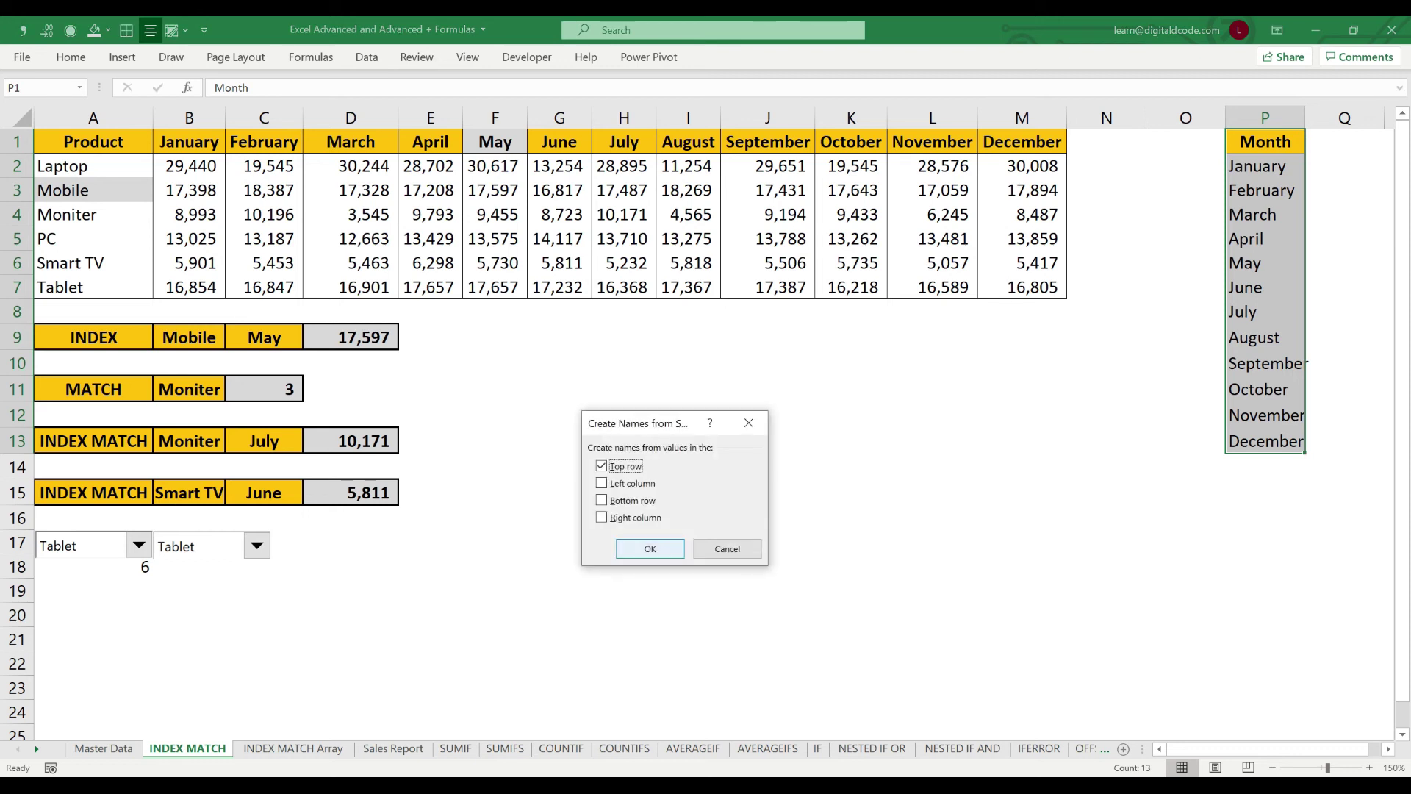
key(Return)
click(1021, 567)
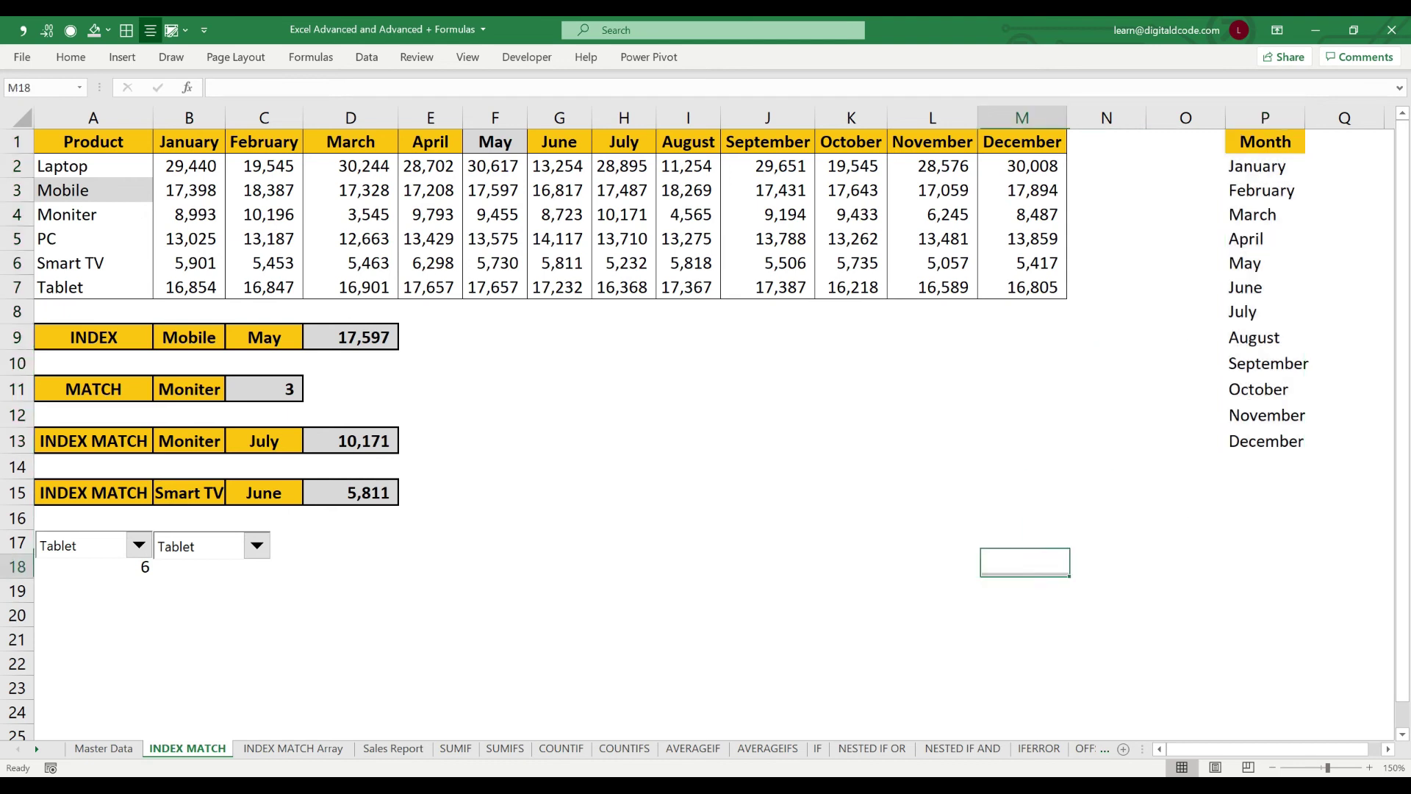
click(79, 87)
click(26, 125)
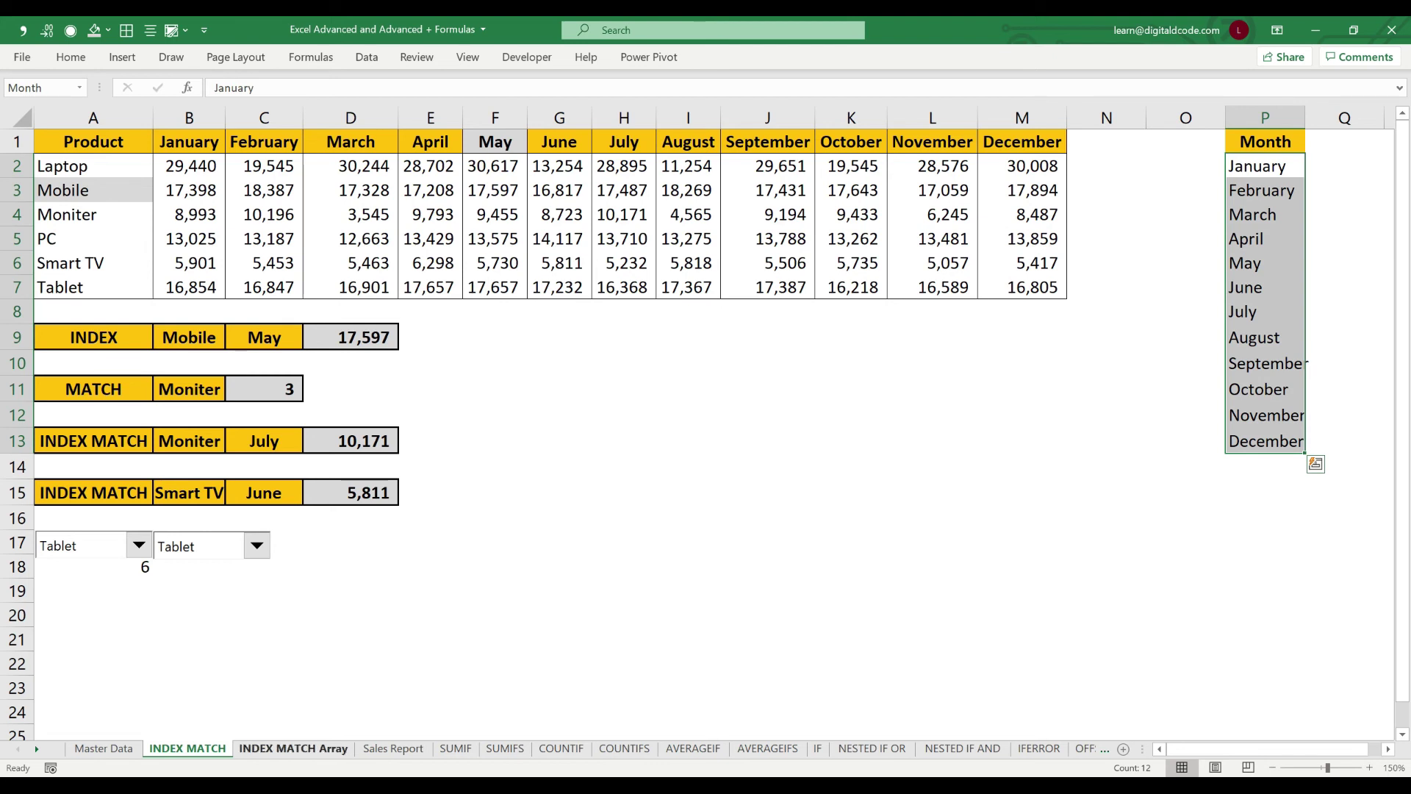
Step: Format the second combo box with input range Month and cell link $B$18
right_click(259, 549)
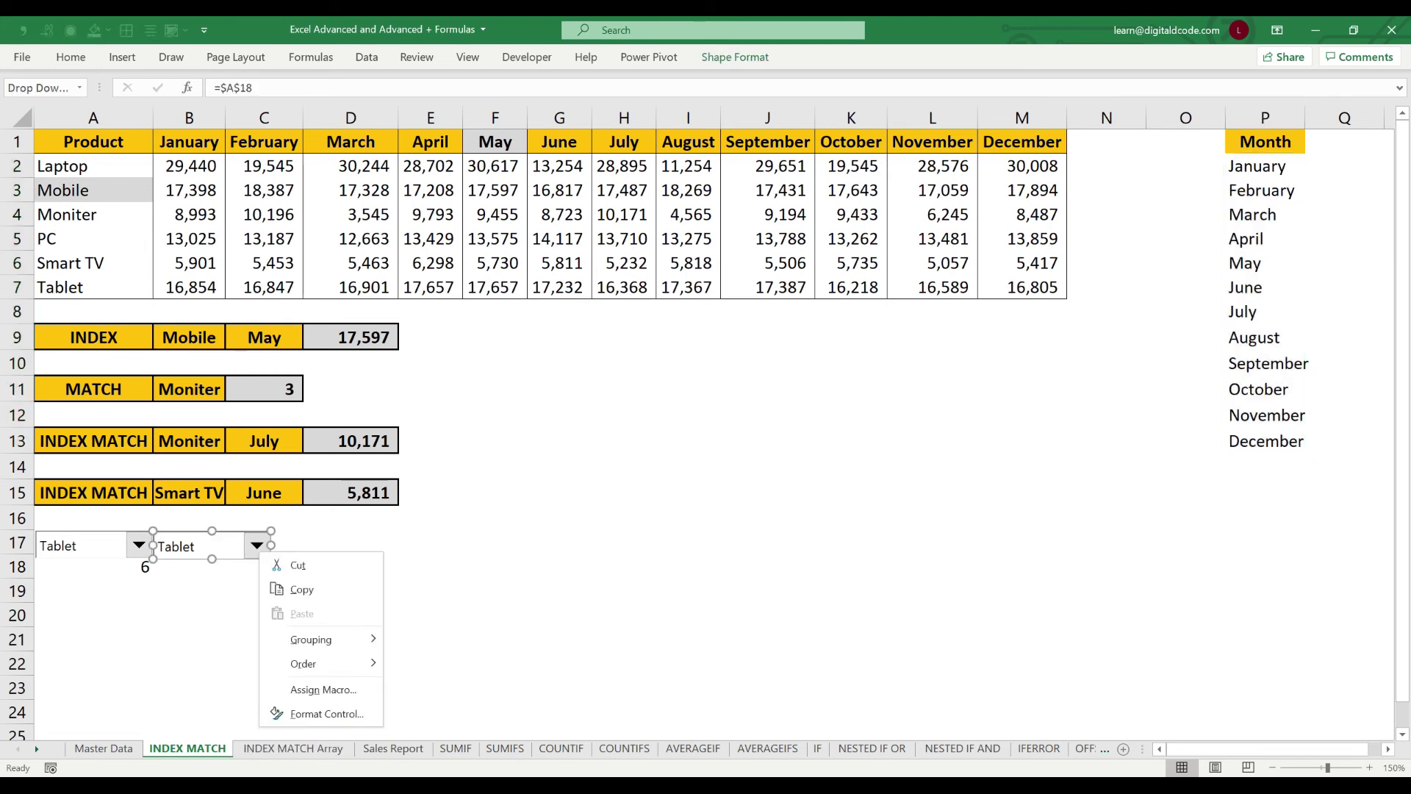
click(324, 714)
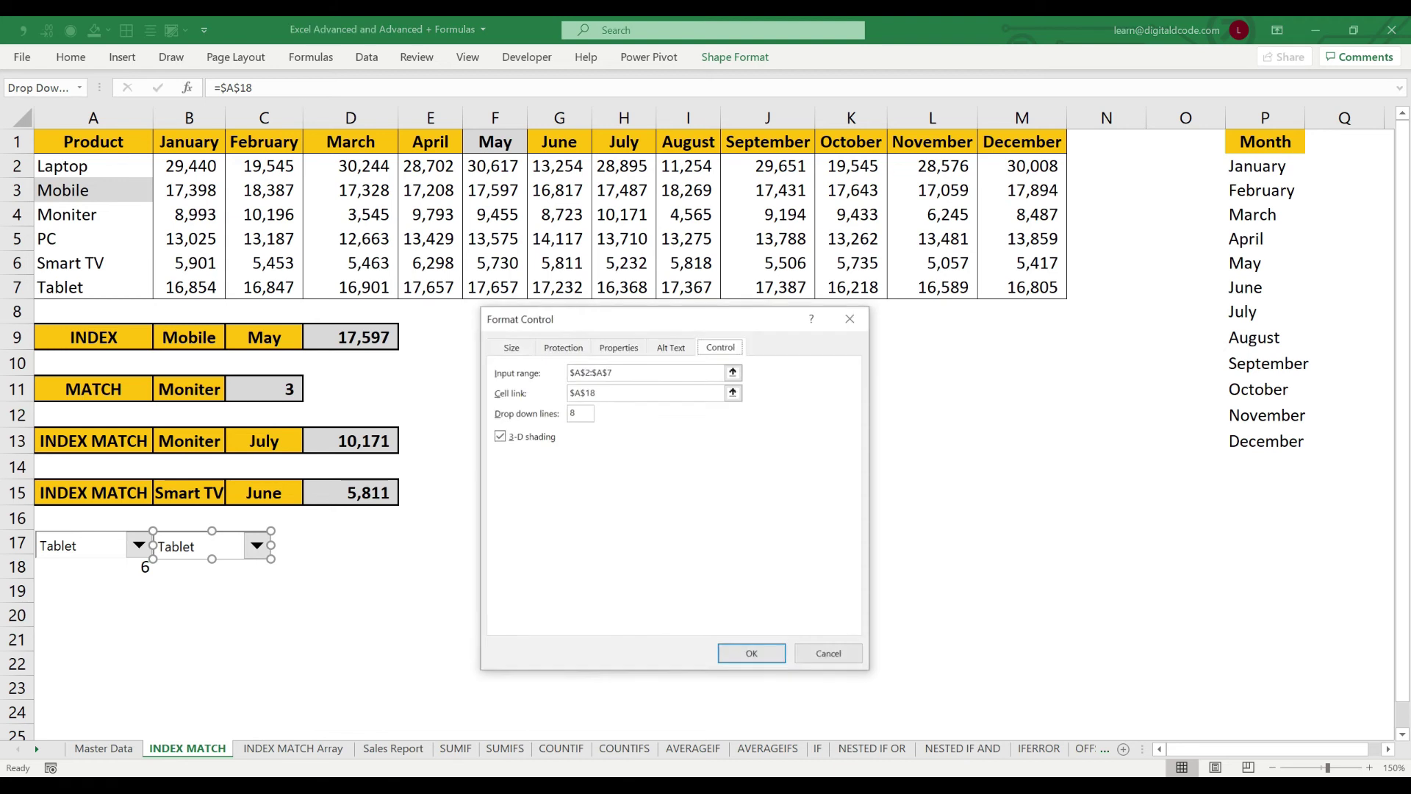
drag(725, 314, 890, 362)
drag(794, 420, 732, 419)
key(BackSpace)
text(Month)
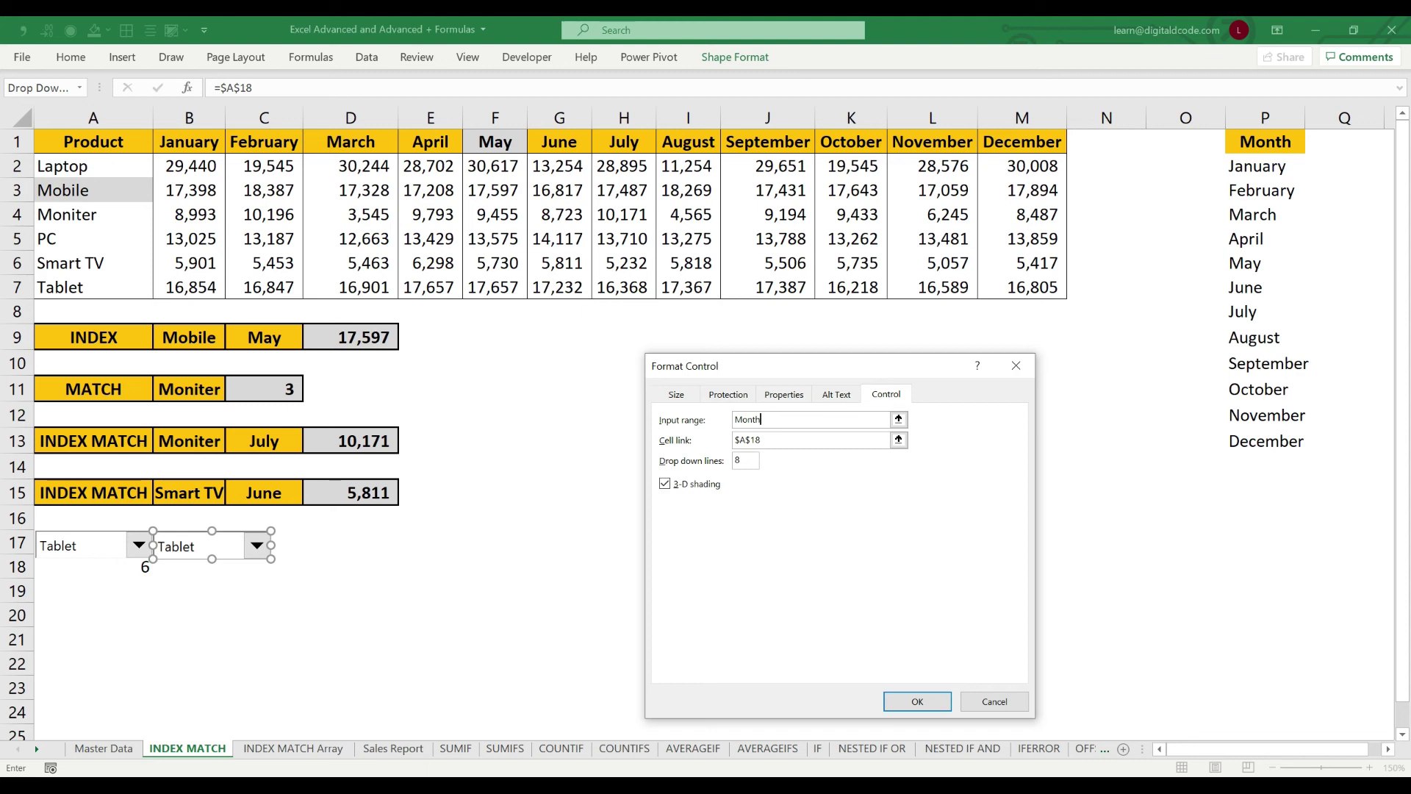
key(Tab)
key(BackSpace)
click(189, 569)
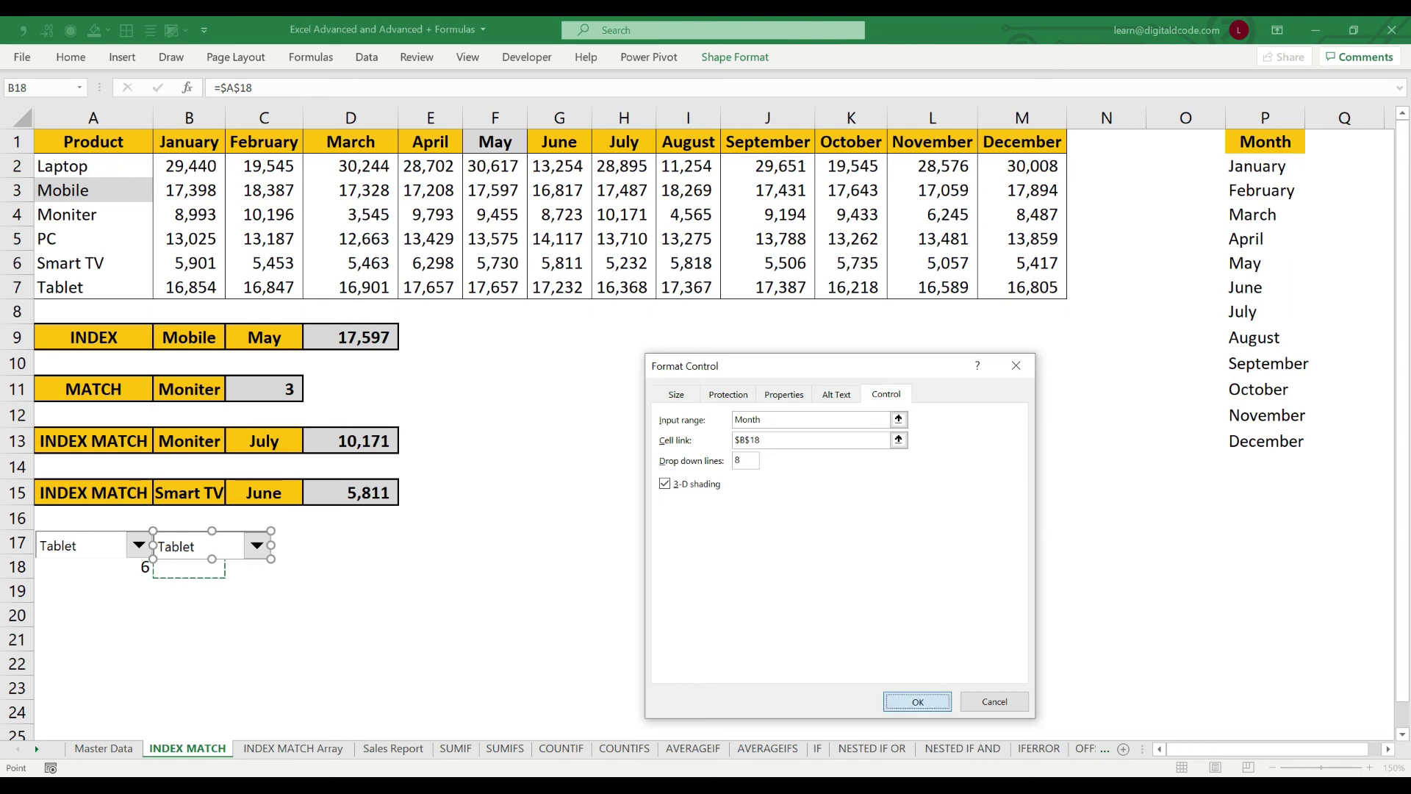
click(917, 701)
click(430, 591)
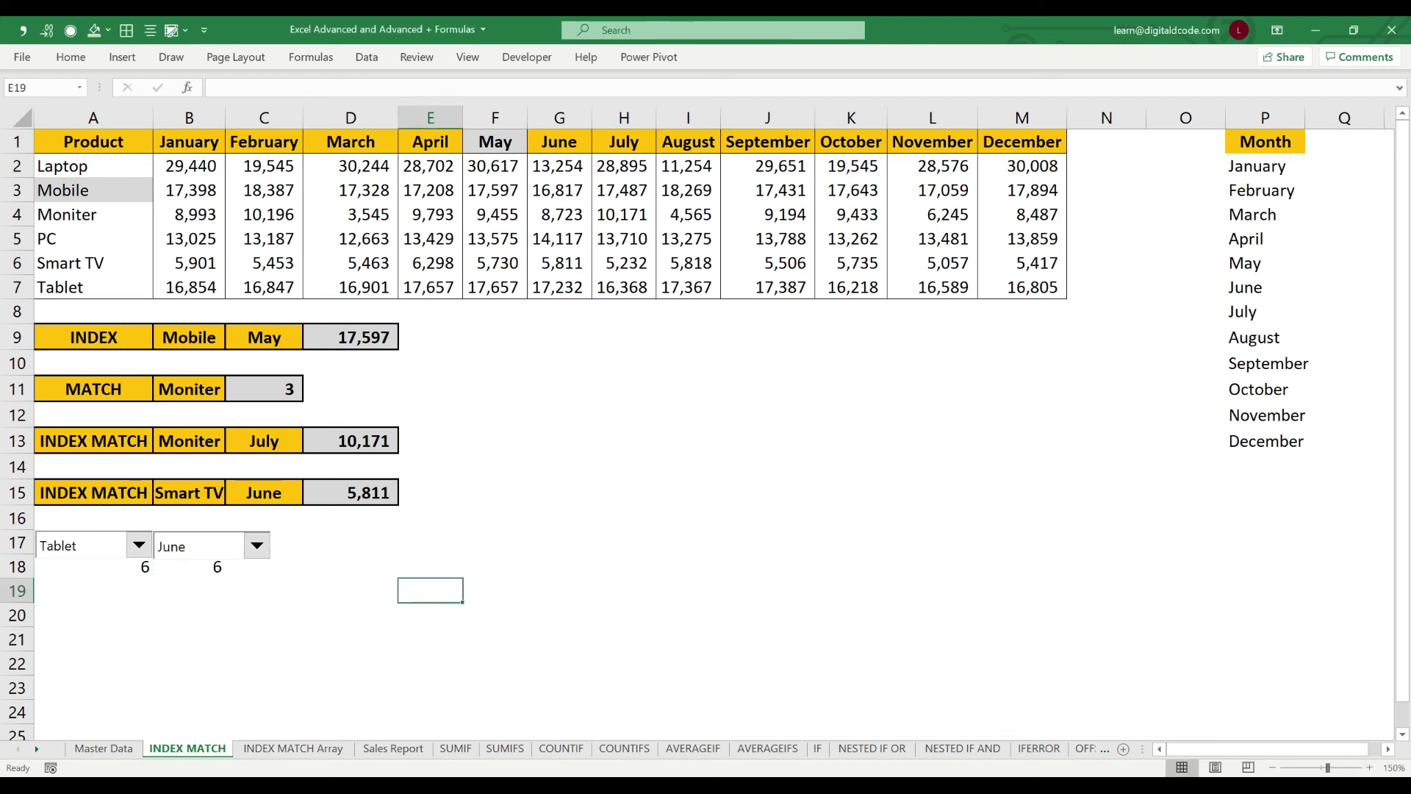
Step: Test the month combo box by choosing August and June, and leave it set to January
click(256, 545)
click(177, 621)
click(286, 566)
click(257, 546)
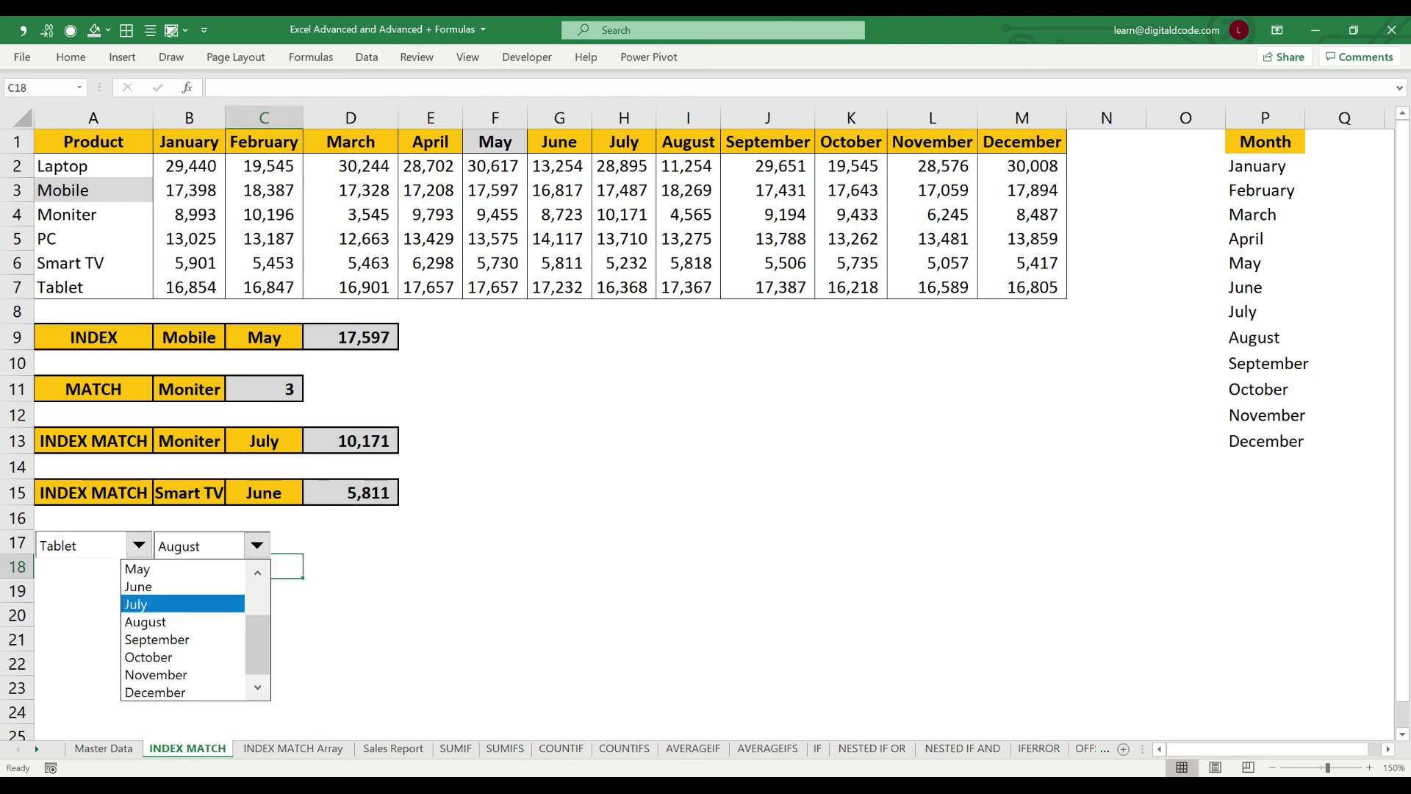
click(177, 586)
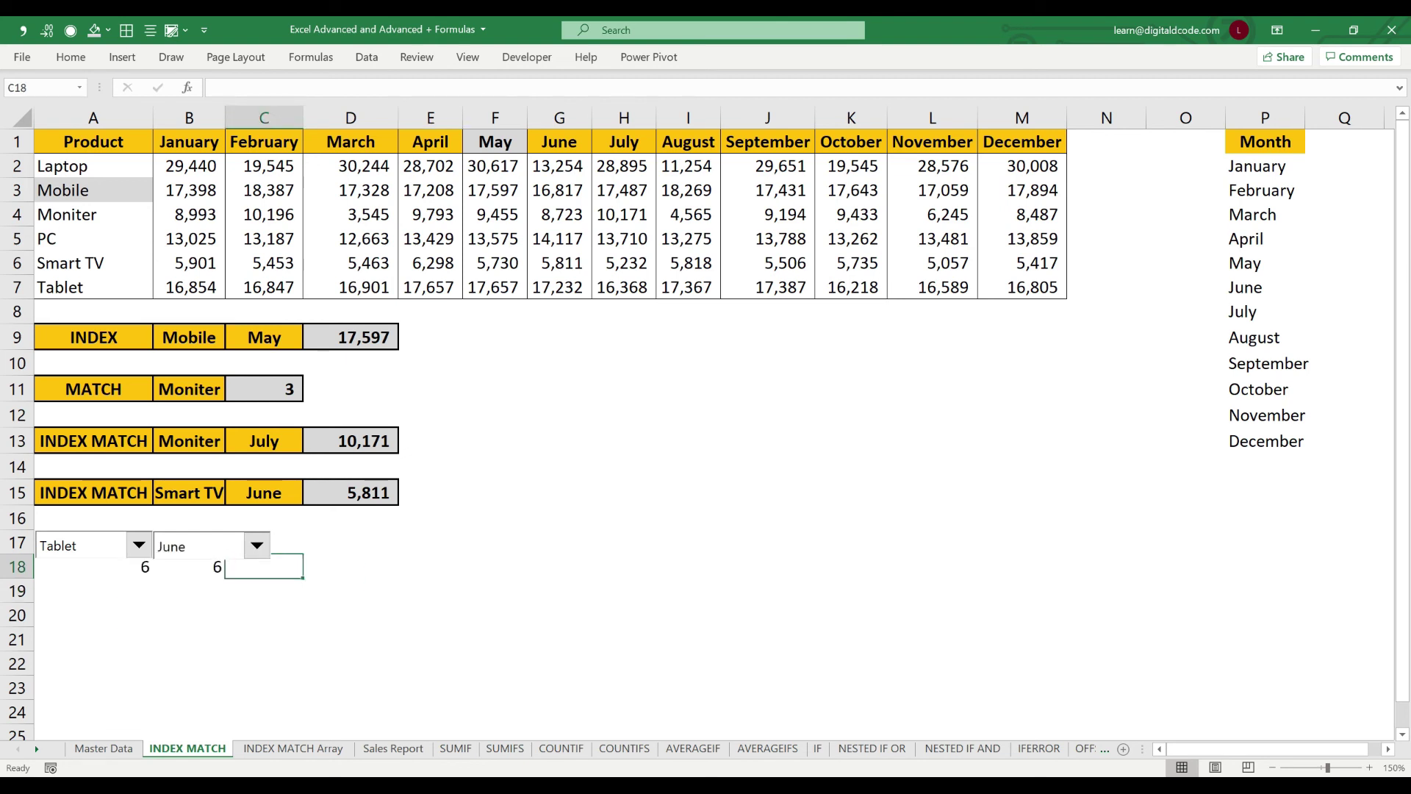
click(256, 545)
scroll(177, 647, up, 2)
click(176, 567)
Step: Select both combo boxes together and nudge them slightly to the right within row 17
right_click(94, 567)
right_click(85, 552)
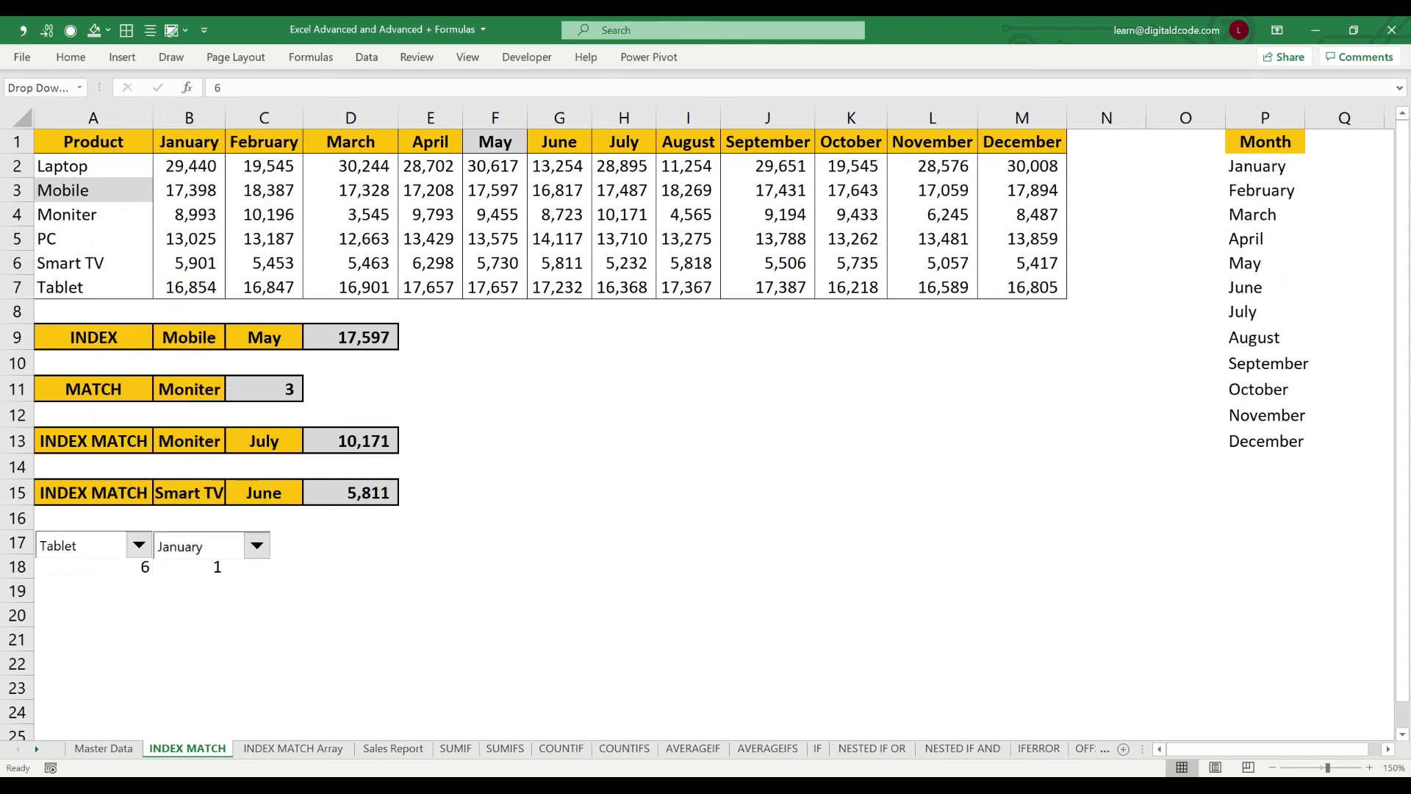
click(82, 547)
ctrl+right_click(260, 553)
key(Escape)
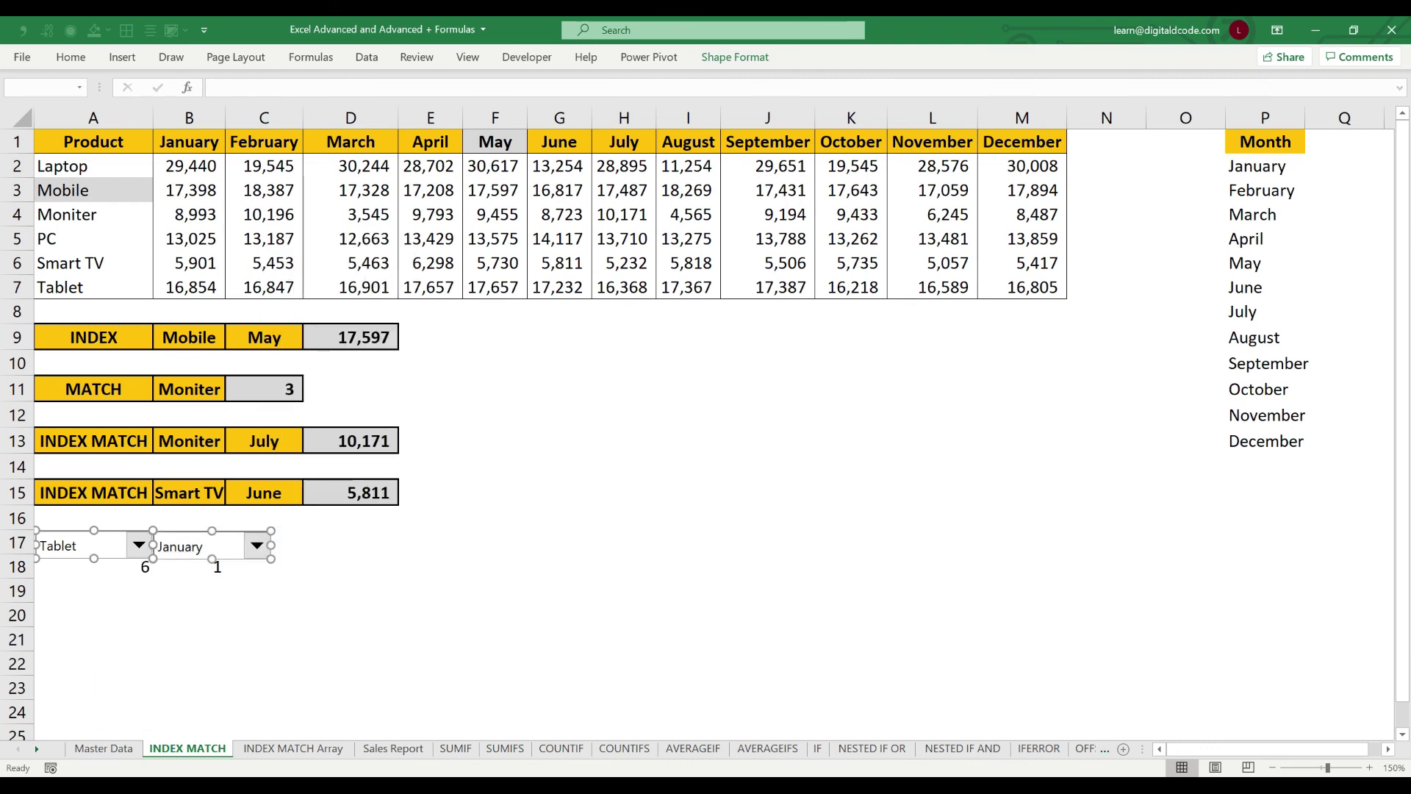
key(Down)
key(Down)
key(Down)
key(Right)
key(Up)
key(Up)
key(Up)
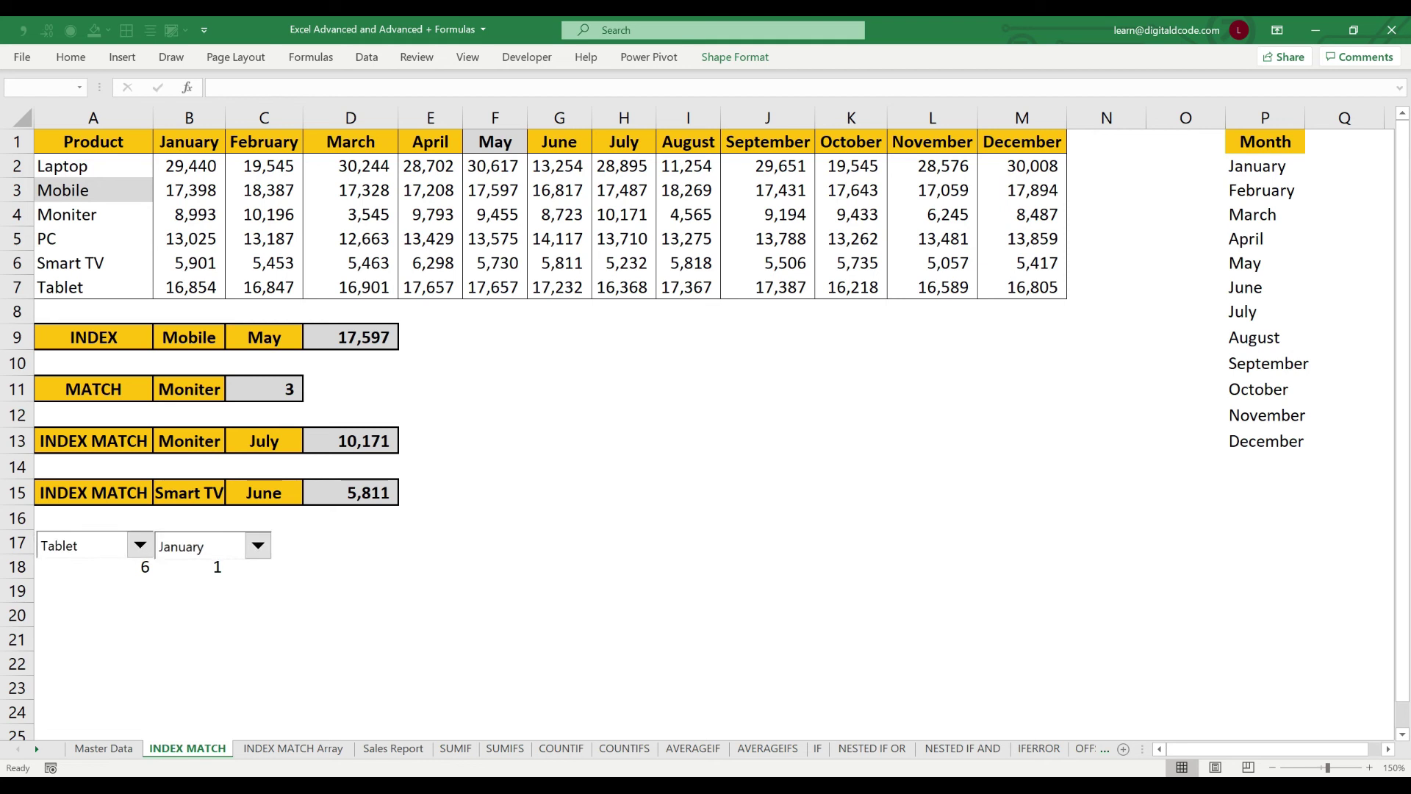
key(ctrl+a)
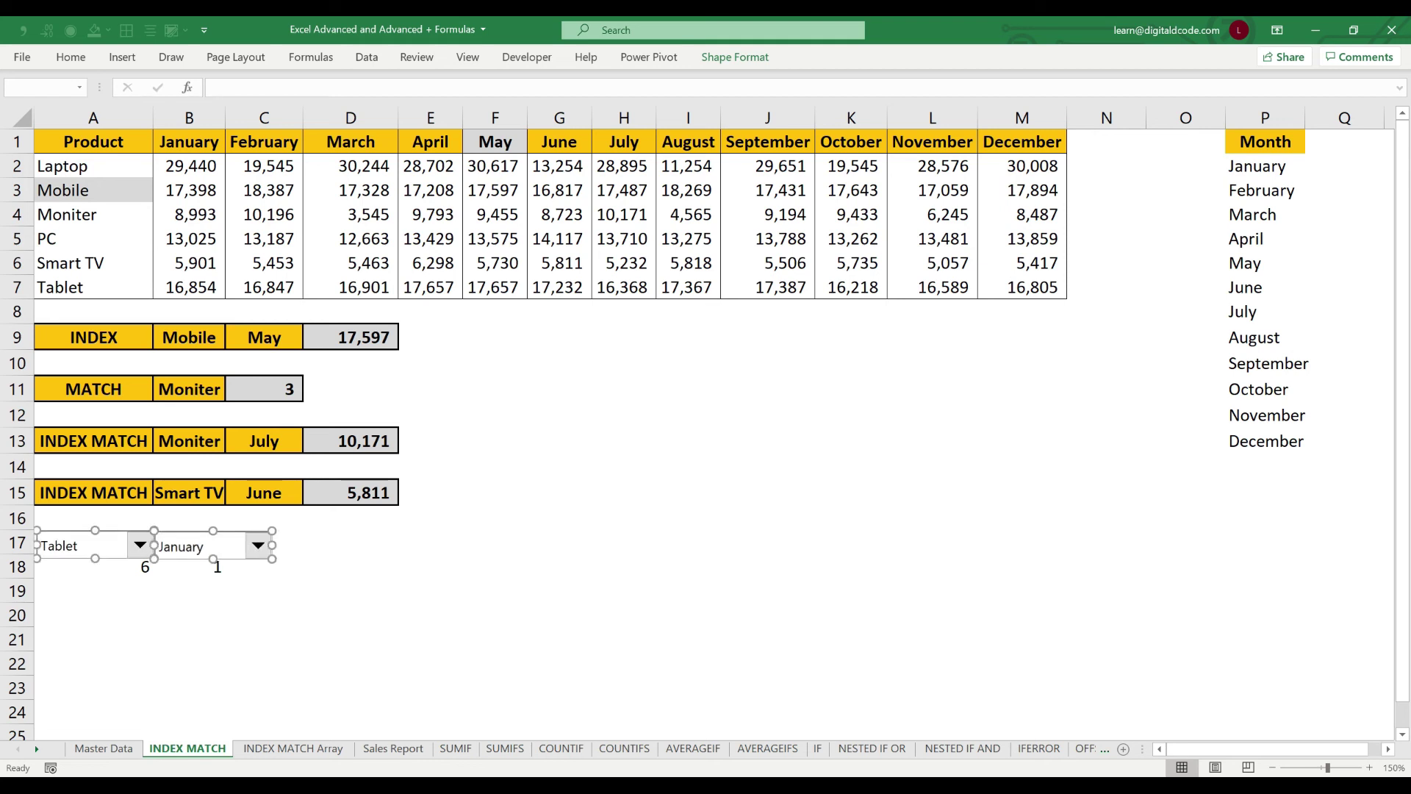
click(264, 615)
Step: Copy the formatted result cell D15 to D17 and clear the pasted contents, keeping only the formatting
click(351, 543)
click(351, 493)
key(ctrl+c)
click(351, 543)
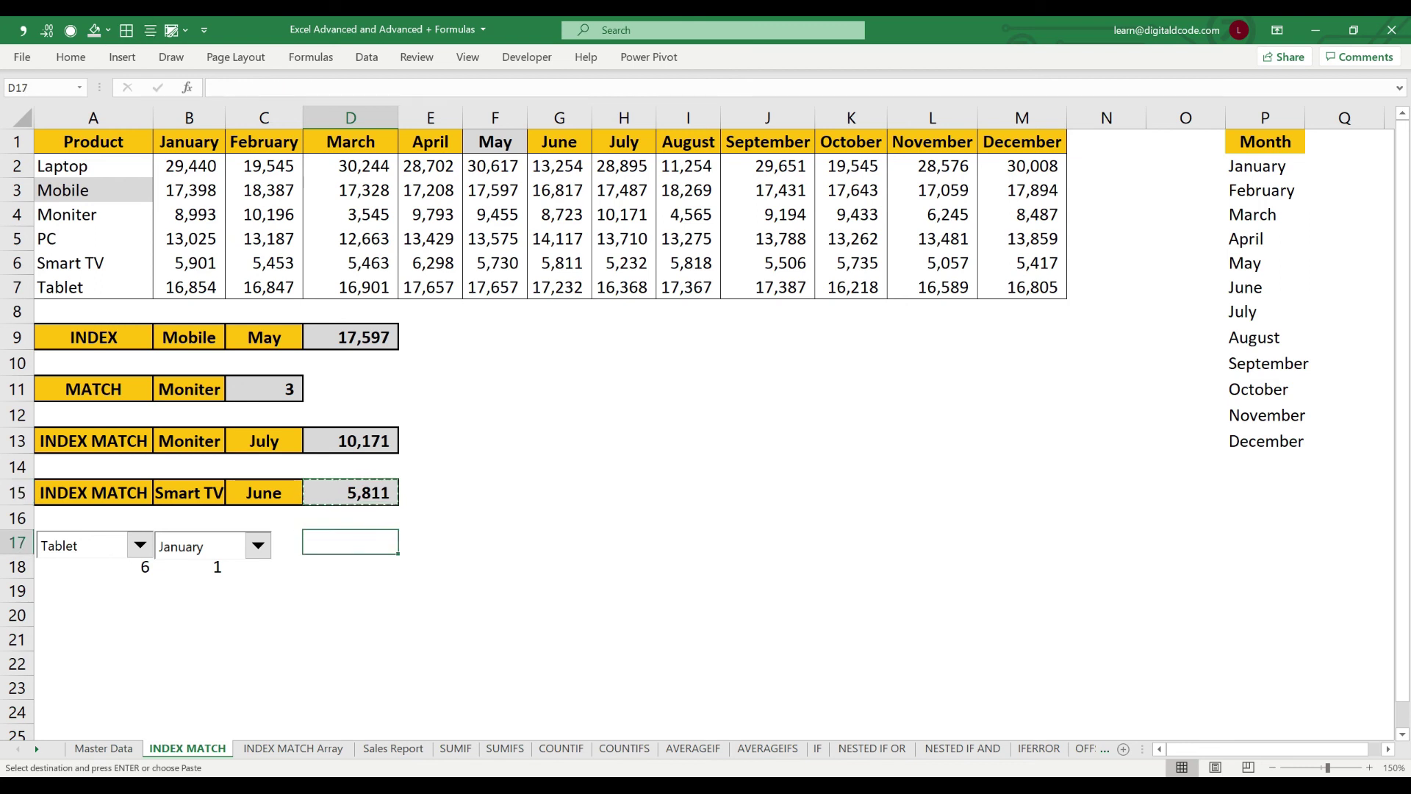
key(ctrl+v)
key(Delete)
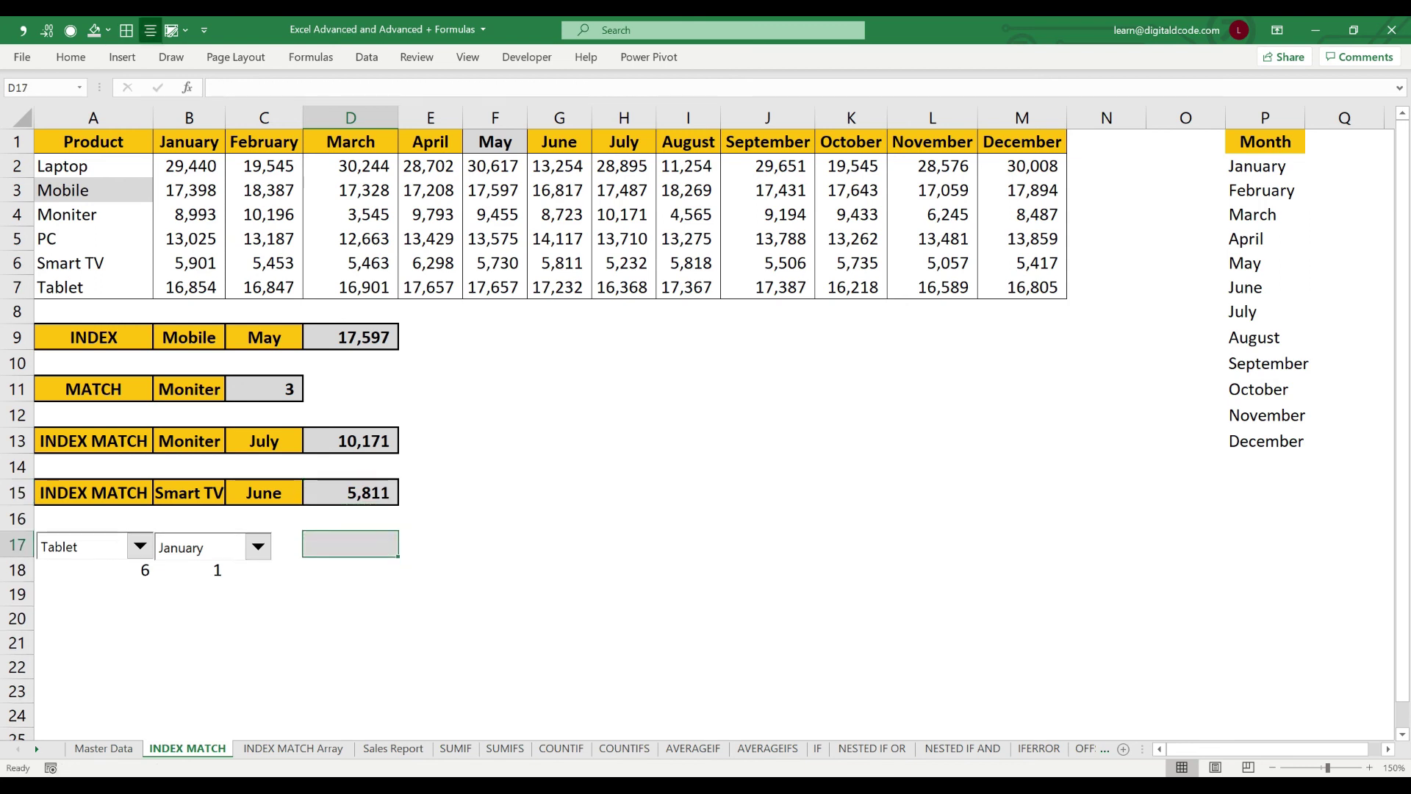
Step: Enter =INDEX($B$2:$M$7,A18,B18) in D17 to return sales for the chosen product and month
text(=ind)
key(Tab)
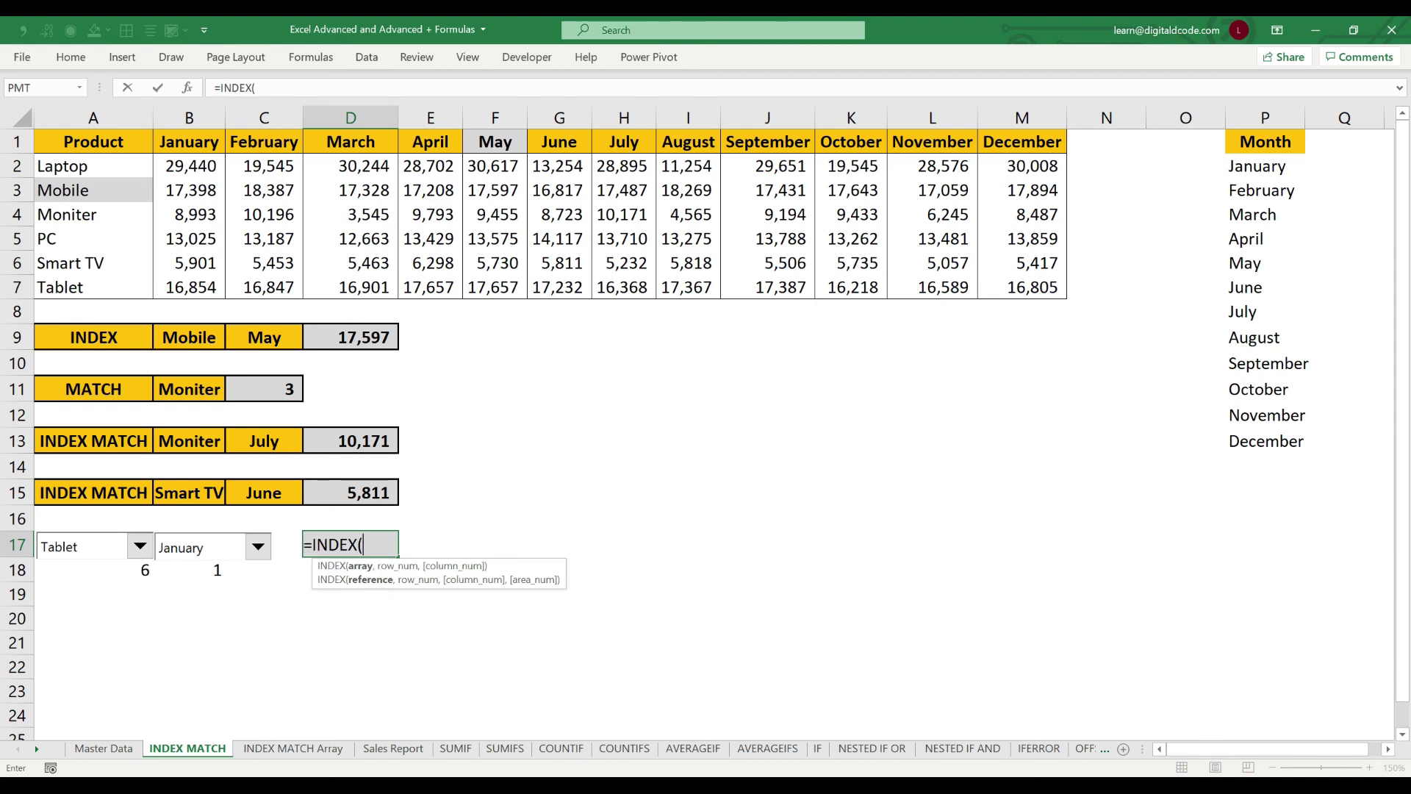
click(189, 166)
drag(188, 165, 1044, 286)
key(F4)
text(,)
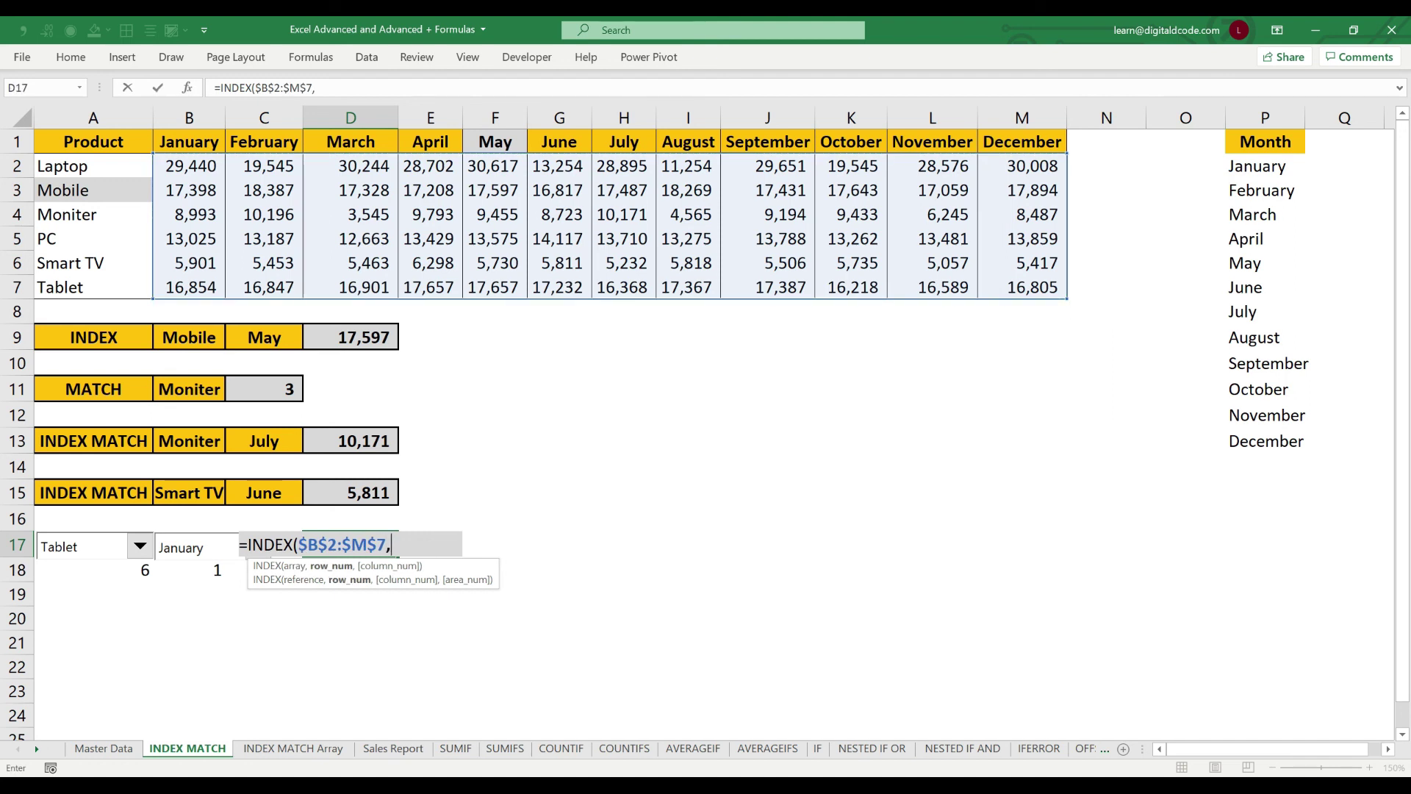
key(Down)
key(Down)
key(Down)
key(Left)
key(Left)
key(Left)
key(Up)
key(Up)
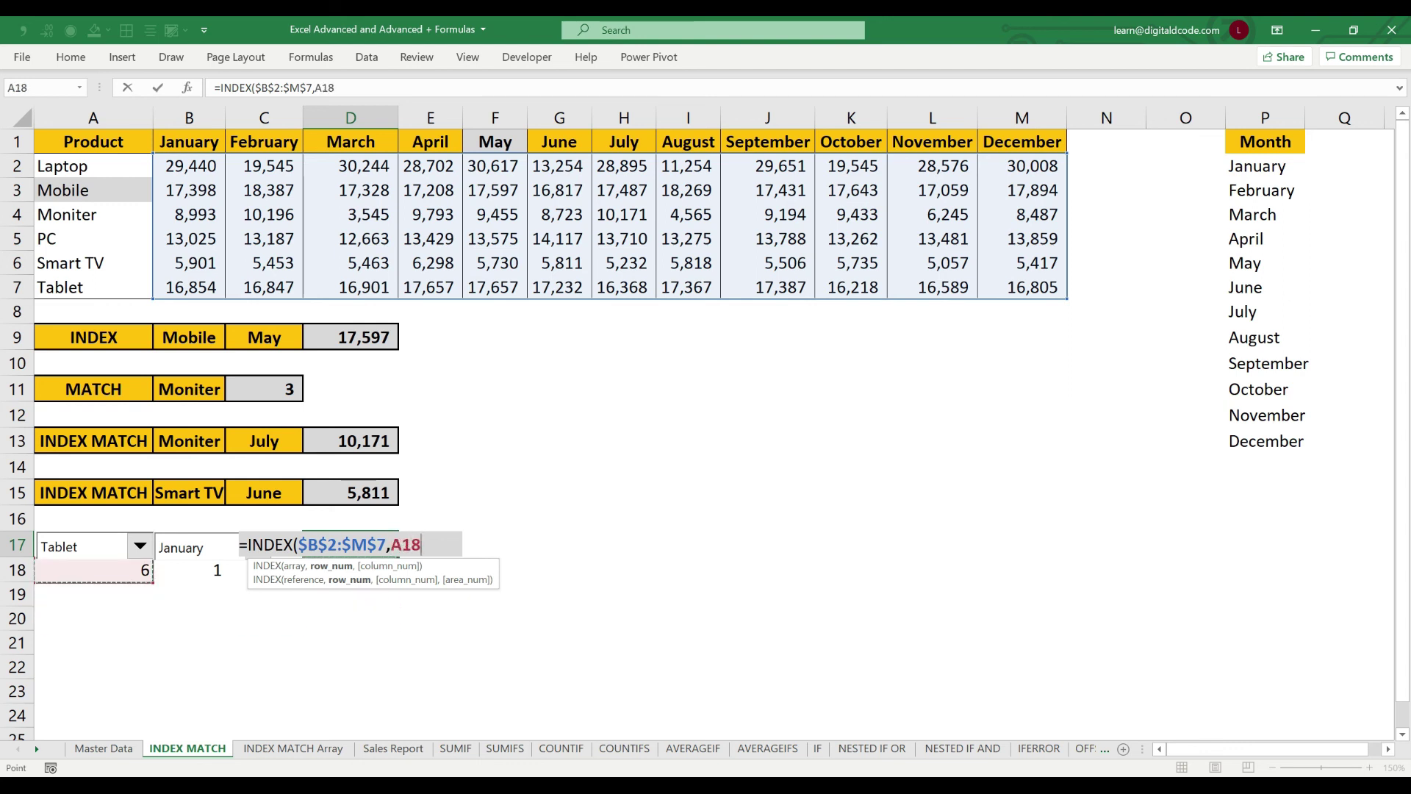
text(,)
key(Down)
key(Down)
key(Left)
key(Up)
key(Up)
key(Left)
key(Down)
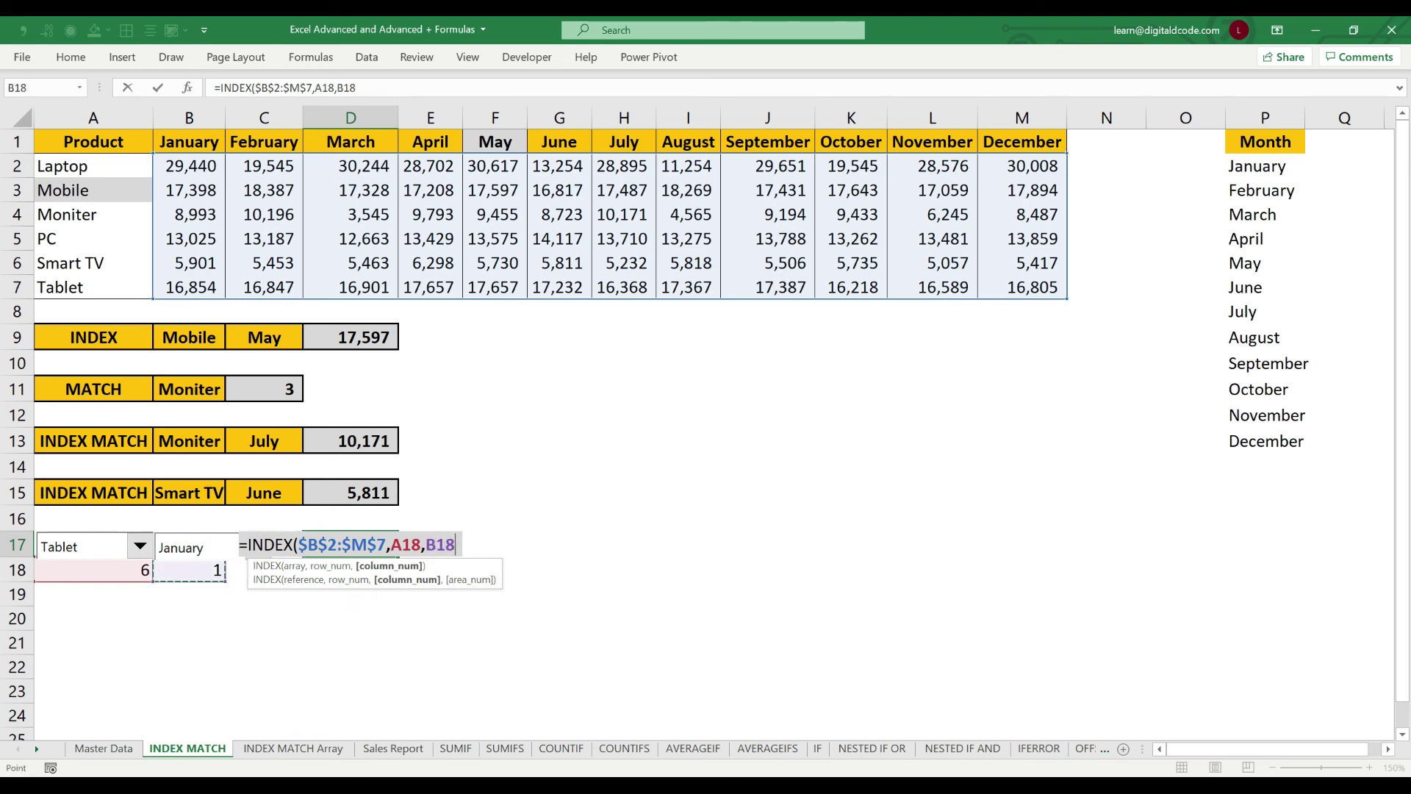
text())
key(ctrl+Return)
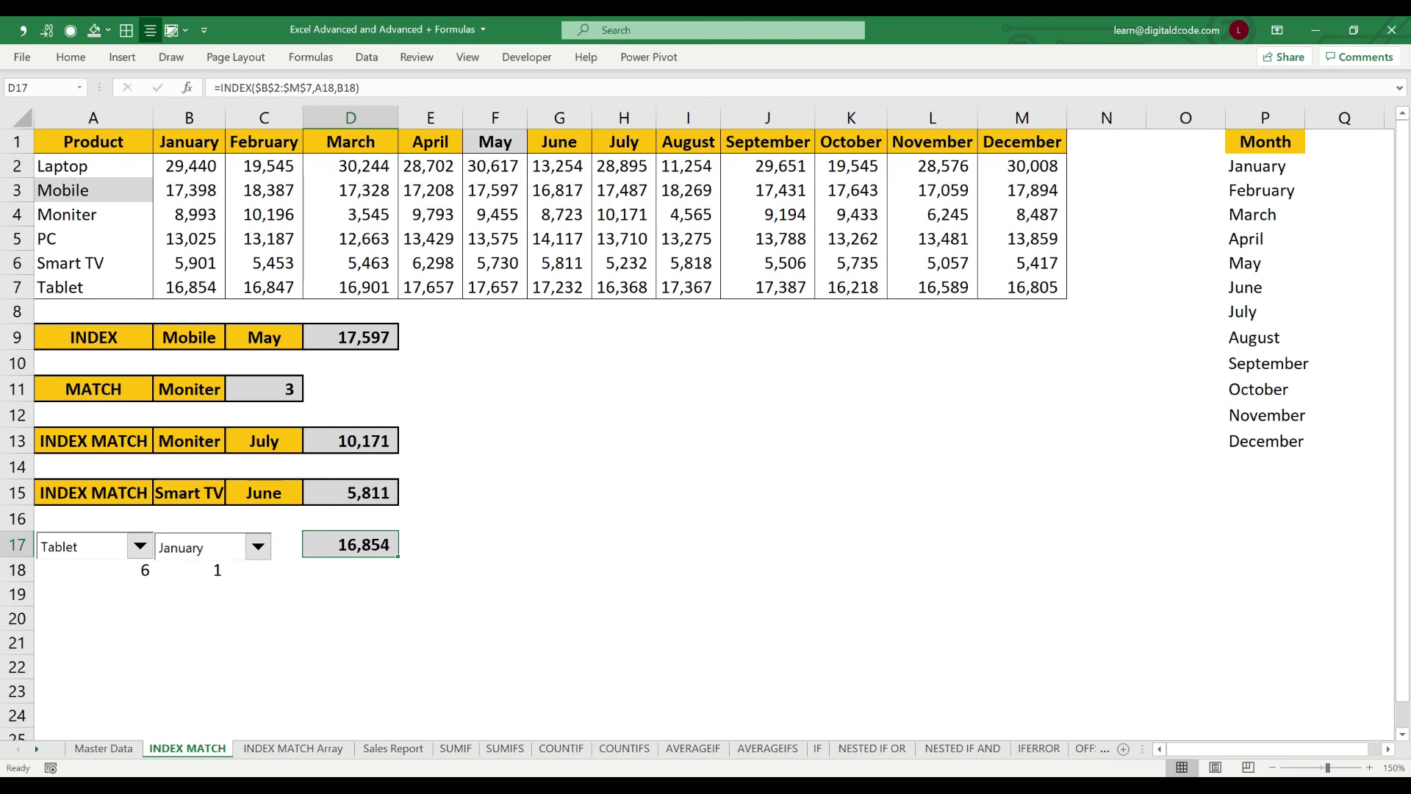
Step: Move the product and month combo boxes together down to row 18 so they cover the linked cells A18 and B18
click(188, 287)
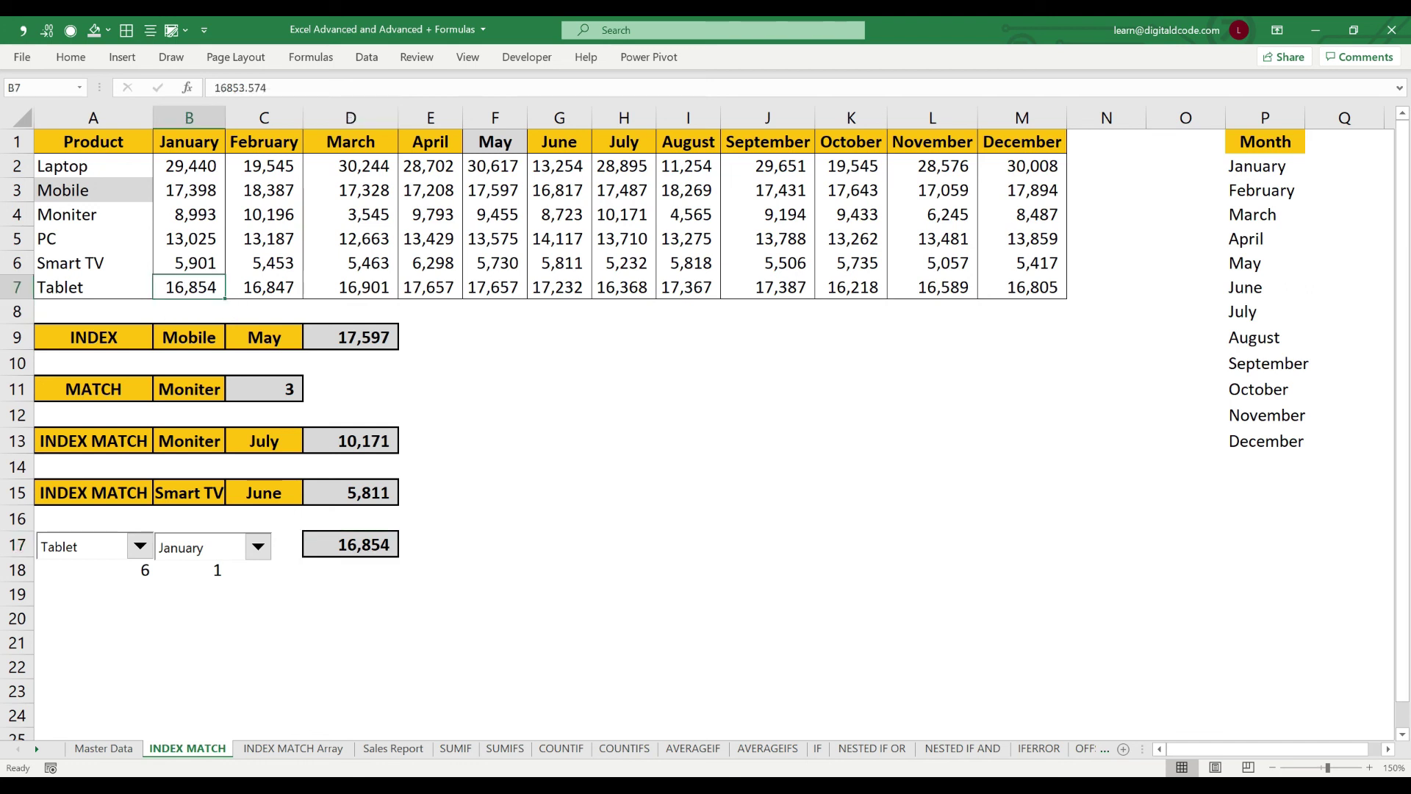
right_click(103, 546)
key(Escape)
ctrl+click(209, 547)
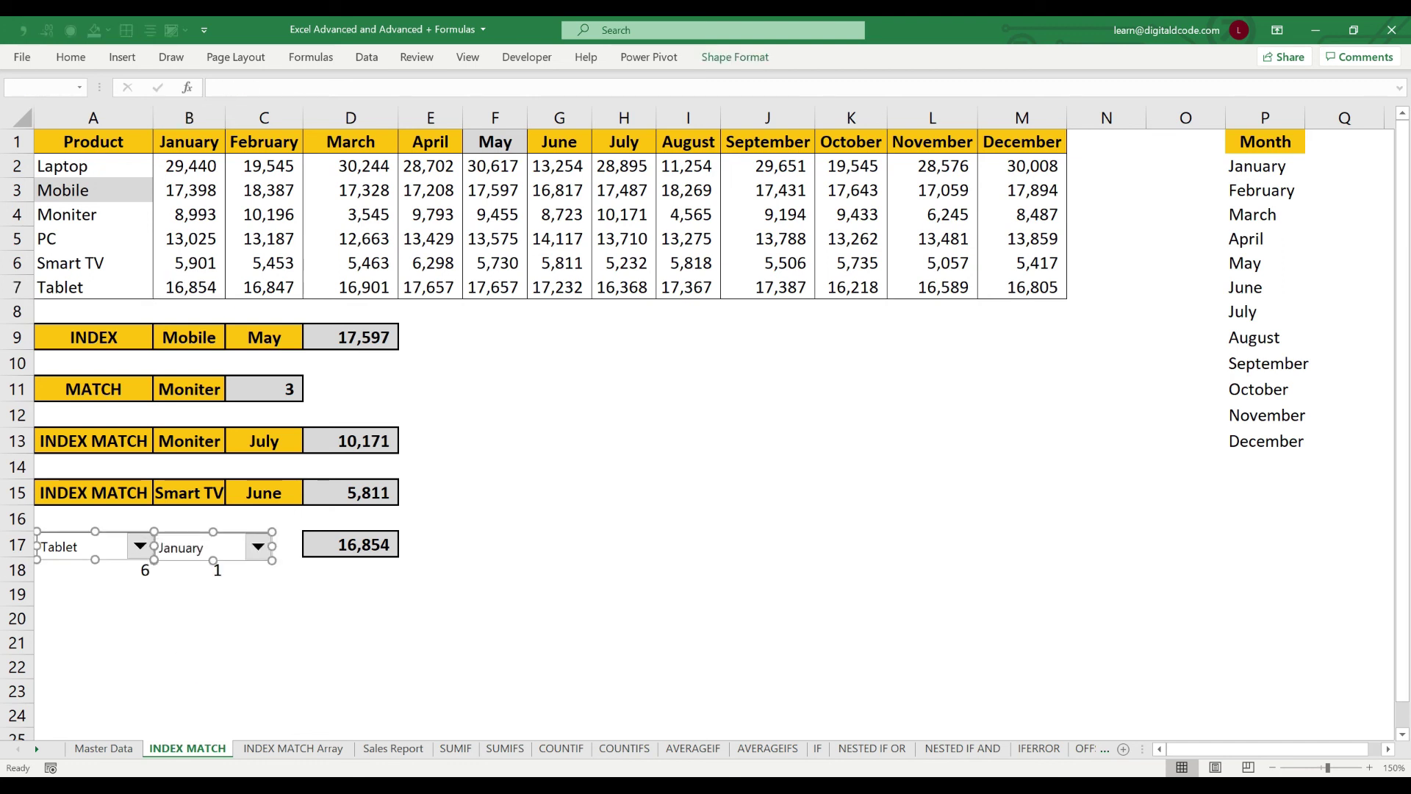
drag(210, 547, 206, 567)
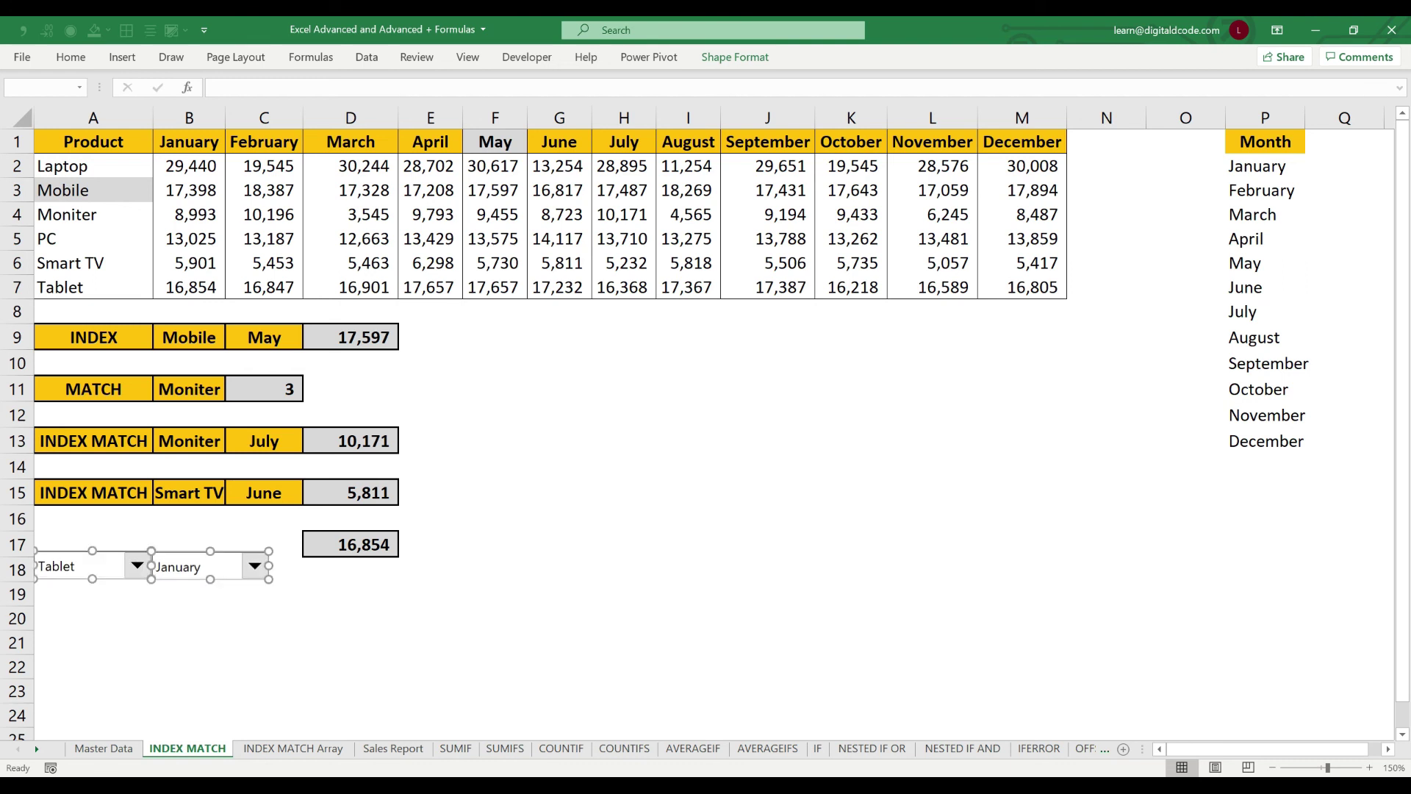
key(Down)
key(Down)
key(Down)
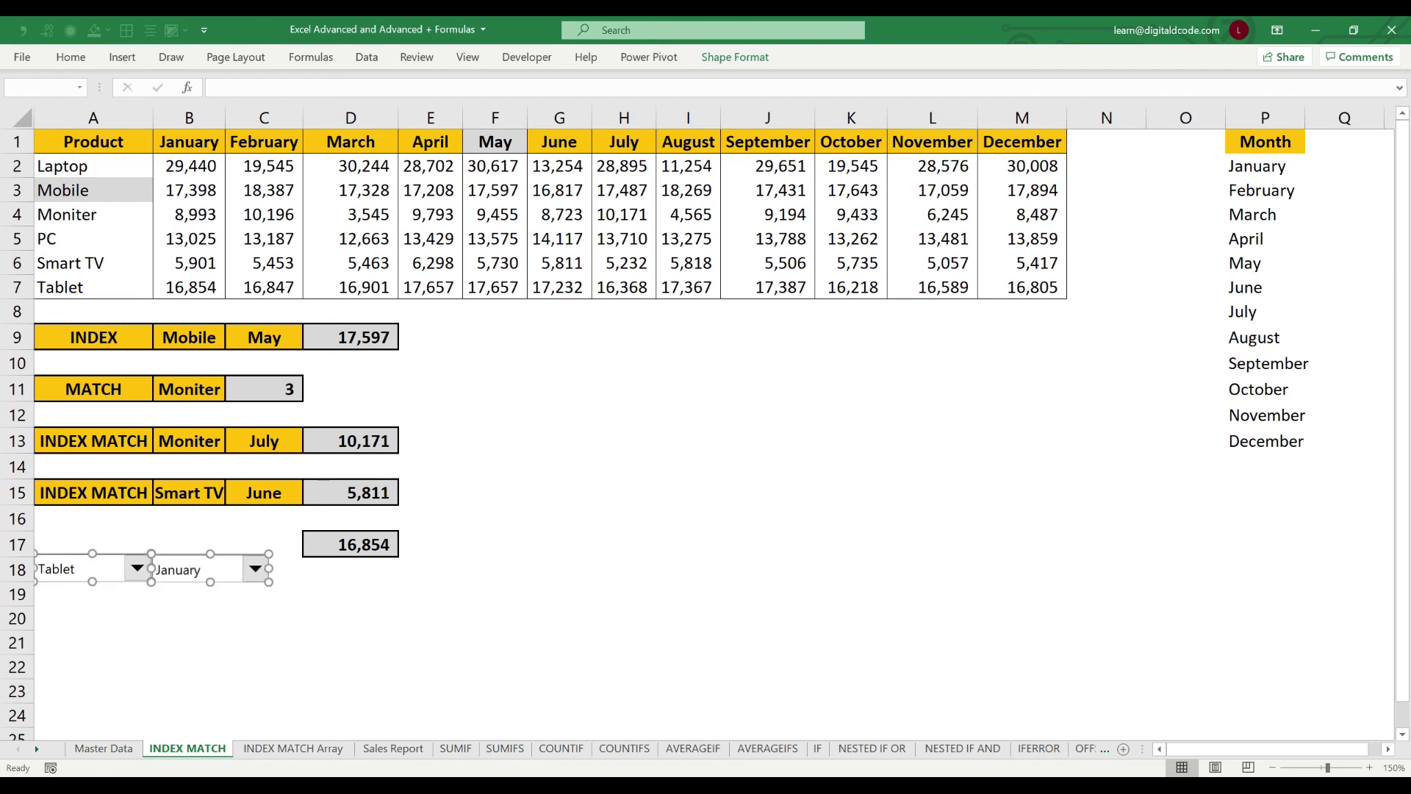
Step: Move the formatted INDEX result cell from D17 to D18, beside the combo boxes
click(350, 545)
key(ctrl+c)
click(350, 570)
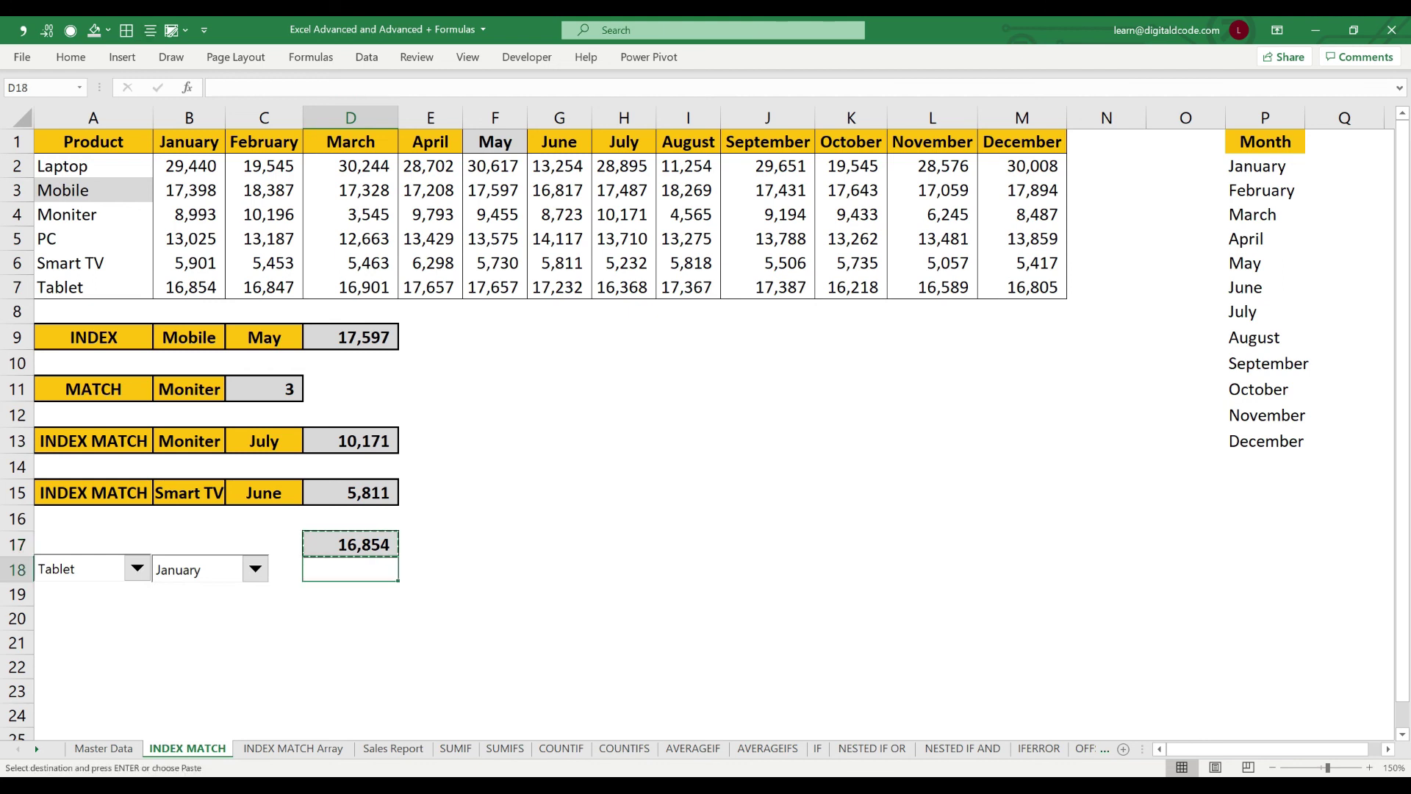
key(ctrl+v)
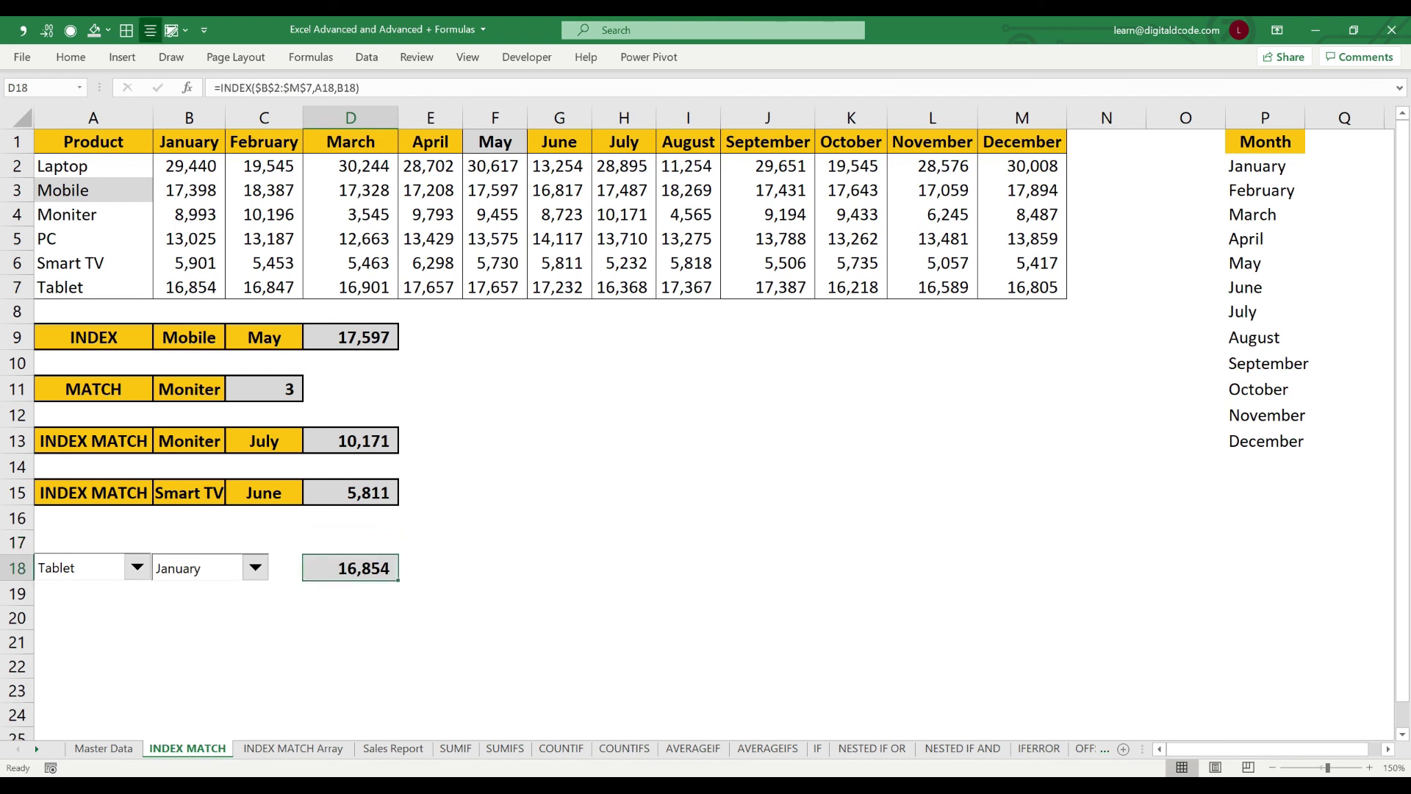
Step: Test the lookup with Mobile and April, and check the result against the Mobile row from January to April
click(189, 690)
click(137, 568)
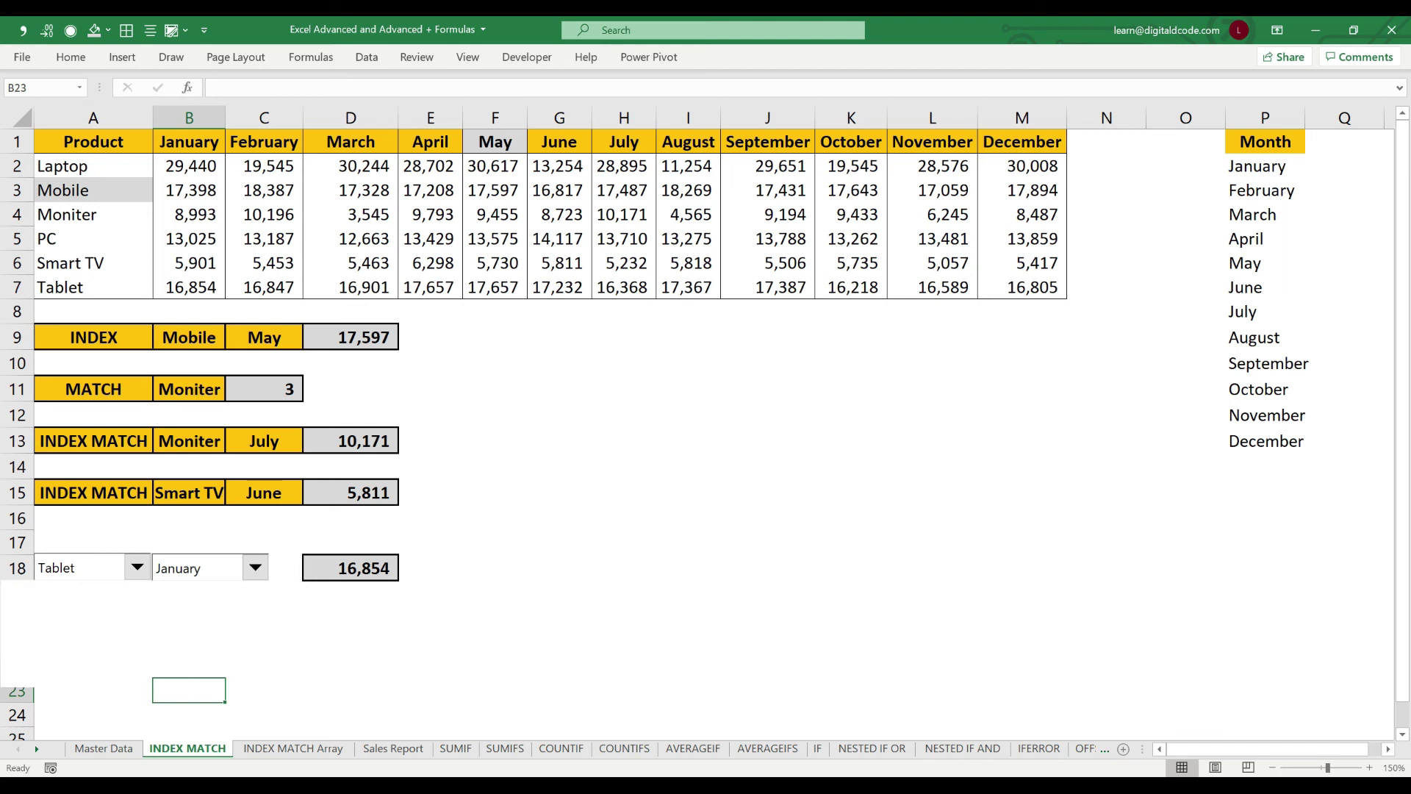
click(77, 608)
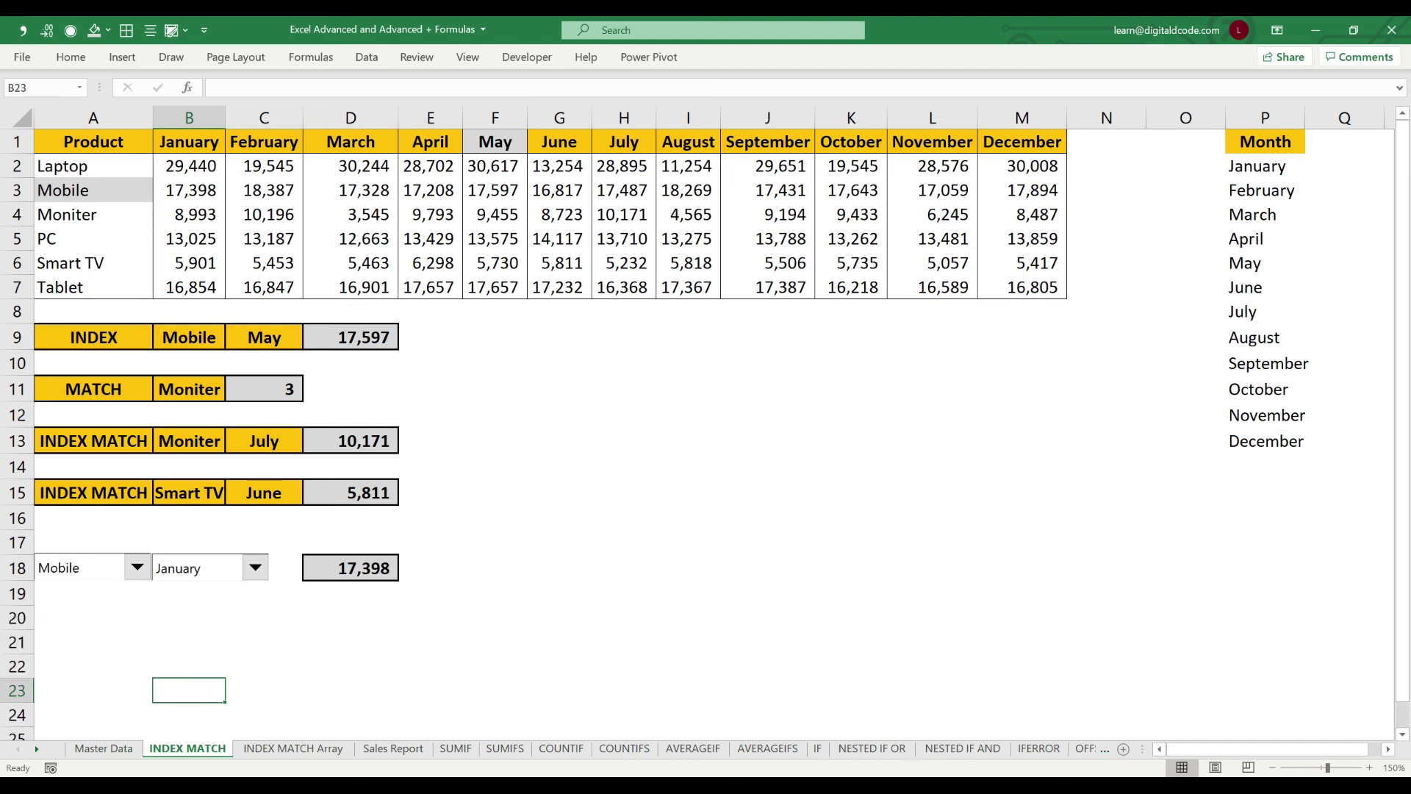
click(255, 567)
click(176, 644)
click(94, 190)
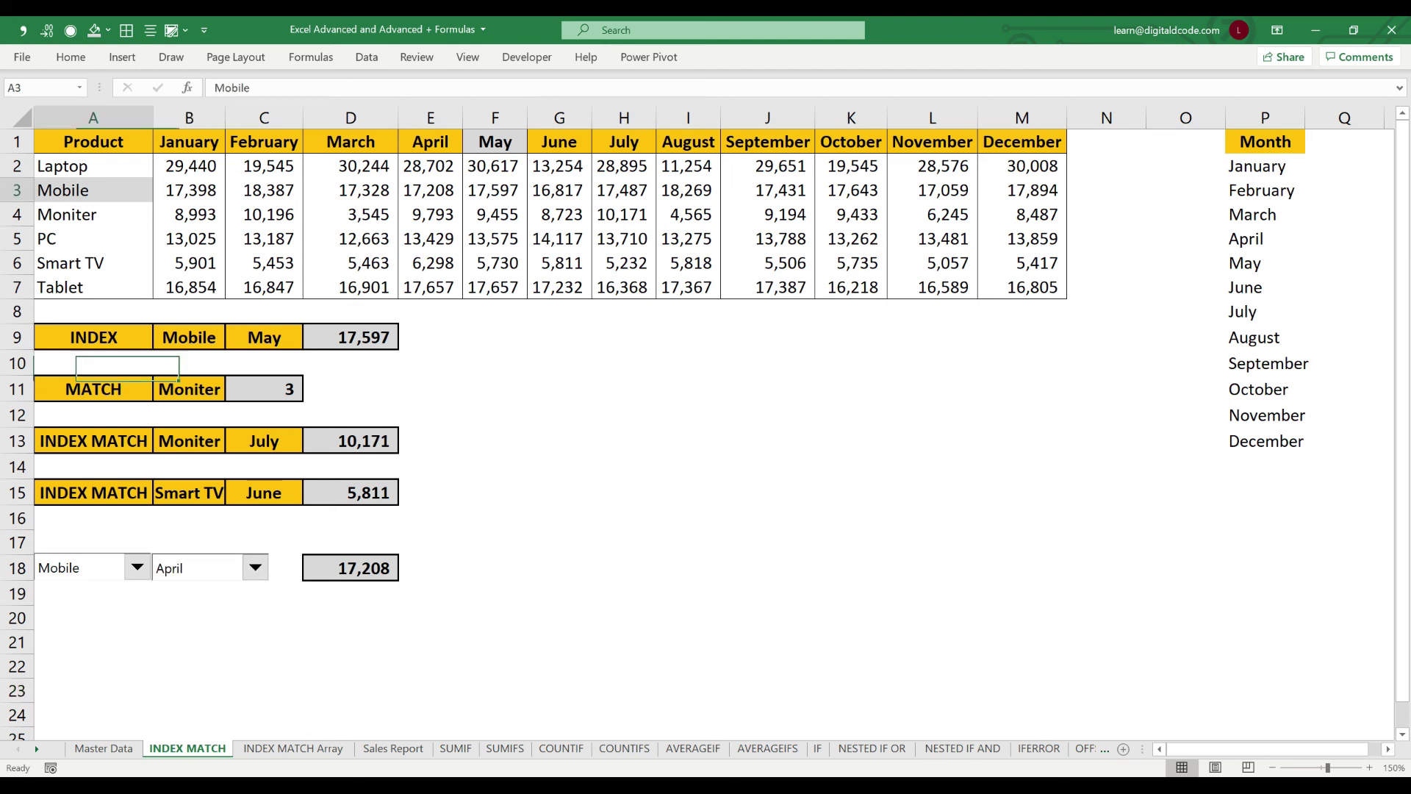
drag(93, 190, 430, 189)
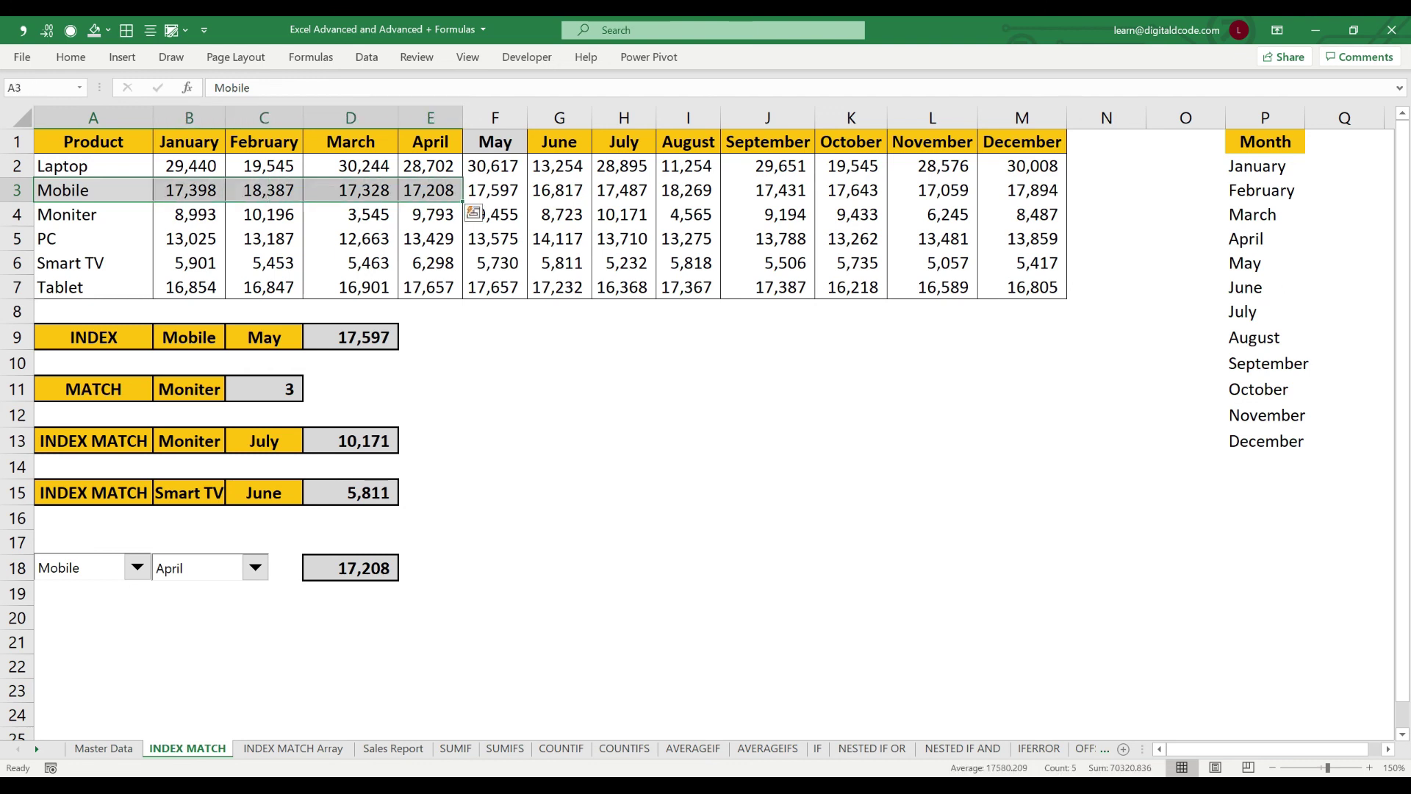
Step: Set the product combo box to PC and the month combo box to December
click(138, 568)
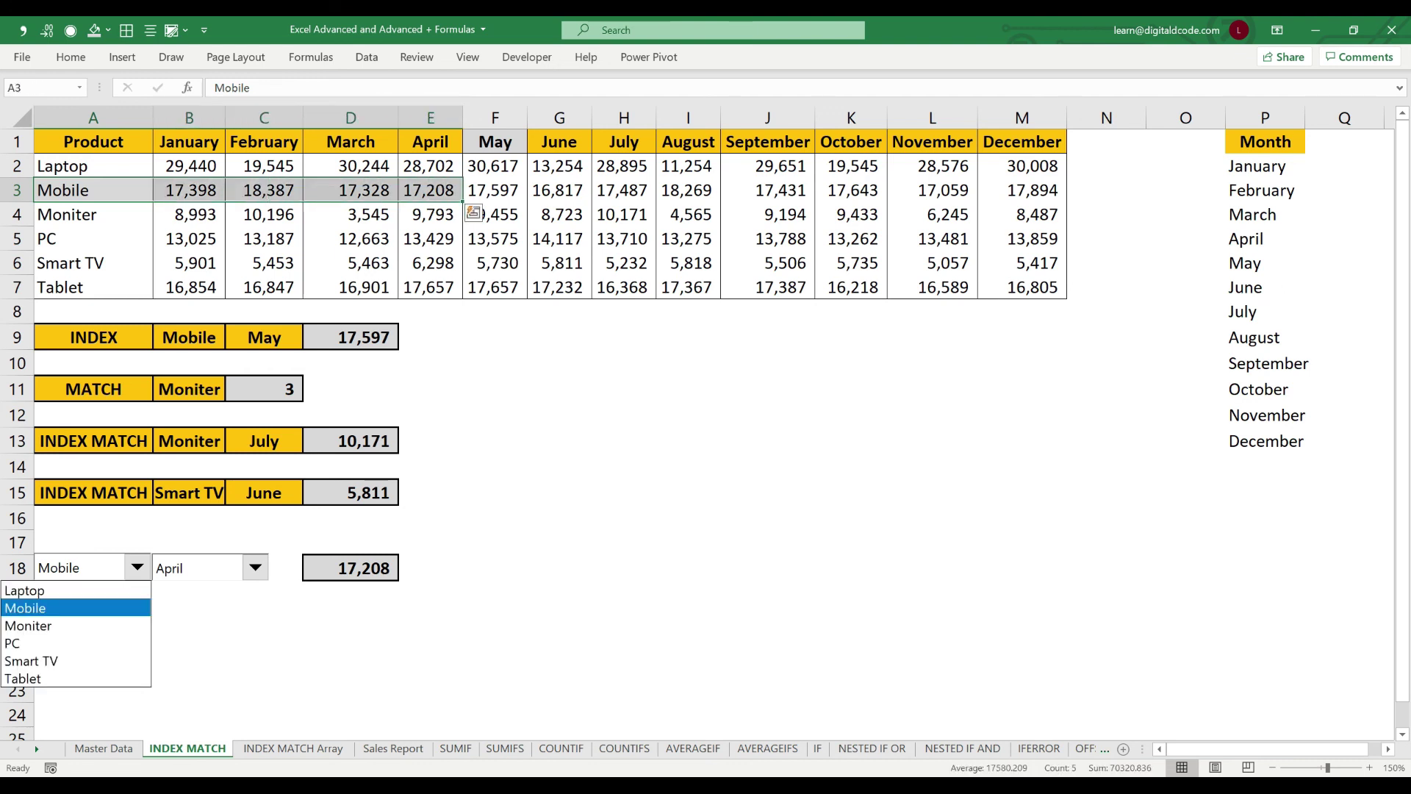
click(88, 642)
click(255, 567)
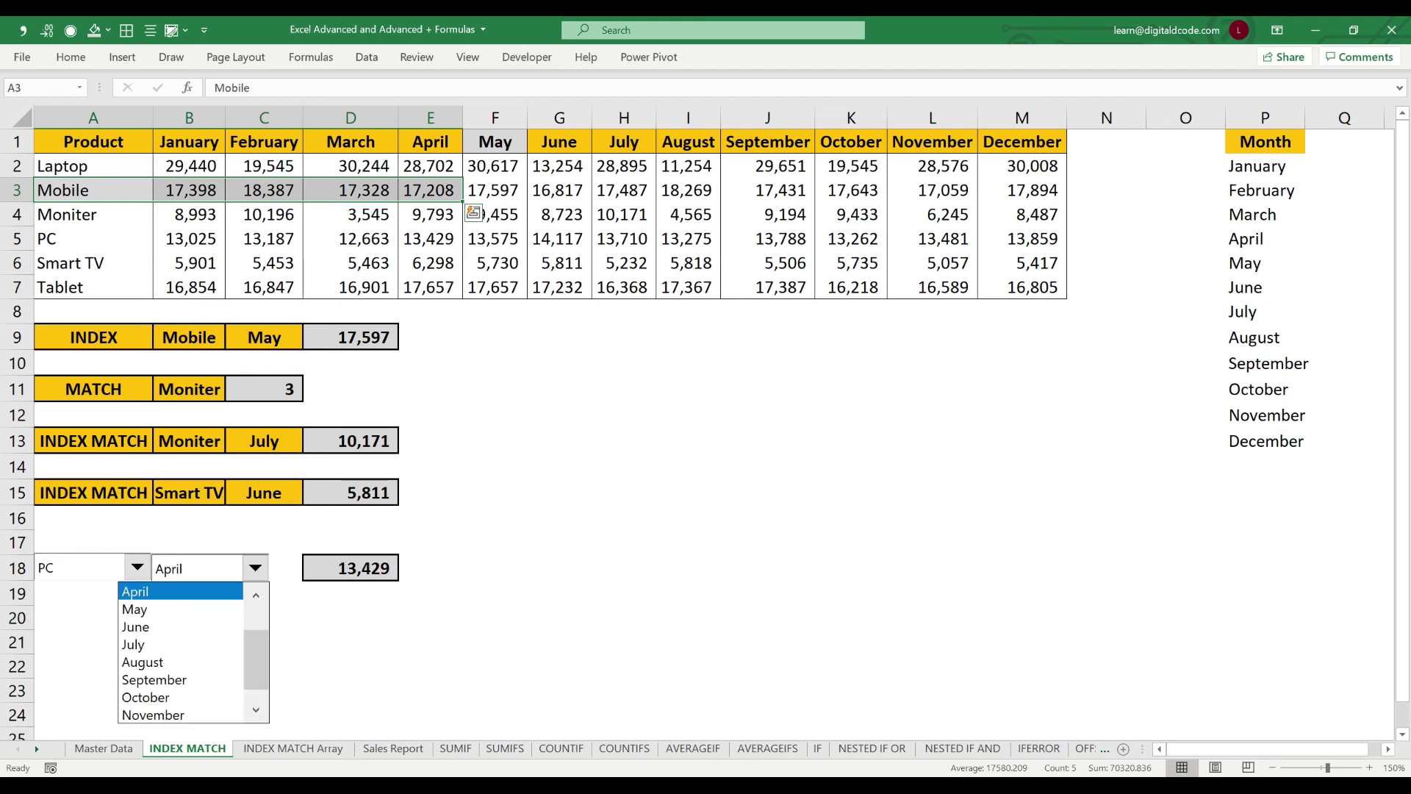
drag(255, 667, 255, 685)
click(180, 715)
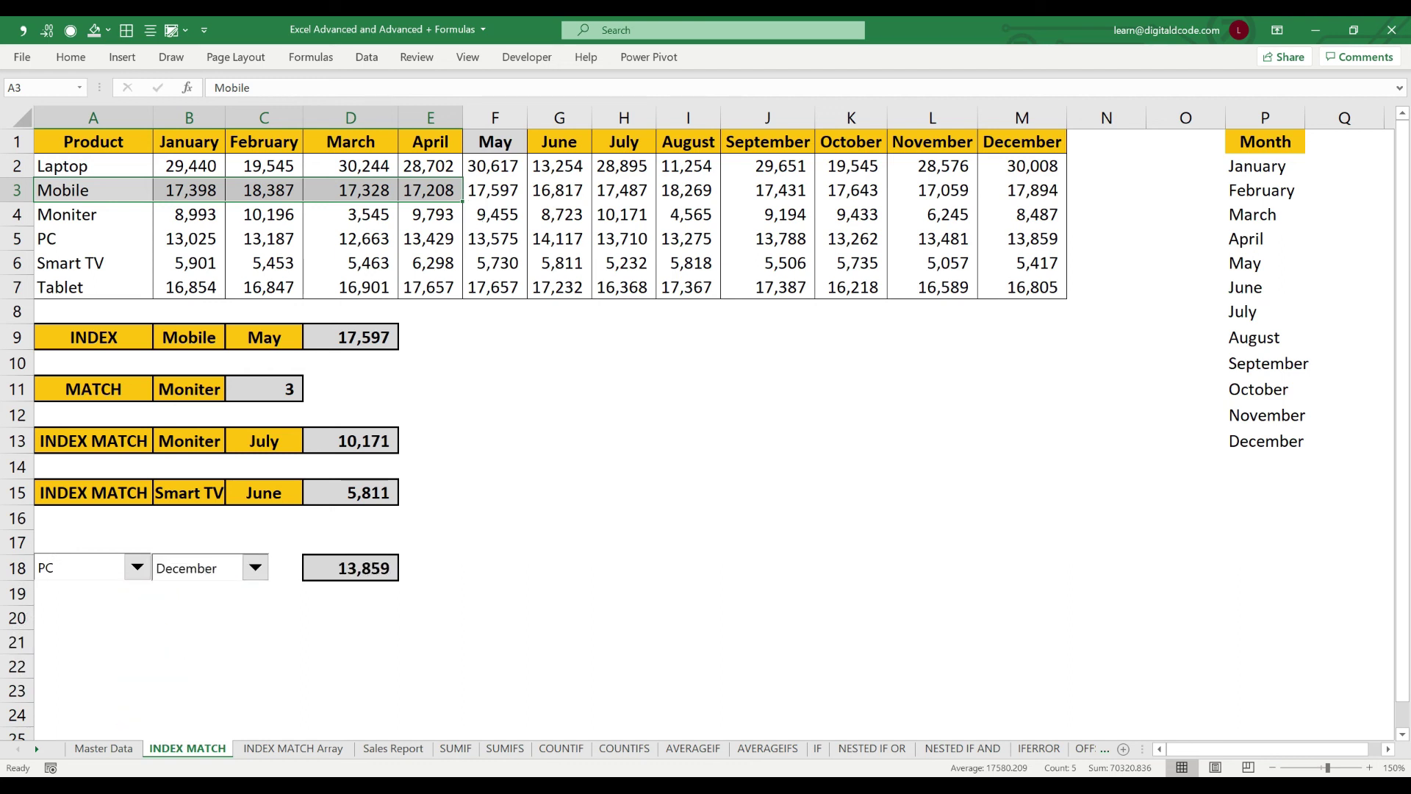
Step: Trace the PC row across the months to December to verify the lookup result
click(93, 239)
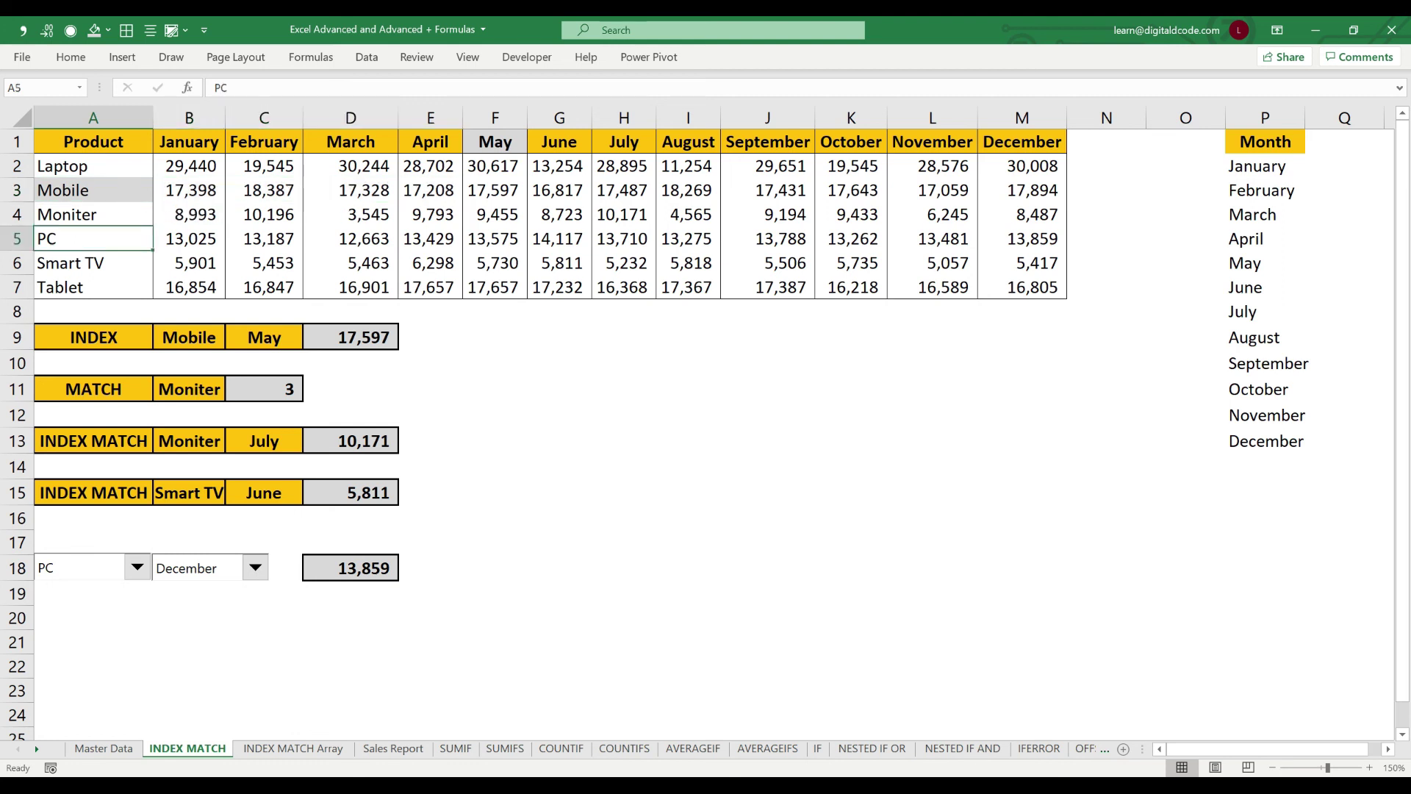
key(Right)
key(Right)
key(Right)
key(Right)
key(Right)
key(Right)
key(Right)
key(Right)
key(Right)
key(Right)
key(Right)
key(Right)
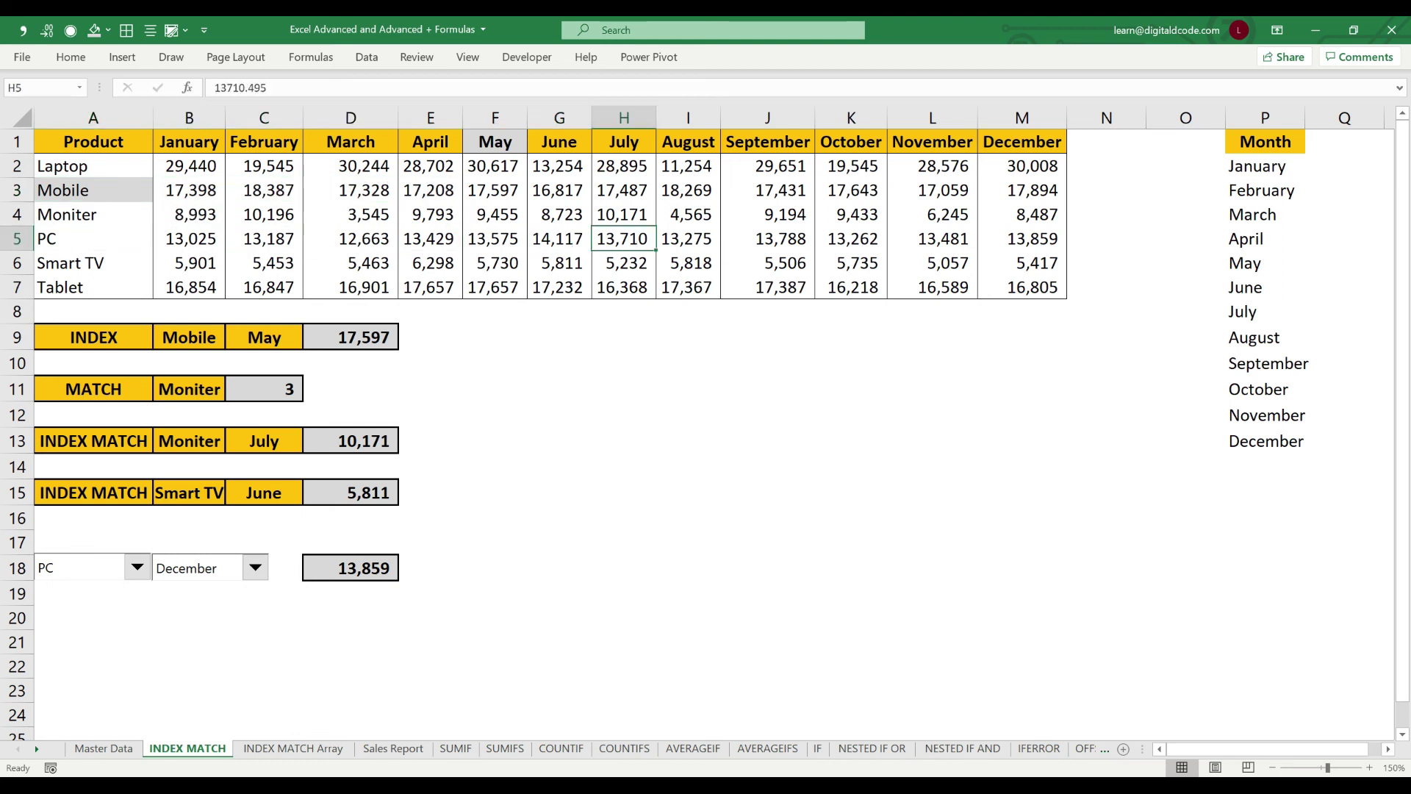